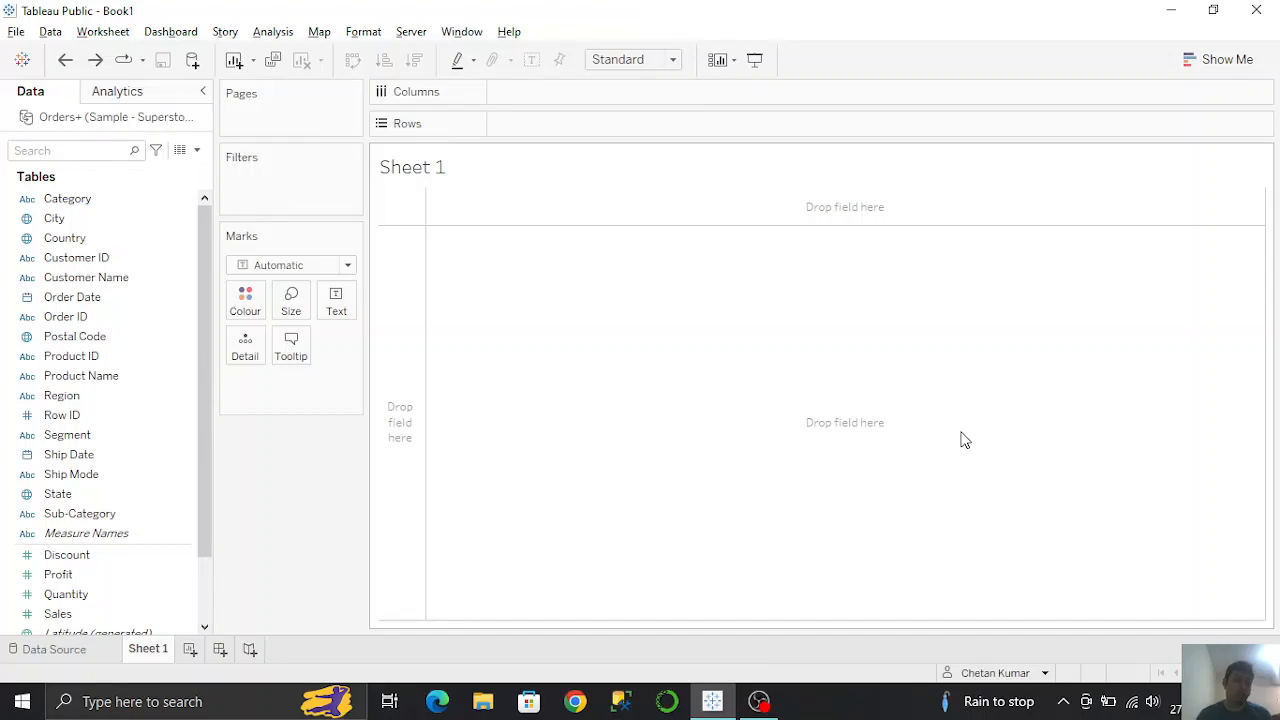
Step: Create a calculated field named Axis with the formula MAKEPOINT(0,0)
{"action": "left_click", "coordinate": [196, 150]}
{"action": "left_click", "coordinate": [190, 170]}
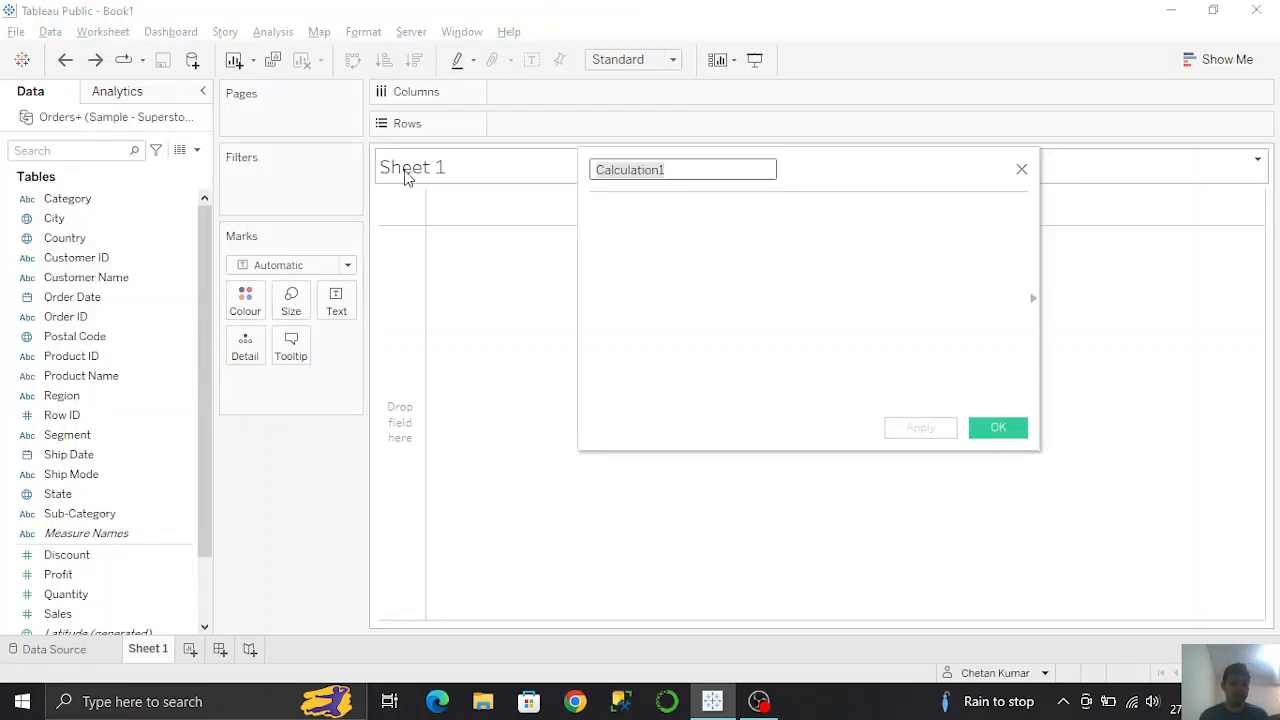
{"action": "type", "text": "Axi"}
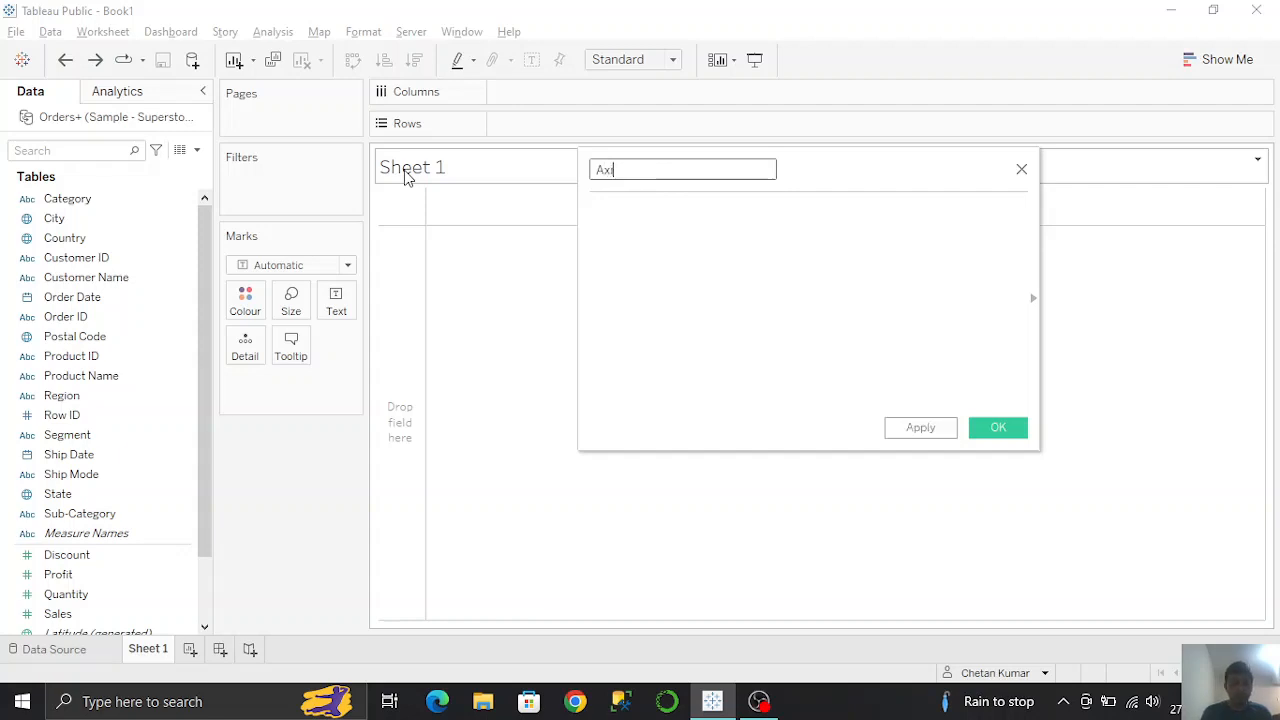
{"action": "type", "text": "s"}
{"action": "left_click", "coordinate": [637, 231]}
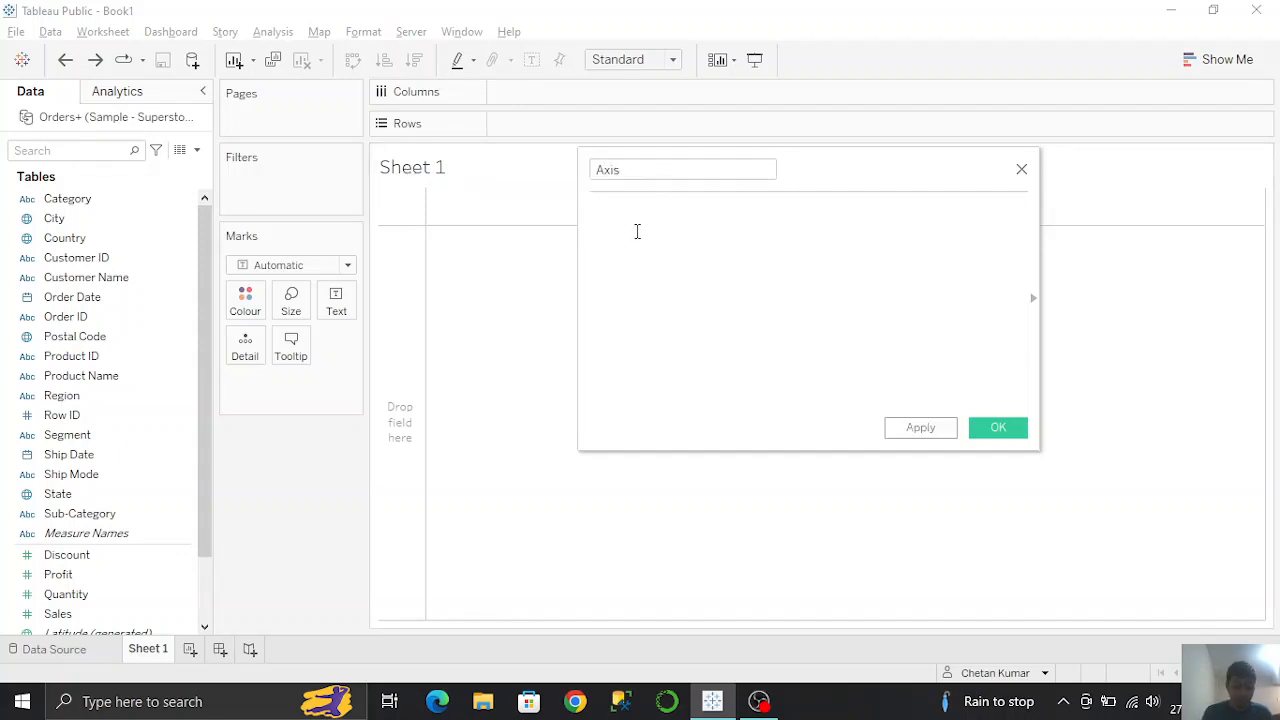
{"action": "type", "text": "make"}
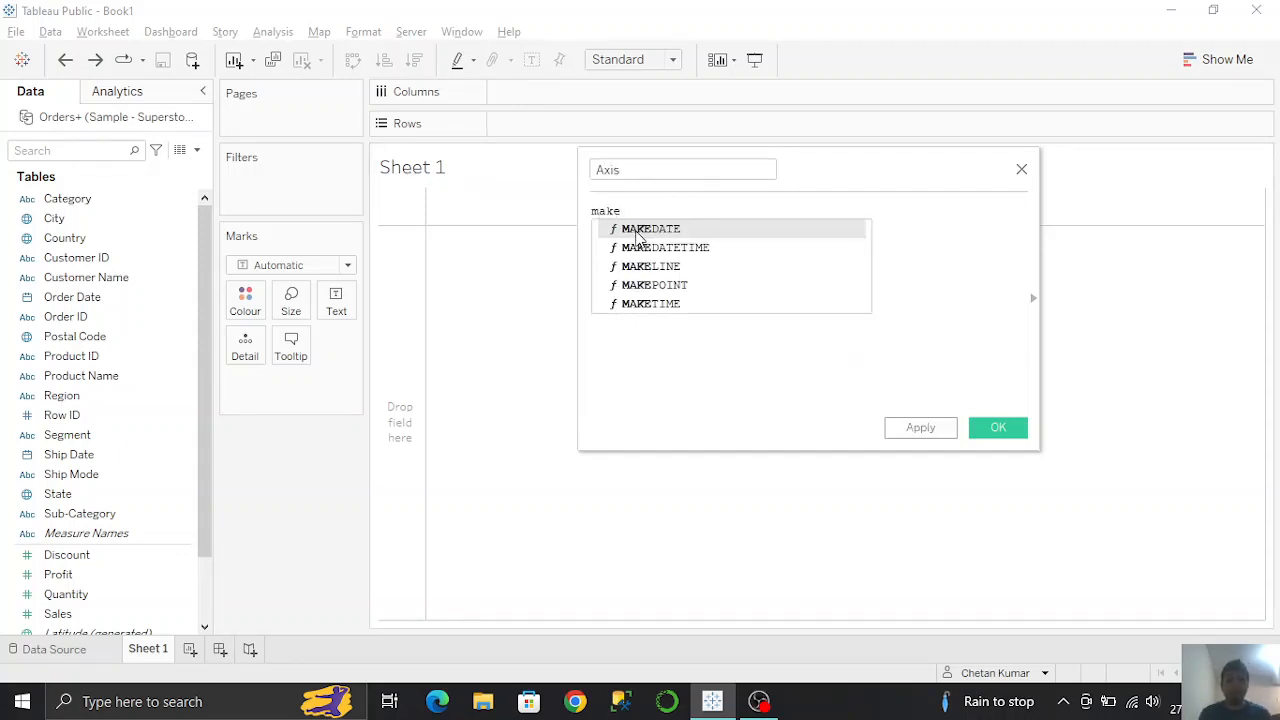
{"action": "type", "text": "po"}
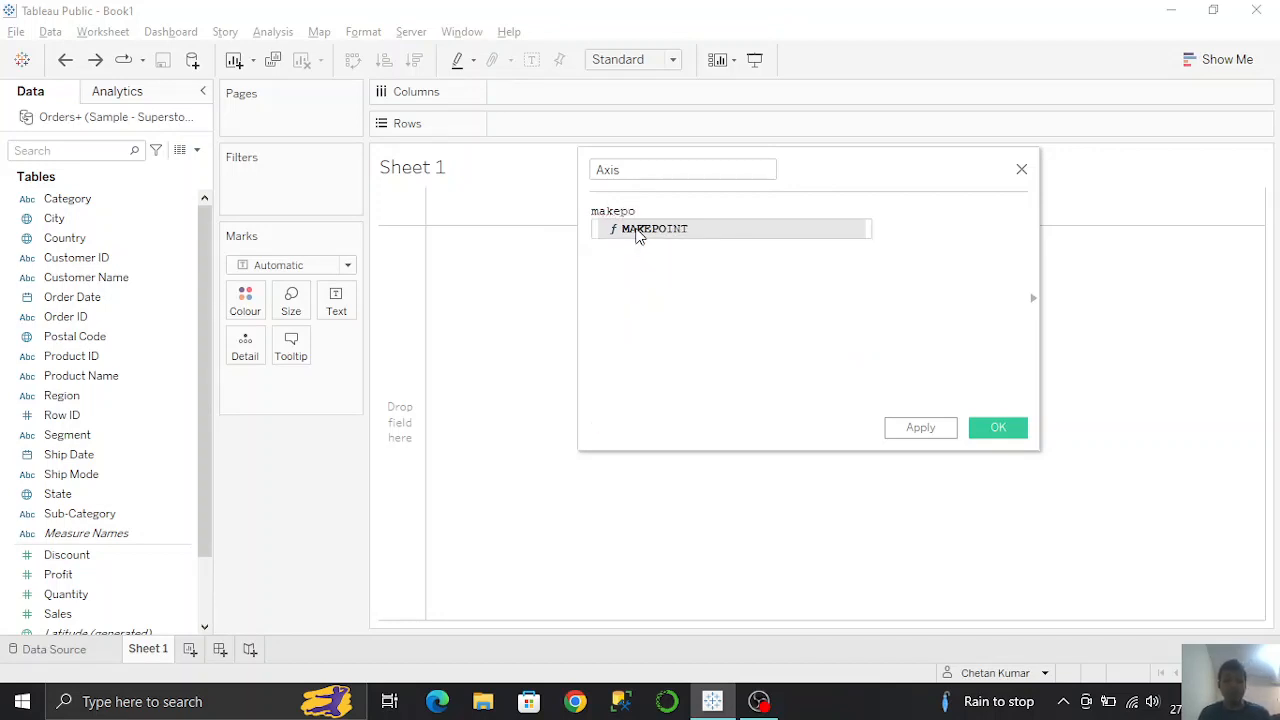
{"action": "key", "text": "Return"}
{"action": "type", "text": "0"}
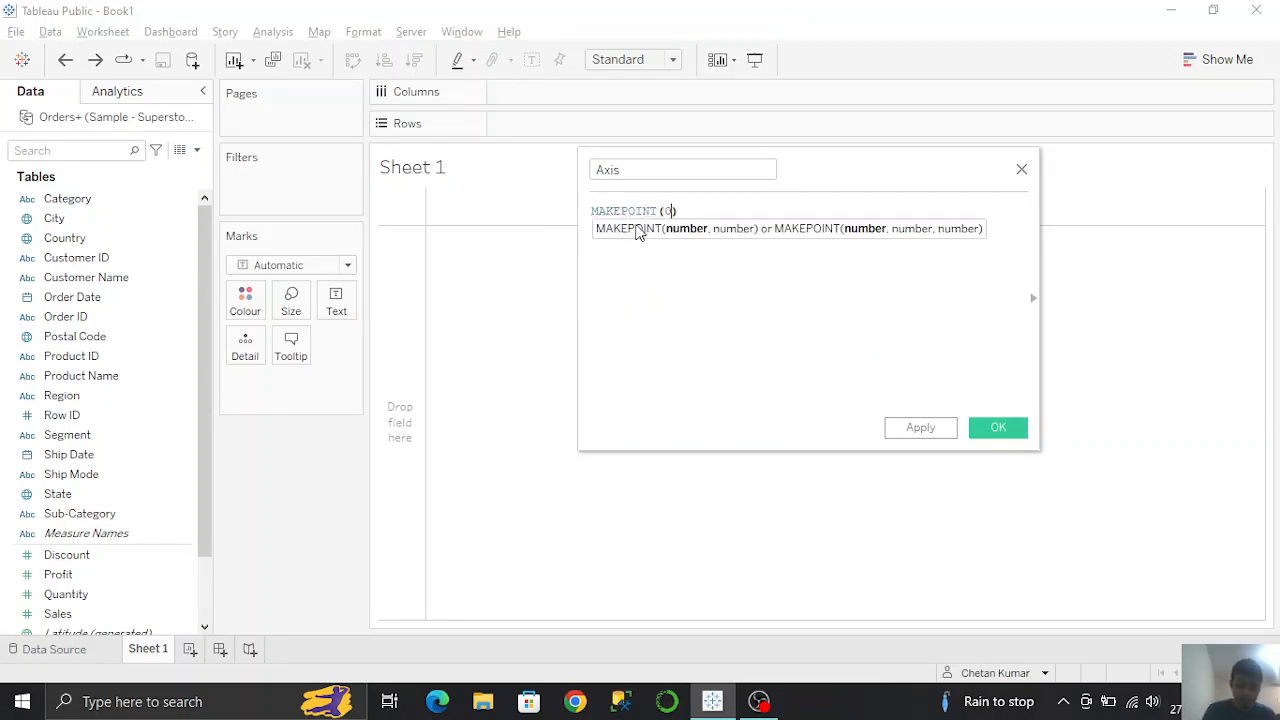
{"action": "type", "text": ", 0"}
{"action": "left_click", "coordinate": [928, 345]}
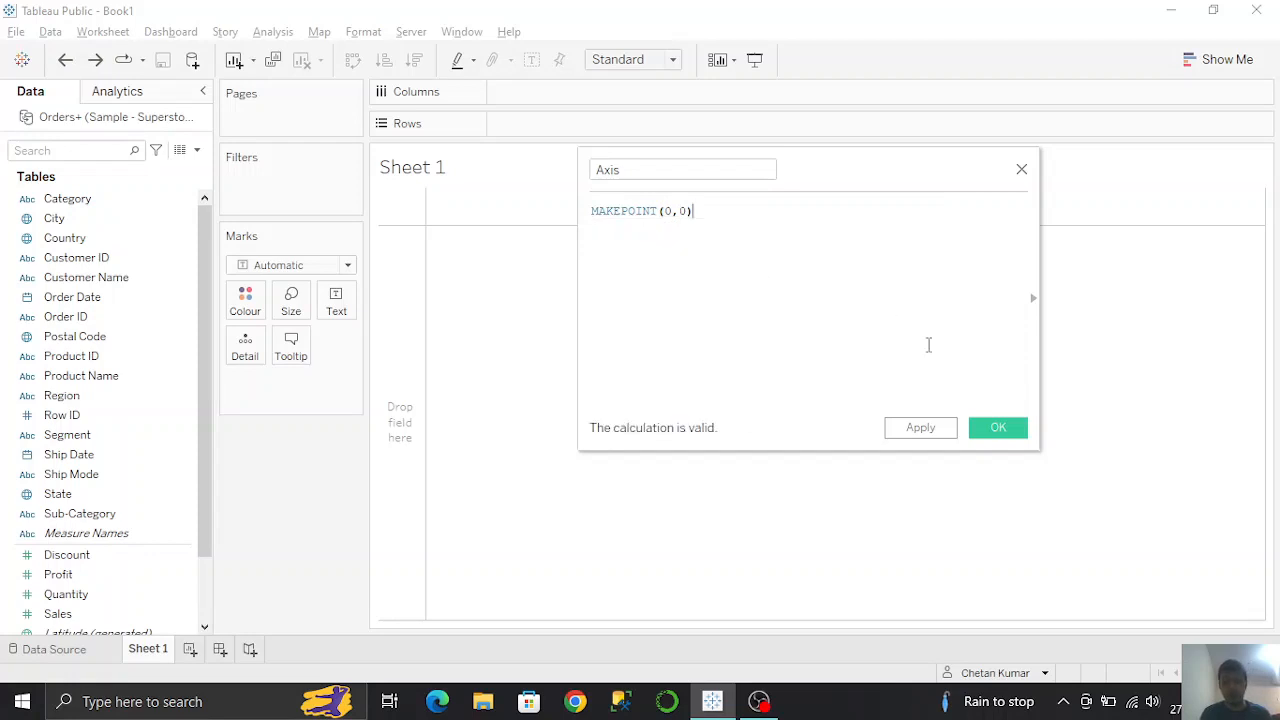
{"action": "left_click", "coordinate": [988, 428]}
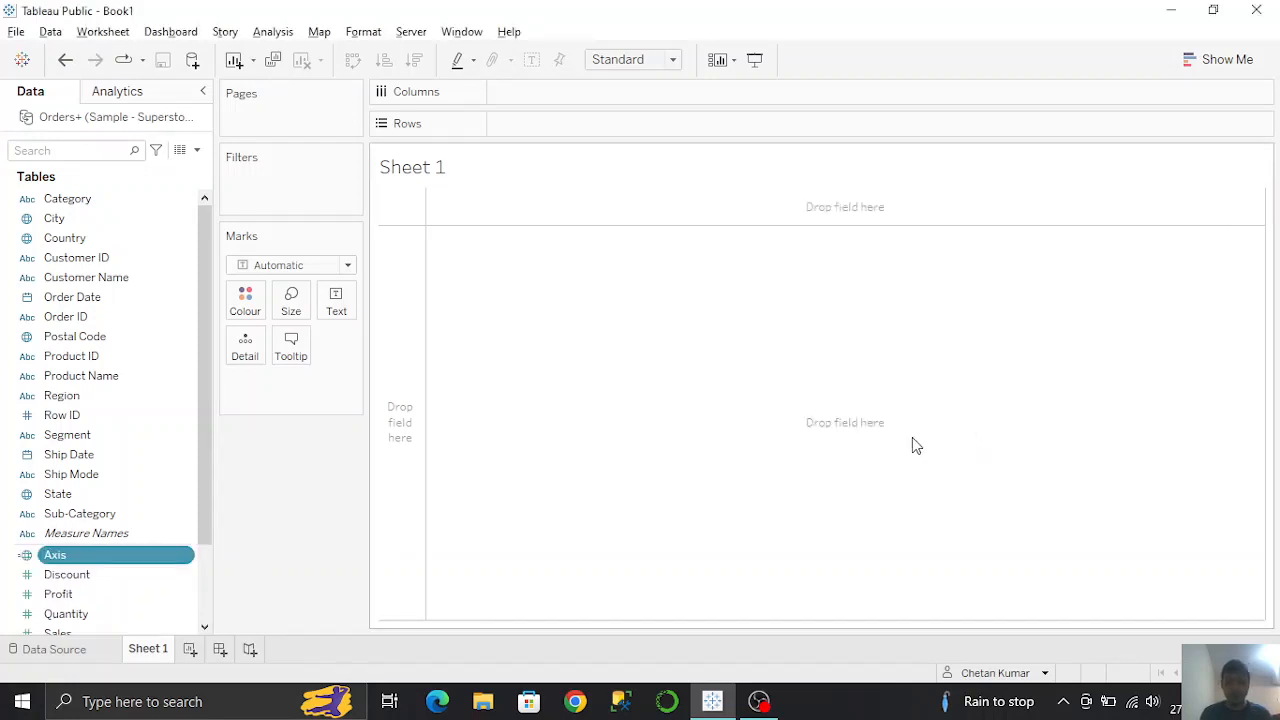
Step: Plot the Axis point on a map and colour its mark by Segment
{"action": "double_click", "coordinate": [73, 555]}
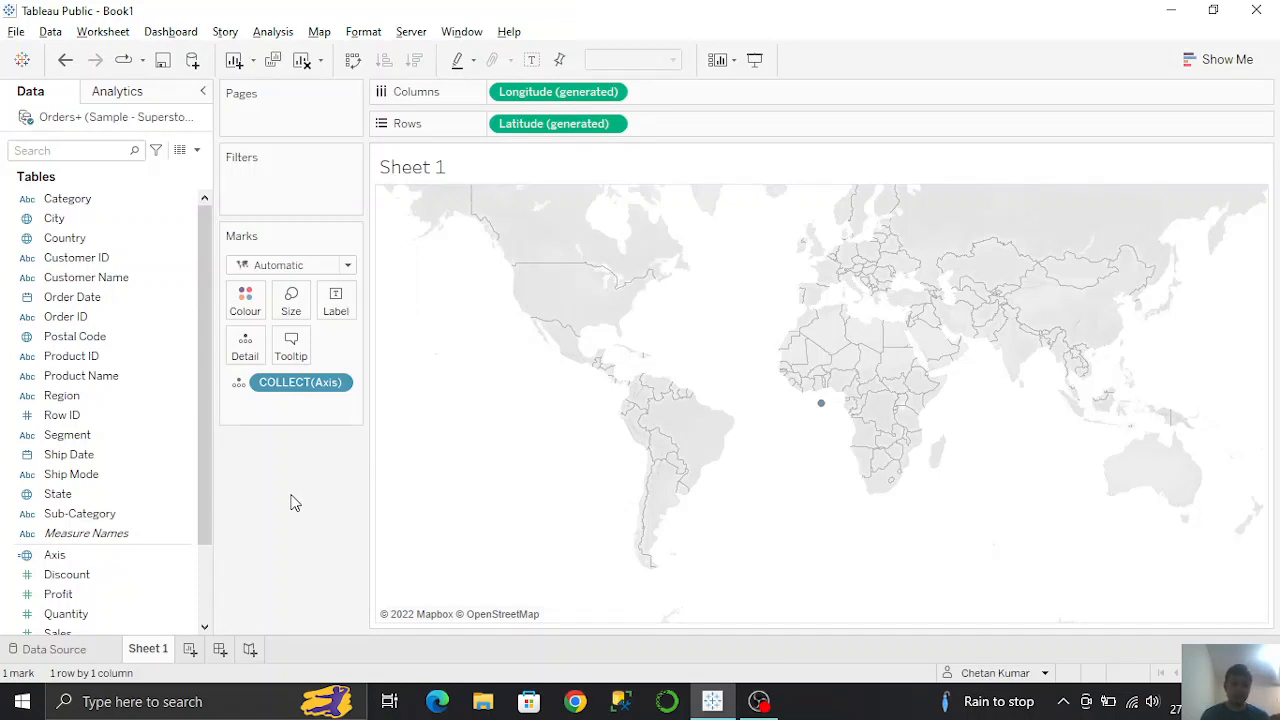
{"action": "left_click", "coordinate": [74, 438]}
{"action": "left_click_drag", "start_coordinate": [74, 445], "coordinate": [247, 305]}
Step: Change the mark type to Pie and set the slice angle by Sales
{"action": "left_click", "coordinate": [278, 266]}
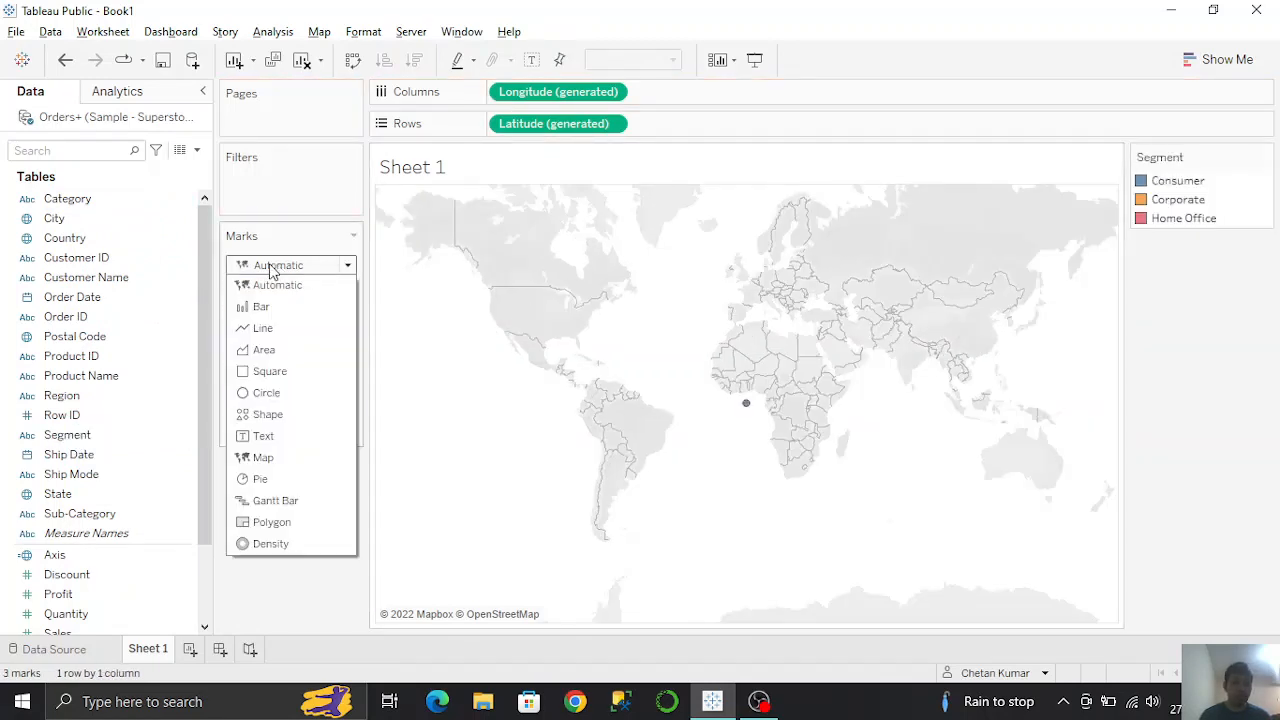
{"action": "left_click", "coordinate": [258, 479]}
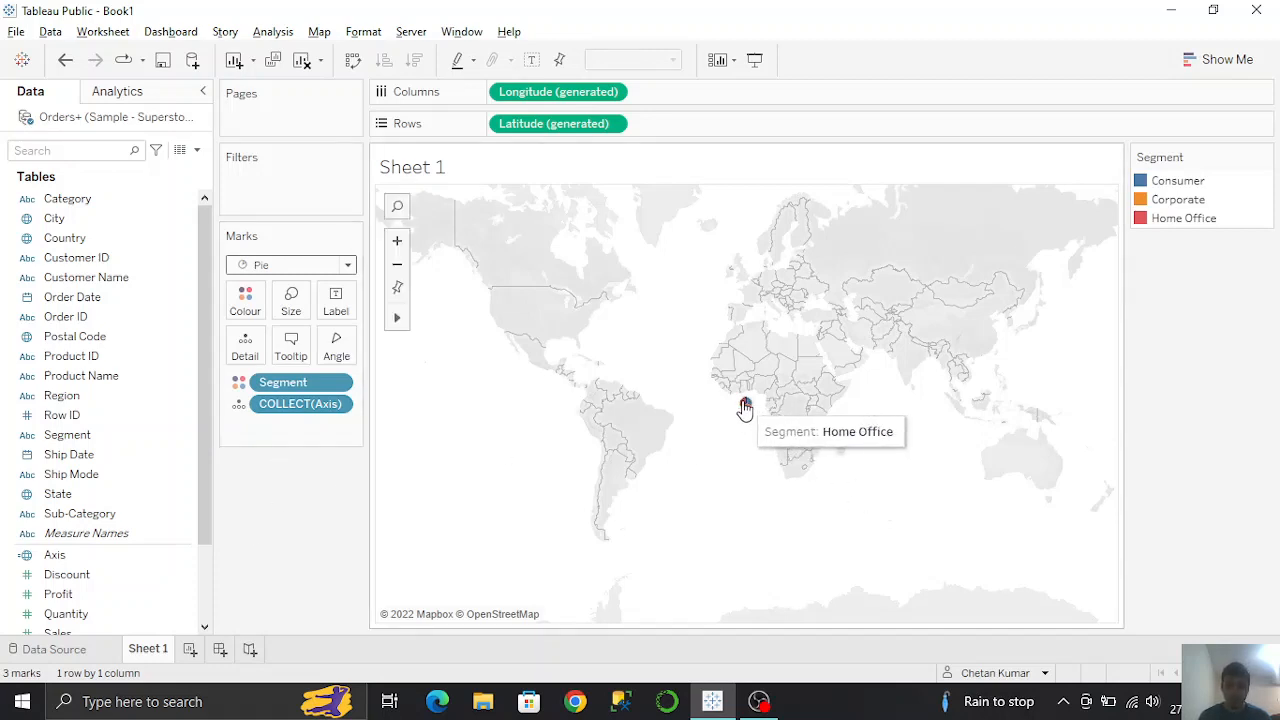
{"action": "left_click_drag", "start_coordinate": [68, 628], "coordinate": [336, 348]}
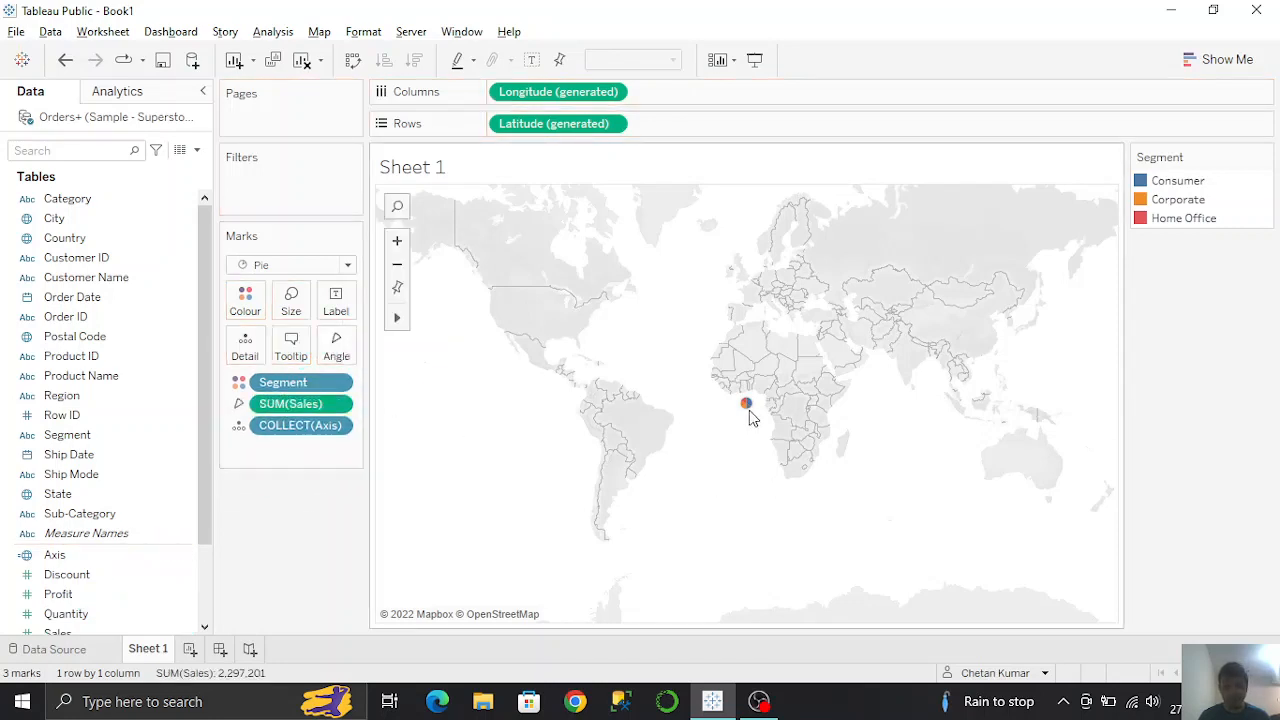
{"action": "mouse_move", "coordinate": [748, 412]}
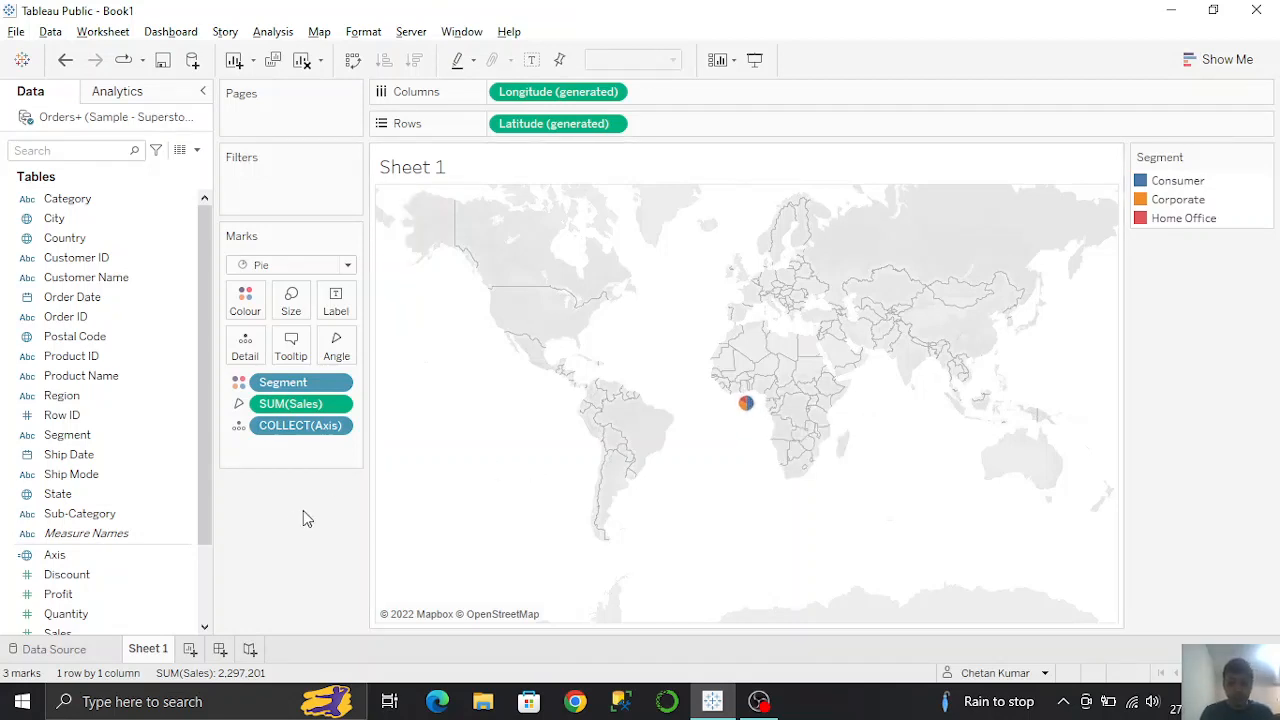
Step: Enlarge the pie chart on the map until it spans most of Africa's width
{"action": "key", "text": "ctrl+shift+b"}
{"action": "key", "text": "ctrl+shift+b"}
{"action": "key", "text": "ctrl+shift+b"}
{"action": "key", "text": "ctrl+shift+b"}
{"action": "key", "text": "ctrl+shift+b"}
{"action": "key", "text": "ctrl+shift+b"}
{"action": "key", "text": "ctrl+shift+b"}
{"action": "key", "text": "ctrl+shift+b"}
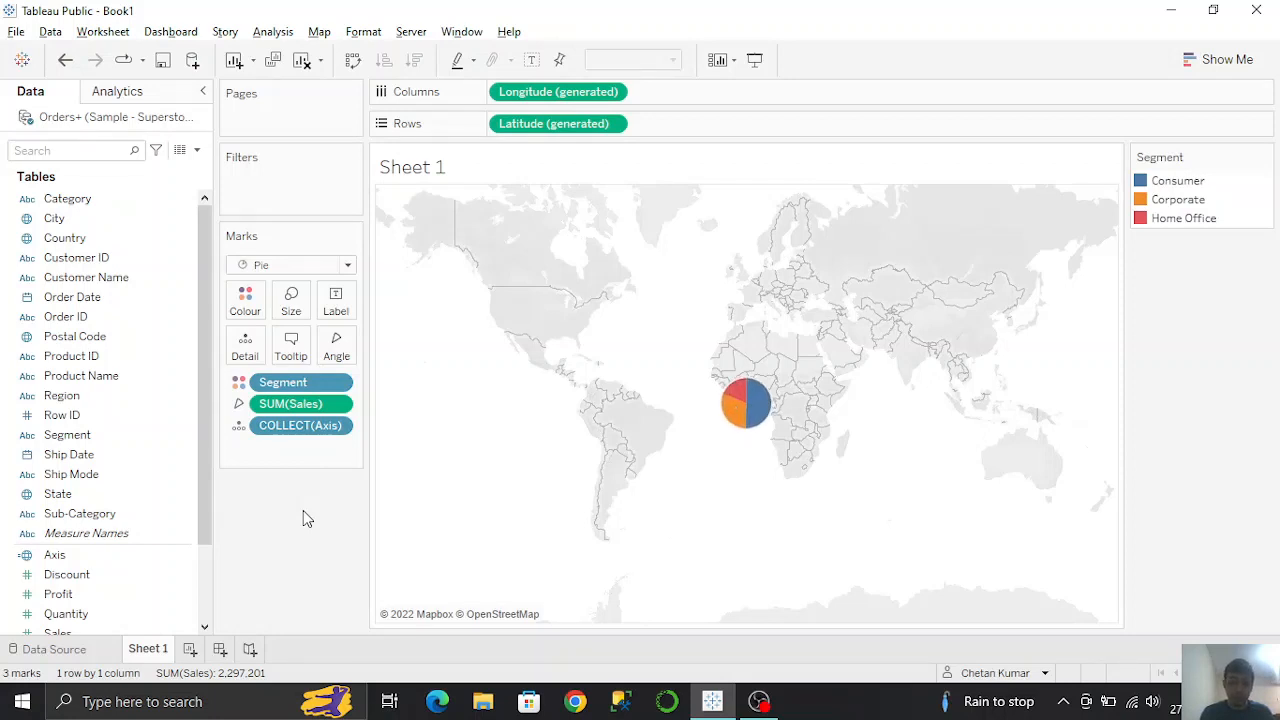
{"action": "key", "text": "ctrl+shift+b"}
{"action": "key", "text": "ctrl+shift+b"}
{"action": "key", "text": "ctrl+shift+b"}
{"action": "key", "text": "ctrl+shift+b"}
{"action": "key", "text": "ctrl+shift+b"}
{"action": "key", "text": "ctrl+shift+b"}
{"action": "key", "text": "ctrl+shift+b"}
{"action": "key", "text": "ctrl+shift+b"}
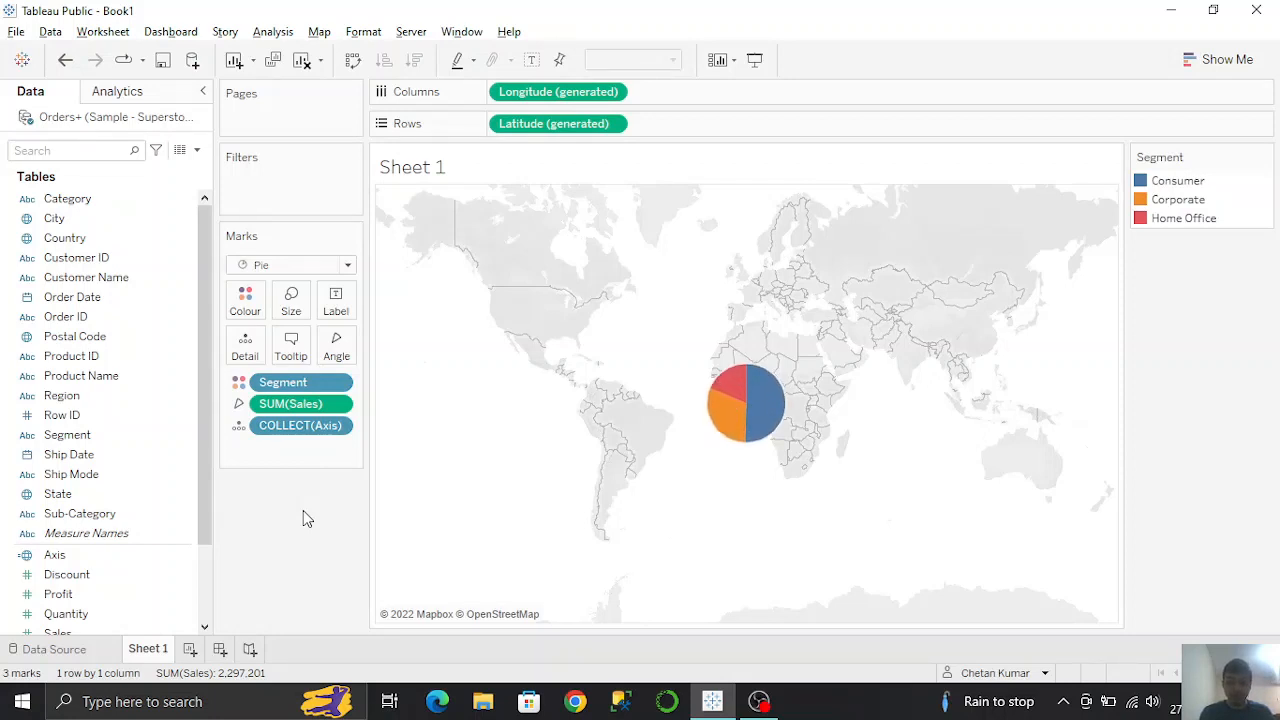
{"action": "key", "text": "ctrl+shift+b"}
{"action": "key", "text": "ctrl+shift+b"}
{"action": "key", "text": "ctrl+shift+b"}
{"action": "key", "text": "ctrl+shift+b"}
{"action": "key", "text": "ctrl+shift+b"}
{"action": "key", "text": "ctrl+shift+b"}
{"action": "key", "text": "ctrl+shift+b"}
{"action": "key", "text": "ctrl+shift+b"}
{"action": "key", "text": "ctrl+shift+b"}
{"action": "key", "text": "ctrl+shift+b"}
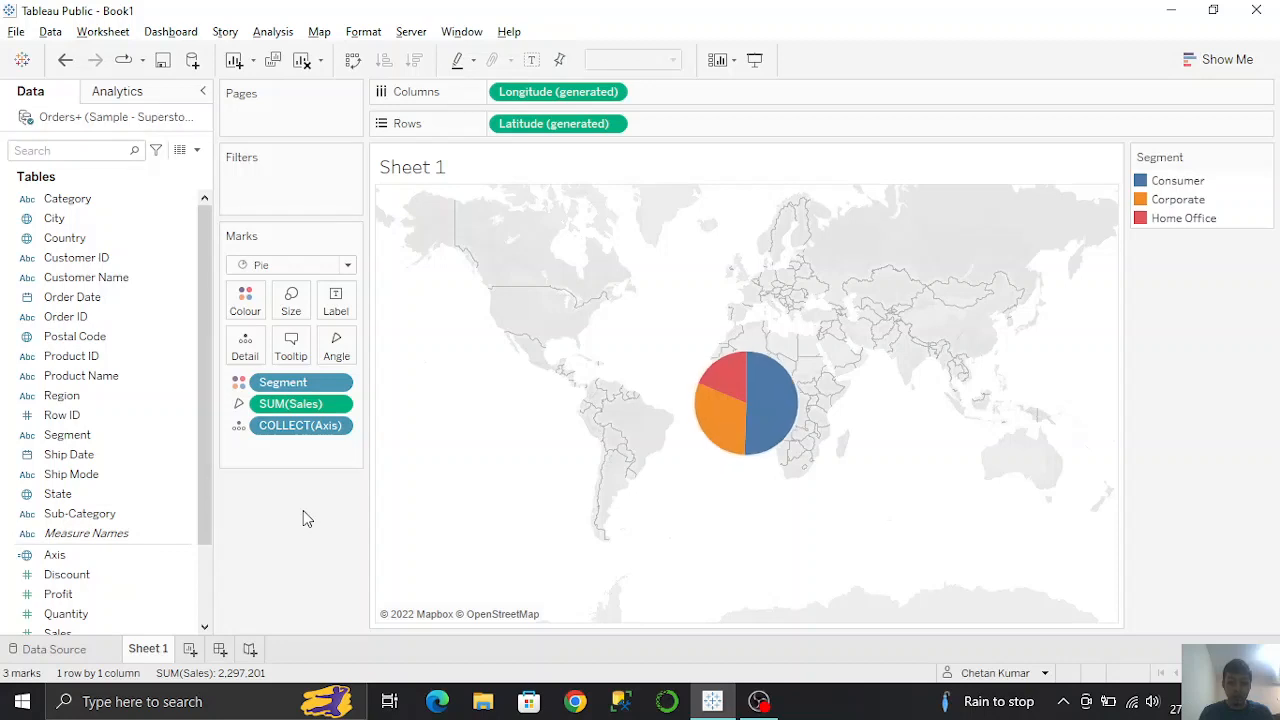
{"action": "key", "text": "ctrl+shift+b"}
{"action": "key", "text": "ctrl+shift+b"}
{"action": "key", "text": "ctrl+shift+b"}
{"action": "key", "text": "ctrl+shift+b"}
{"action": "key", "text": "ctrl+shift+b"}
{"action": "key", "text": "ctrl+shift+b"}
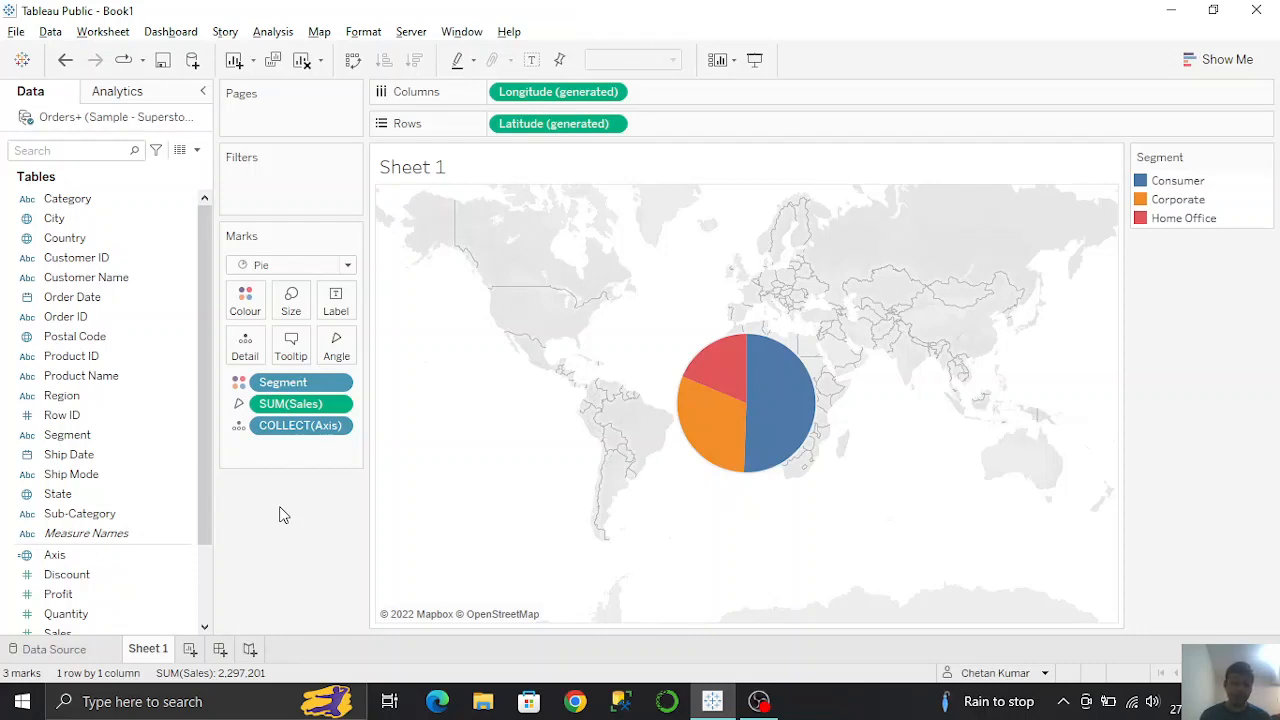
Step: Add the Axis field to the map as a second marks layer
{"action": "left_click", "coordinate": [84, 204]}
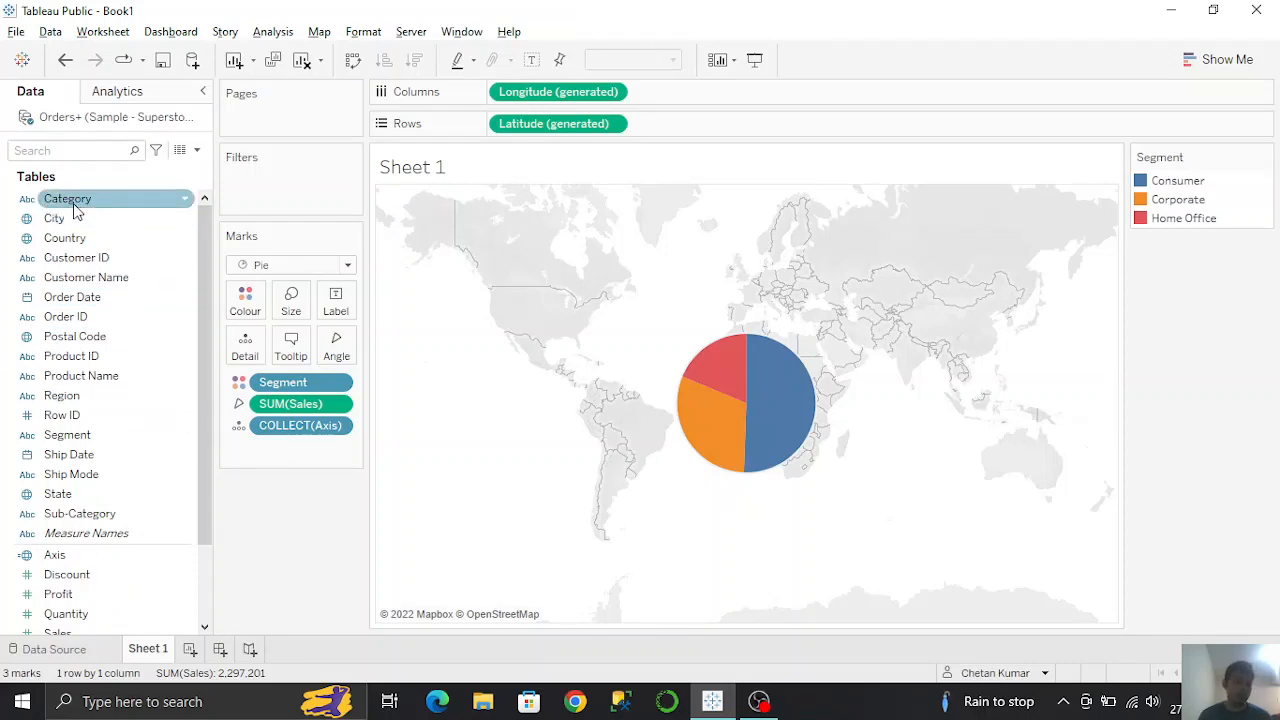
{"action": "left_click_drag", "start_coordinate": [54, 554], "coordinate": [545, 226]}
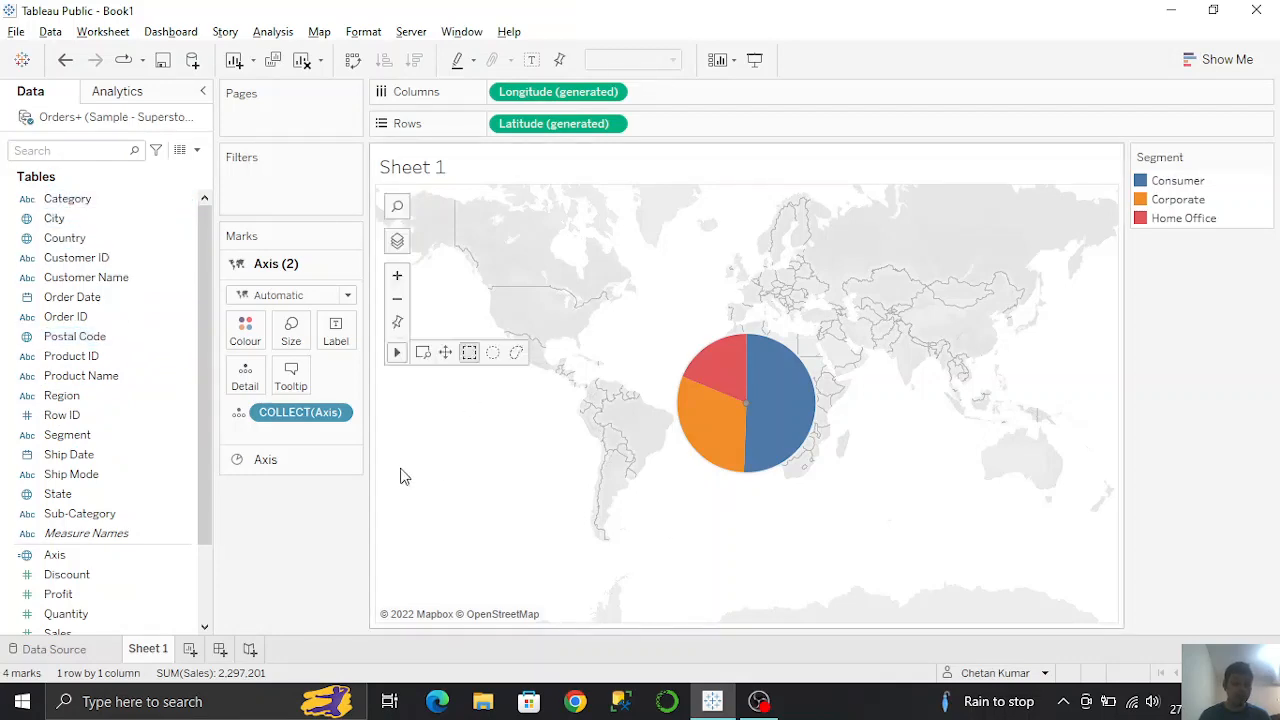
{"action": "left_click_drag", "start_coordinate": [286, 264], "coordinate": [297, 481]}
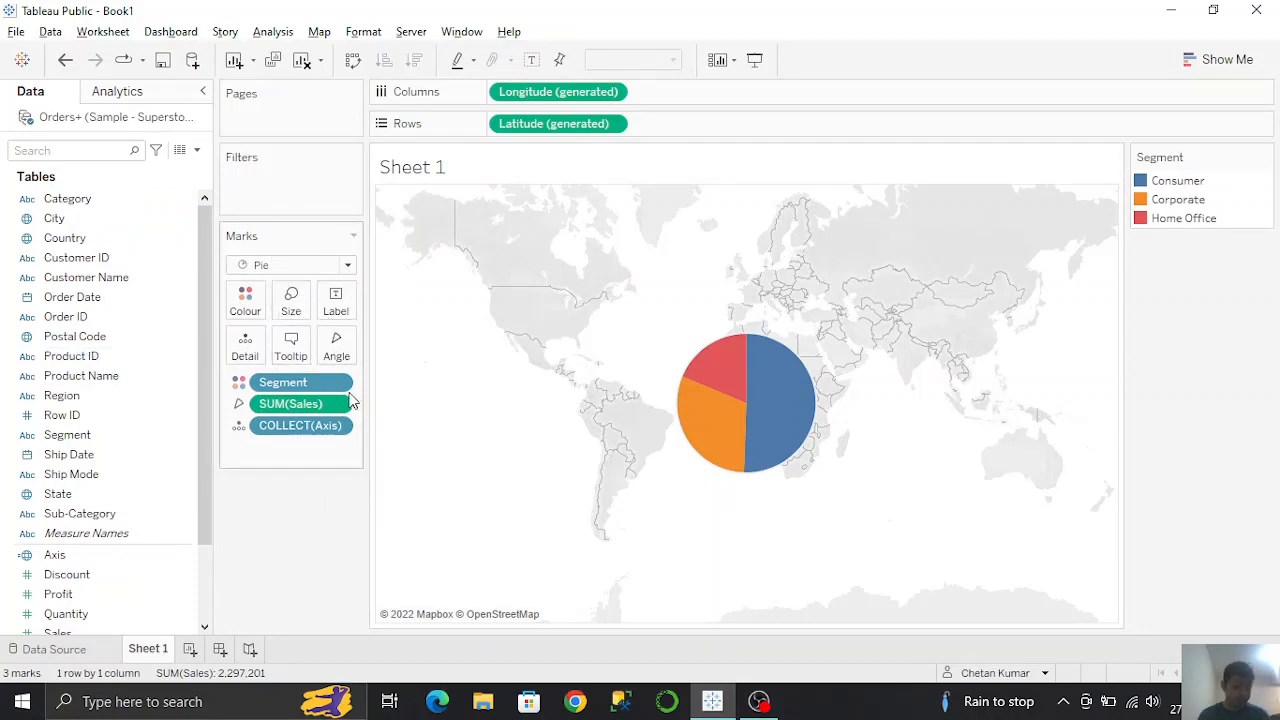
{"action": "key", "text": "ctrl+z"}
{"action": "left_click_drag", "start_coordinate": [281, 270], "coordinate": [290, 497]}
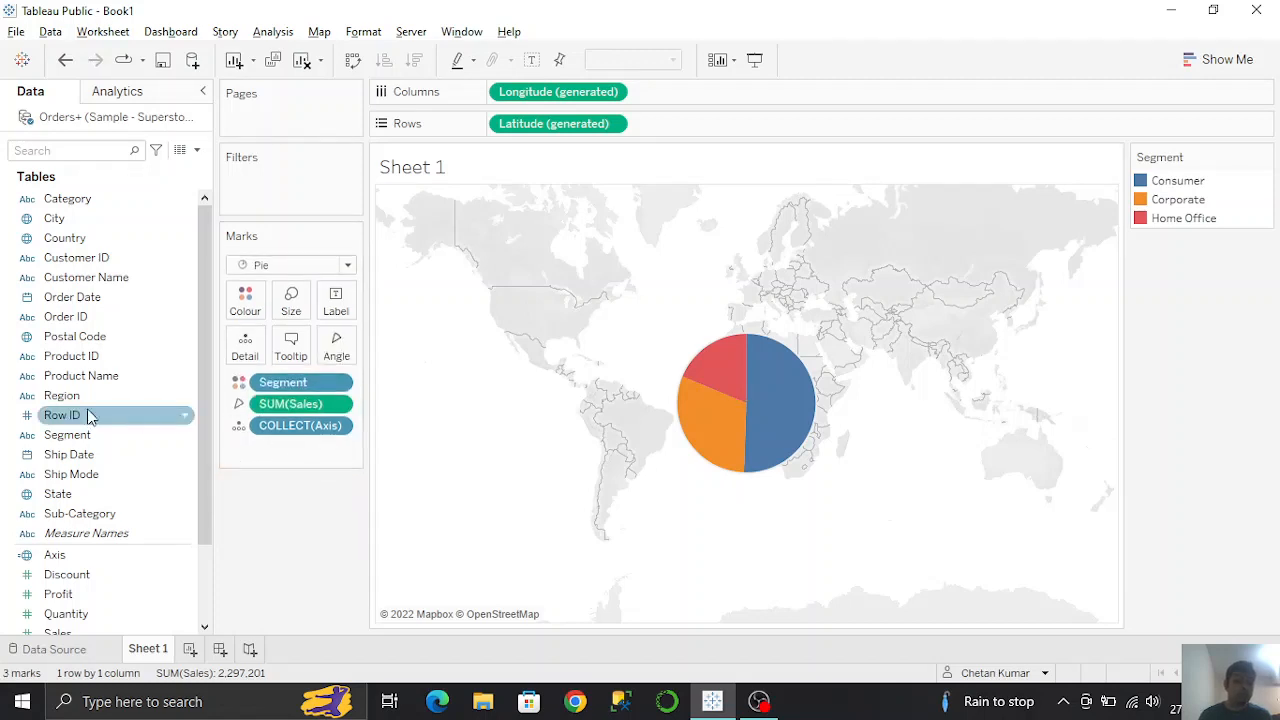
{"action": "left_click_drag", "start_coordinate": [58, 213], "coordinate": [245, 343]}
{"action": "left_click", "coordinate": [239, 447]}
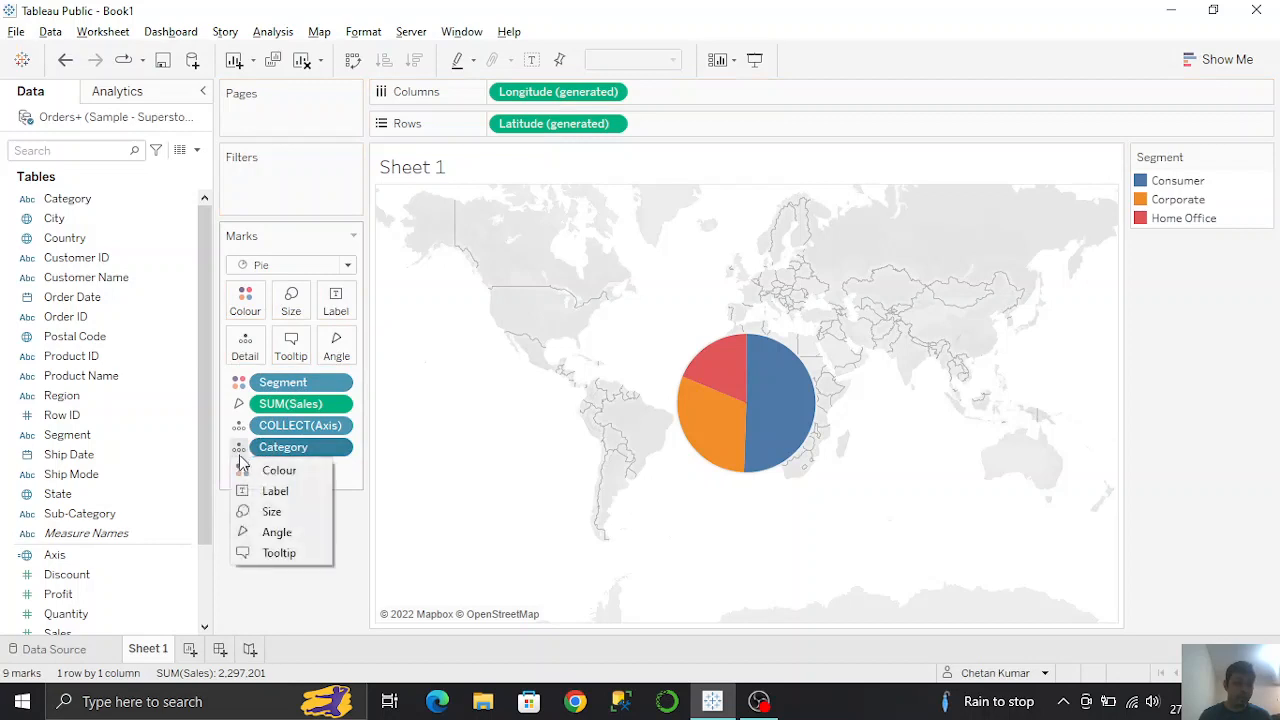
{"action": "left_click", "coordinate": [252, 472]}
{"action": "mouse_move", "coordinate": [284, 384]}
{"action": "left_mouse_down"}
{"action": "mouse_move", "coordinate": [280, 460]}
{"action": "mouse_move", "coordinate": [282, 438]}
{"action": "left_mouse_up"}
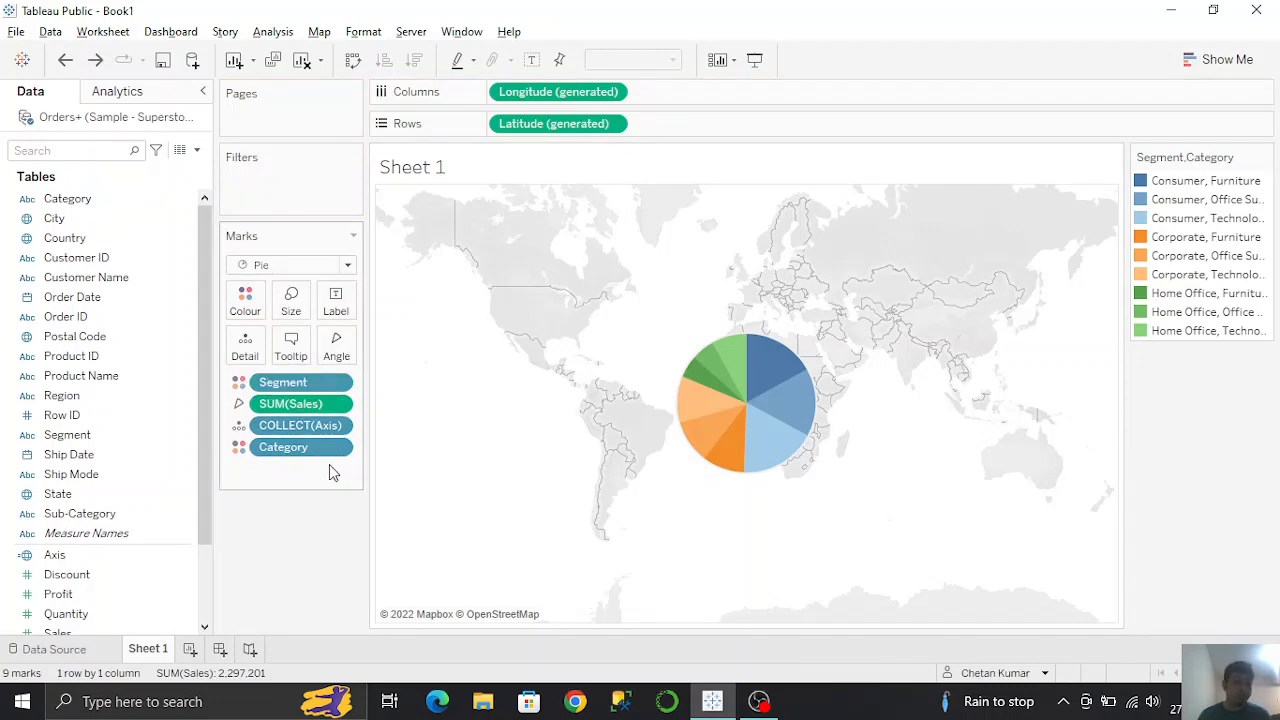
{"action": "key", "text": "ctrl+z"}
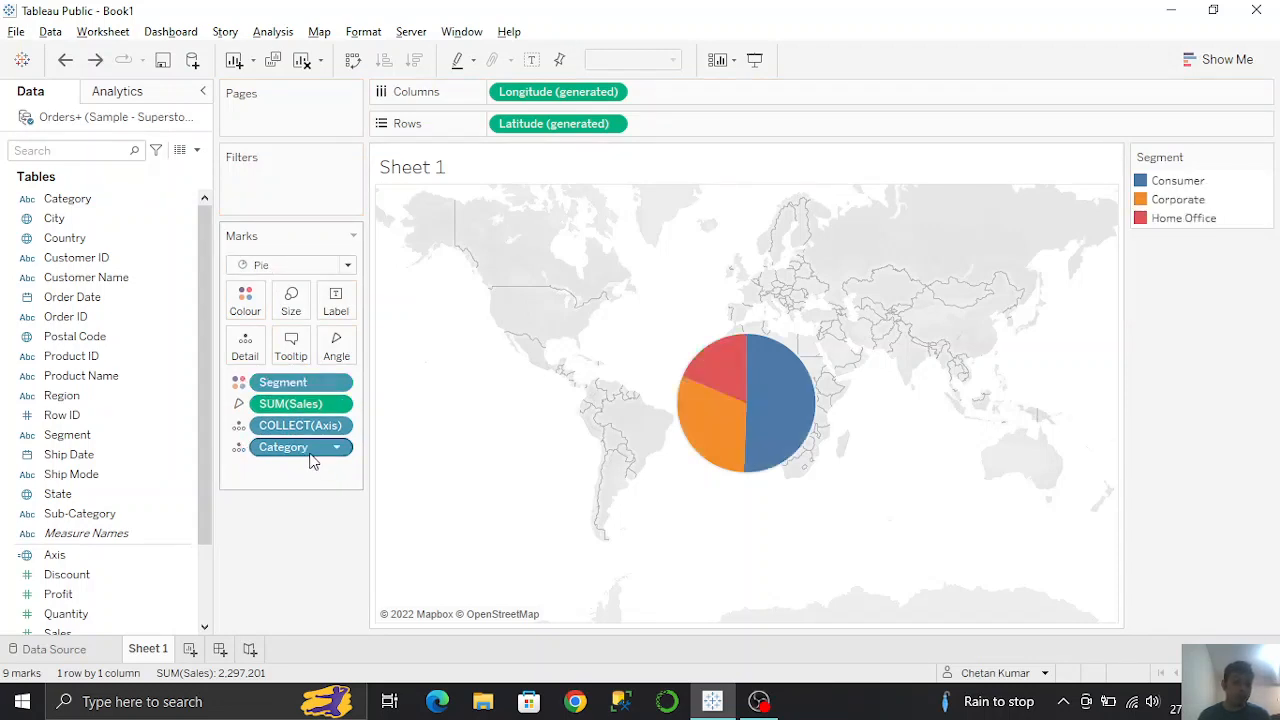
{"action": "key", "text": "ctrl+z"}
{"action": "key", "text": "ctrl+z"}
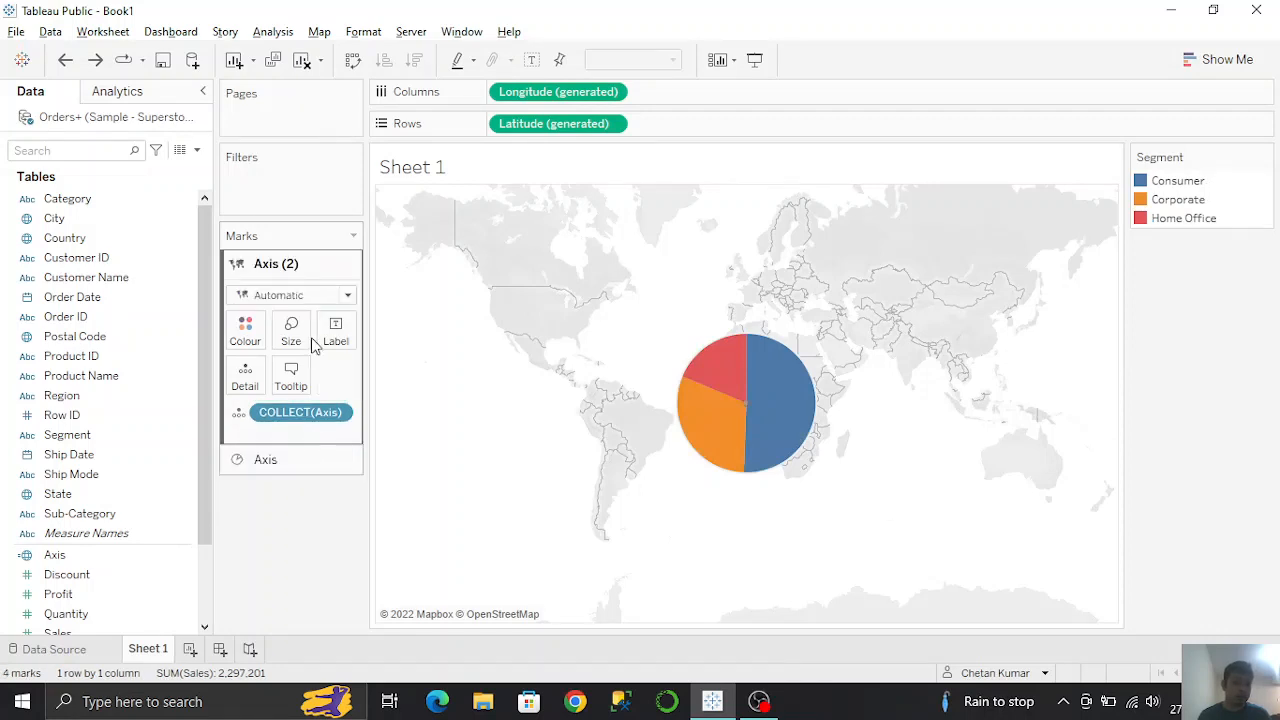
{"action": "left_click_drag", "start_coordinate": [284, 263], "coordinate": [286, 506]}
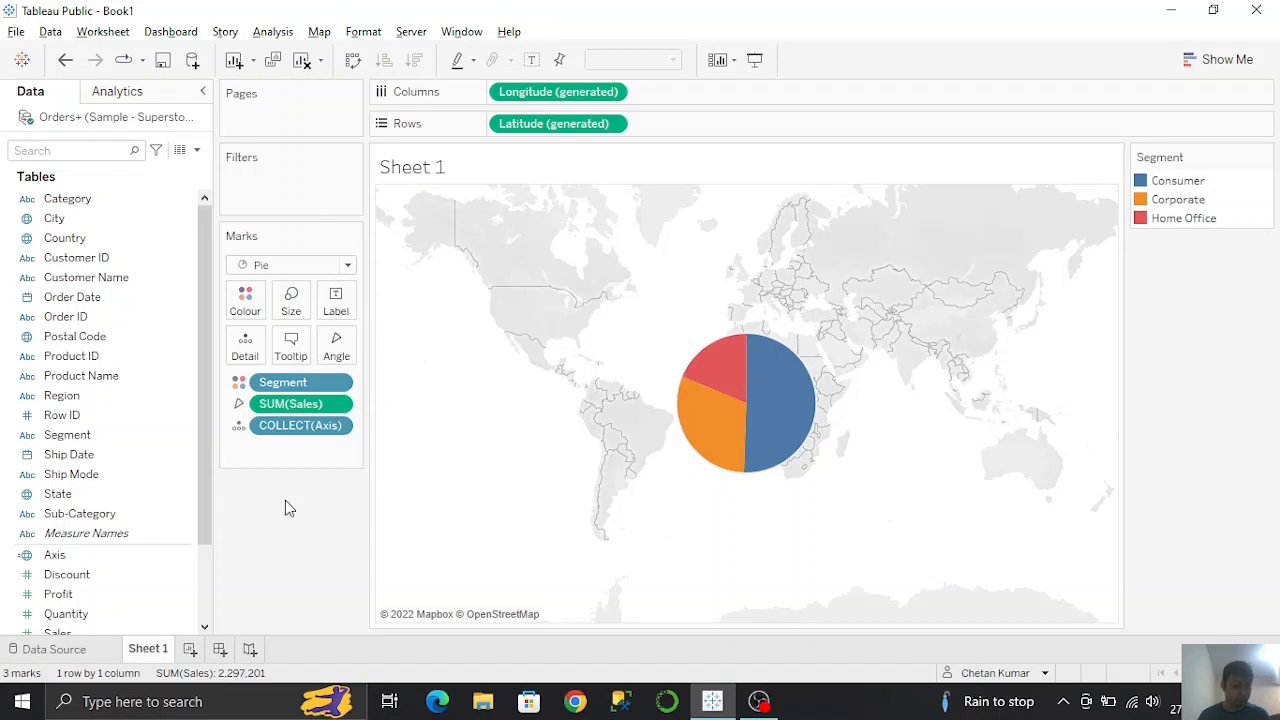
{"action": "key", "text": "ctrl+z"}
Step: Reorder the marks layers so Axis (2) sits below the Axis pie layer, and make Axis (2) the active layer
{"action": "left_click_drag", "start_coordinate": [272, 268], "coordinate": [314, 470]}
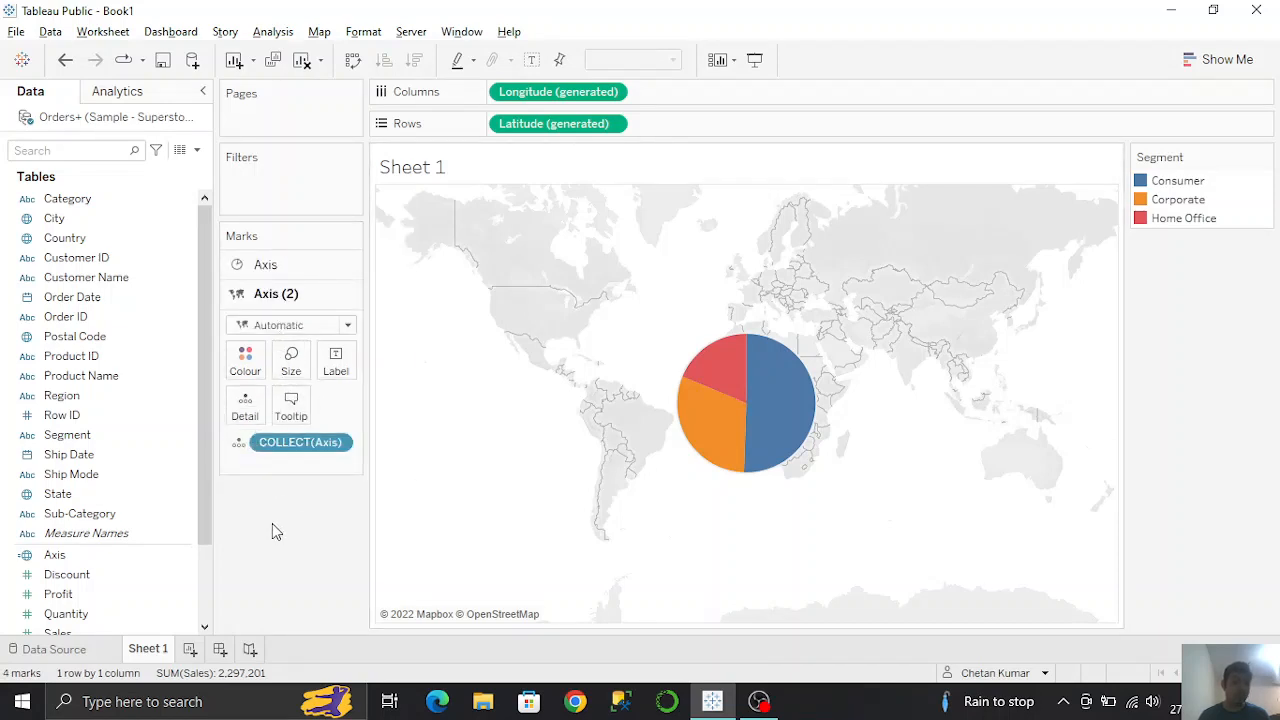
{"action": "left_click", "coordinate": [314, 274]}
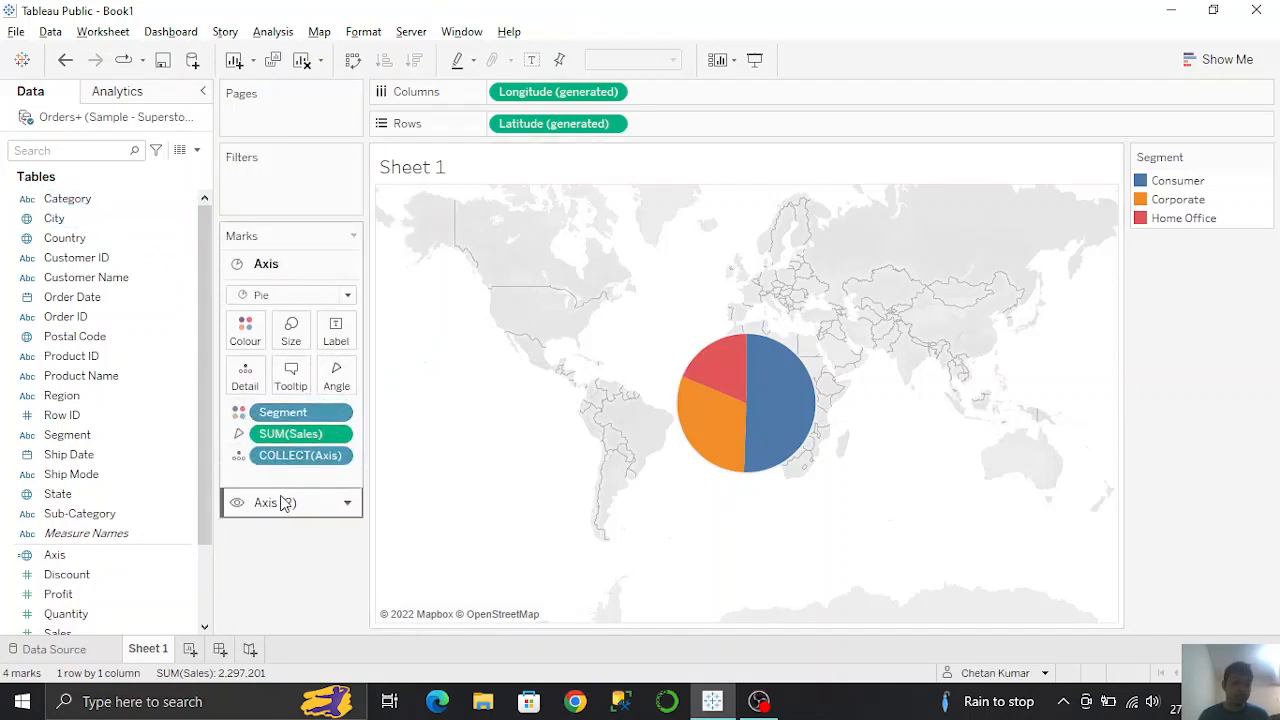
{"action": "left_click", "coordinate": [282, 502]}
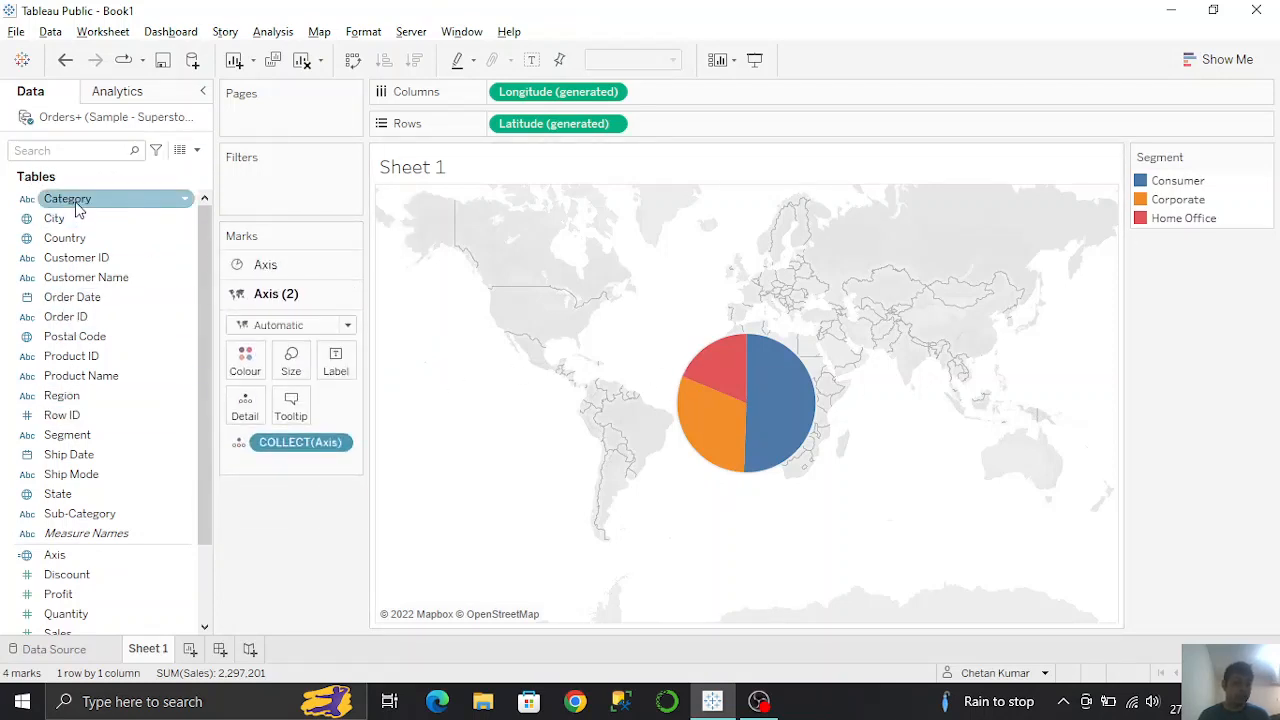
Step: Add Category and Segment to the Axis (2) layer and encode both as colour
{"action": "left_click_drag", "start_coordinate": [79, 207], "coordinate": [244, 405]}
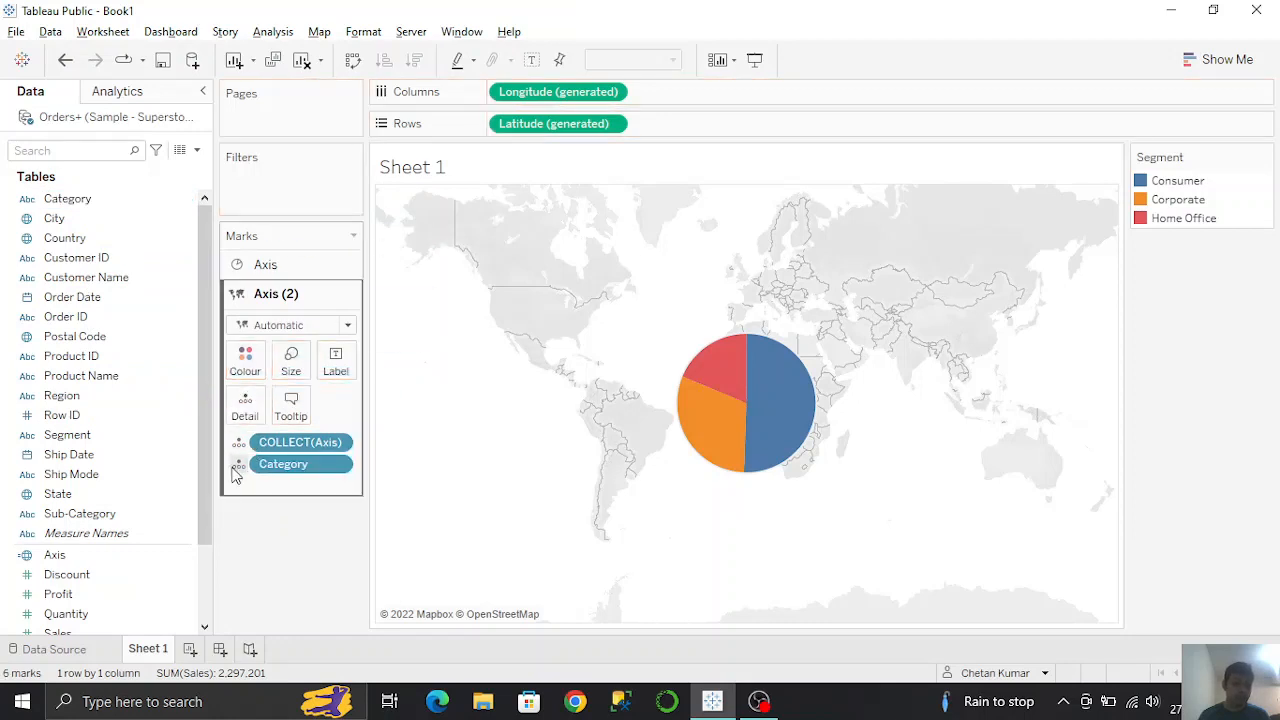
{"action": "left_click", "coordinate": [236, 470]}
{"action": "left_click", "coordinate": [250, 487]}
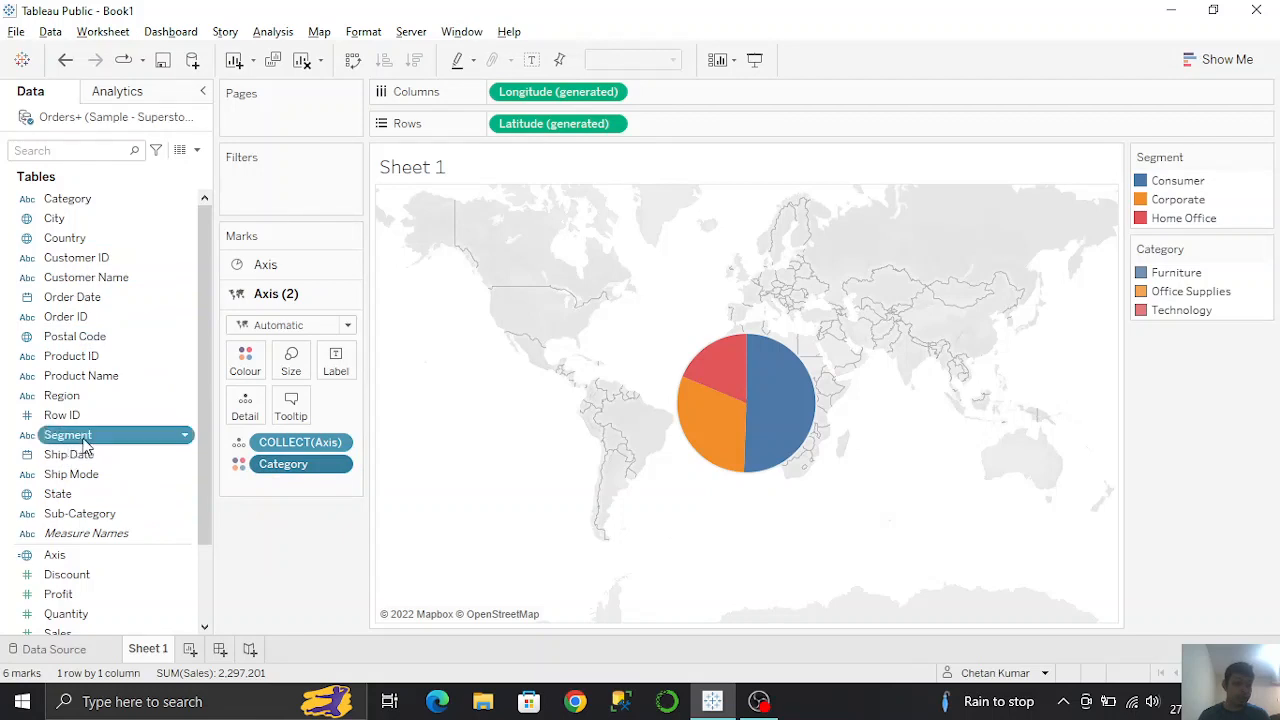
{"action": "left_click_drag", "start_coordinate": [85, 447], "coordinate": [290, 405]}
{"action": "left_click", "coordinate": [237, 470]}
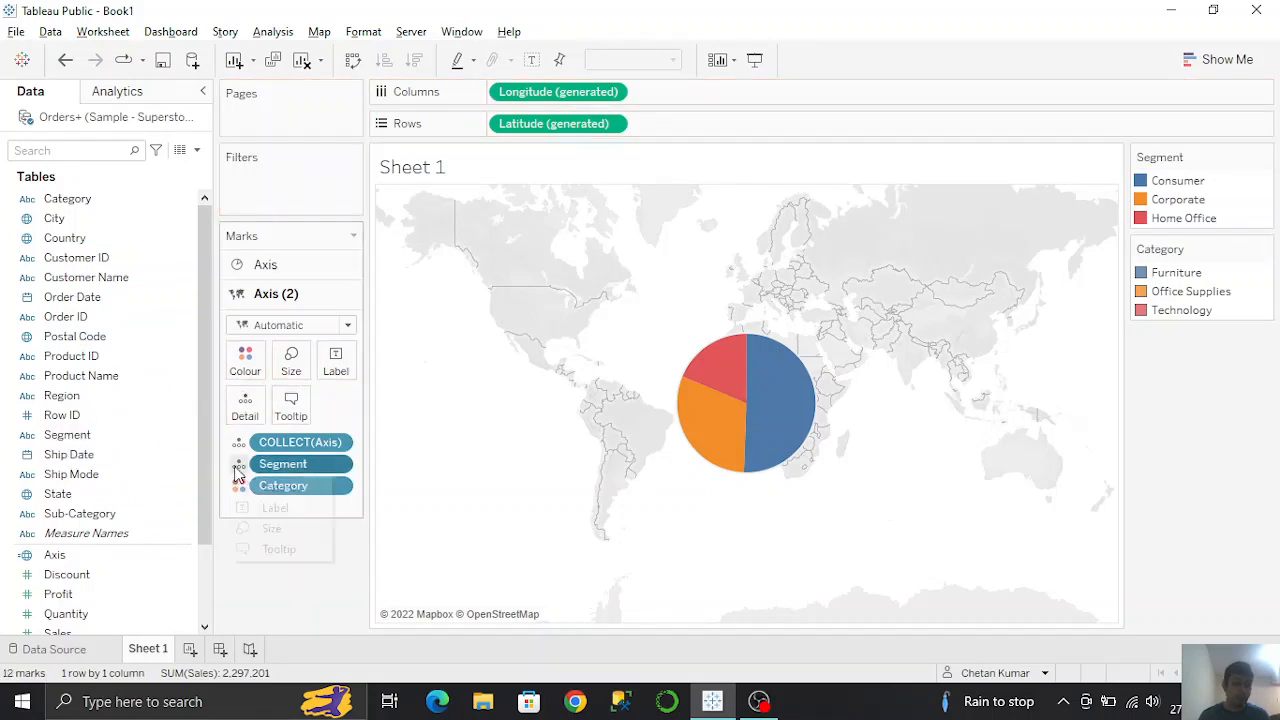
{"action": "left_click", "coordinate": [254, 487]}
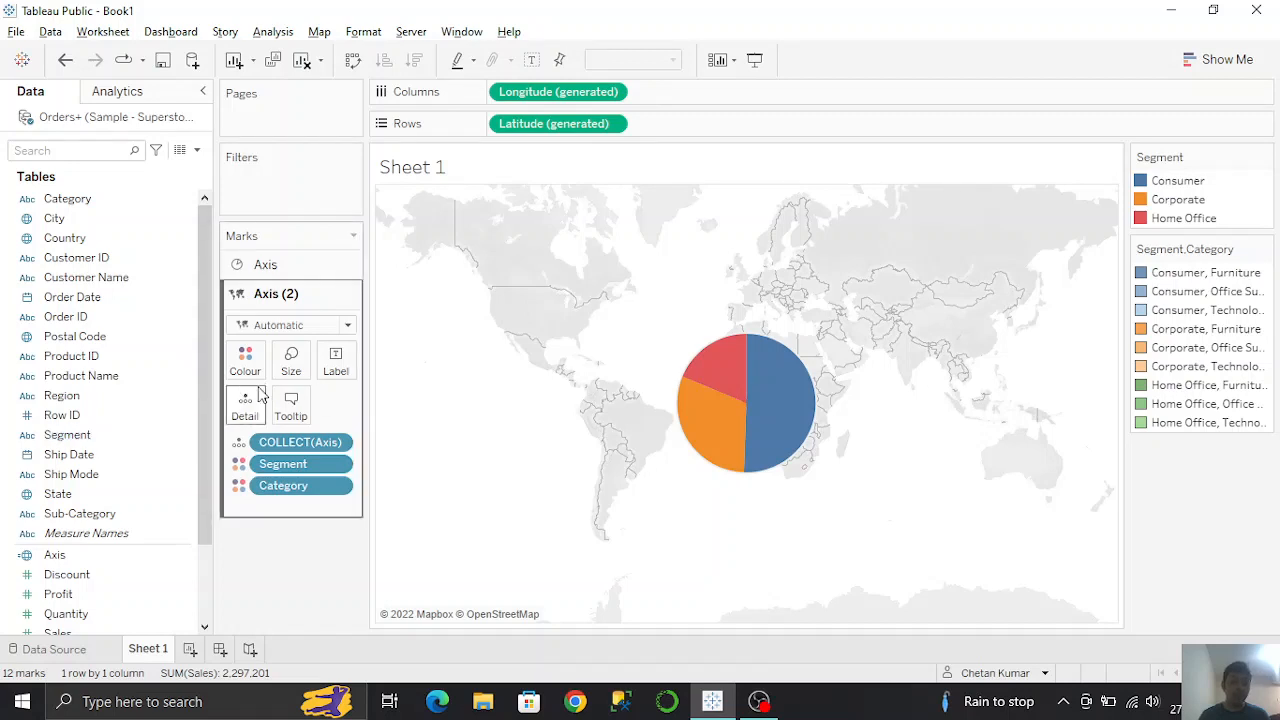
{"action": "left_click", "coordinate": [239, 464]}
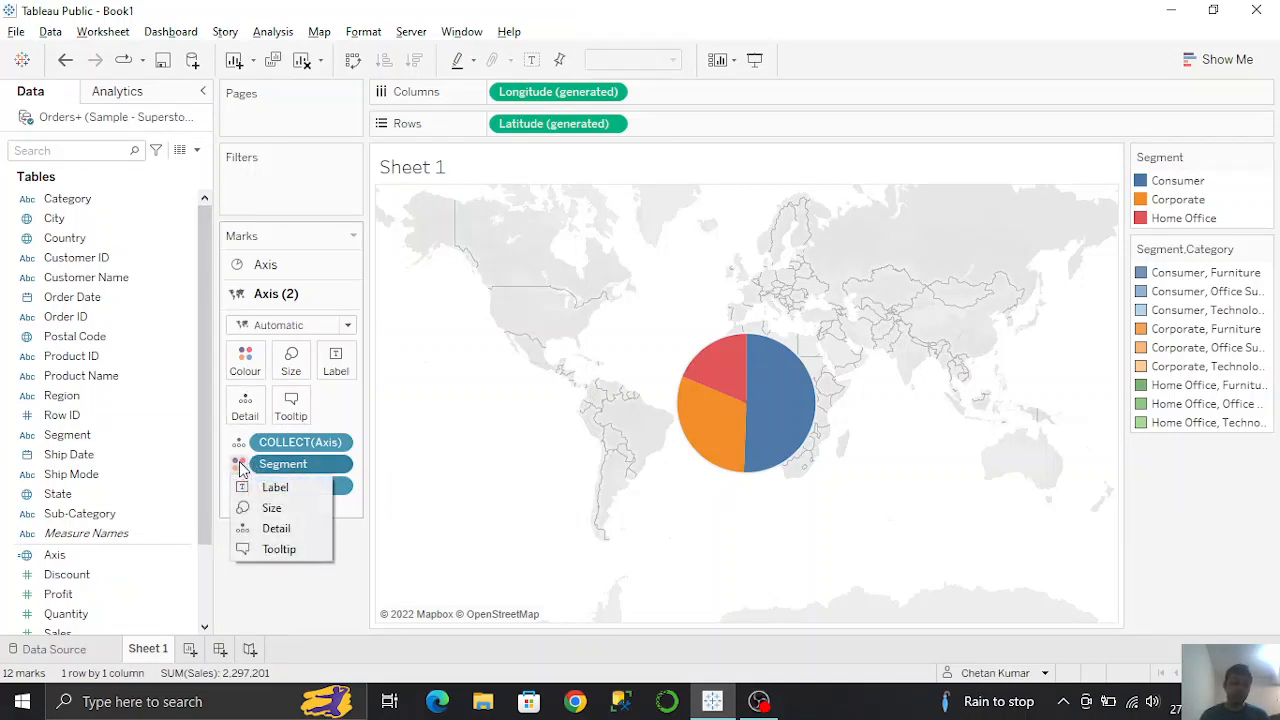
{"action": "left_click", "coordinate": [240, 466]}
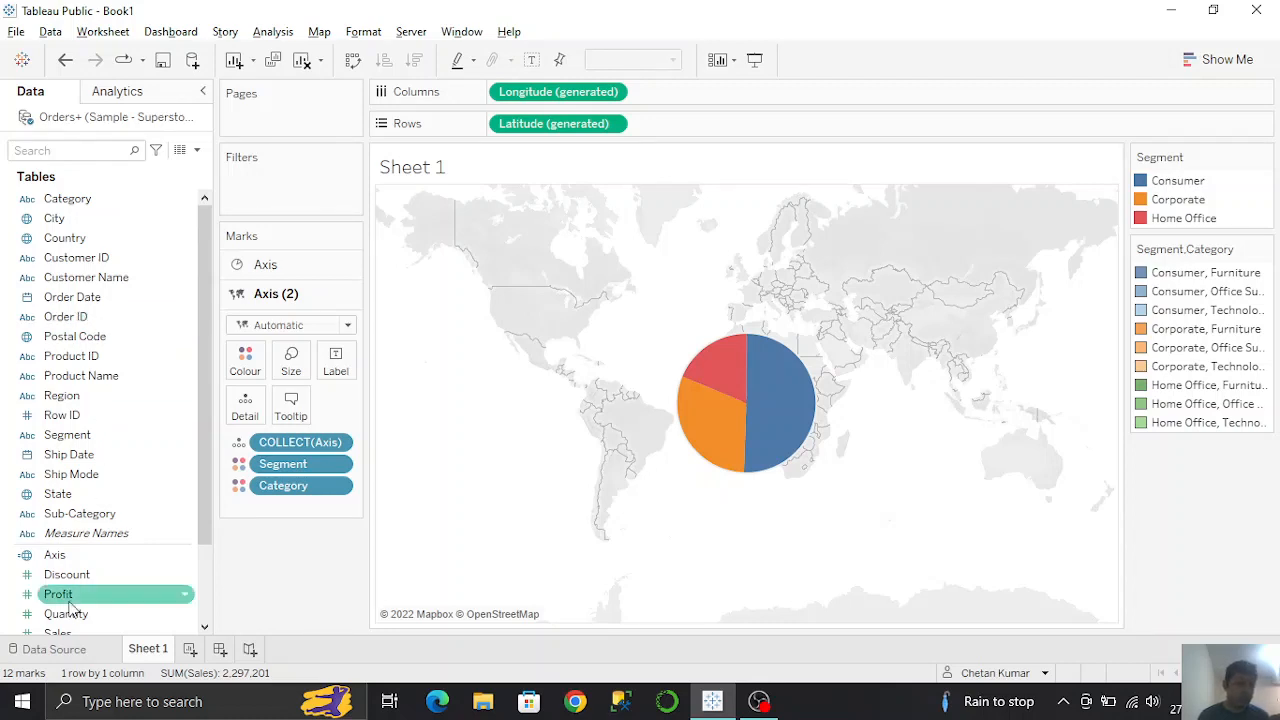
Step: Change the Axis (2) layer's mark type to Pie and assign Sales to its angle
{"action": "left_click_drag", "start_coordinate": [58, 632], "coordinate": [255, 558]}
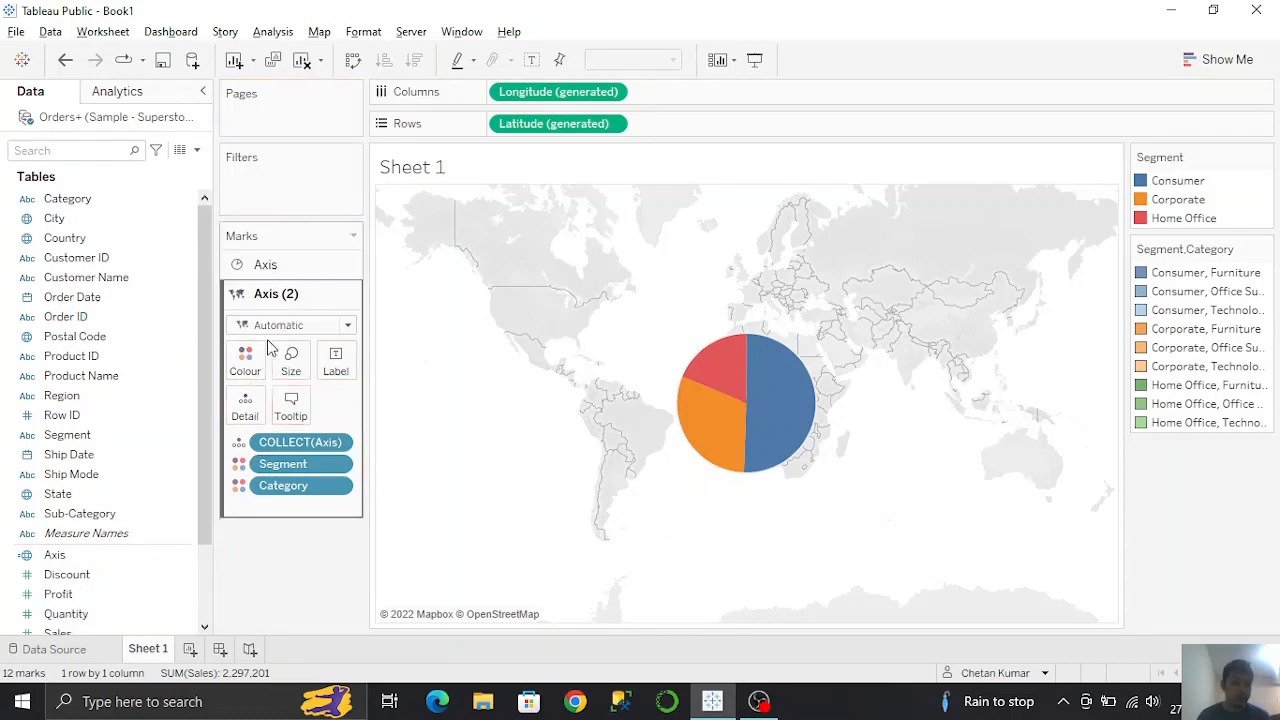
{"action": "left_click", "coordinate": [270, 327]}
{"action": "left_click", "coordinate": [268, 538]}
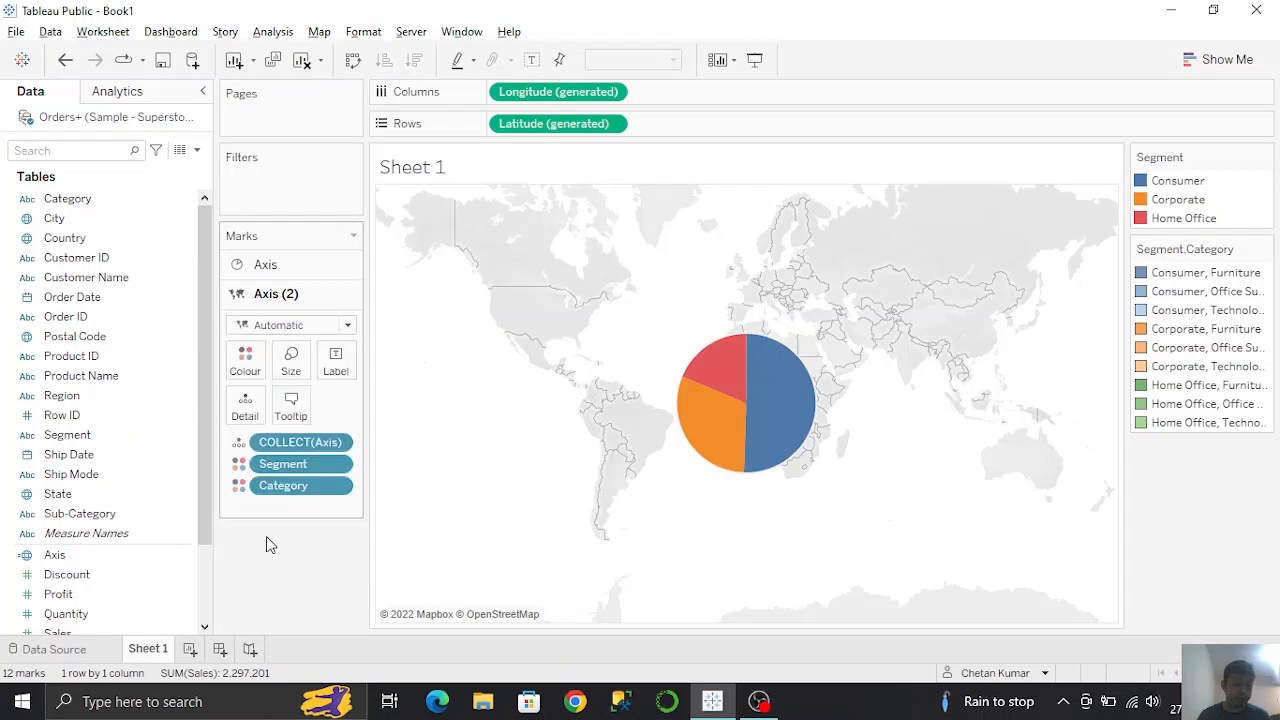
{"action": "left_click_drag", "start_coordinate": [57, 632], "coordinate": [337, 416]}
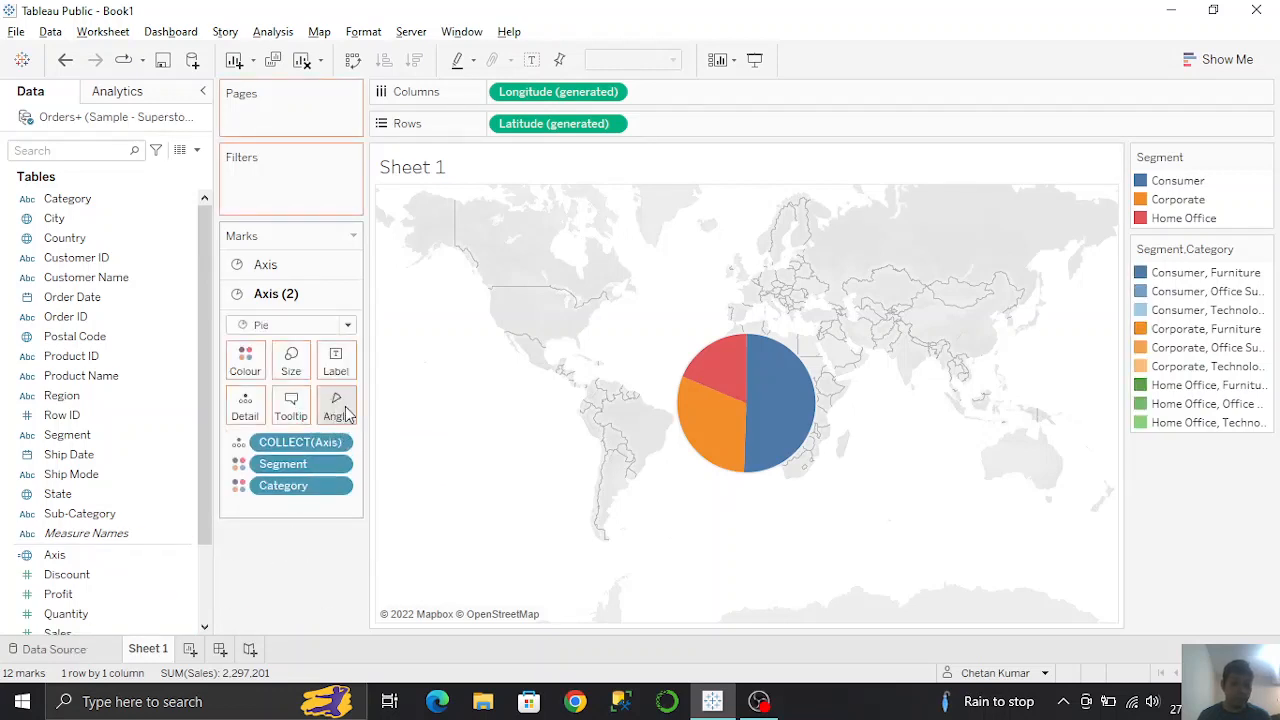
Step: Enlarge the Axis (2) pie so it extends as a ring around the inner Segment pie
{"action": "left_click", "coordinate": [291, 362]}
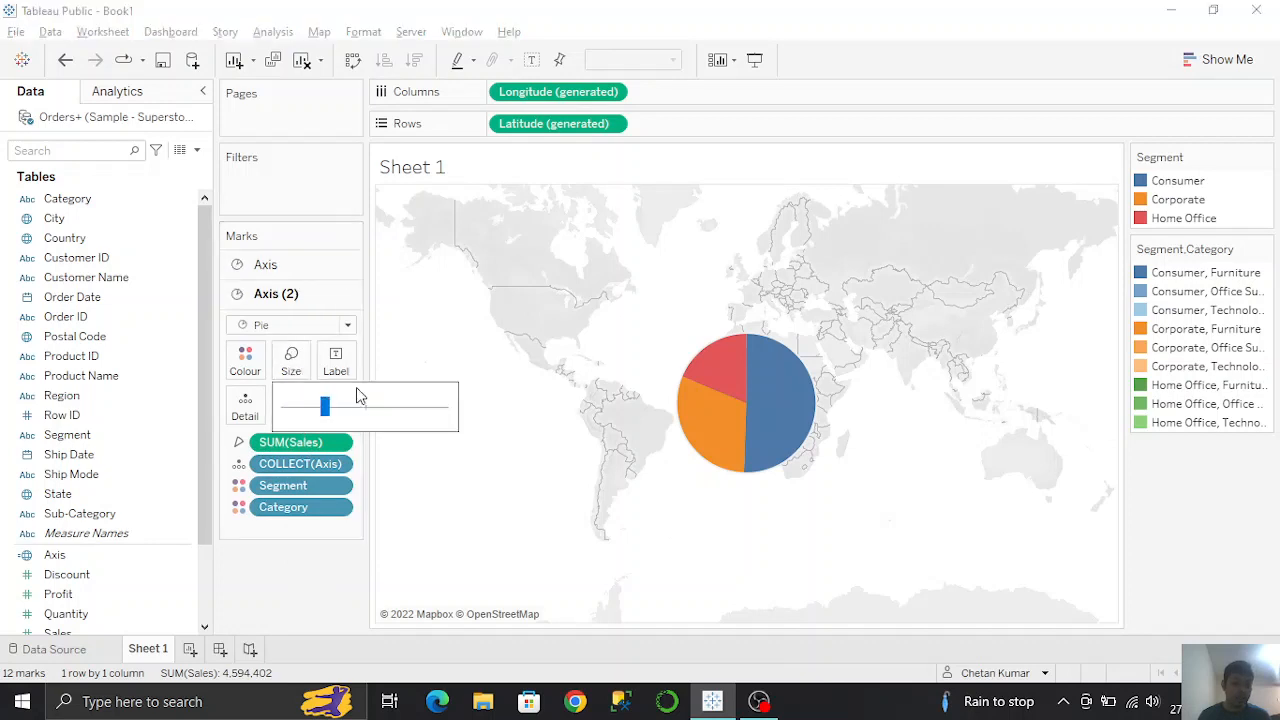
{"action": "left_click", "coordinate": [349, 414]}
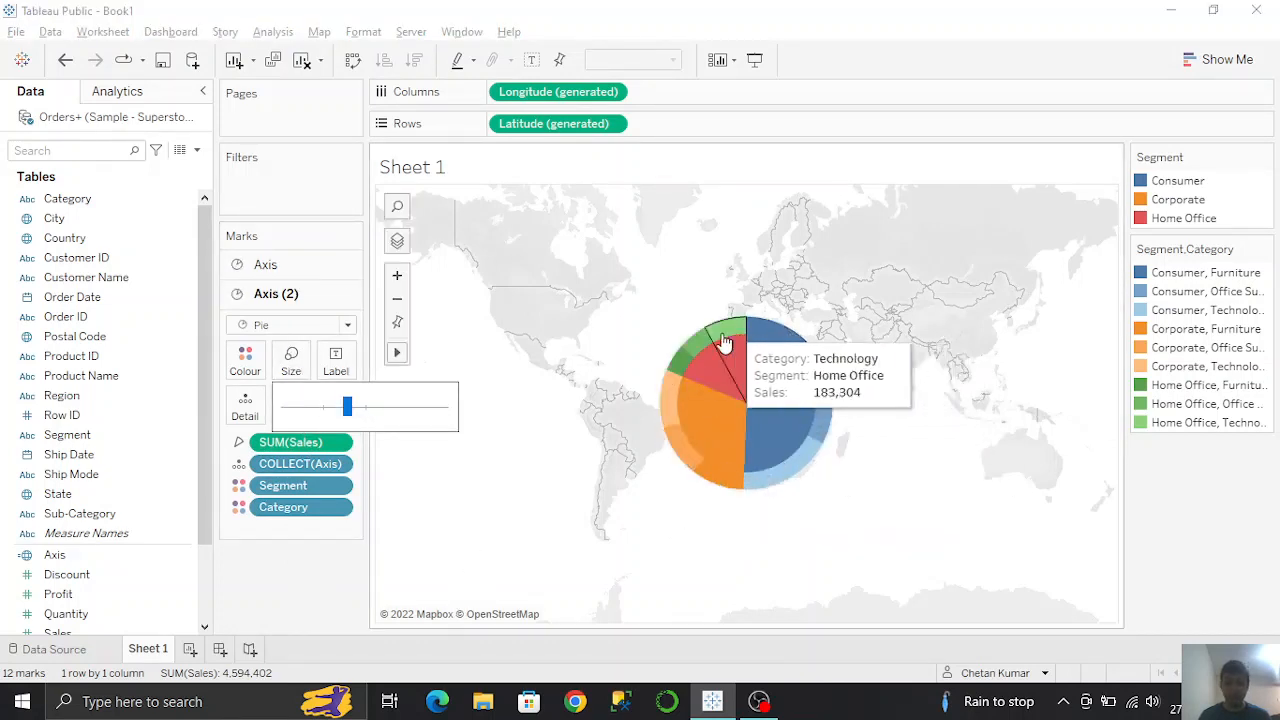
{"action": "mouse_move", "coordinate": [808, 430]}
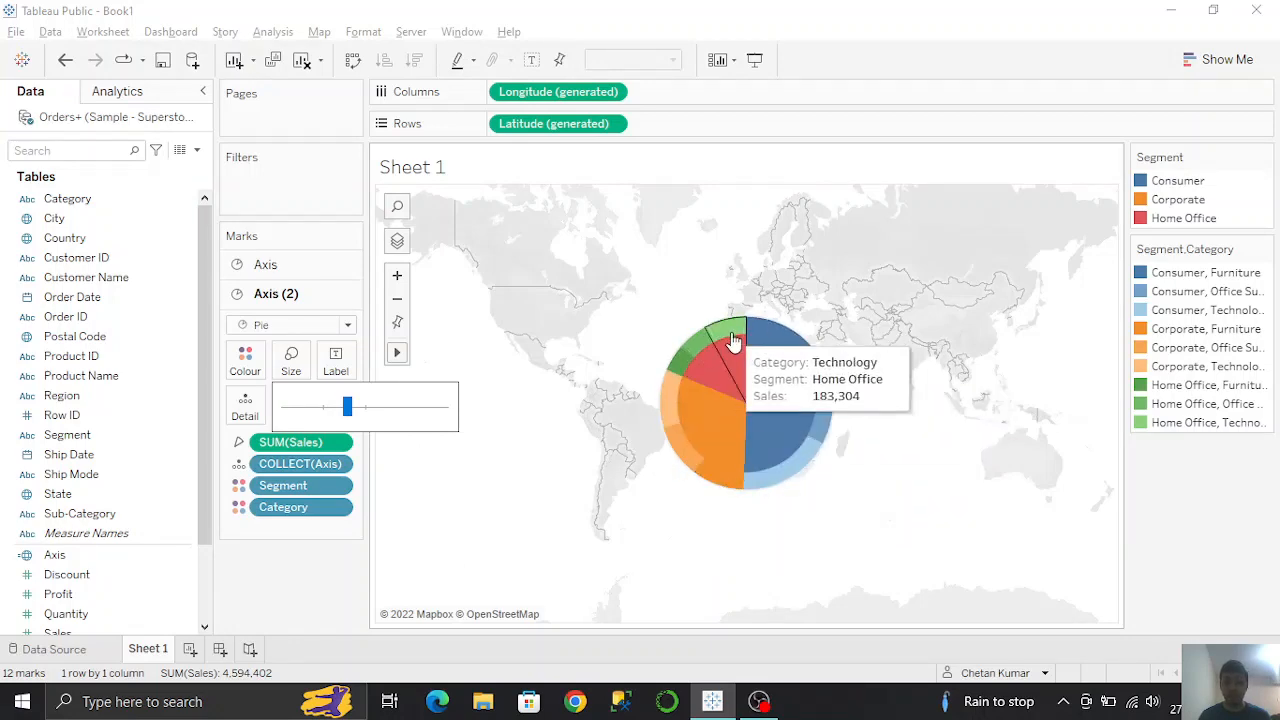
Step: Recolour Home Office in the Segment legend to green from the Automatic palette
{"action": "double_click", "coordinate": [1228, 201]}
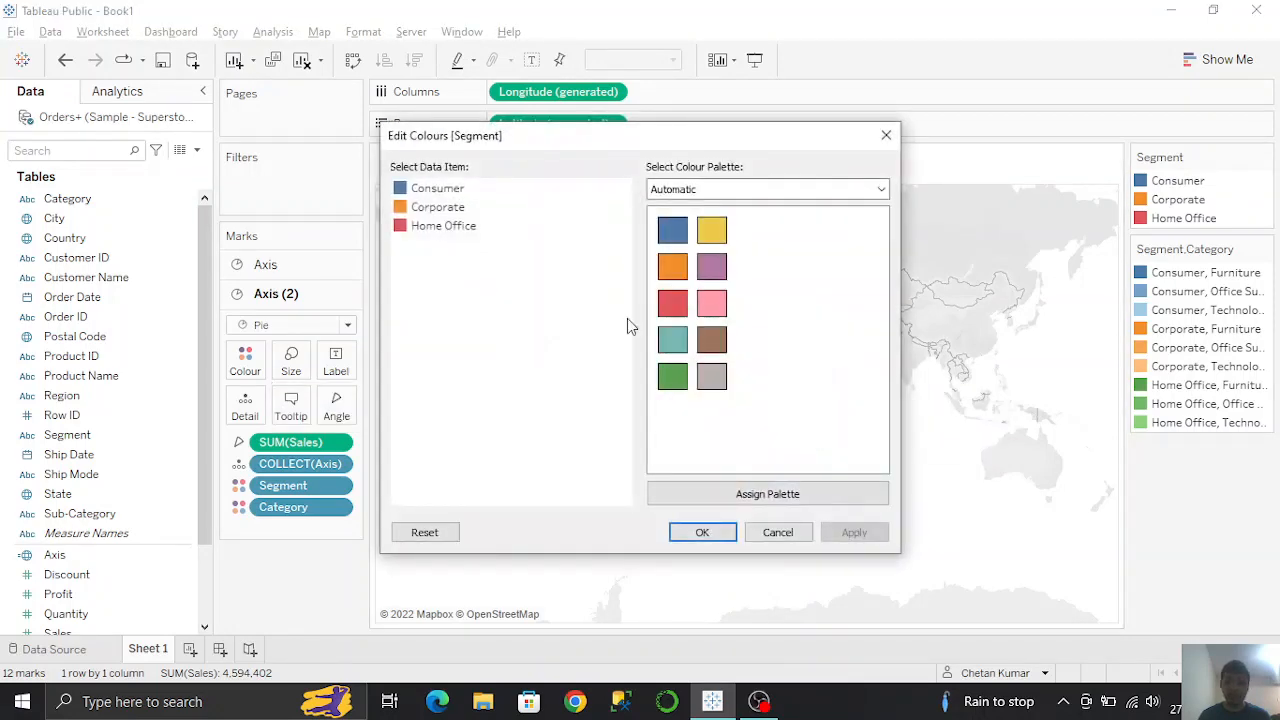
{"action": "left_click", "coordinate": [432, 230]}
{"action": "left_click", "coordinate": [672, 377]}
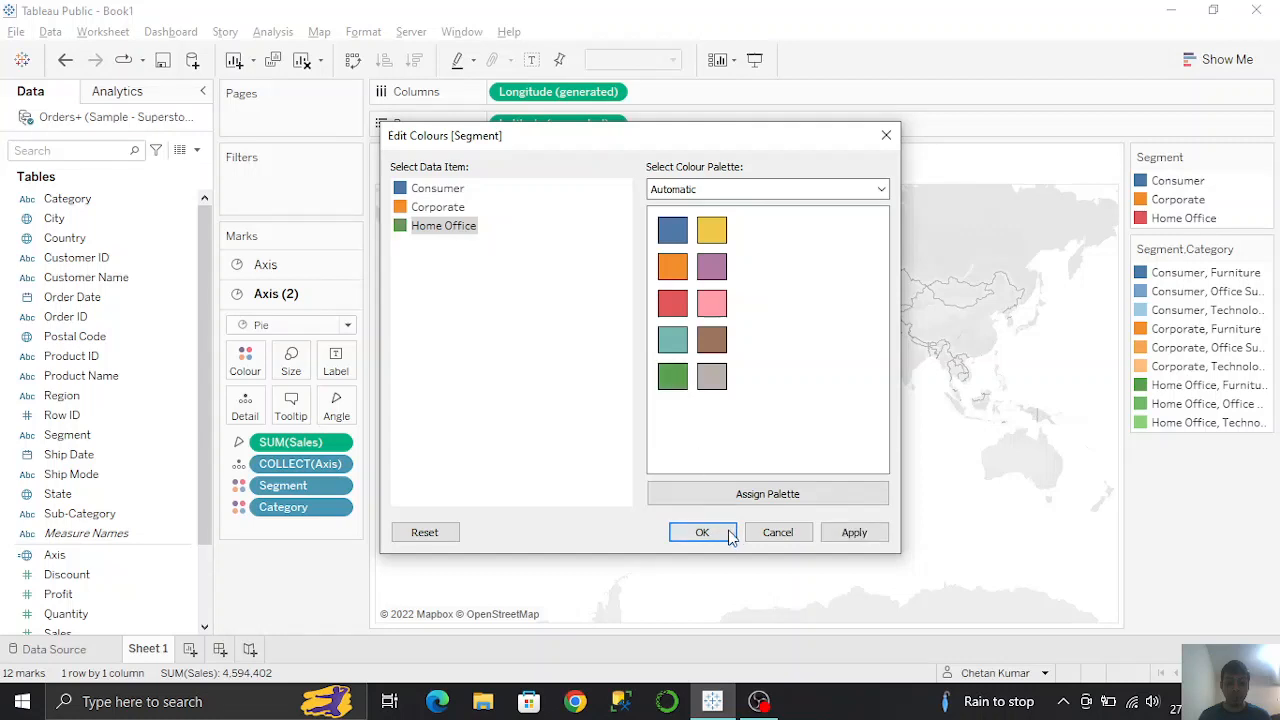
{"action": "left_click", "coordinate": [703, 532]}
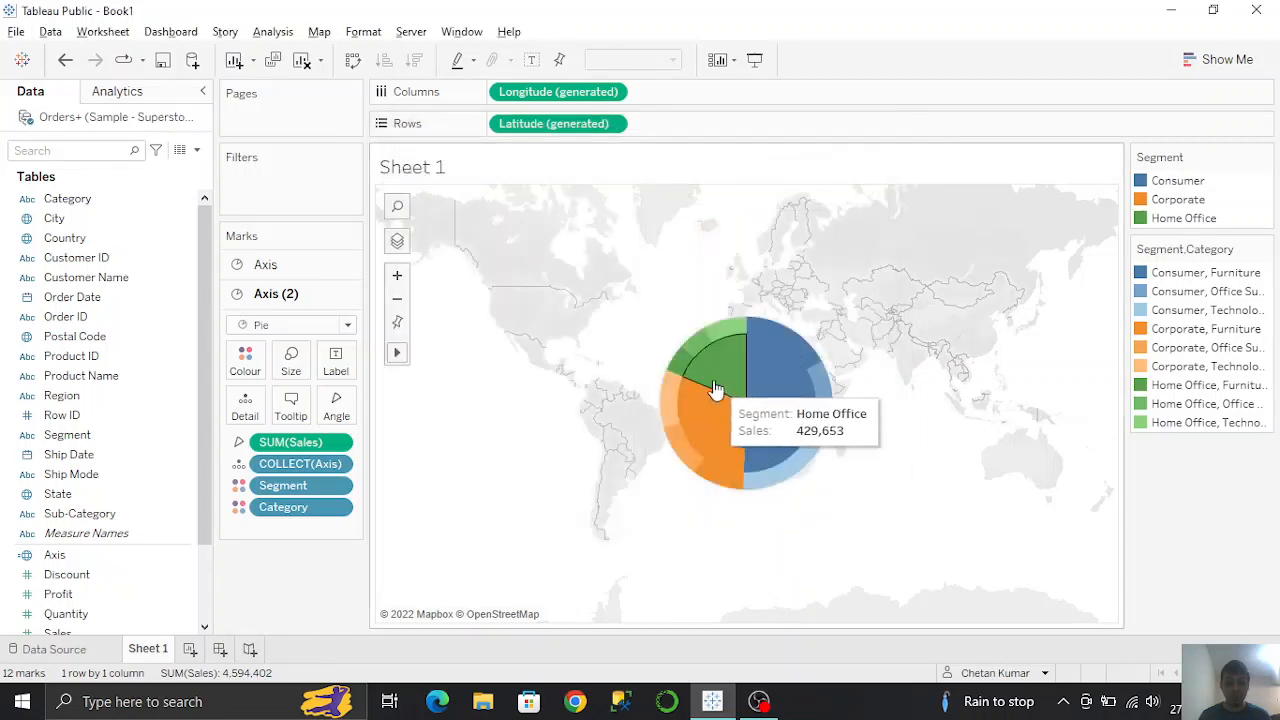
{"action": "mouse_move", "coordinate": [686, 420]}
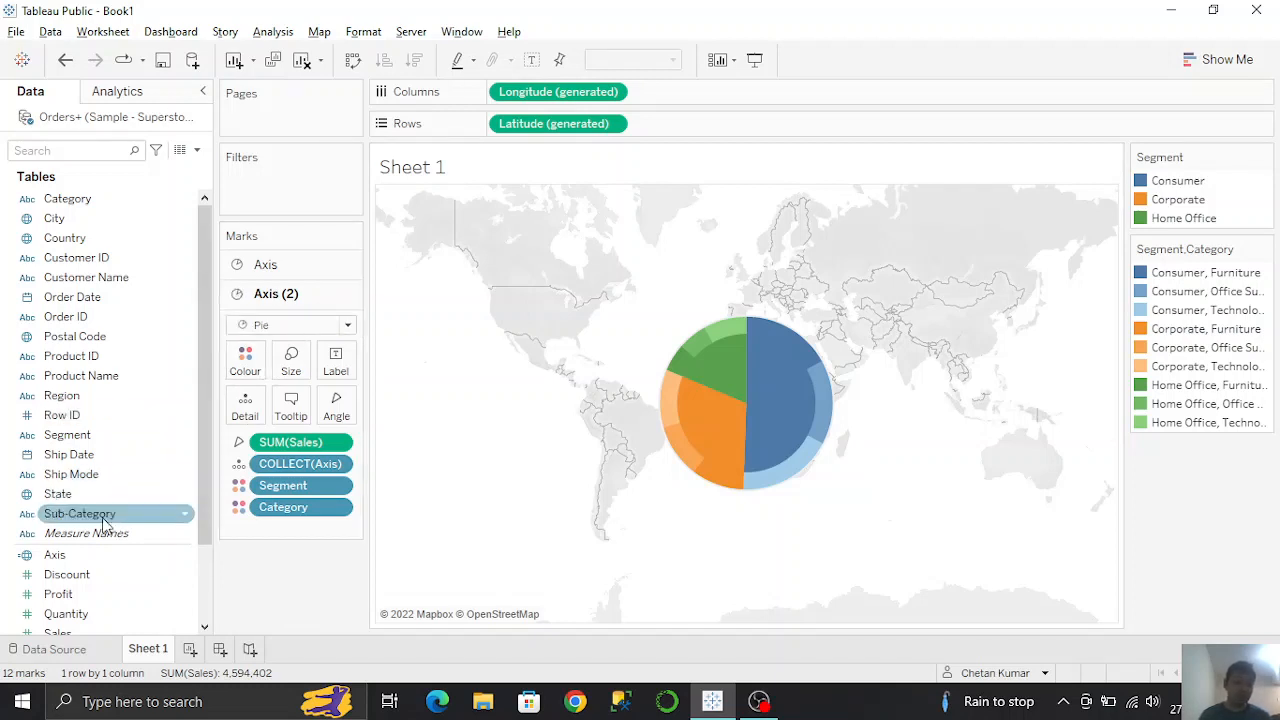
Step: Add the Axis field to the map as a third marks layer and place it below Axis (2)
{"action": "left_click_drag", "start_coordinate": [87, 566], "coordinate": [548, 245]}
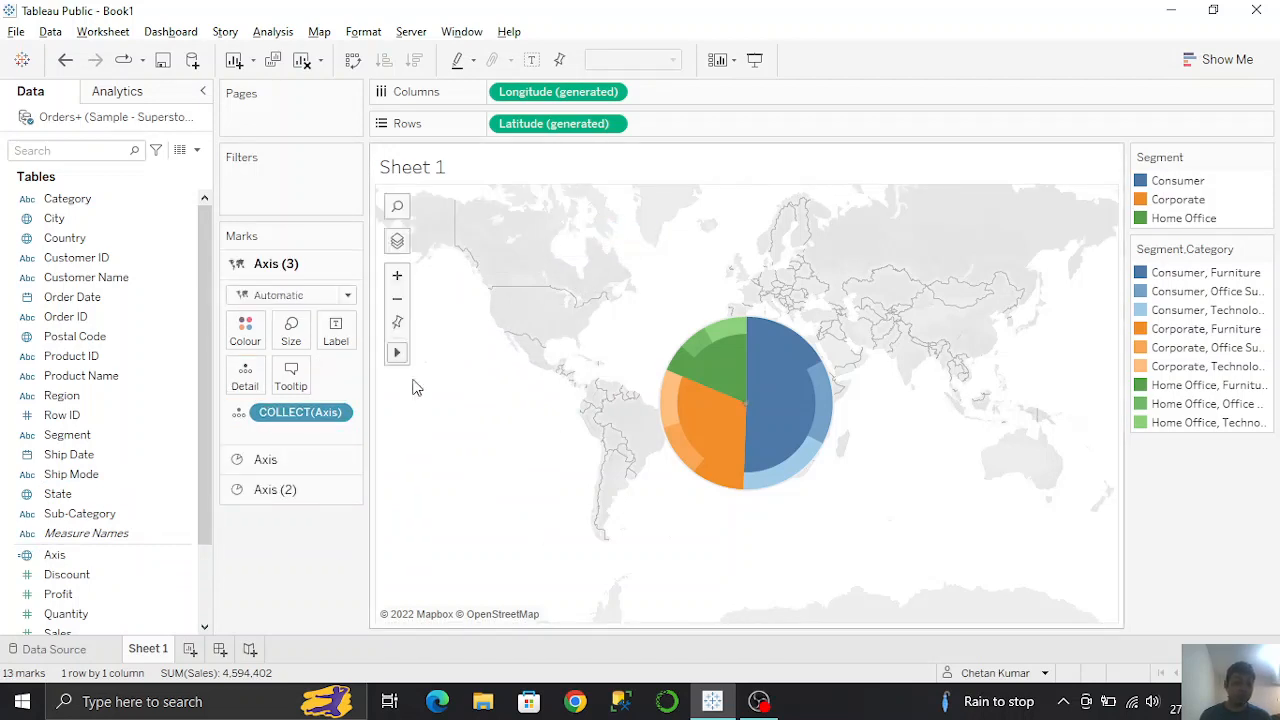
{"action": "left_click", "coordinate": [267, 490]}
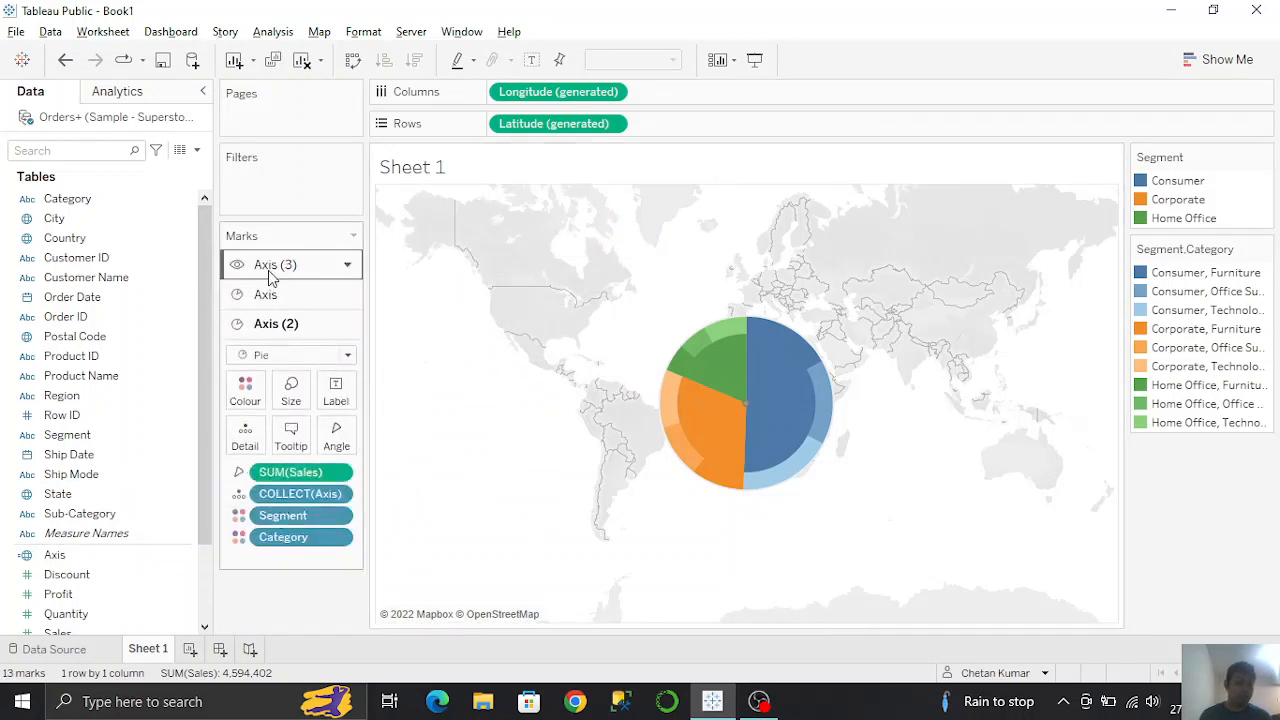
{"action": "left_click_drag", "start_coordinate": [268, 270], "coordinate": [263, 572]}
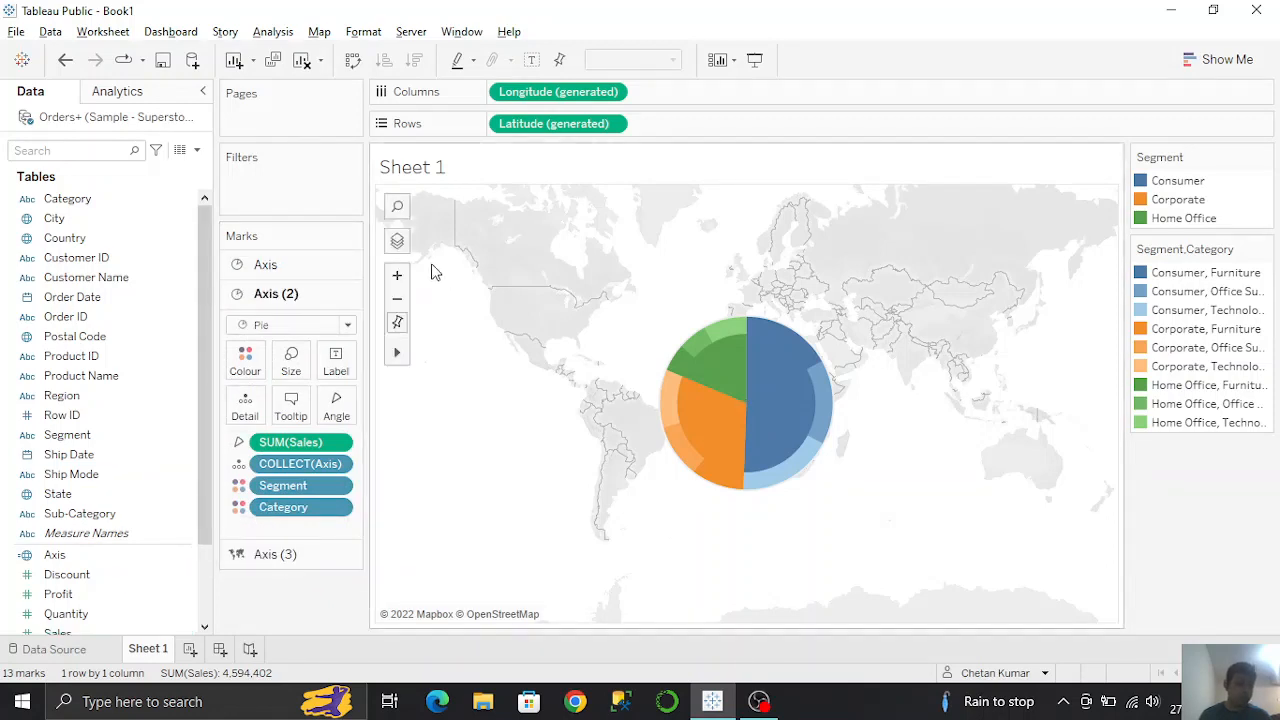
Step: Rename the Axis, Axis (2) and Axis (3) layers as Segment, Category and Sub Category
{"action": "left_click", "coordinate": [266, 268]}
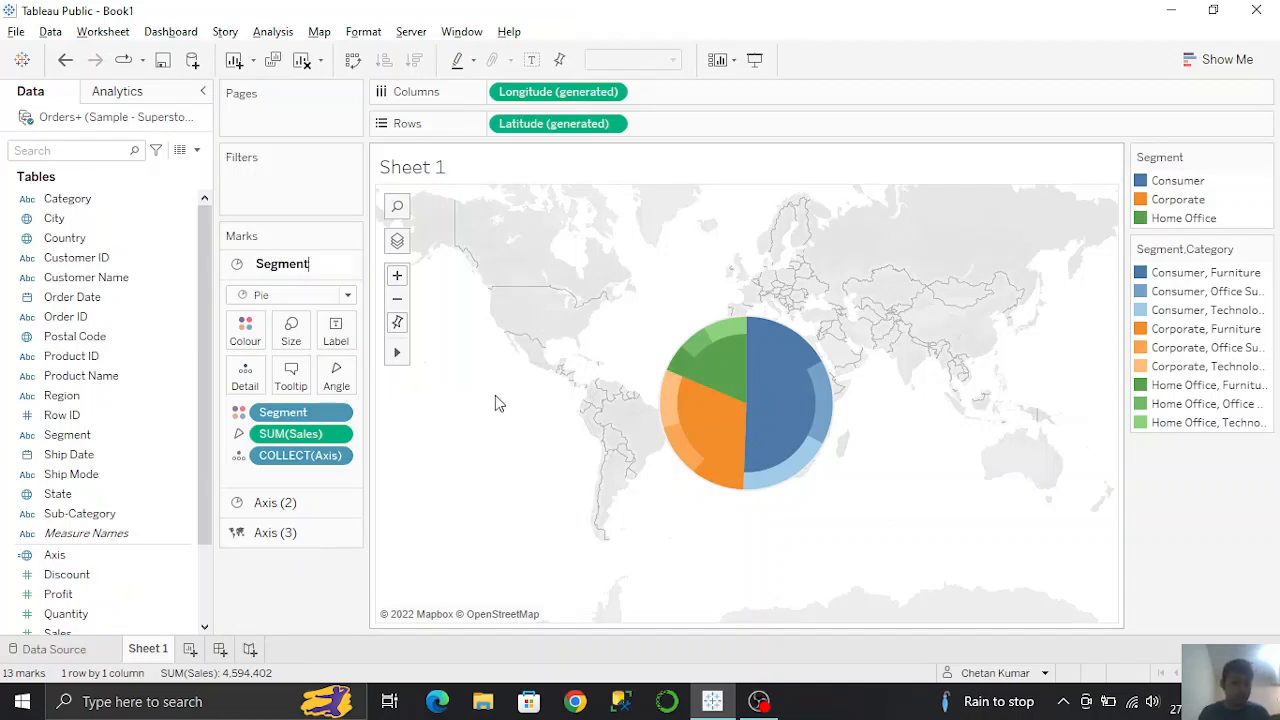
{"action": "left_click", "coordinate": [286, 503]}
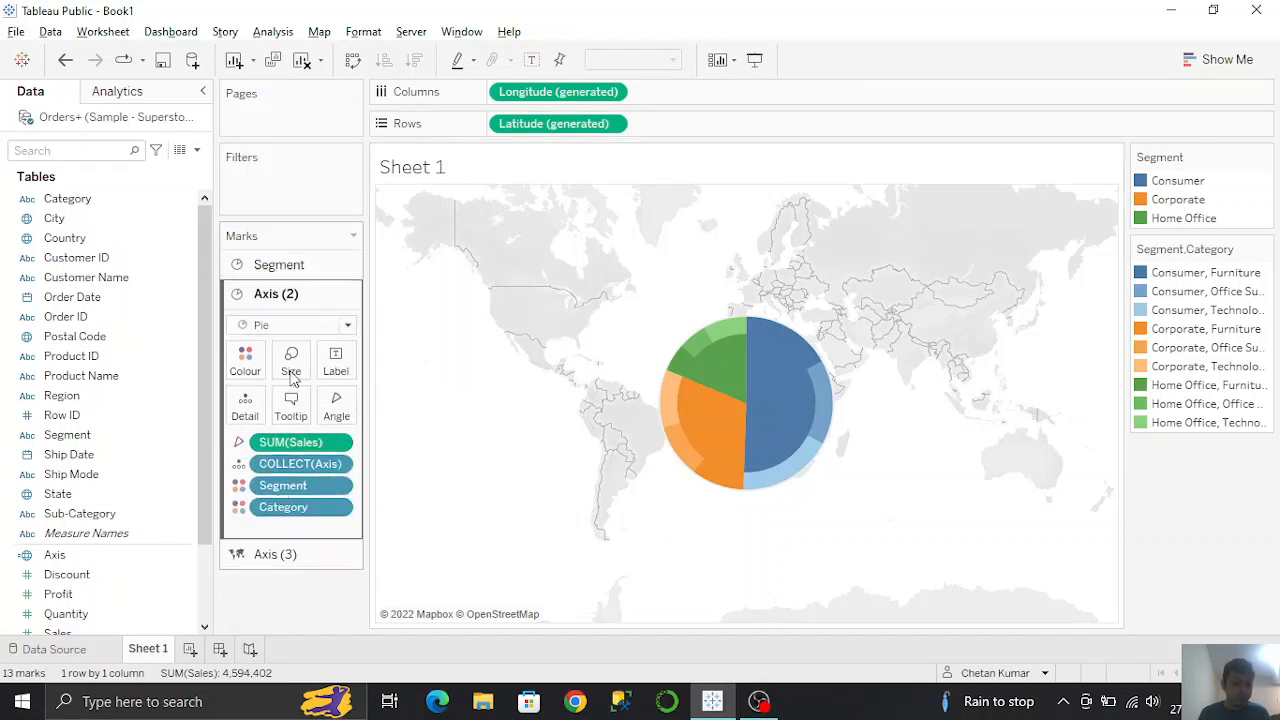
{"action": "double_click", "coordinate": [282, 298]}
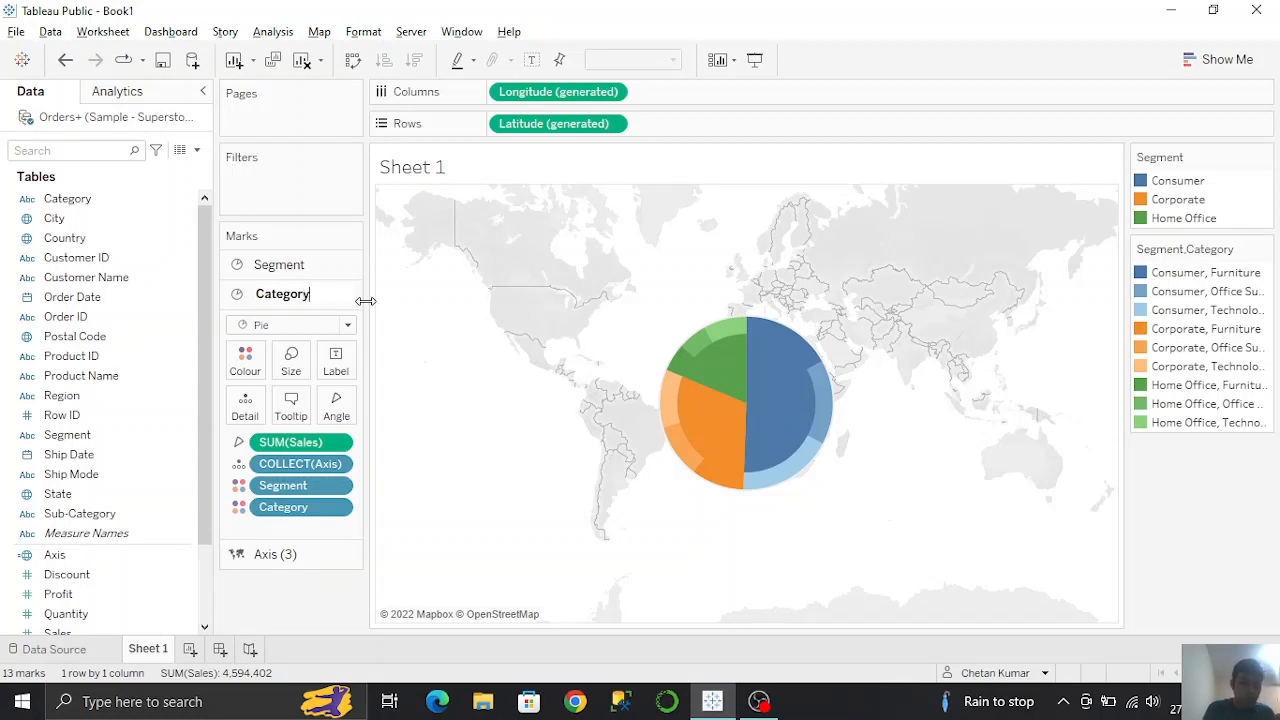
{"action": "key", "text": "Return"}
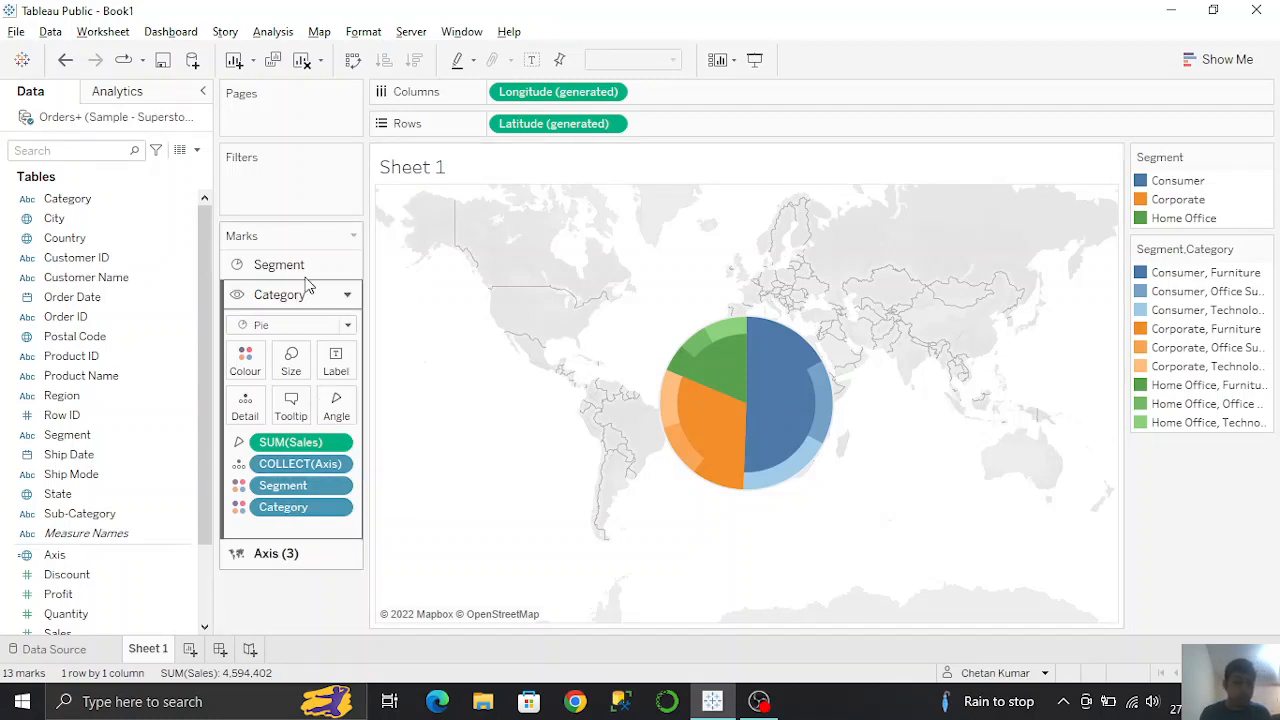
{"action": "left_click", "coordinate": [276, 553]}
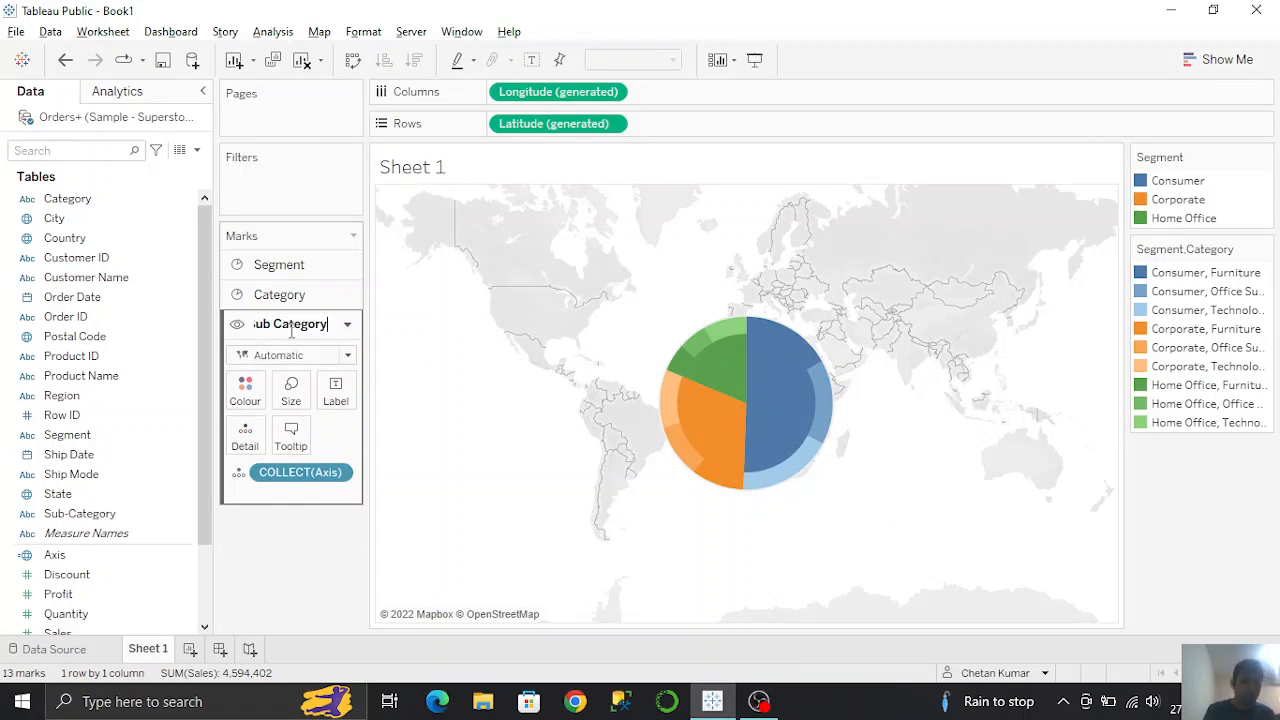
{"action": "key", "text": "Return"}
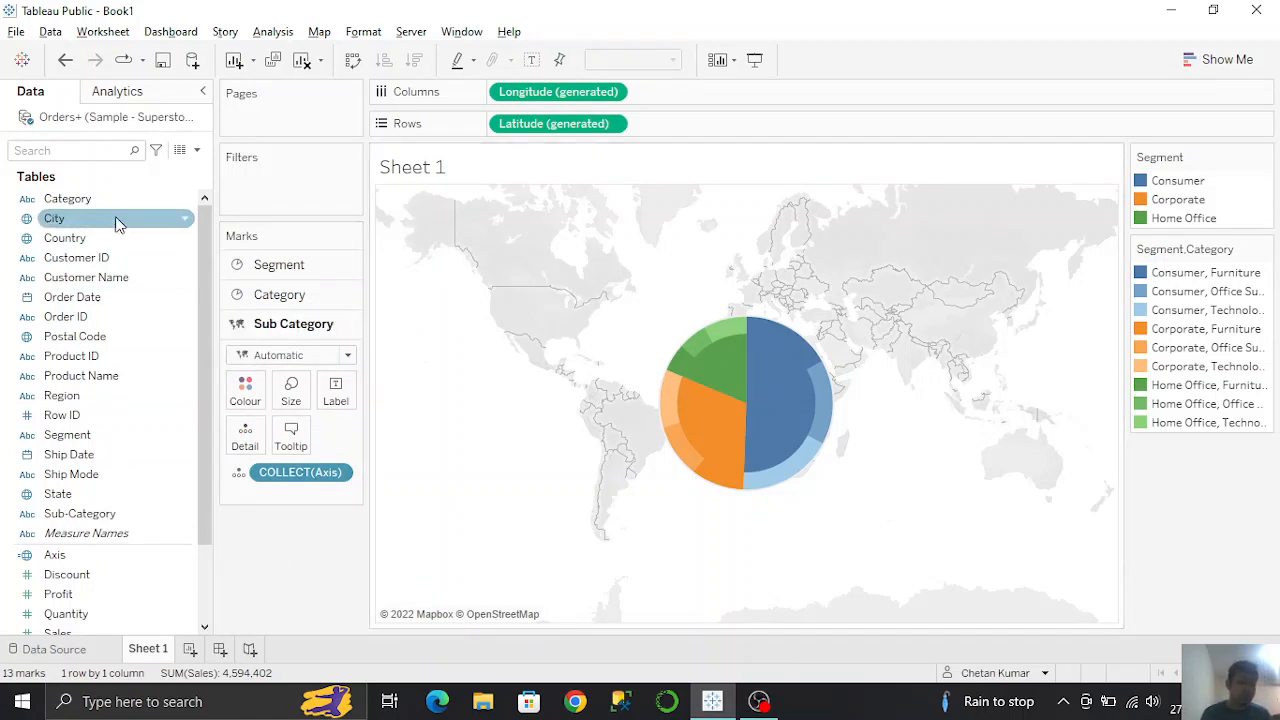
Step: Add Category, Sub-Category and Segment as detail to the Sub Category layer, with Segment ordered ahead of Category
{"action": "left_click_drag", "start_coordinate": [77, 203], "coordinate": [245, 490]}
{"action": "left_click_drag", "start_coordinate": [74, 522], "coordinate": [251, 457]}
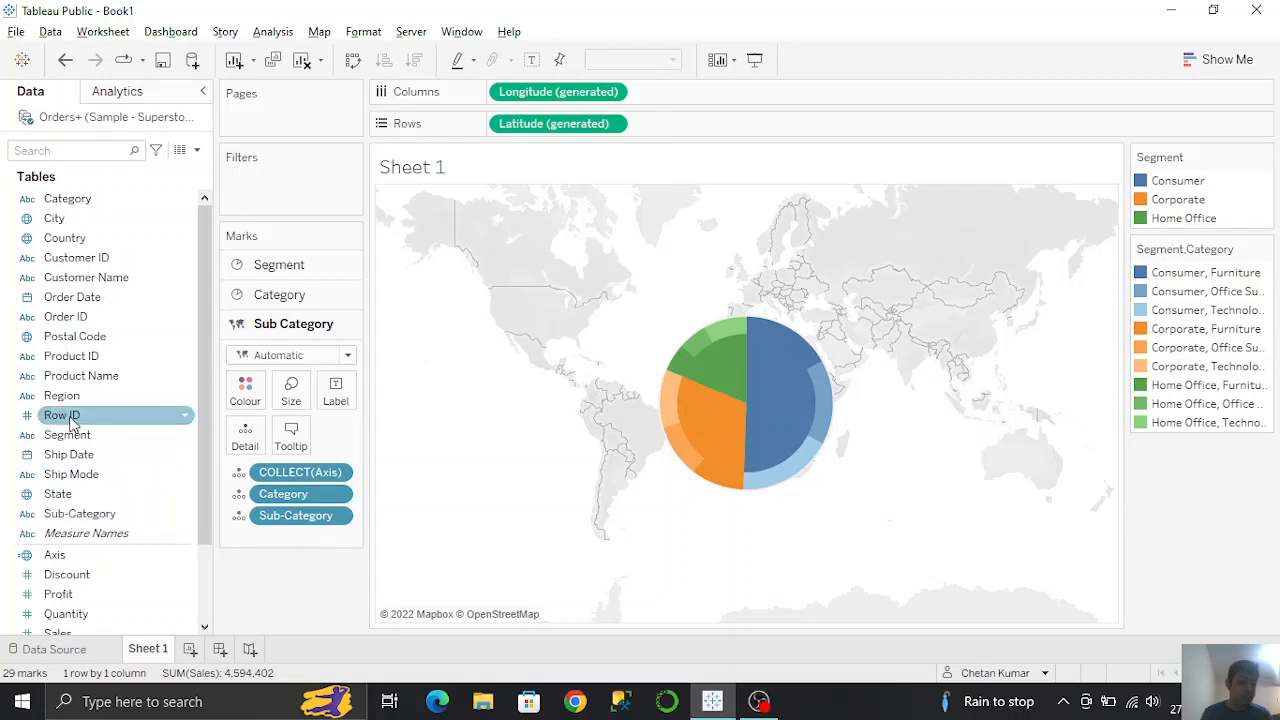
{"action": "left_click_drag", "start_coordinate": [62, 438], "coordinate": [250, 448]}
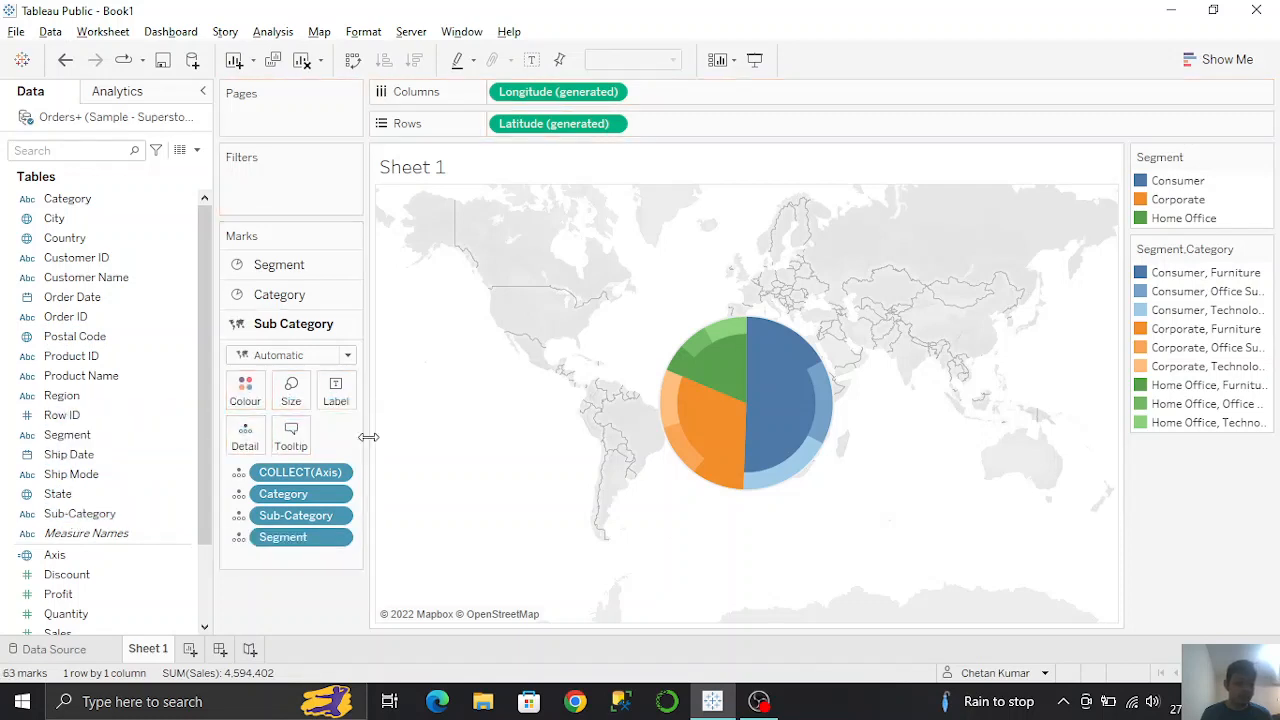
{"action": "left_click_drag", "start_coordinate": [262, 539], "coordinate": [259, 492]}
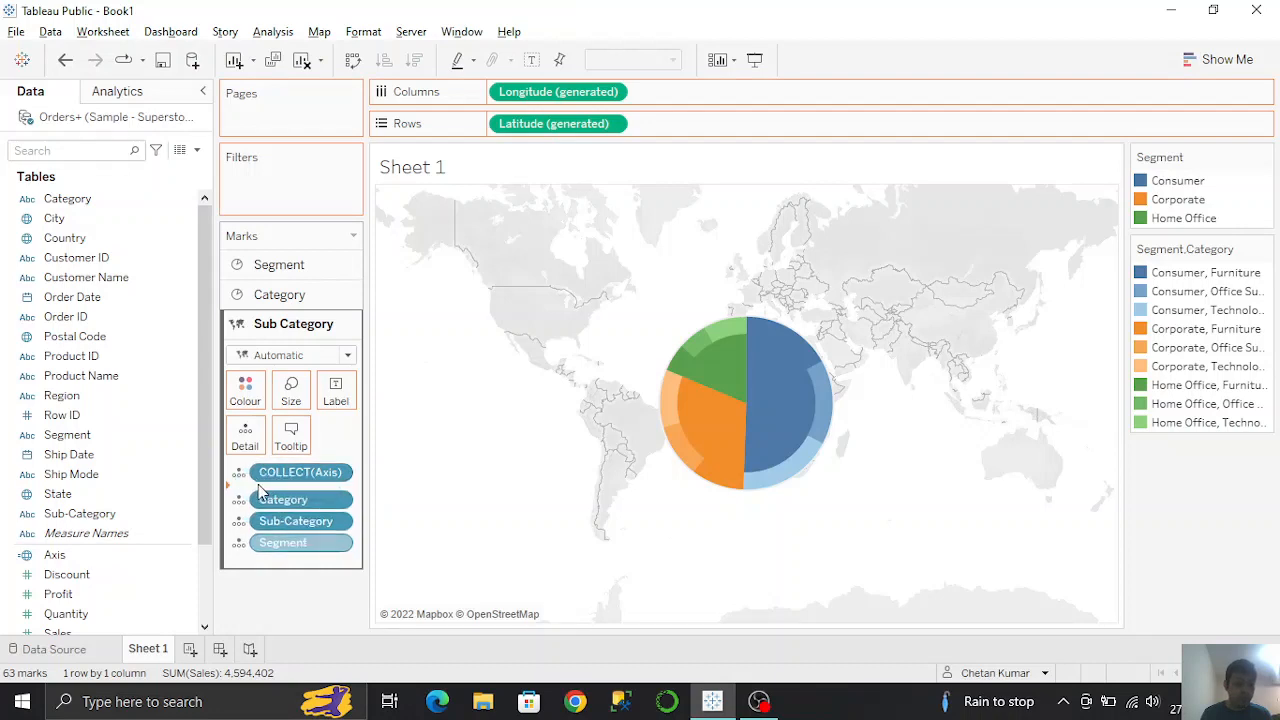
Step: Encode Segment, Category and Sub-Category as colour on the Sub Category layer
{"action": "left_click", "coordinate": [238, 500]}
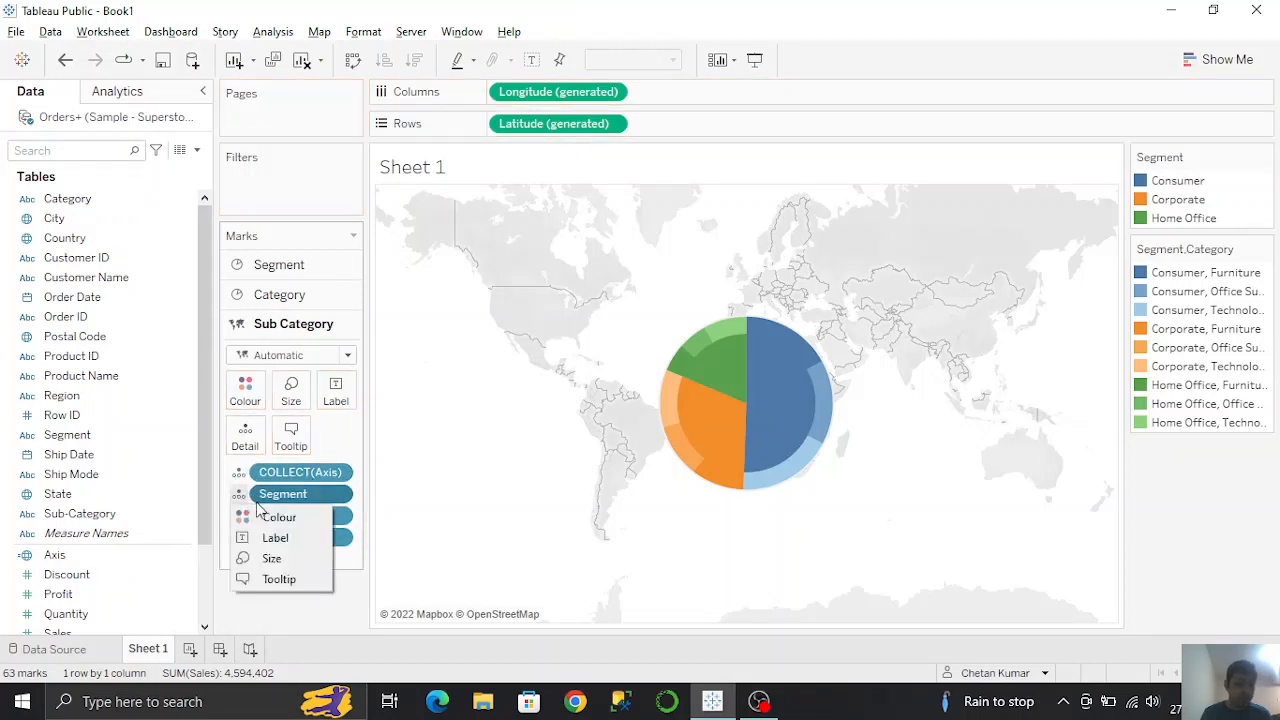
{"action": "left_click", "coordinate": [265, 516]}
{"action": "left_click", "coordinate": [239, 516]}
{"action": "left_click", "coordinate": [249, 544]}
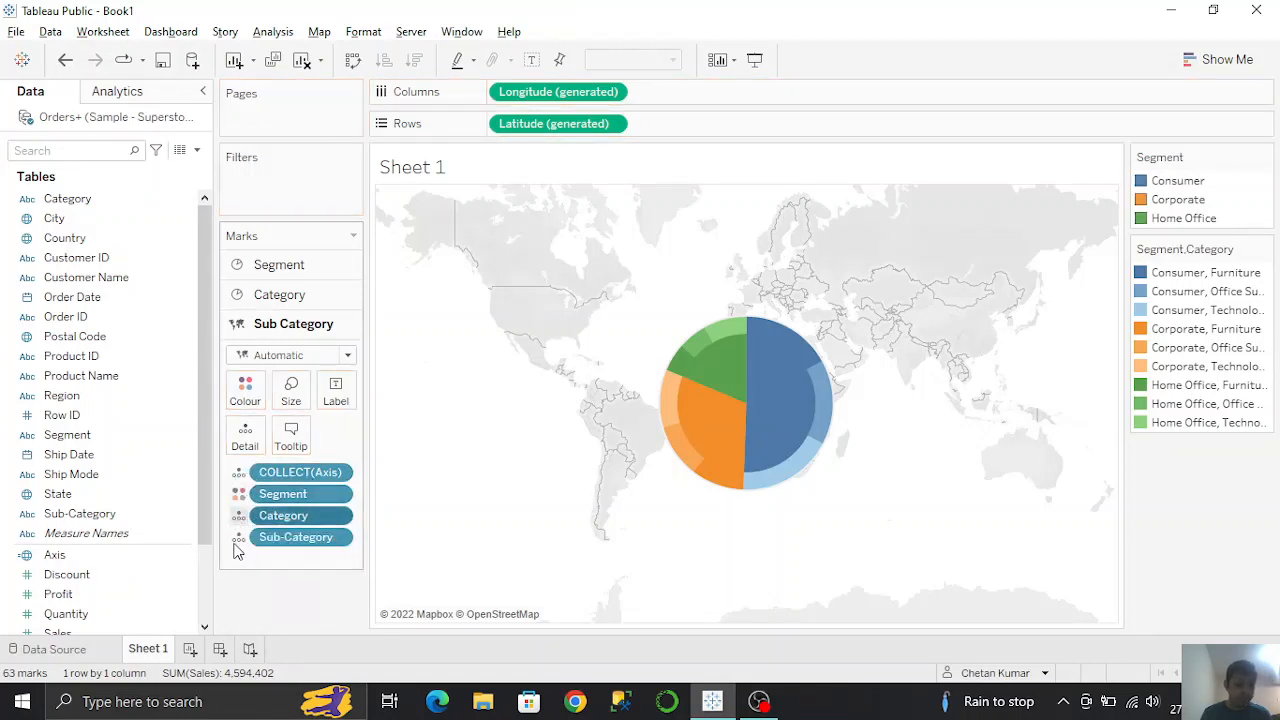
{"action": "left_click", "coordinate": [239, 538]}
{"action": "left_click", "coordinate": [253, 563]}
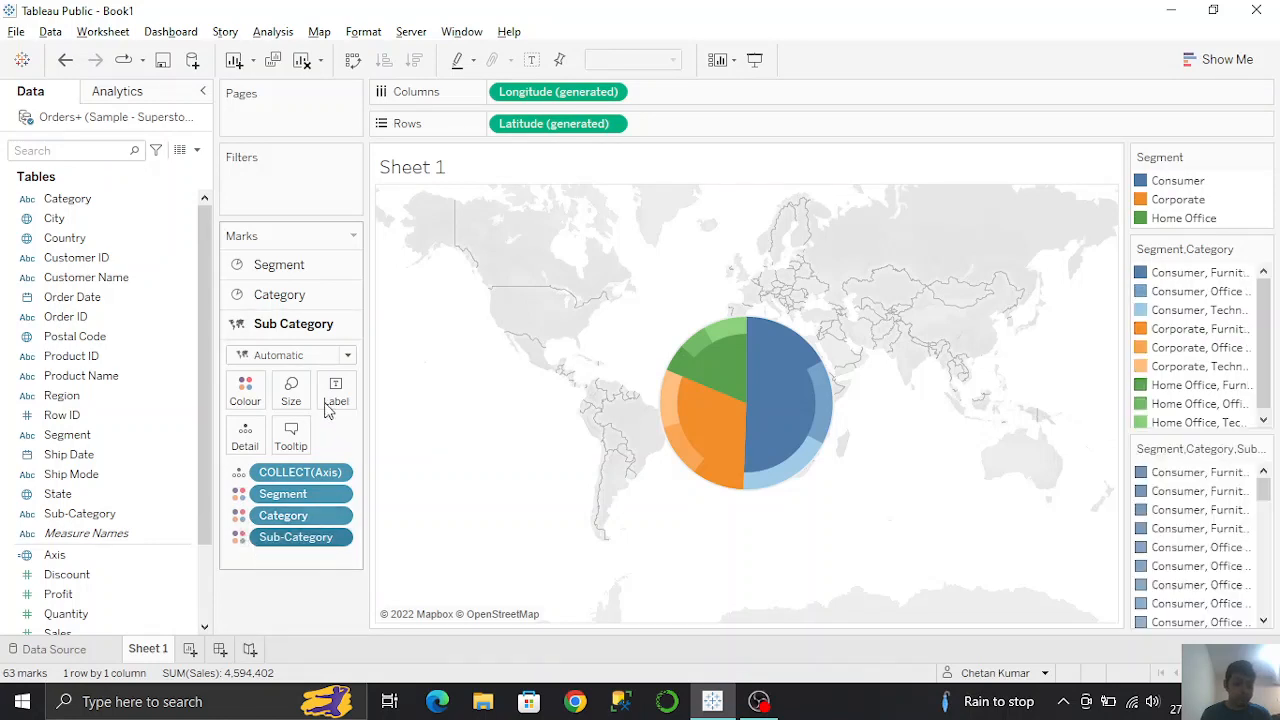
Step: Change the Sub Category layer's mark type to Pie and enlarge it into an outermost ring around the Category pie
{"action": "left_click", "coordinate": [282, 356]}
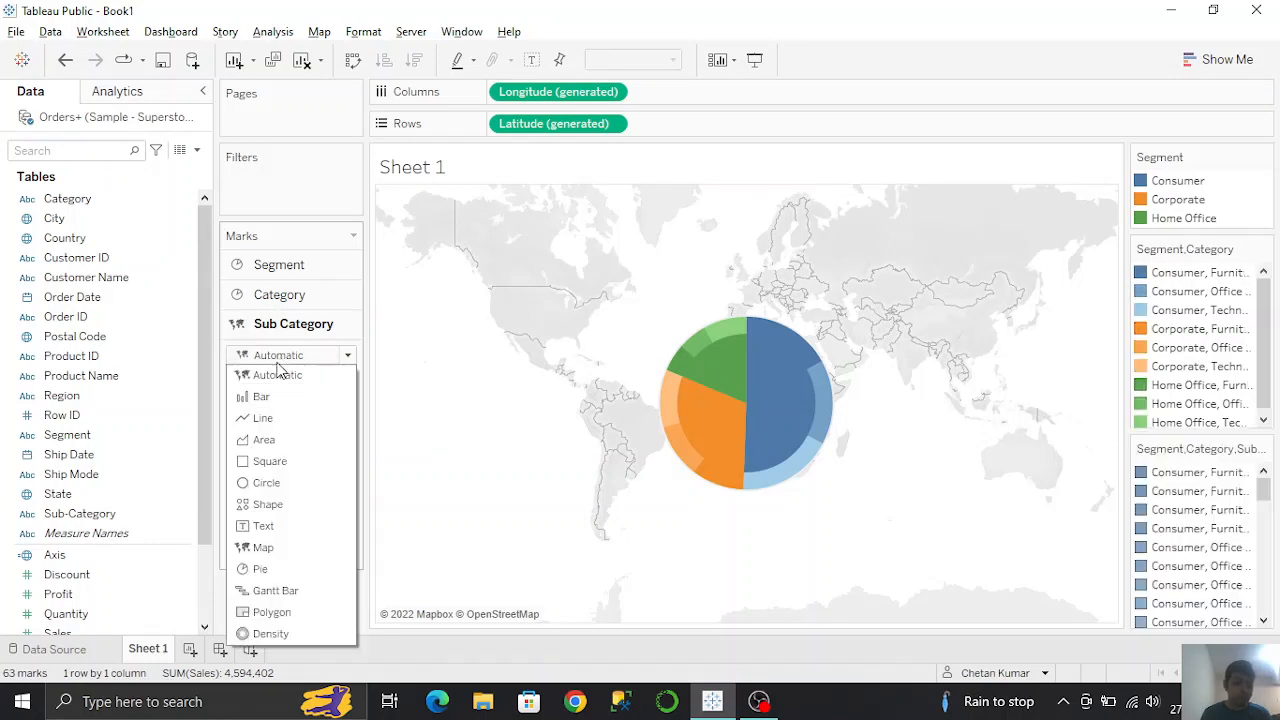
{"action": "left_click", "coordinate": [260, 568]}
{"action": "left_click", "coordinate": [291, 393]}
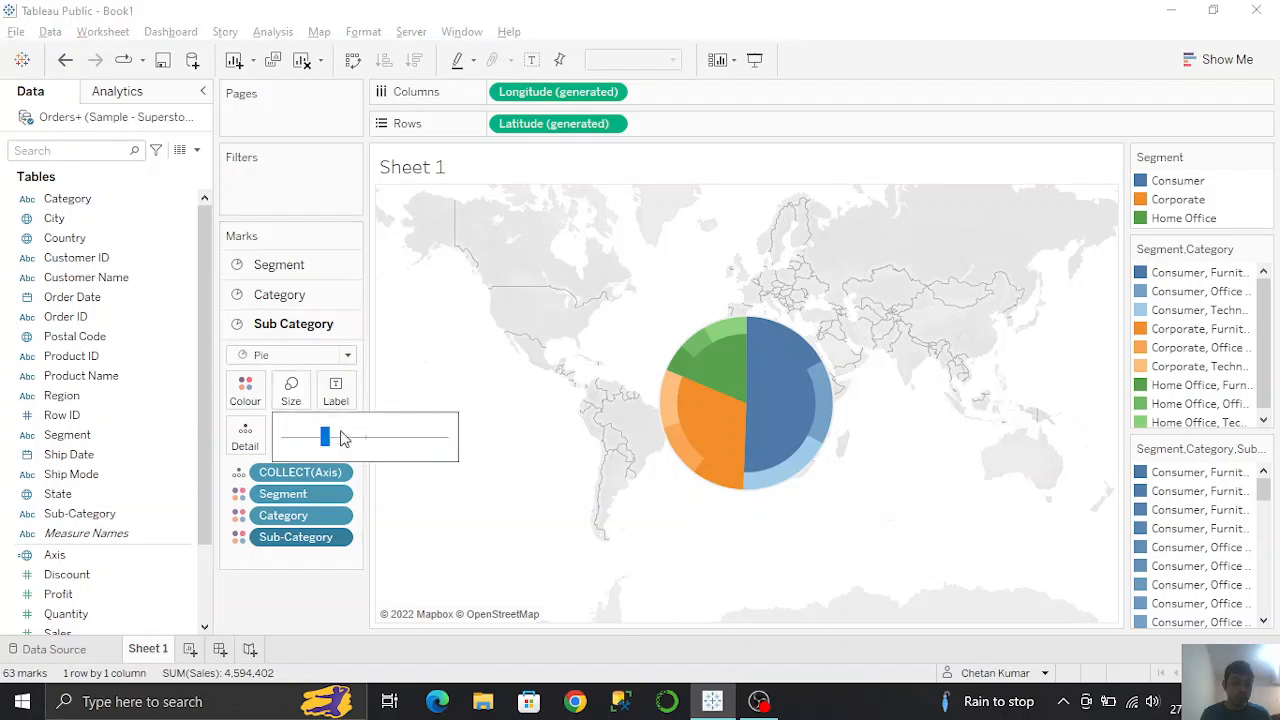
{"action": "mouse_move", "coordinate": [357, 449]}
{"action": "left_mouse_down"}
{"action": "mouse_move", "coordinate": [384, 450]}
{"action": "mouse_move", "coordinate": [361, 449]}
{"action": "left_mouse_up"}
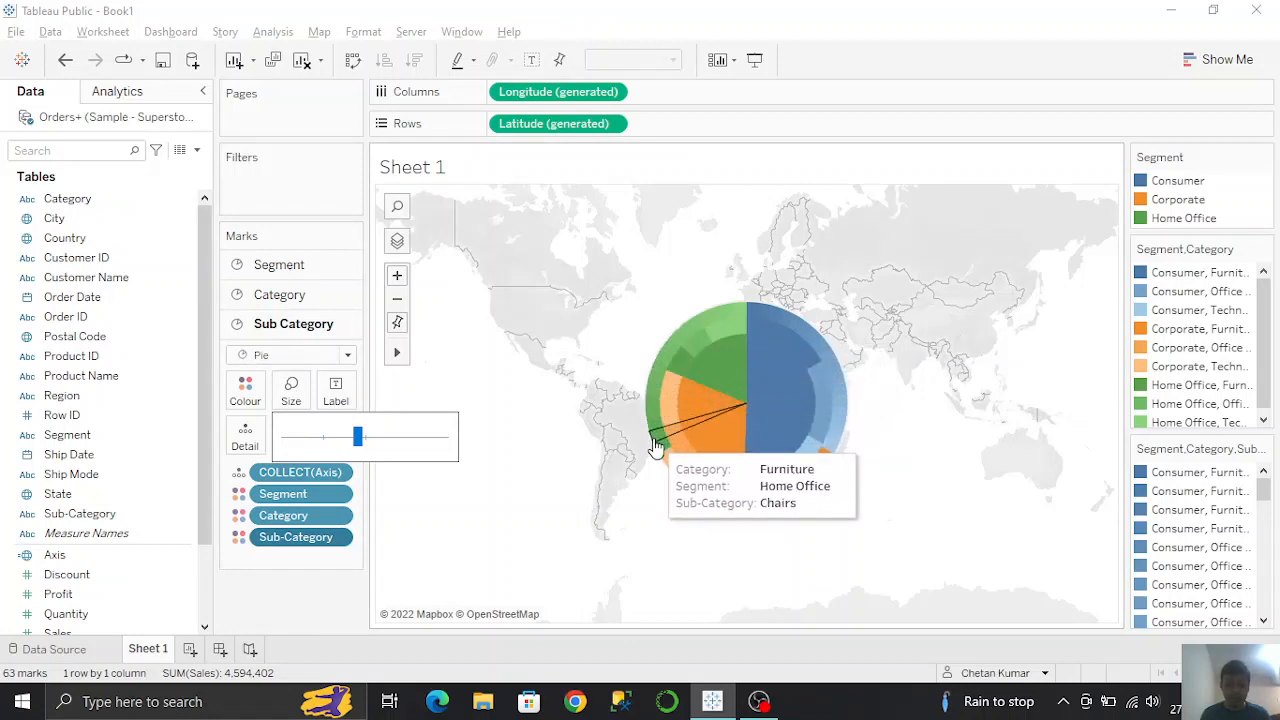
Step: Give the Sub Category and Category pie layers a white mark border
{"action": "left_click", "coordinate": [245, 390]}
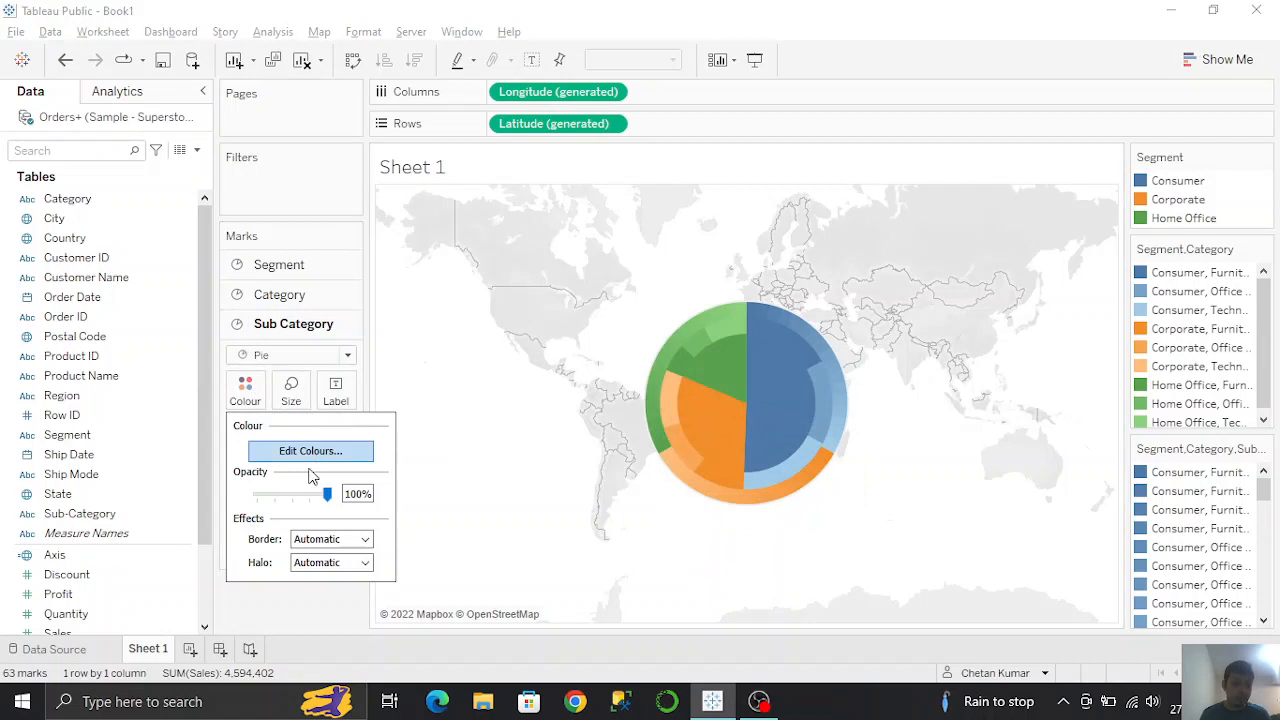
{"action": "left_click", "coordinate": [319, 542]}
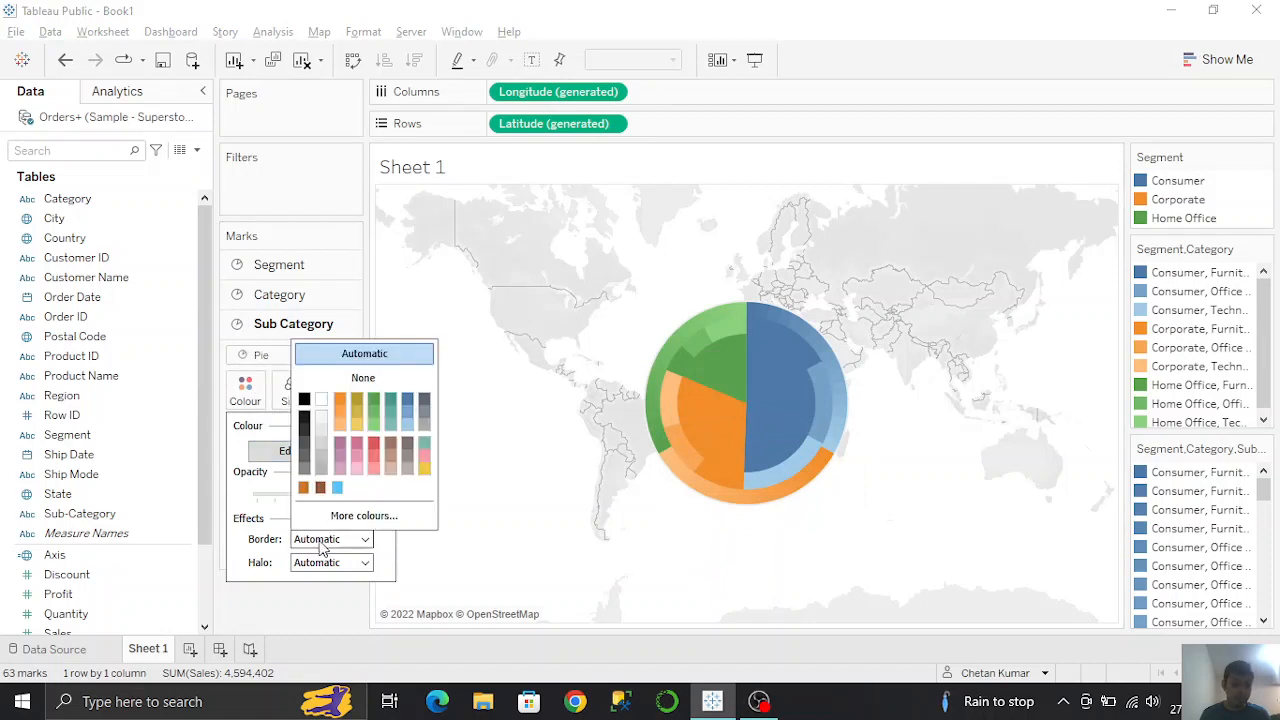
{"action": "left_click", "coordinate": [321, 400]}
{"action": "left_click", "coordinate": [262, 300]}
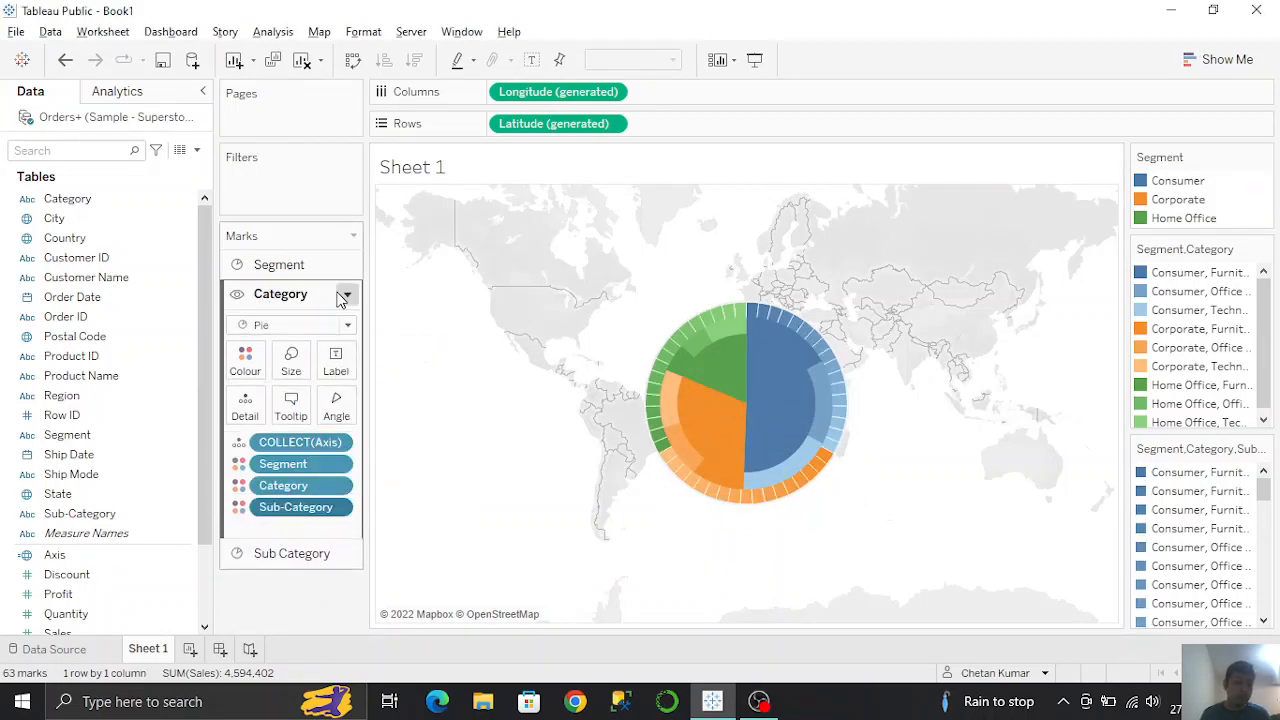
{"action": "left_click", "coordinate": [245, 360]}
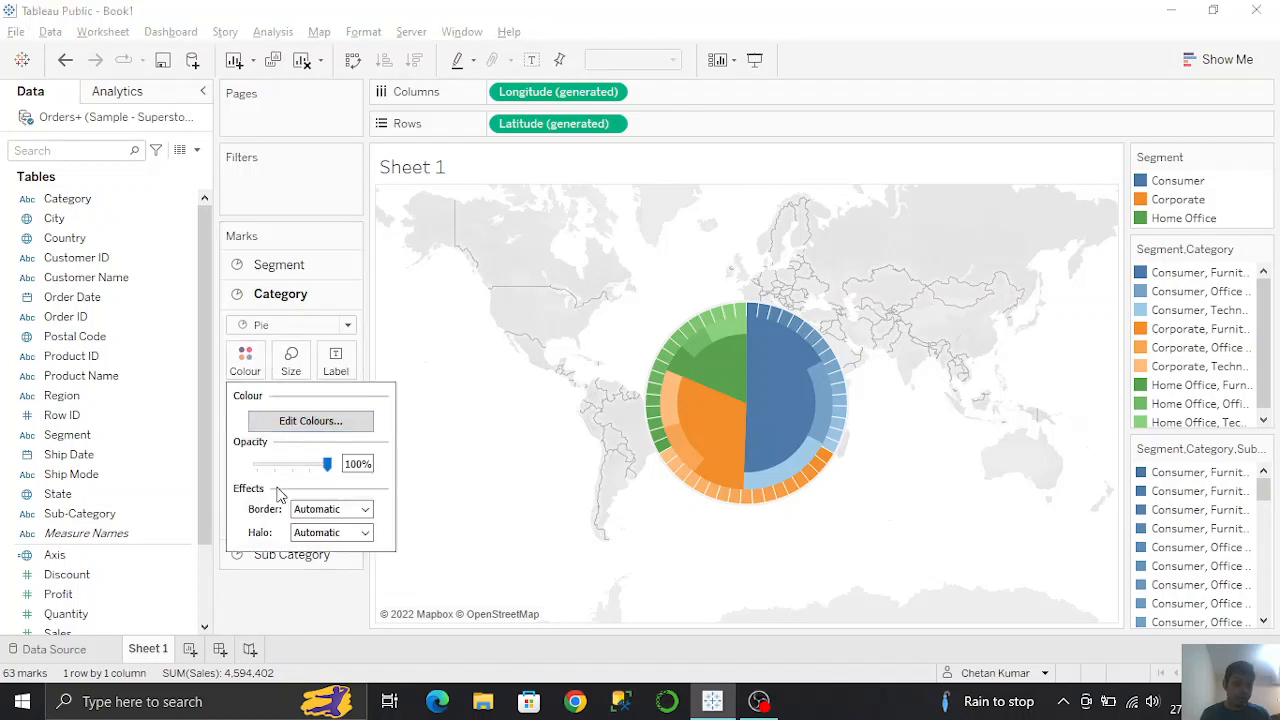
{"action": "left_click", "coordinate": [316, 511]}
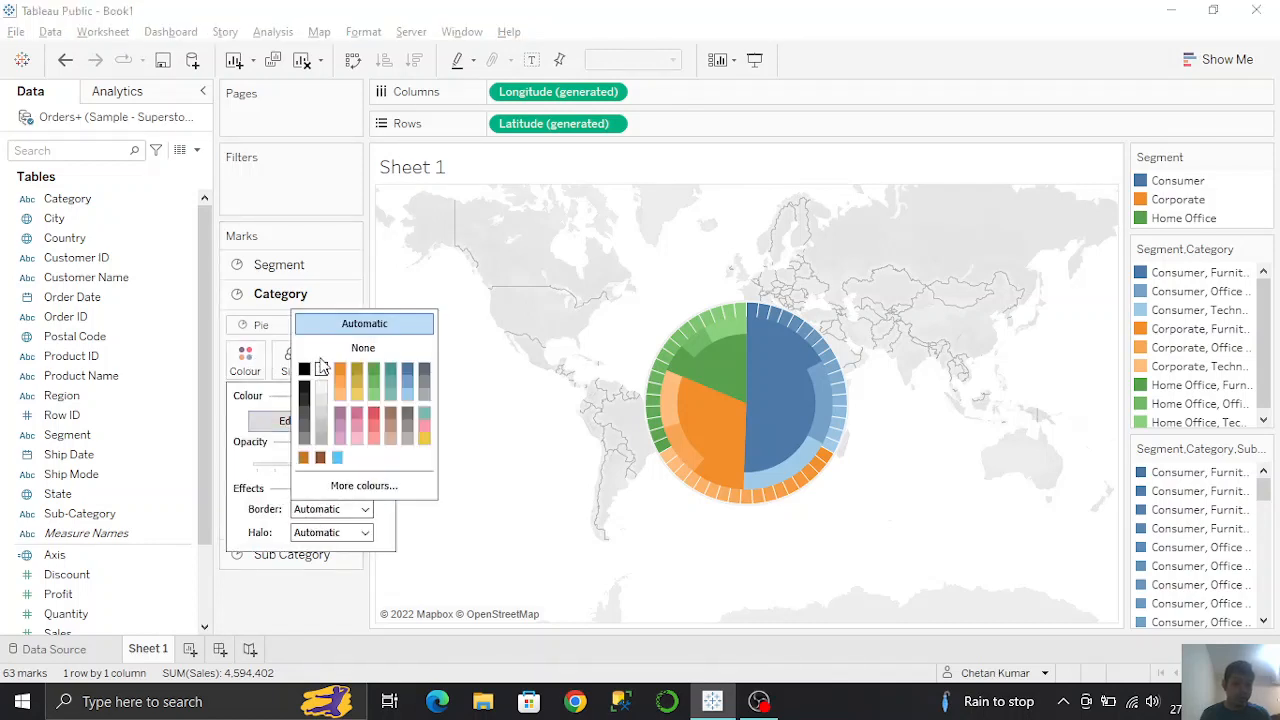
Step: Give the Segment pie layer a white mark border
{"action": "left_click", "coordinate": [258, 266]}
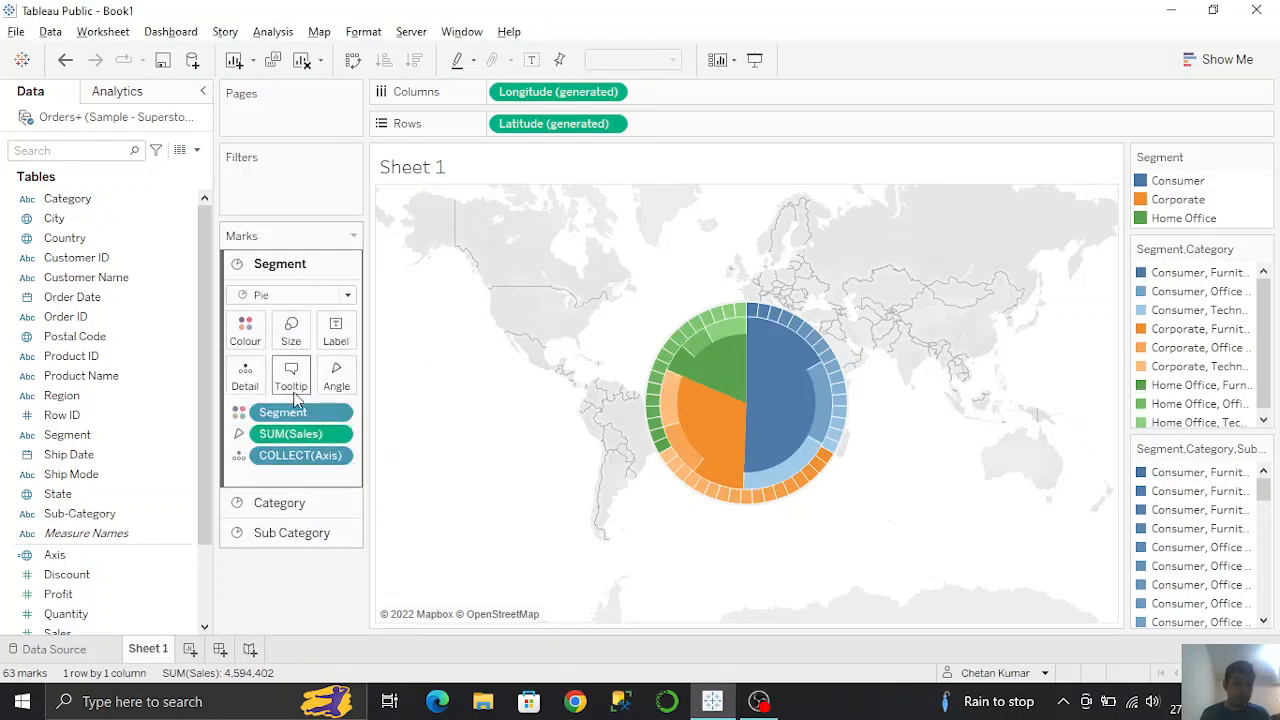
{"action": "left_click", "coordinate": [245, 330]}
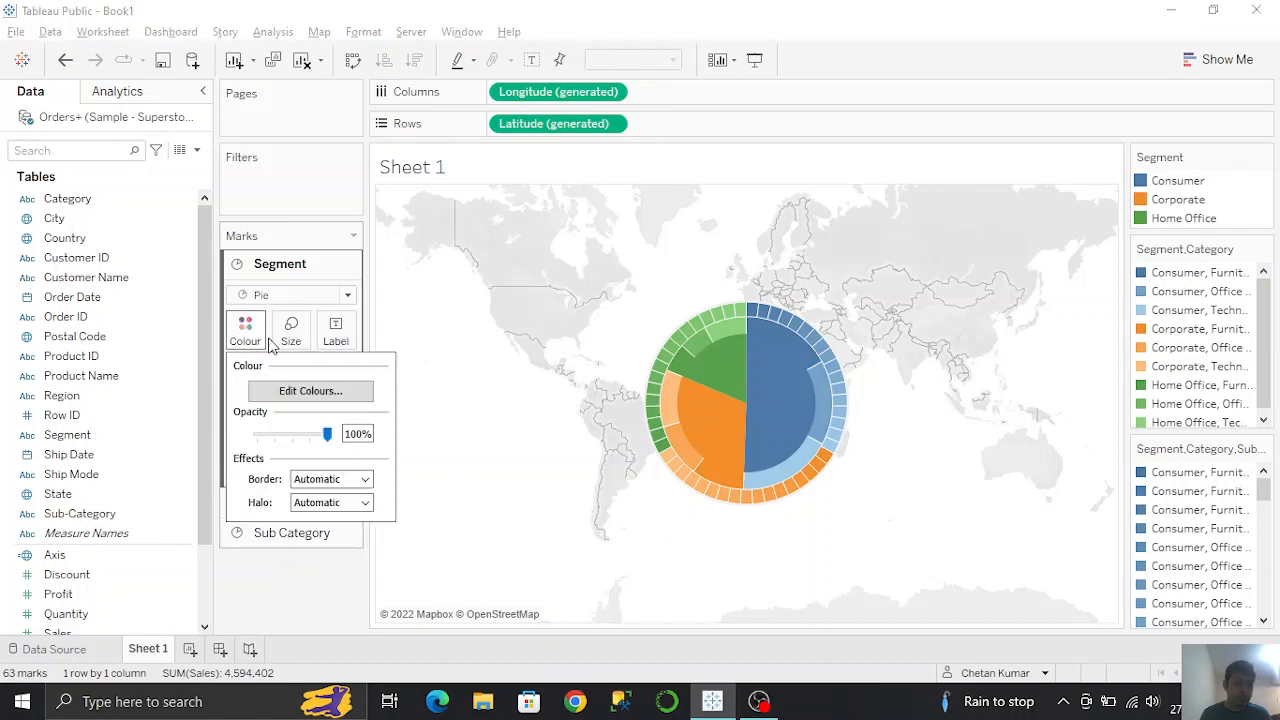
{"action": "left_click", "coordinate": [310, 482]}
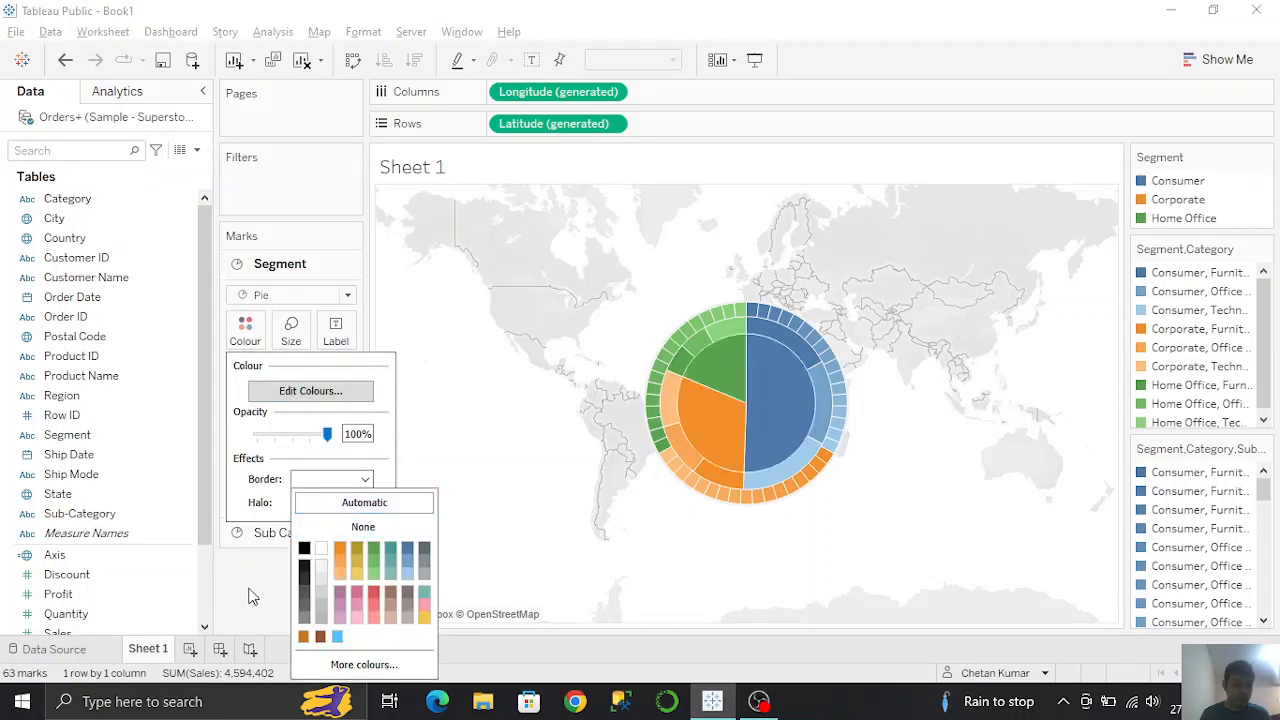
Step: Size the Sub Category layer's pie slices by Sales using the angle encoding, and check one slice's tooltip
{"action": "left_click", "coordinate": [257, 537]}
{"action": "left_click", "coordinate": [262, 538]}
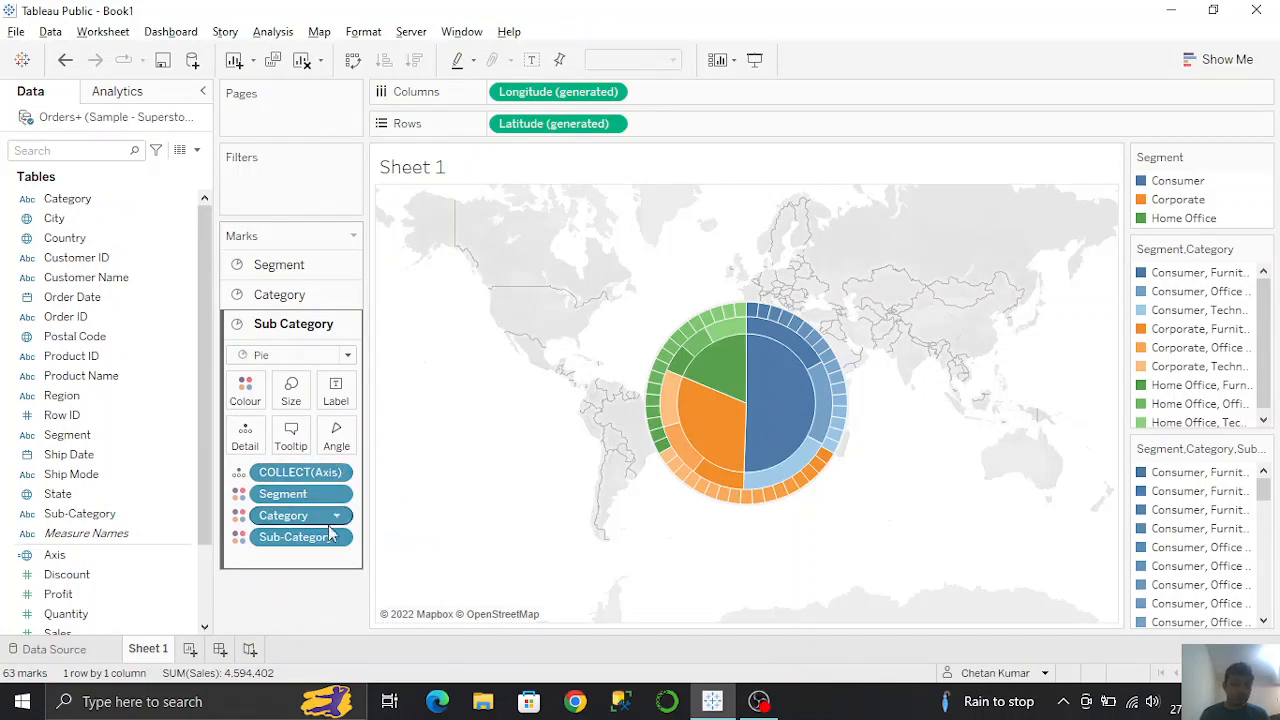
{"action": "left_click_drag", "start_coordinate": [70, 631], "coordinate": [337, 434]}
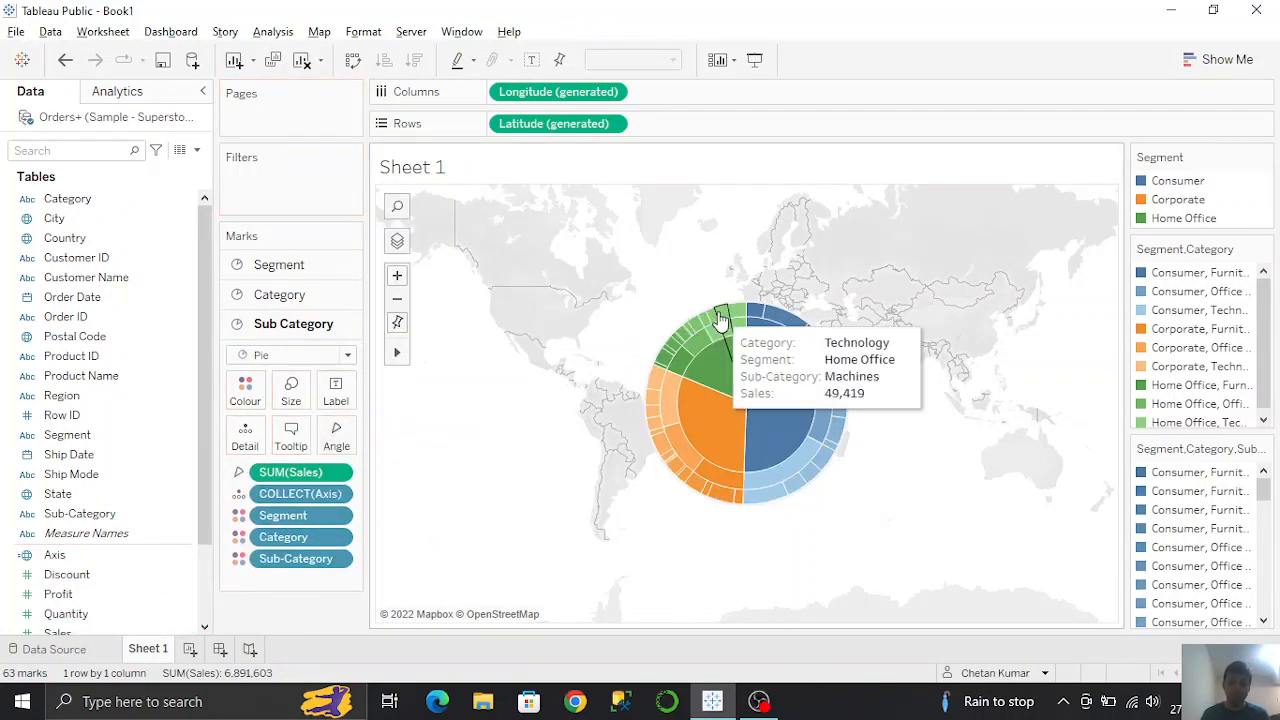
{"action": "mouse_move", "coordinate": [722, 390]}
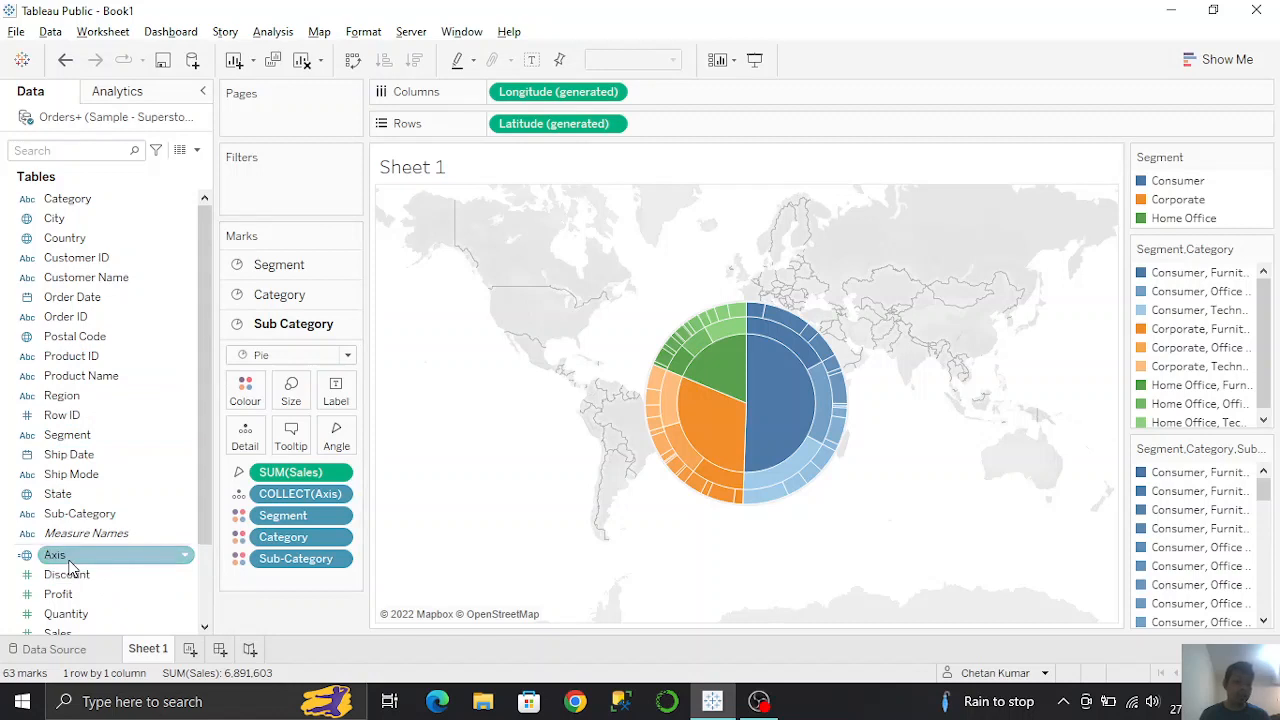
Step: Add another marks layer from the Axis field, place it below the Sub Category layer and rename it Product ID
{"action": "left_click_drag", "start_coordinate": [68, 567], "coordinate": [542, 238]}
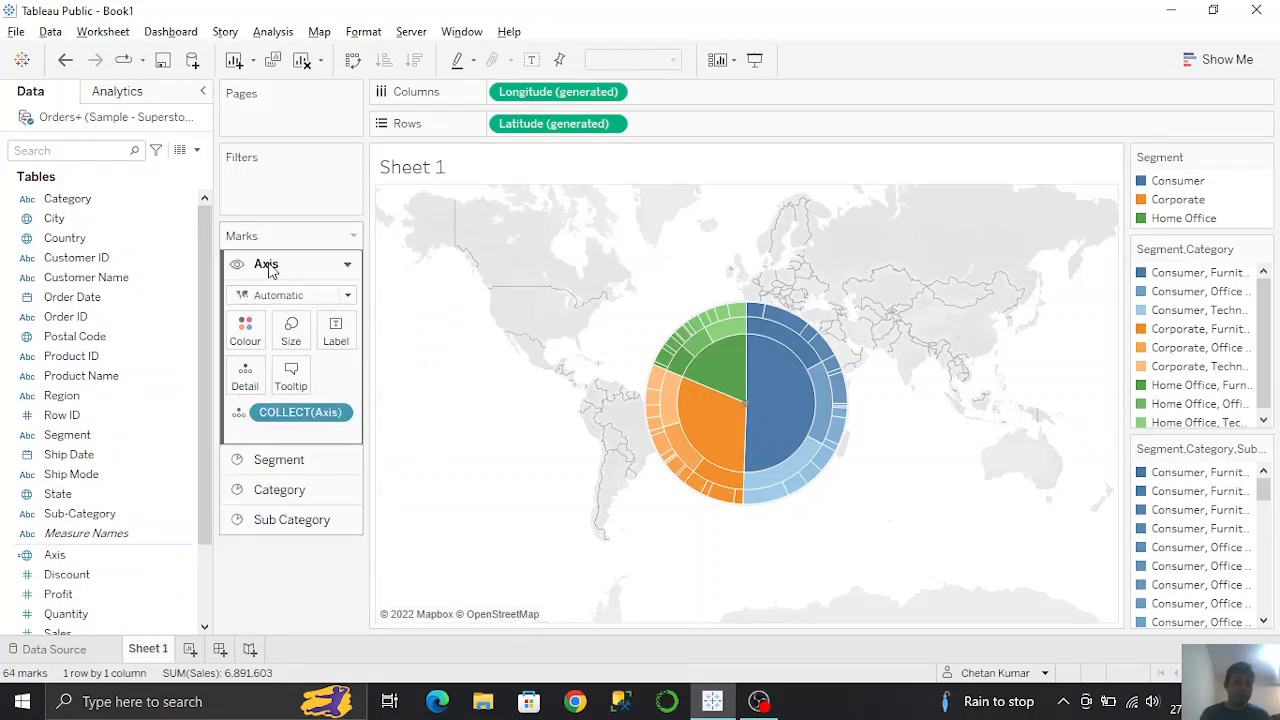
{"action": "left_click_drag", "start_coordinate": [269, 266], "coordinate": [274, 534]}
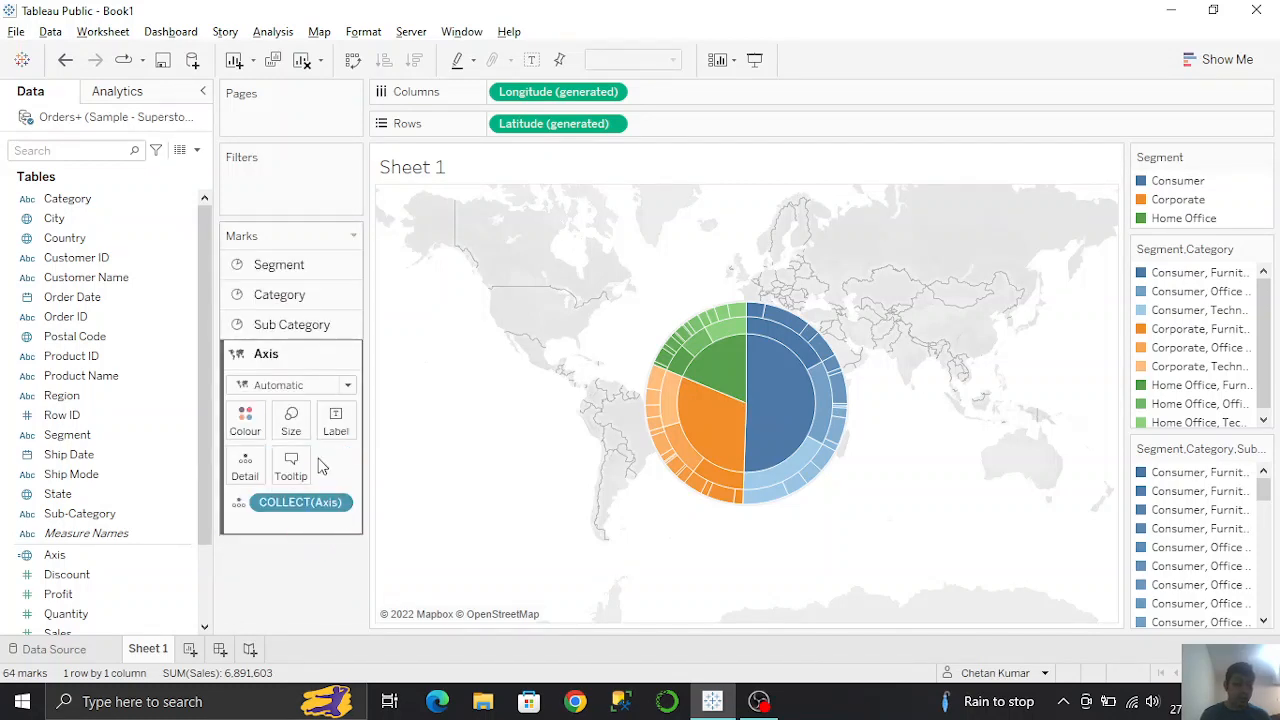
{"action": "double_click", "coordinate": [267, 356]}
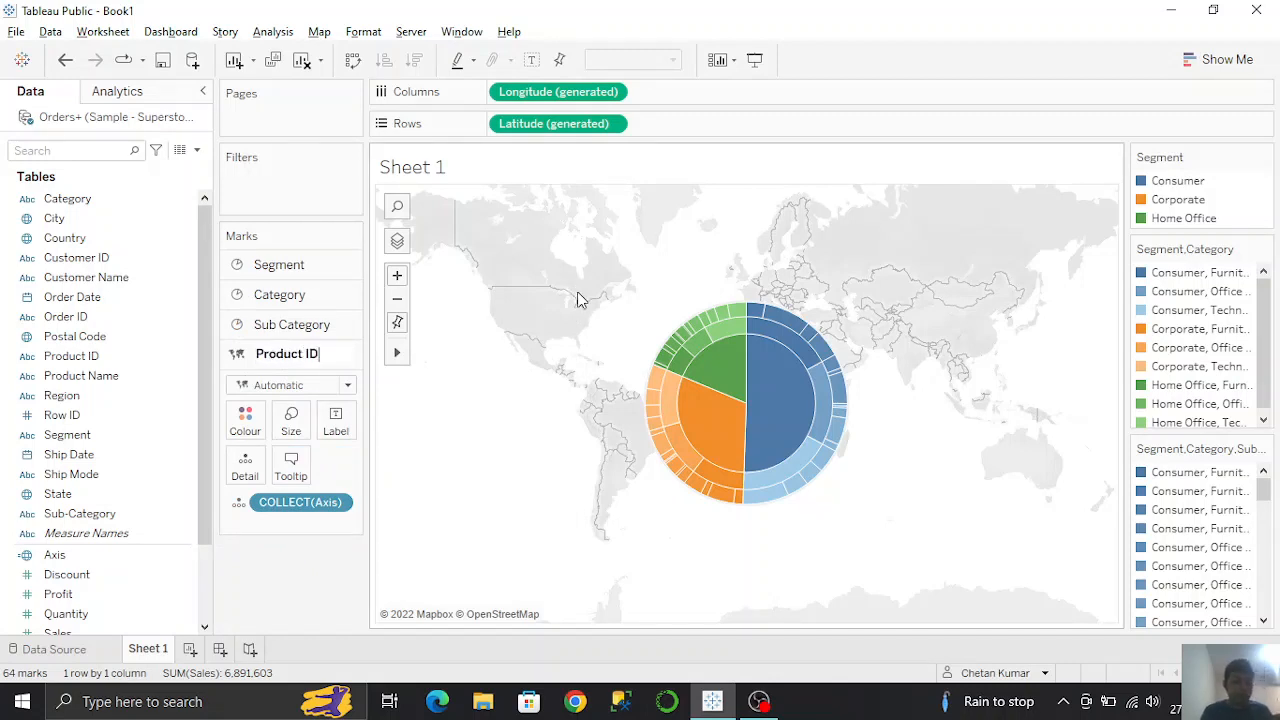
Step: Change the Product ID layer's mark type to Pie and set Sales as its angle
{"action": "left_click_drag", "start_coordinate": [66, 614], "coordinate": [267, 394]}
{"action": "left_click", "coordinate": [265, 391]}
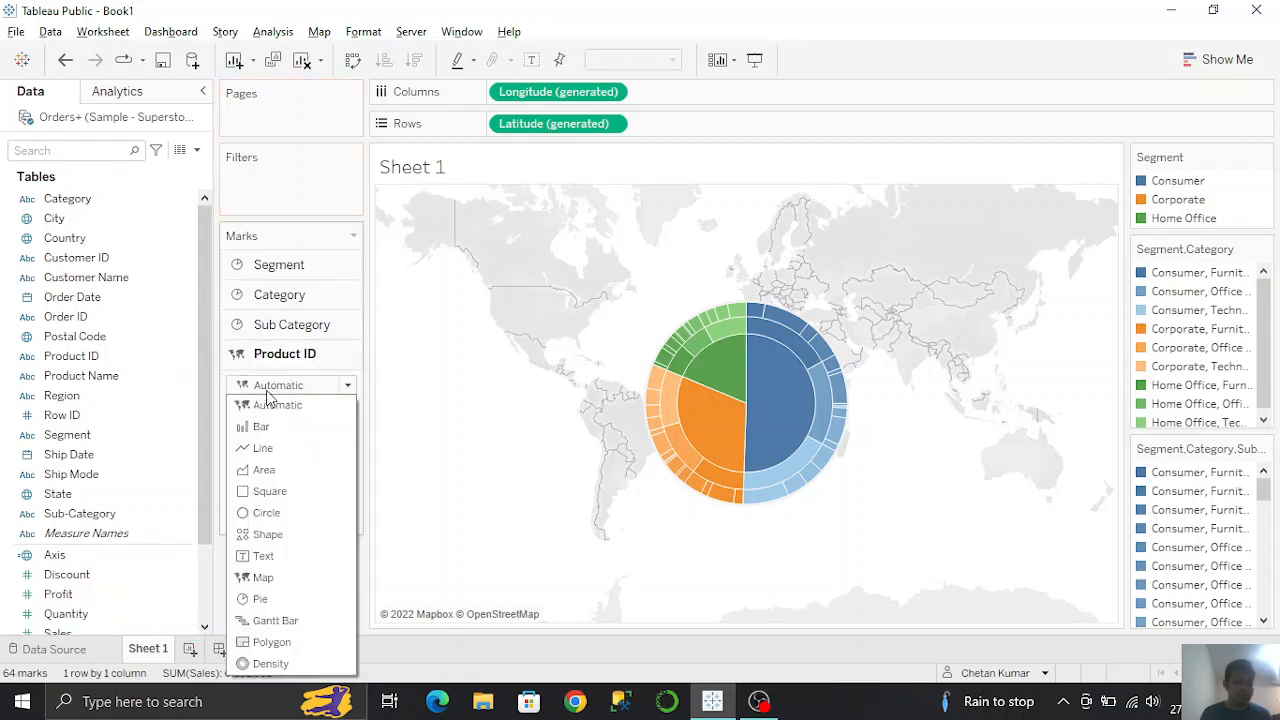
{"action": "left_click", "coordinate": [260, 598]}
{"action": "left_click_drag", "start_coordinate": [57, 633], "coordinate": [337, 466]}
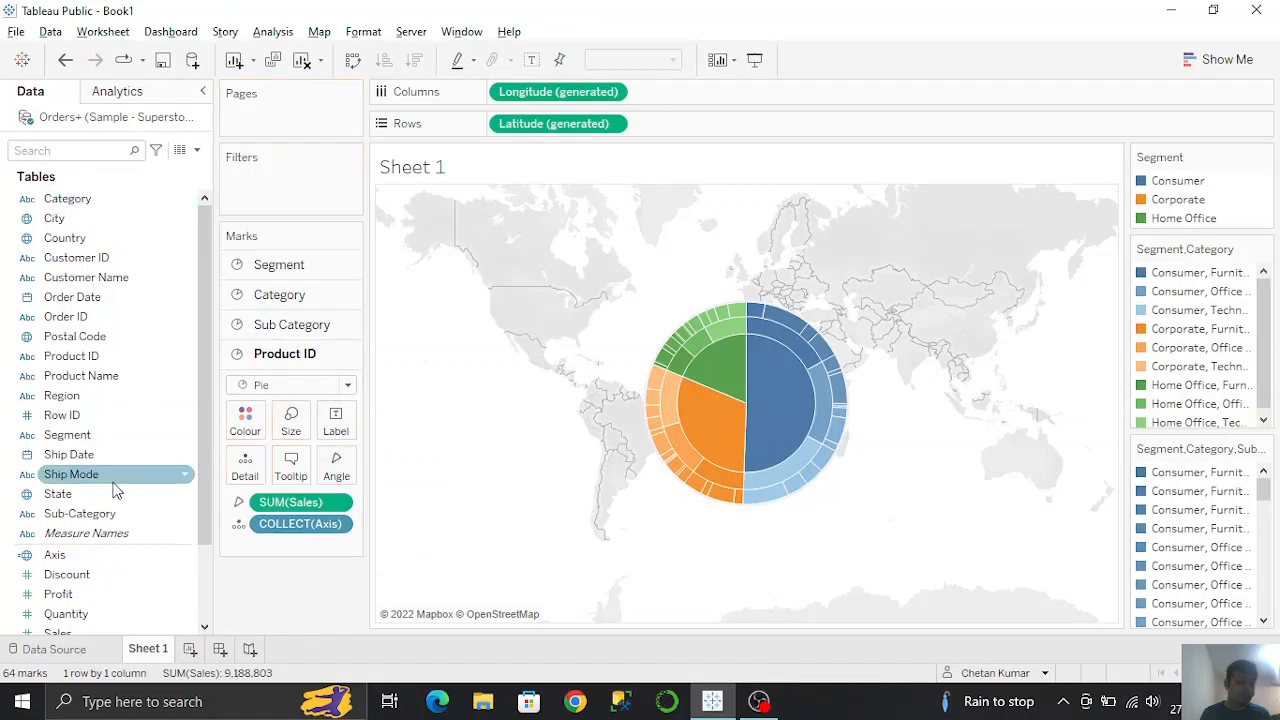
Step: Add Segment, Category, Sub-Category and Product ID, in that order, as detail to the Product ID layer
{"action": "left_click_drag", "start_coordinate": [67, 435], "coordinate": [252, 450]}
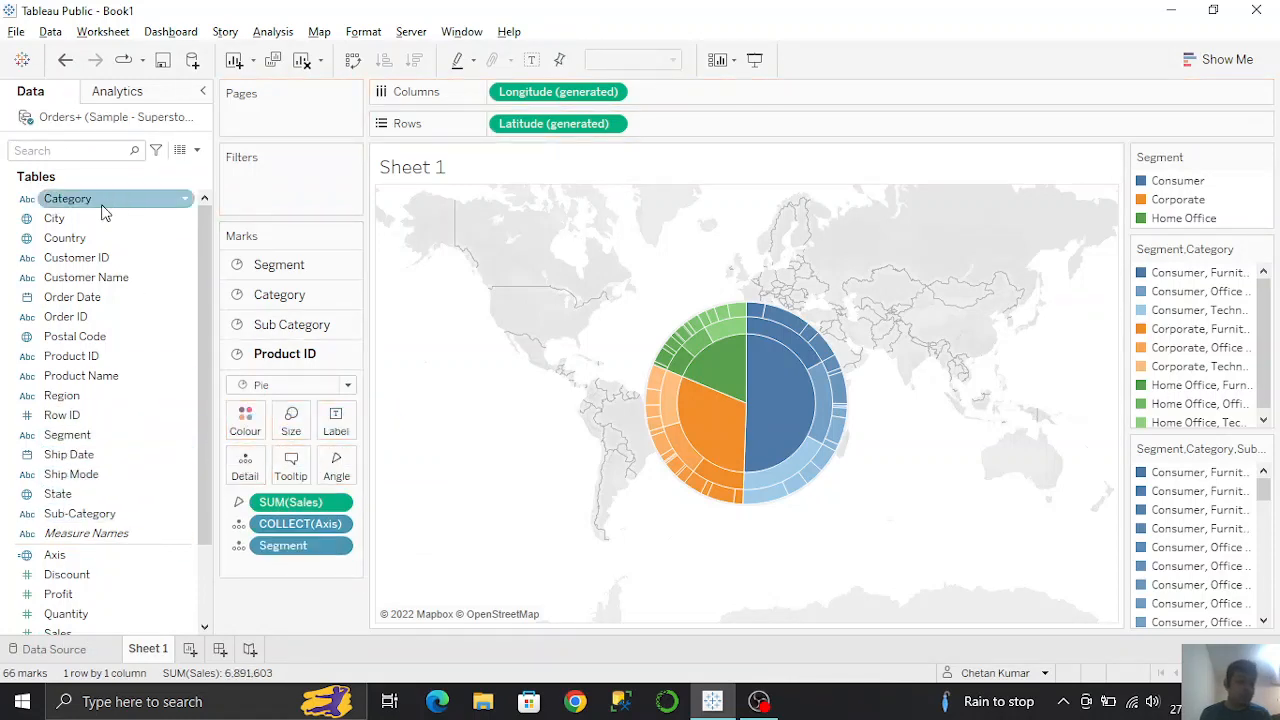
{"action": "left_click_drag", "start_coordinate": [100, 200], "coordinate": [248, 470]}
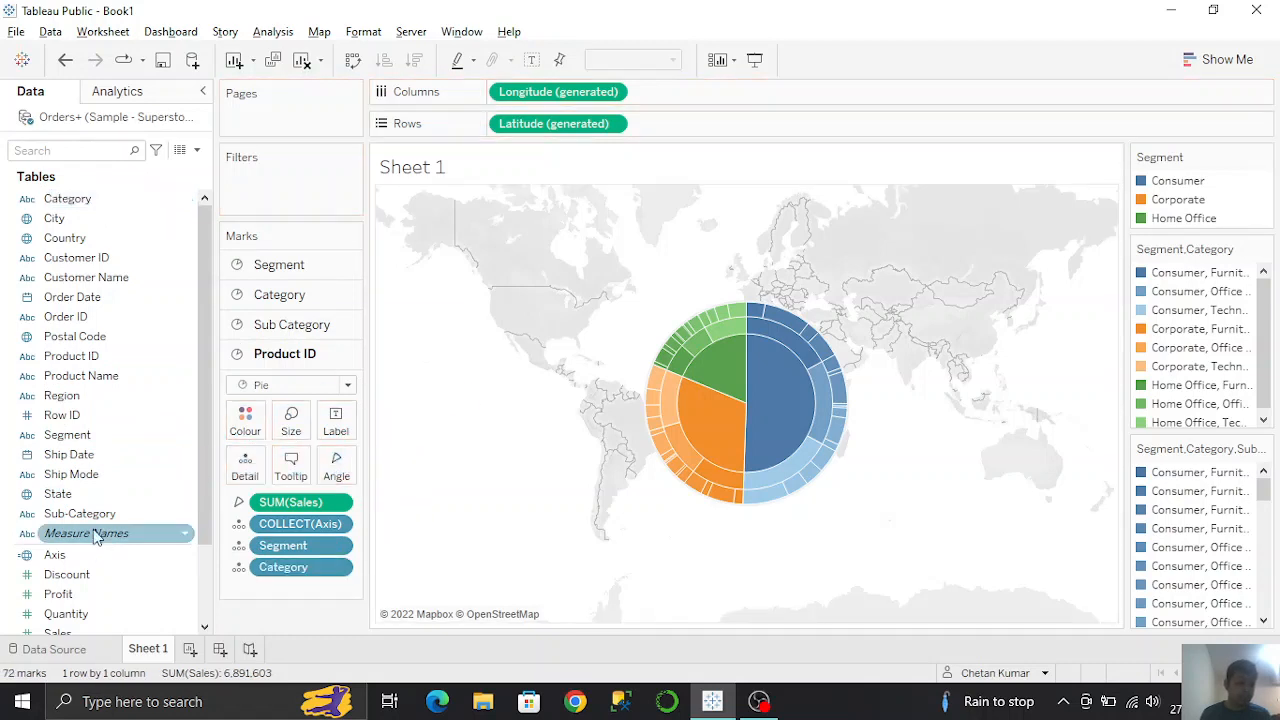
{"action": "left_click_drag", "start_coordinate": [129, 512], "coordinate": [245, 470]}
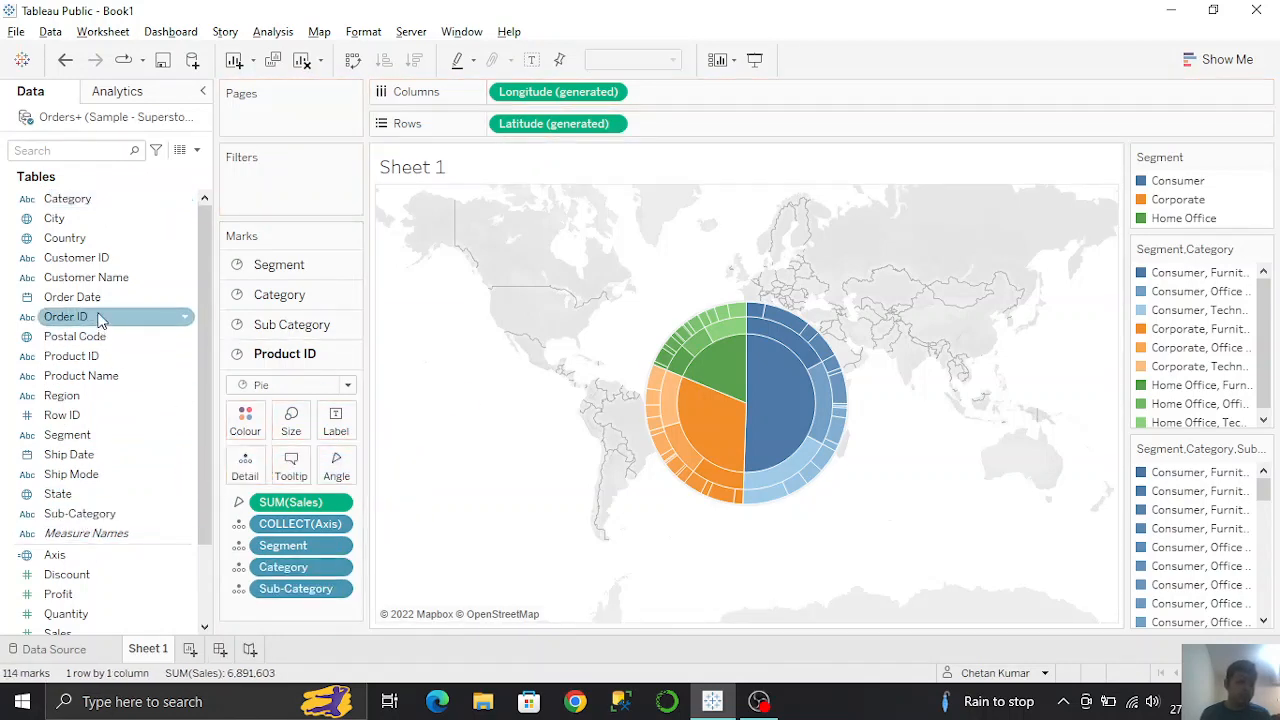
{"action": "left_click_drag", "start_coordinate": [85, 365], "coordinate": [245, 470]}
{"action": "scroll", "coordinate": [305, 555], "scroll_direction": "down", "scroll_amount": 1}
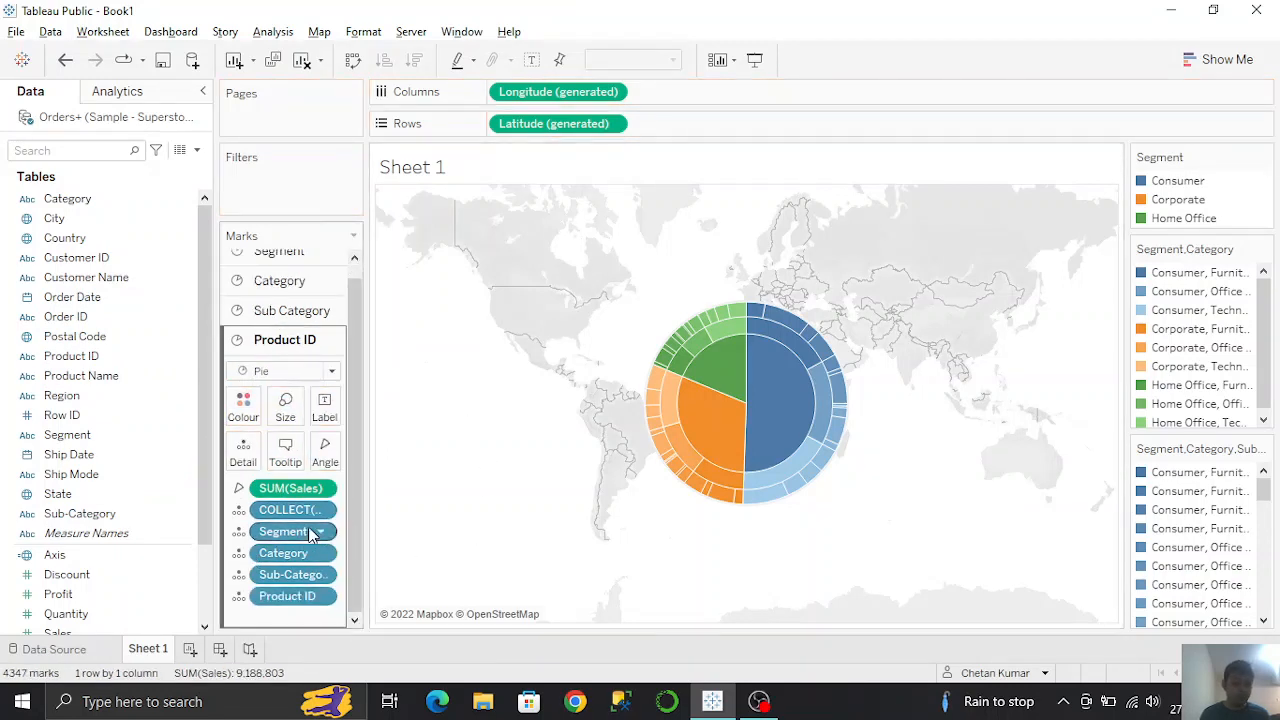
Step: Encode Segment, Category, Sub-Category and Product ID as colour on the Product ID layer
{"action": "left_click", "coordinate": [240, 537]}
{"action": "left_click", "coordinate": [250, 555]}
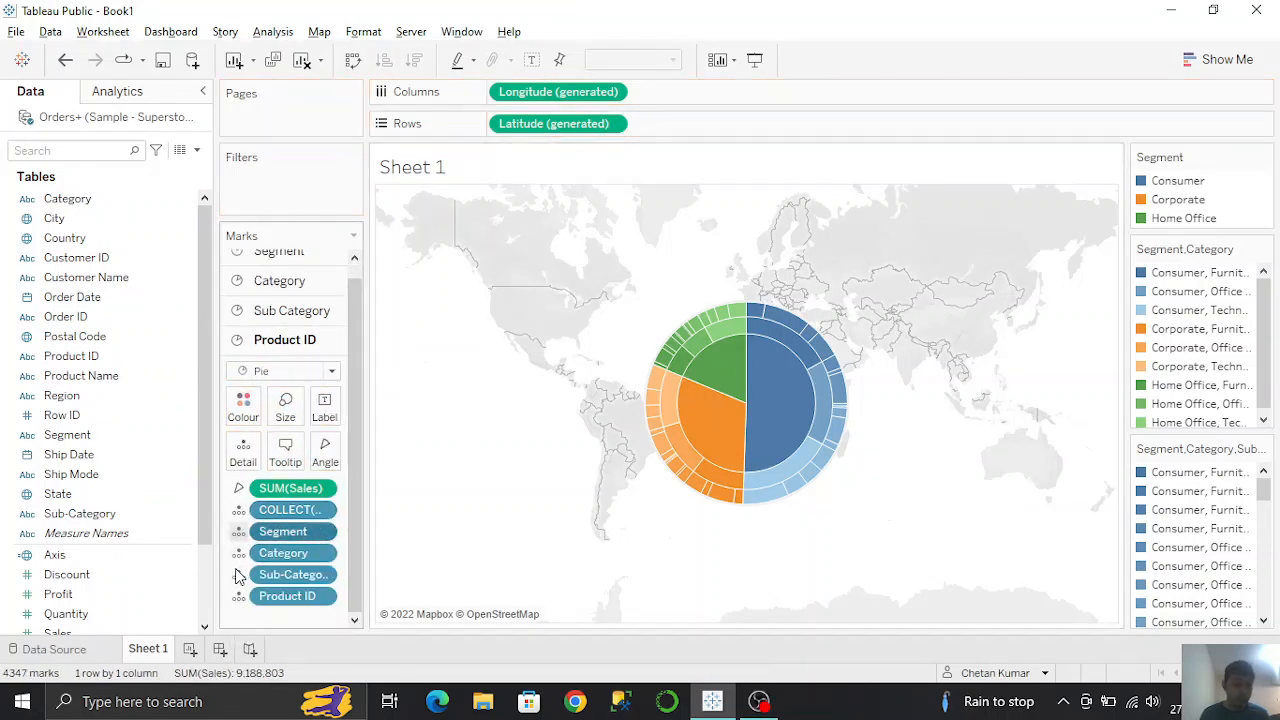
{"action": "left_click", "coordinate": [240, 555]}
{"action": "left_click", "coordinate": [245, 578]}
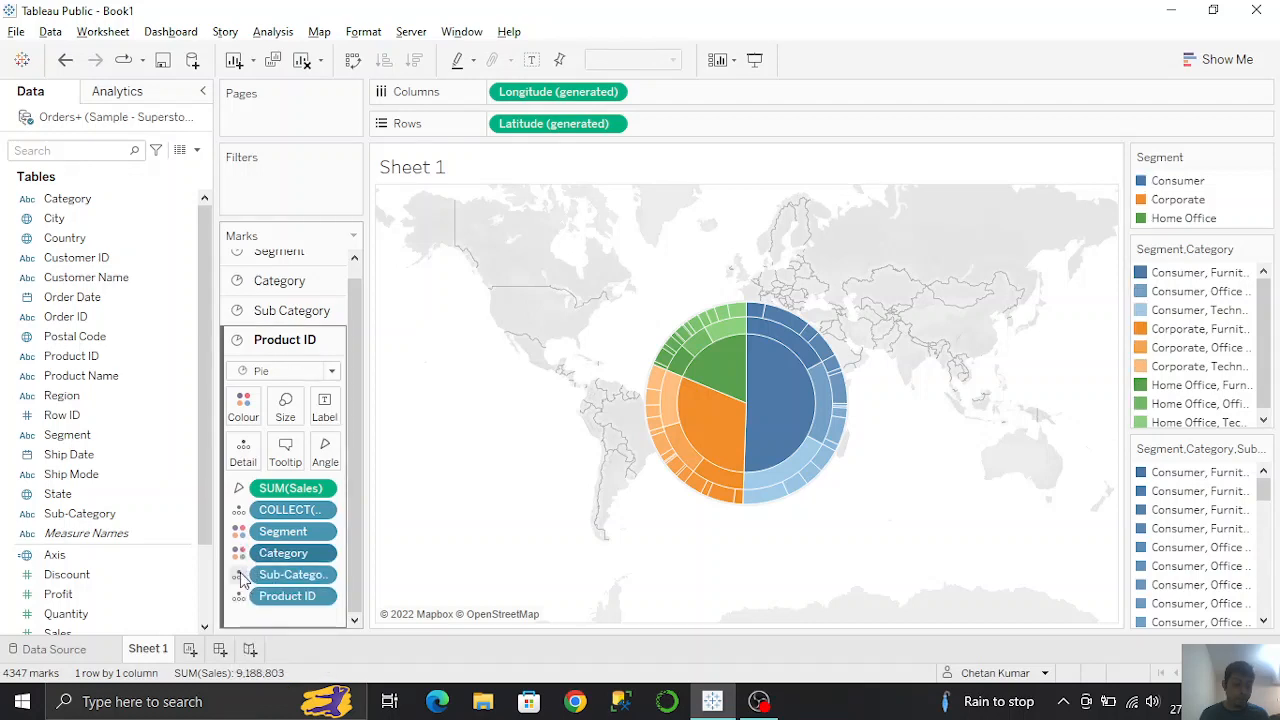
{"action": "left_click", "coordinate": [238, 575]}
{"action": "left_click", "coordinate": [250, 600]}
{"action": "left_click", "coordinate": [238, 596]}
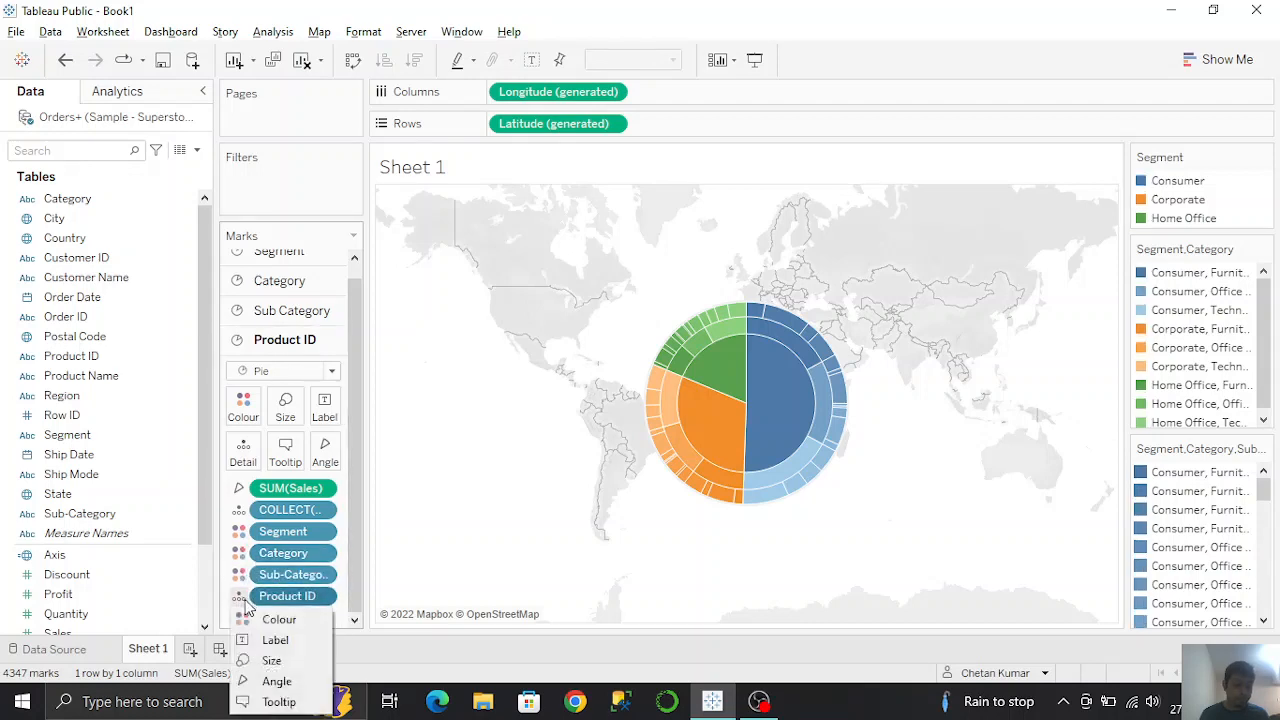
{"action": "left_click", "coordinate": [250, 618]}
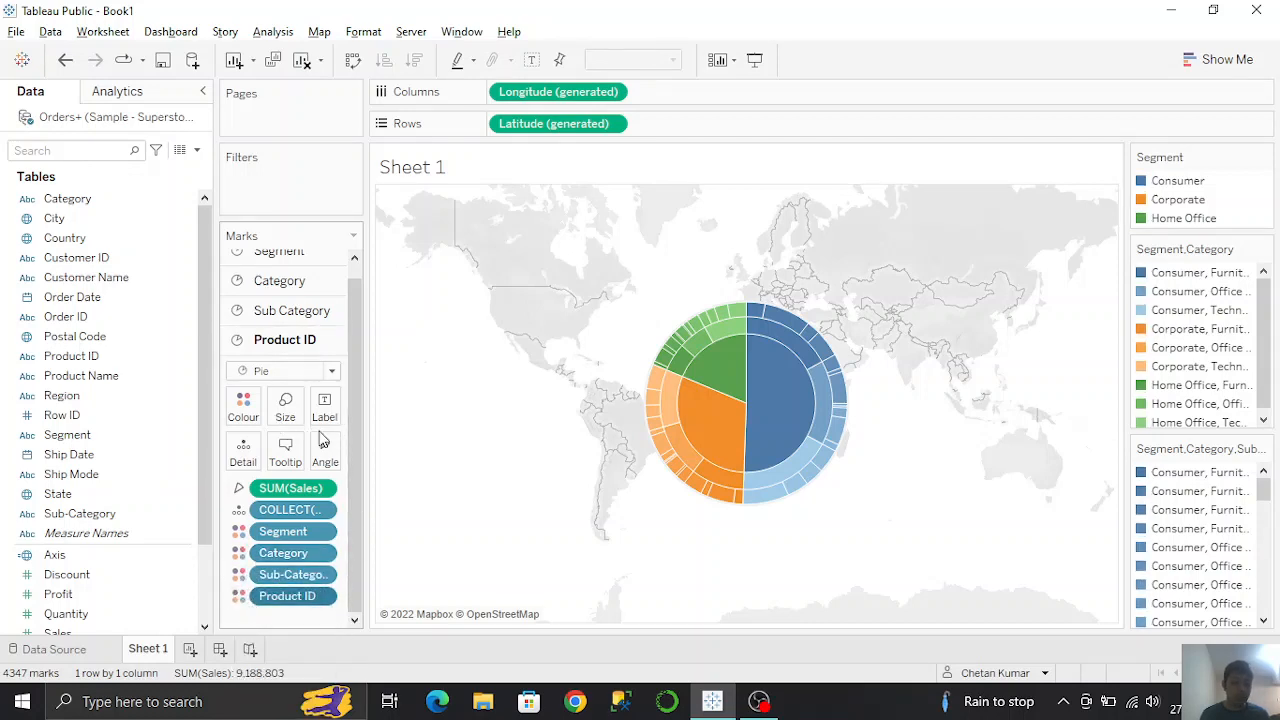
Step: Enlarge the Product ID pie into an outermost ring around the Sub Category pie and give it a white border
{"action": "left_click", "coordinate": [285, 408]}
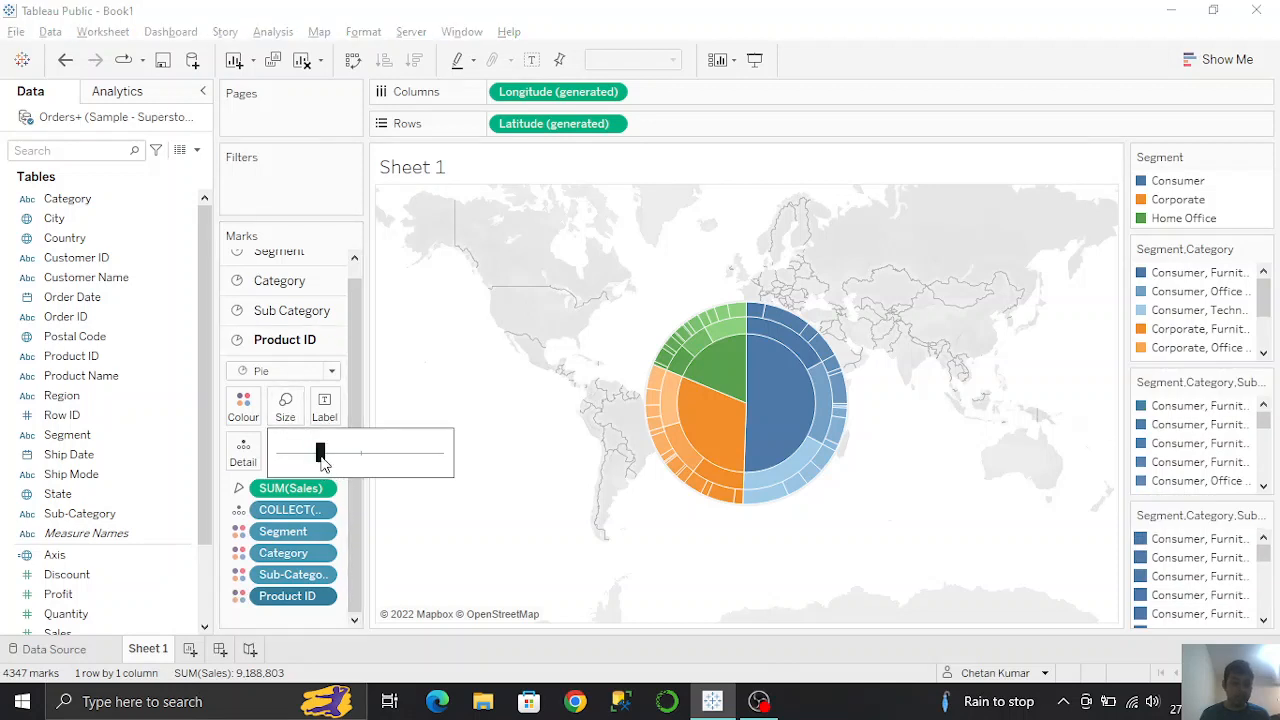
{"action": "left_click", "coordinate": [241, 410]}
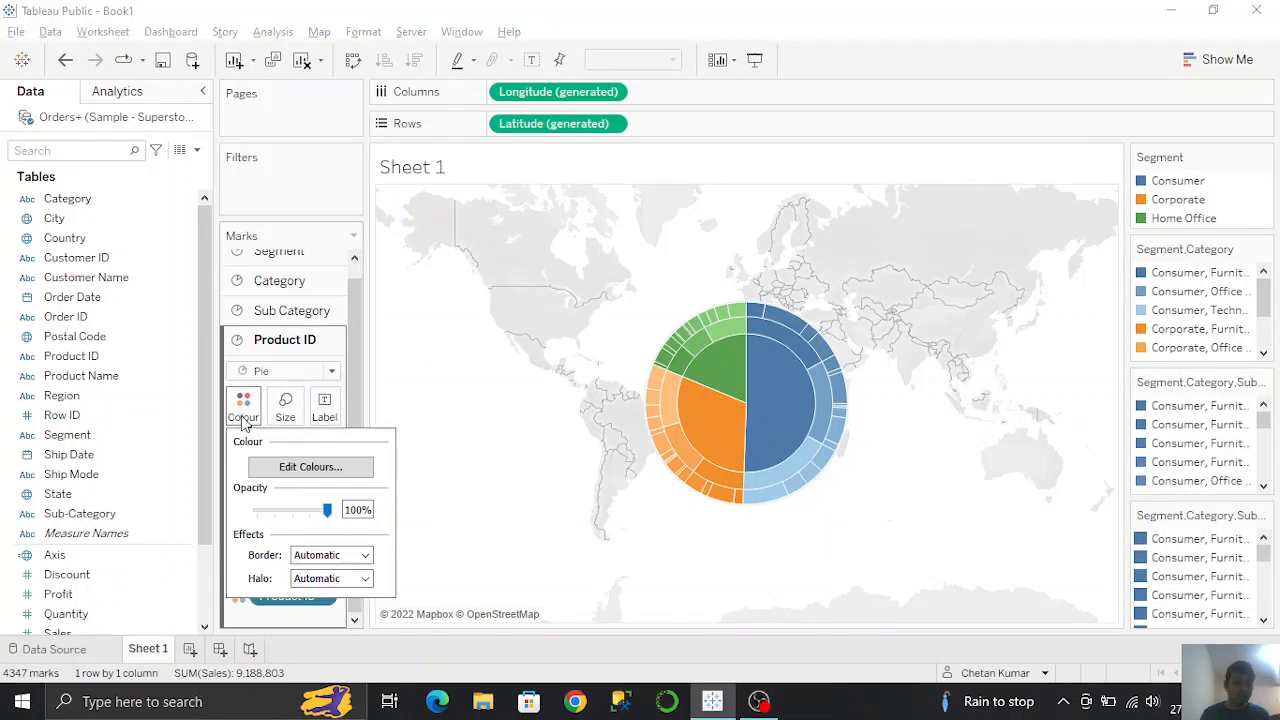
{"action": "left_click", "coordinate": [328, 560]}
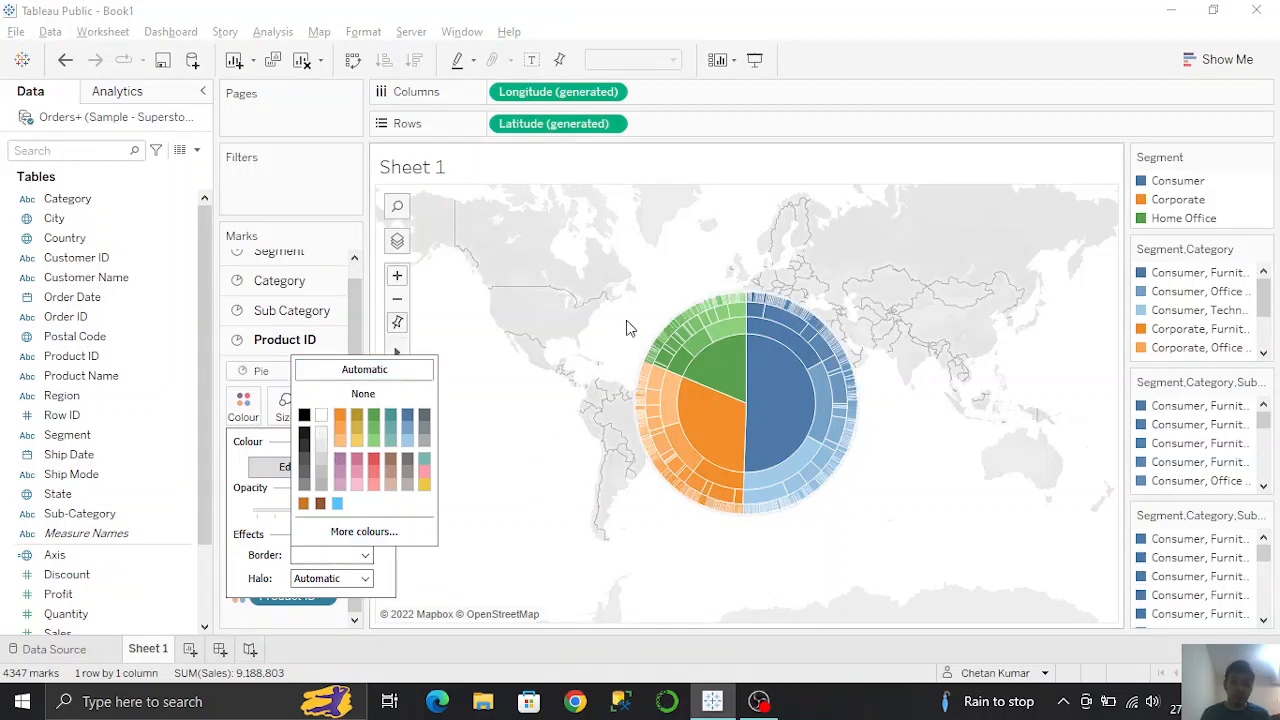
{"action": "left_click", "coordinate": [465, 538]}
Step: Add another marks layer from the Axis field on top of the others and rename it Total Sales
{"action": "scroll", "coordinate": [340, 315], "scroll_direction": "up", "scroll_amount": 1}
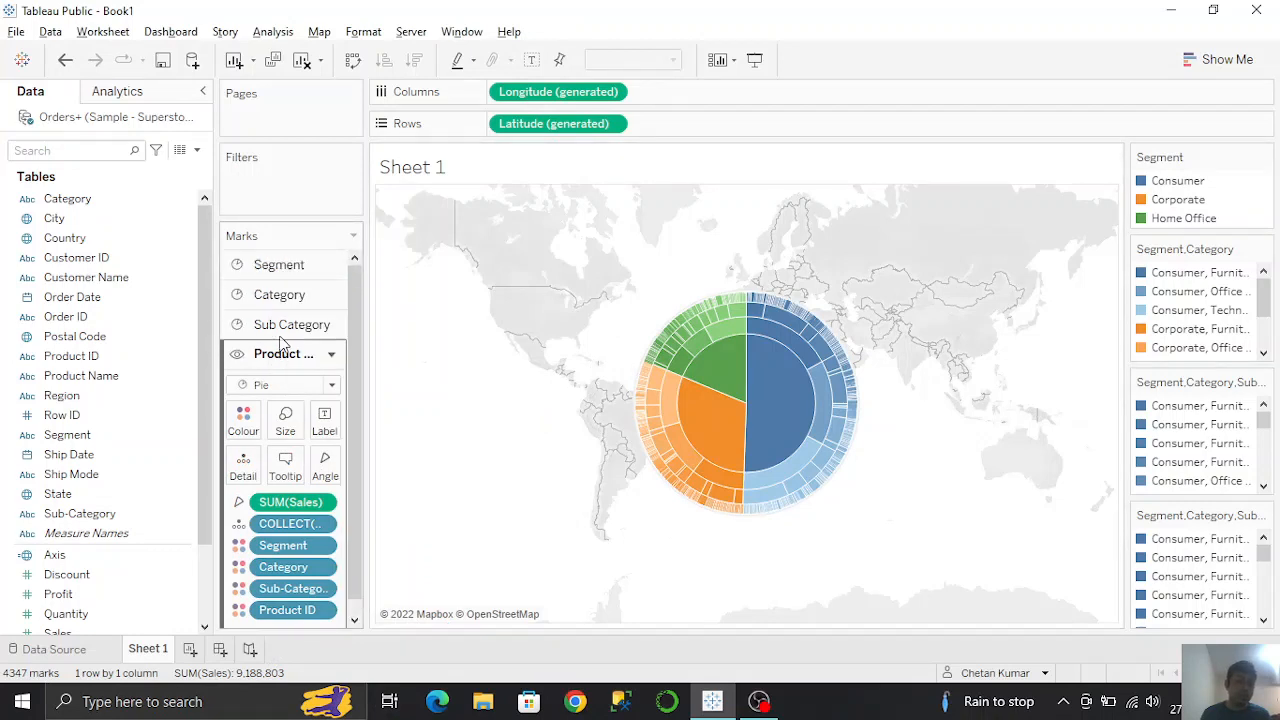
{"action": "left_click_drag", "start_coordinate": [55, 554], "coordinate": [538, 234]}
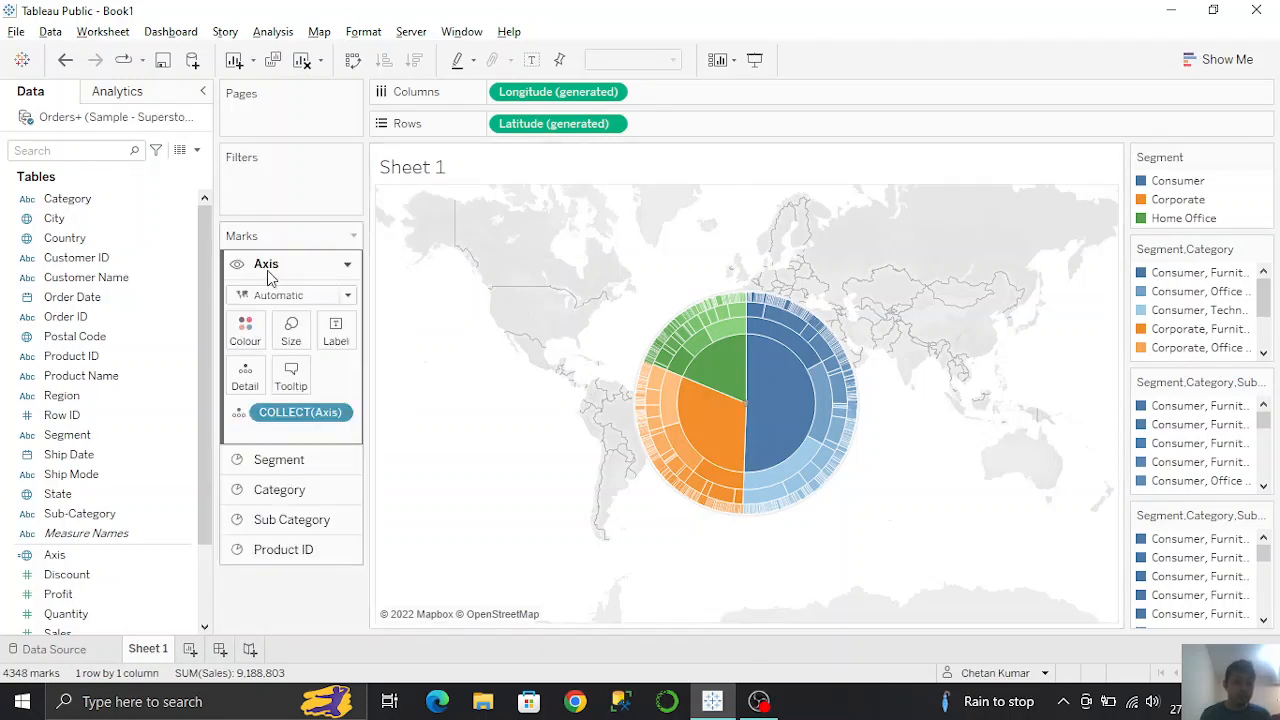
{"action": "double_click", "coordinate": [267, 266]}
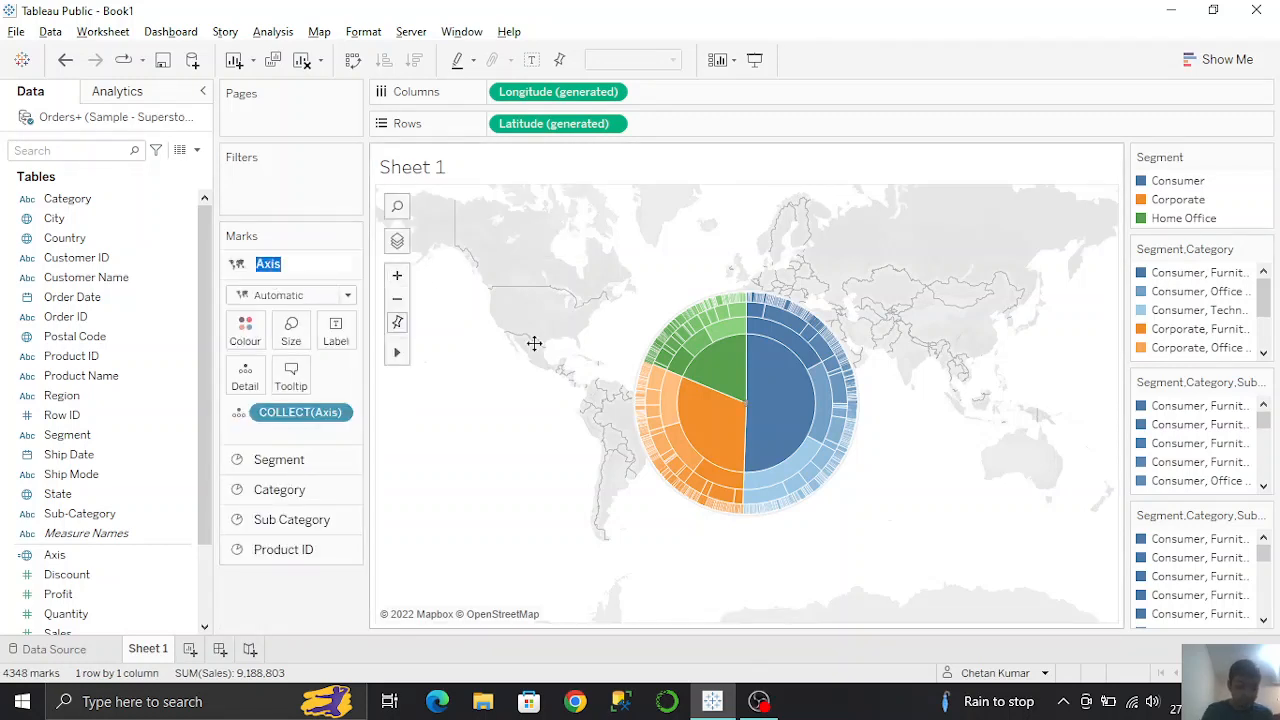
{"action": "type", "text": "Sales"}
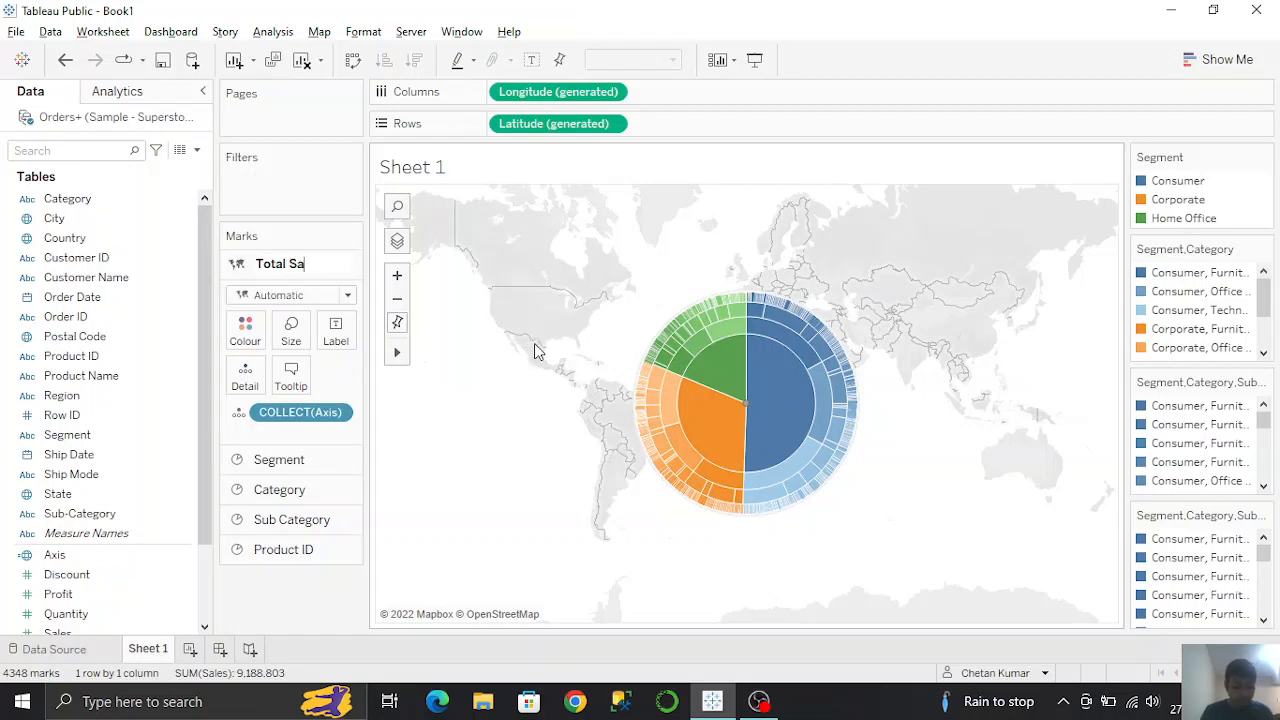
Step: Label the Total Sales layer with Sales and change its mark type to Pie
{"action": "left_click", "coordinate": [57, 633]}
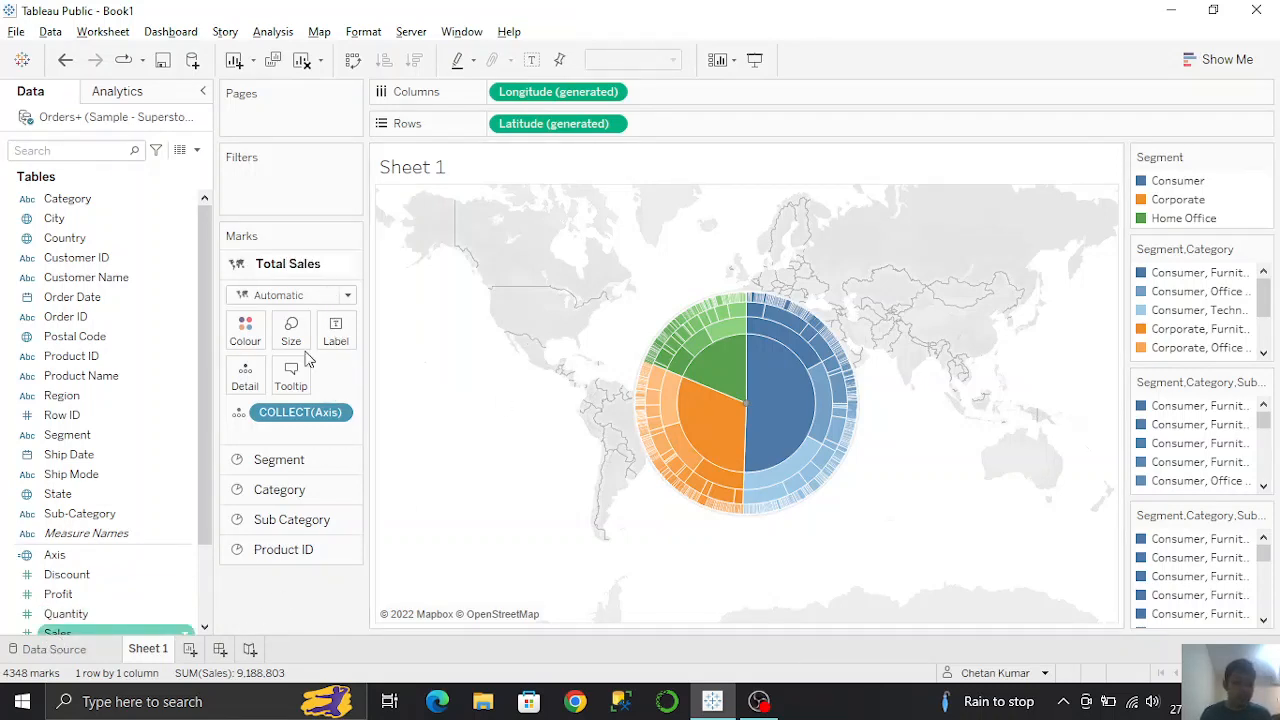
{"action": "left_click_drag", "start_coordinate": [57, 633], "coordinate": [340, 340]}
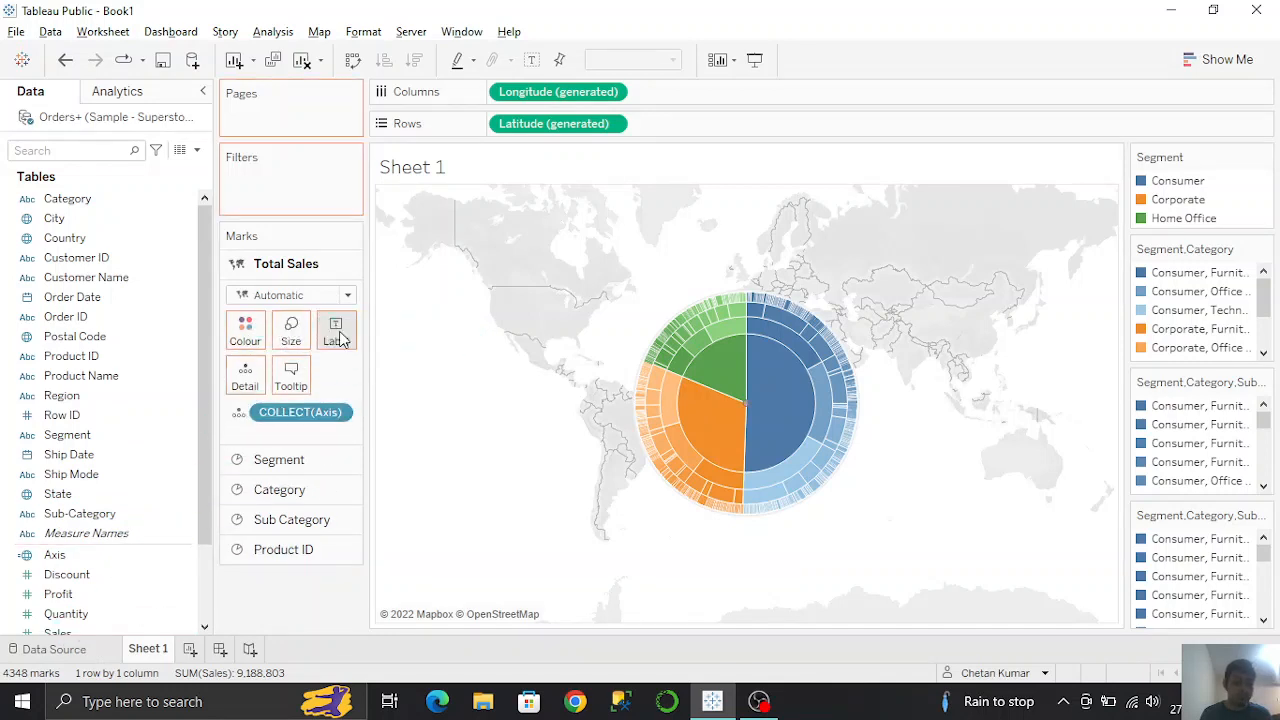
{"action": "left_click", "coordinate": [276, 296]}
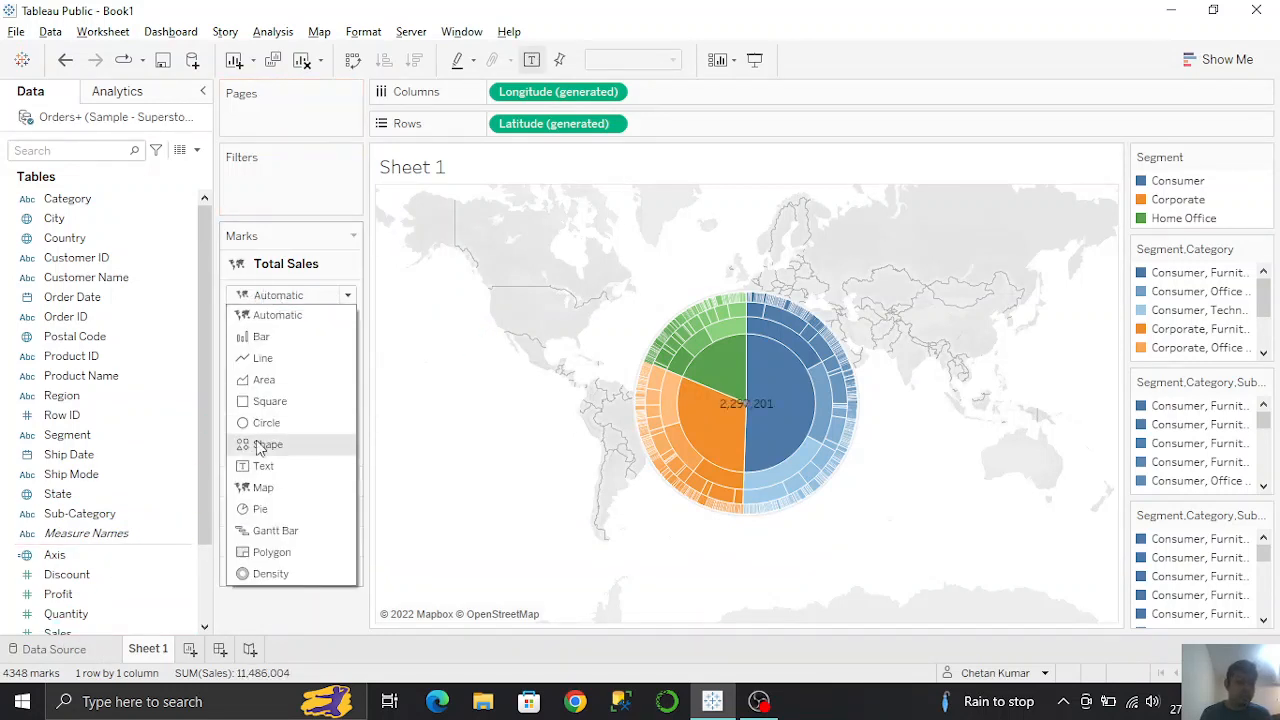
{"action": "left_click", "coordinate": [272, 505]}
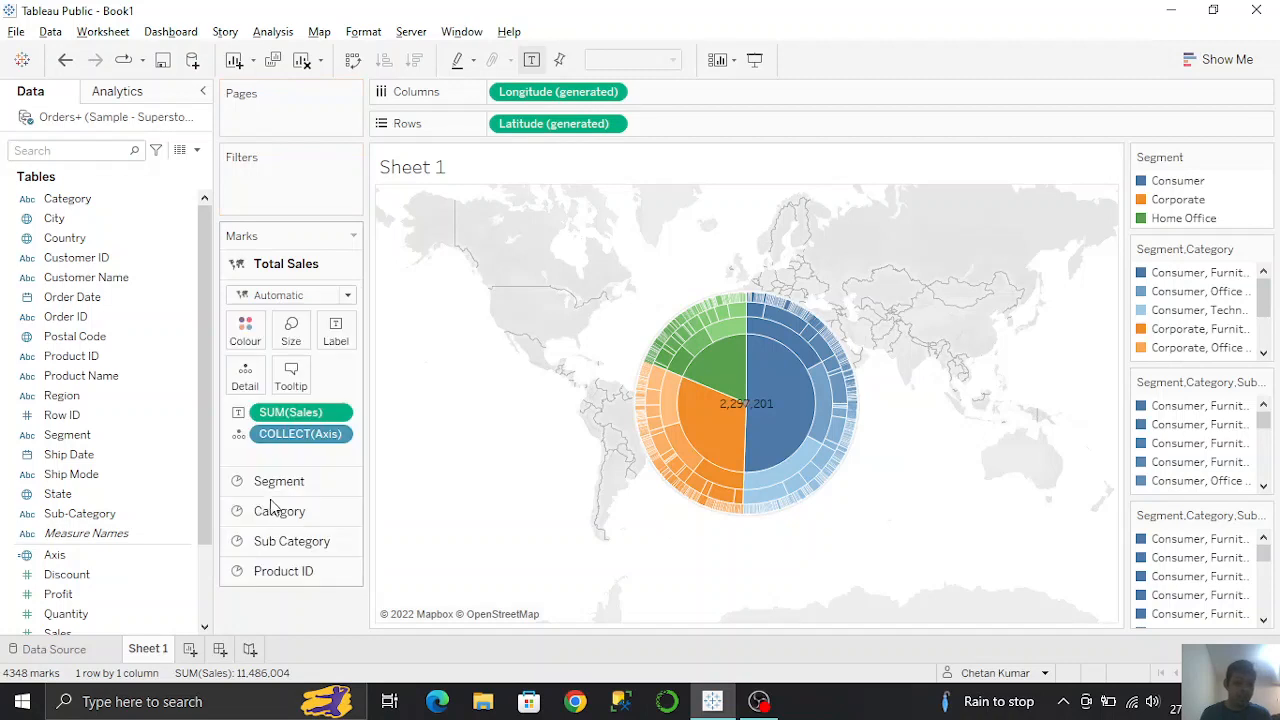
Step: Resize the Total Sales pie into a centre circle slightly smaller than the Segment pie, leaving a Segment ring around it
{"action": "left_click", "coordinate": [291, 330]}
{"action": "left_click_drag", "start_coordinate": [325, 380], "coordinate": [362, 383]}
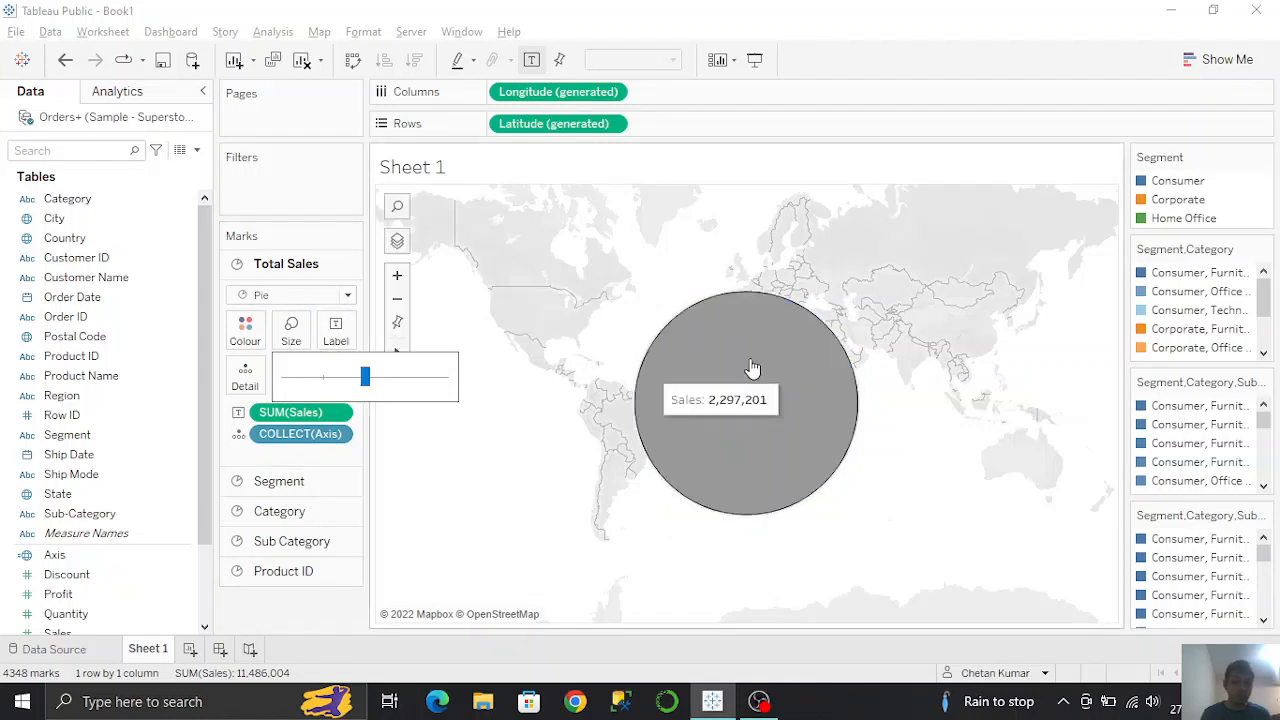
{"action": "left_click", "coordinate": [283, 483]}
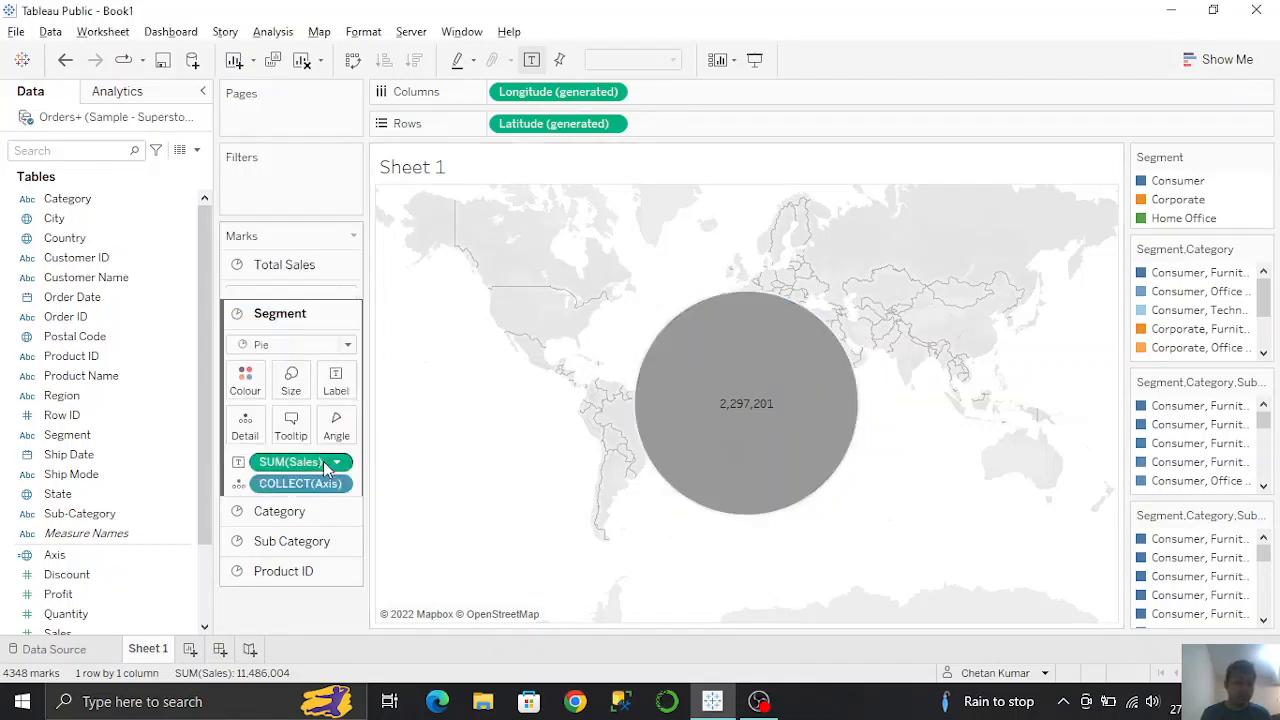
{"action": "left_click", "coordinate": [290, 362]}
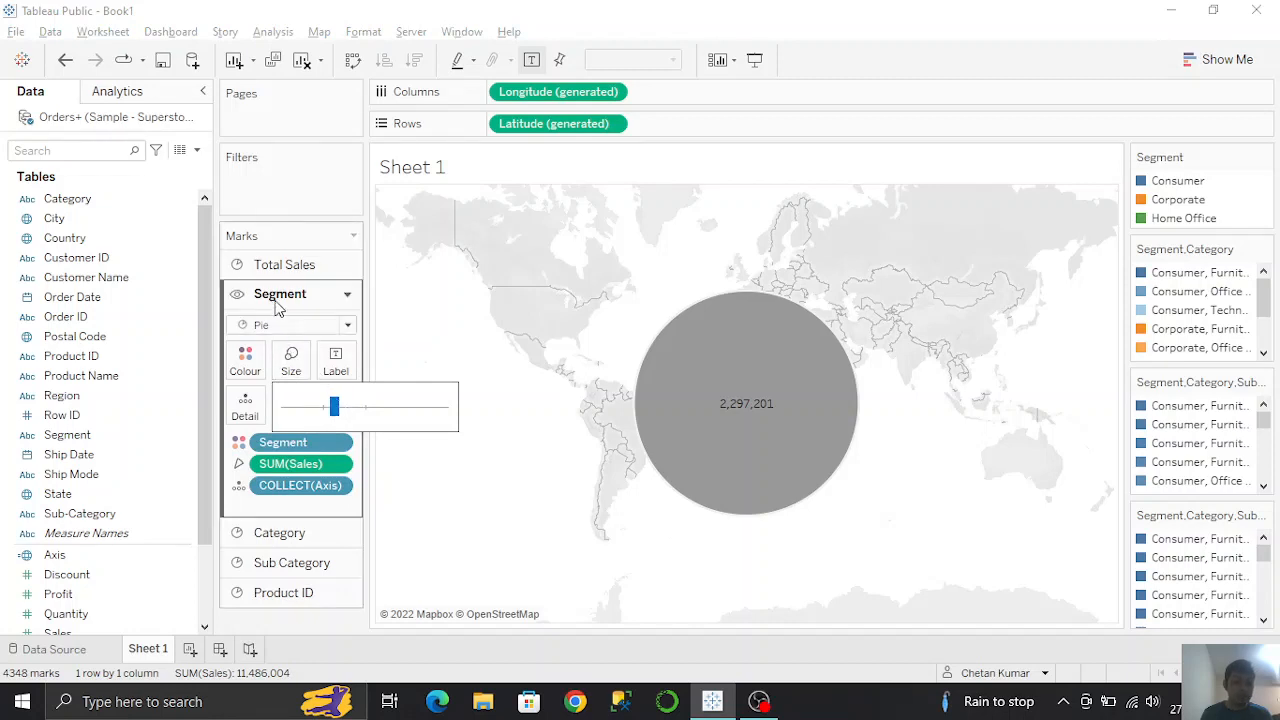
{"action": "left_click", "coordinate": [284, 264]}
{"action": "left_click", "coordinate": [290, 340]}
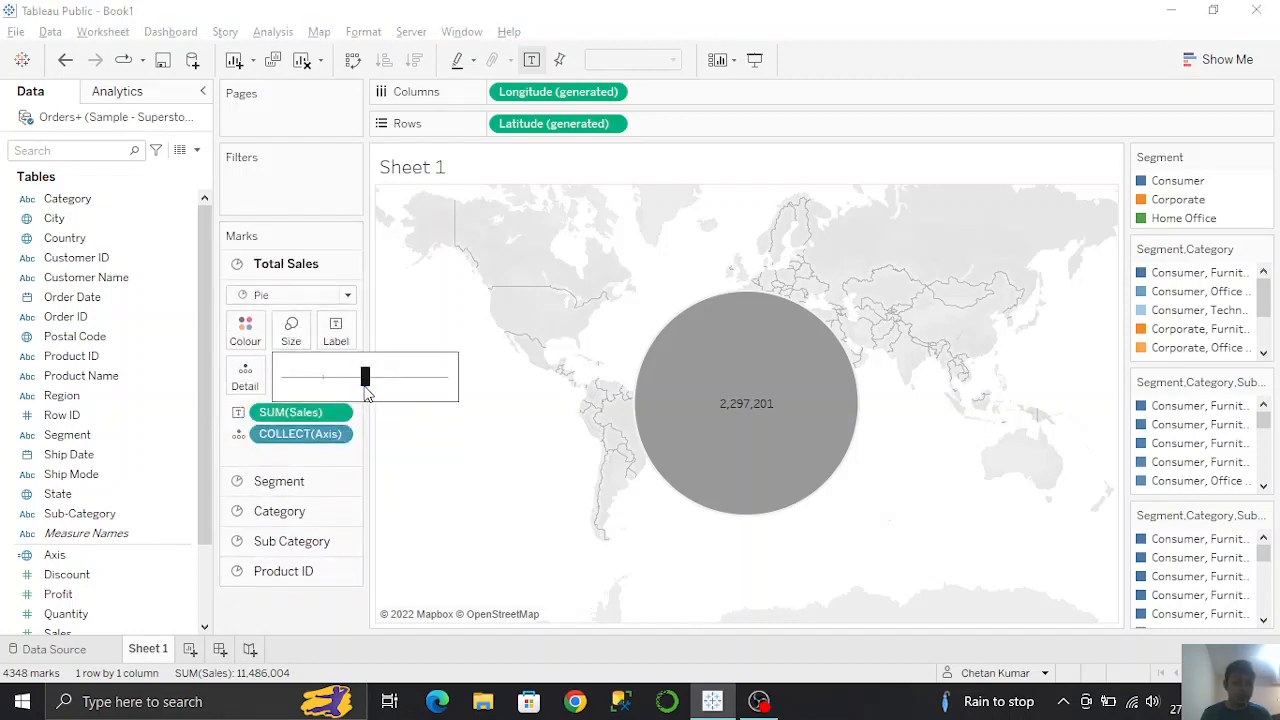
{"action": "left_click_drag", "start_coordinate": [366, 392], "coordinate": [345, 388]}
{"action": "left_click", "coordinate": [286, 487]}
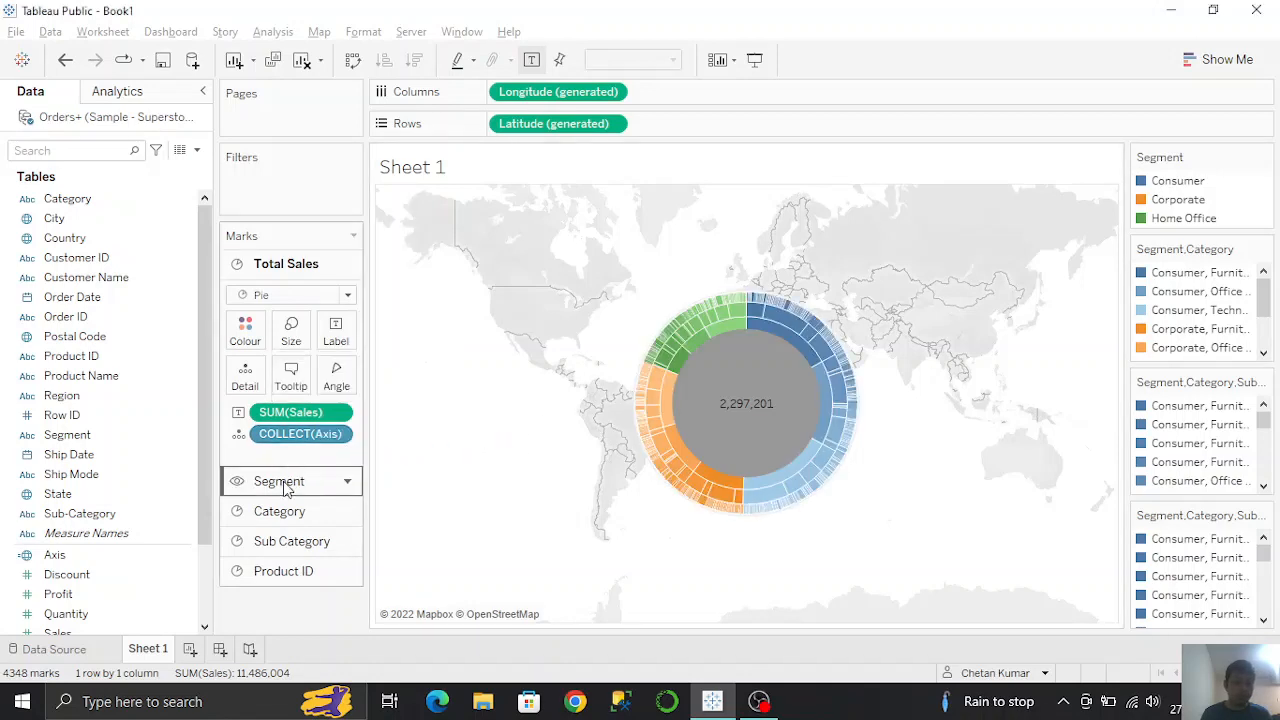
{"action": "left_click", "coordinate": [286, 263]}
{"action": "left_click", "coordinate": [290, 330]}
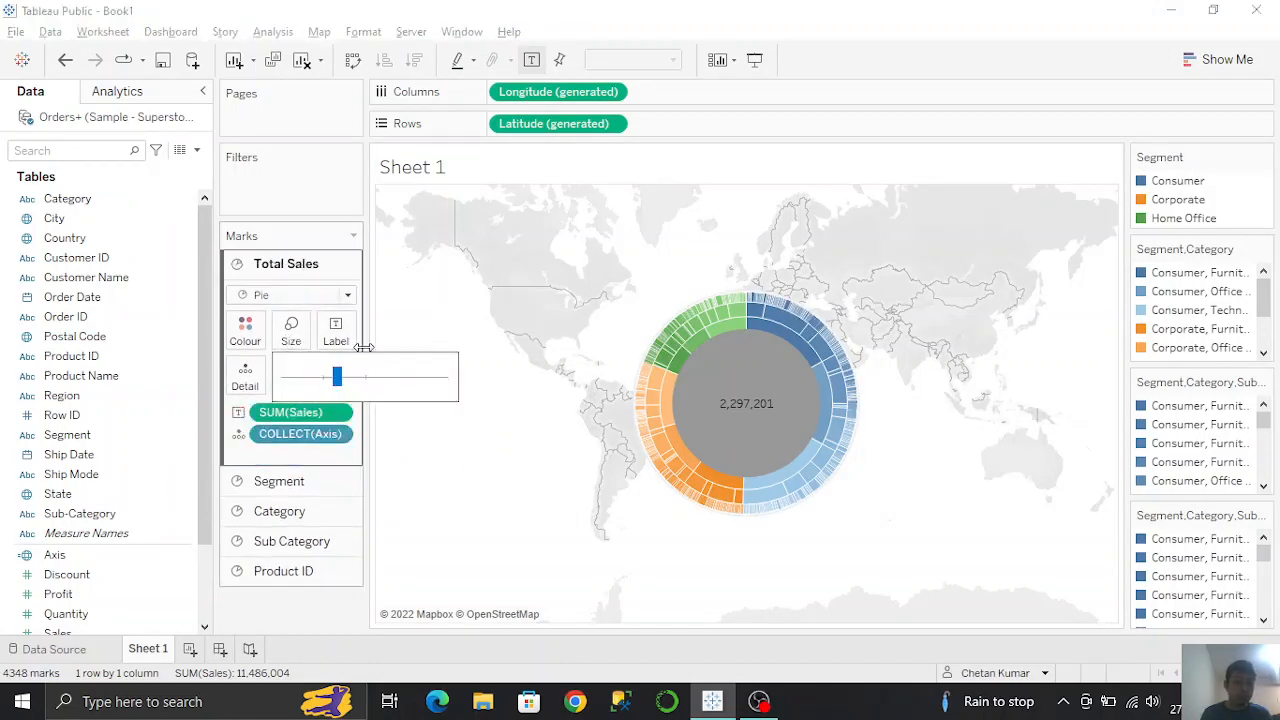
{"action": "left_click_drag", "start_coordinate": [337, 377], "coordinate": [319, 378]}
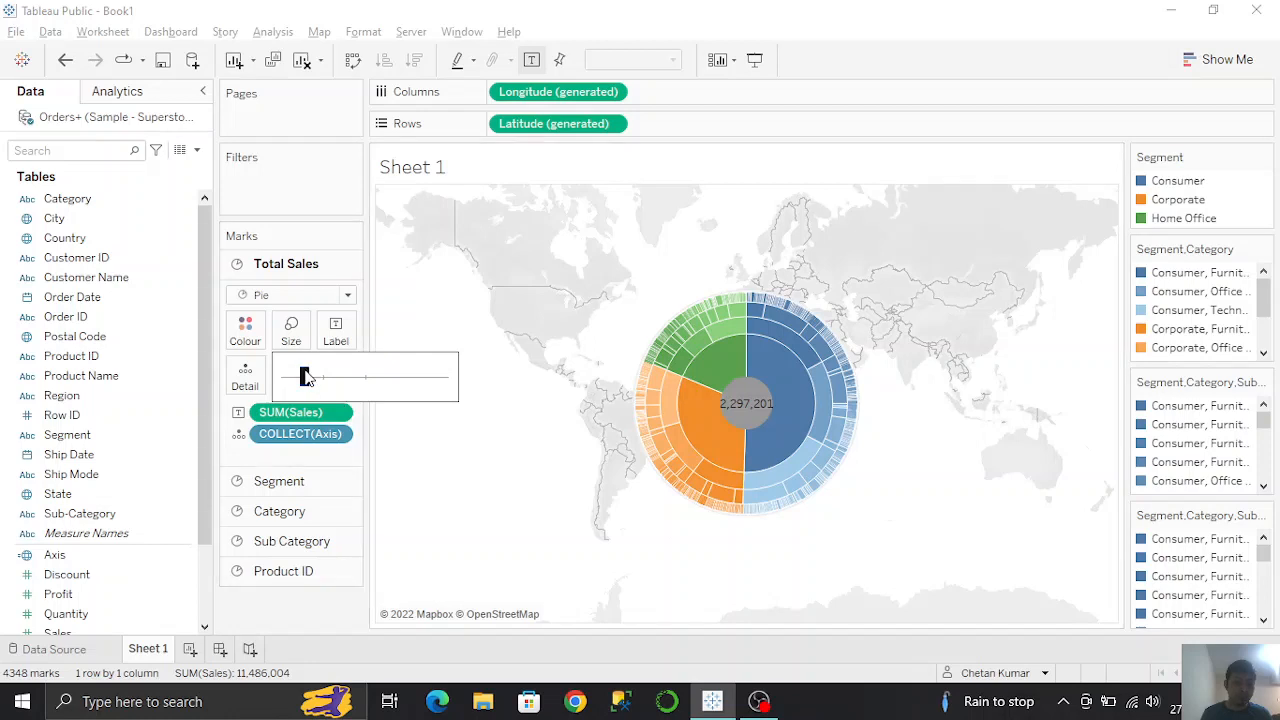
{"action": "left_click_drag", "start_coordinate": [307, 376], "coordinate": [327, 386]}
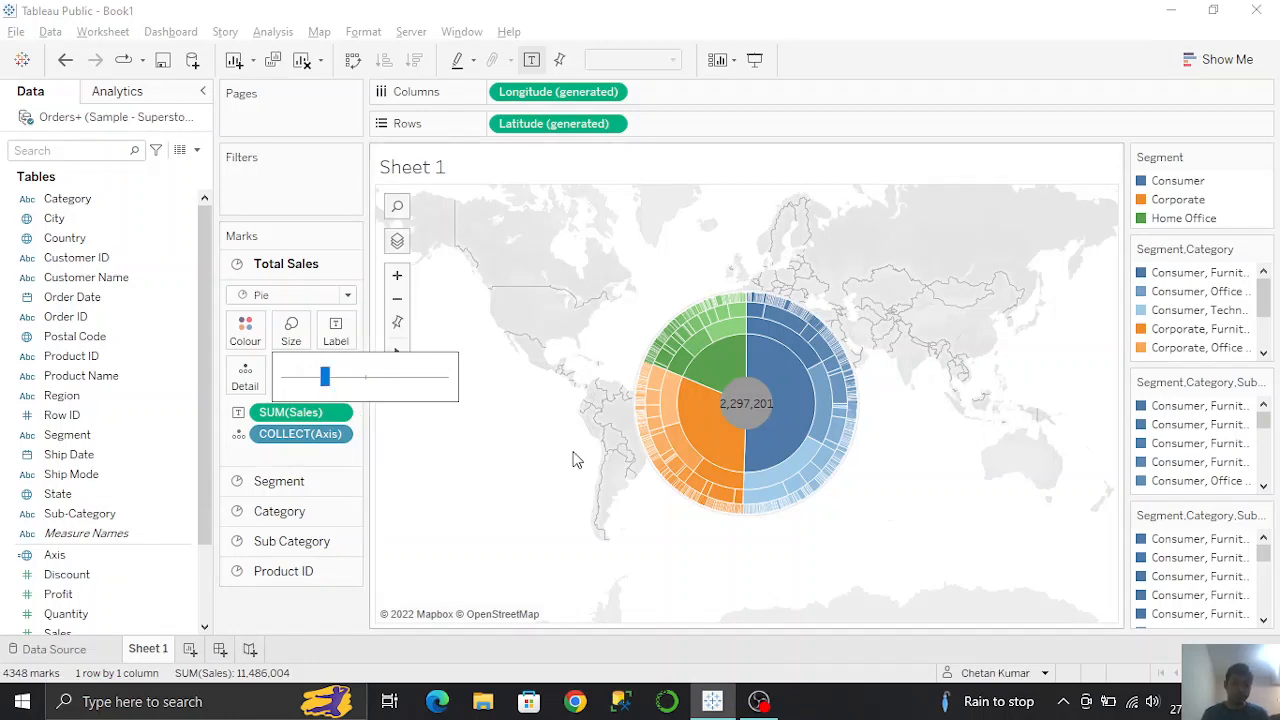
Step: Enlarge the Segment pie to widen its ring around the Total Sales circle, and enlarge the Category pie well beyond it
{"action": "left_click", "coordinate": [290, 481]}
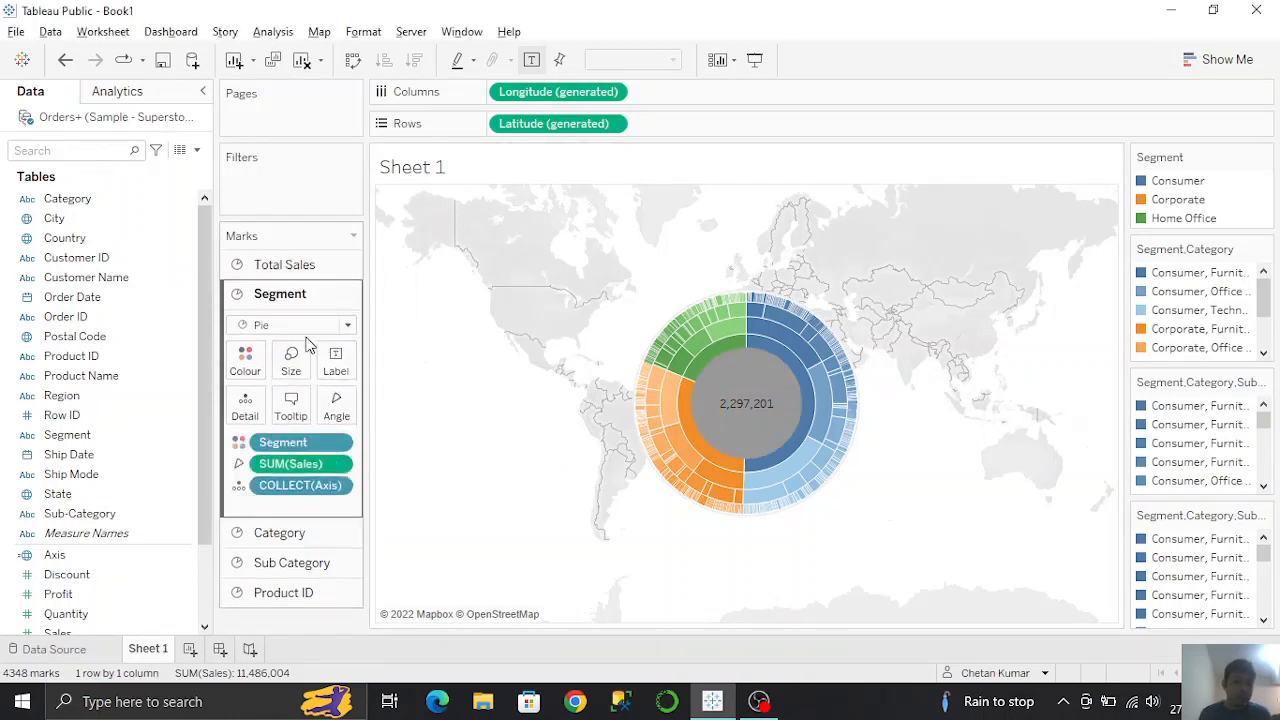
{"action": "left_click", "coordinate": [290, 358]}
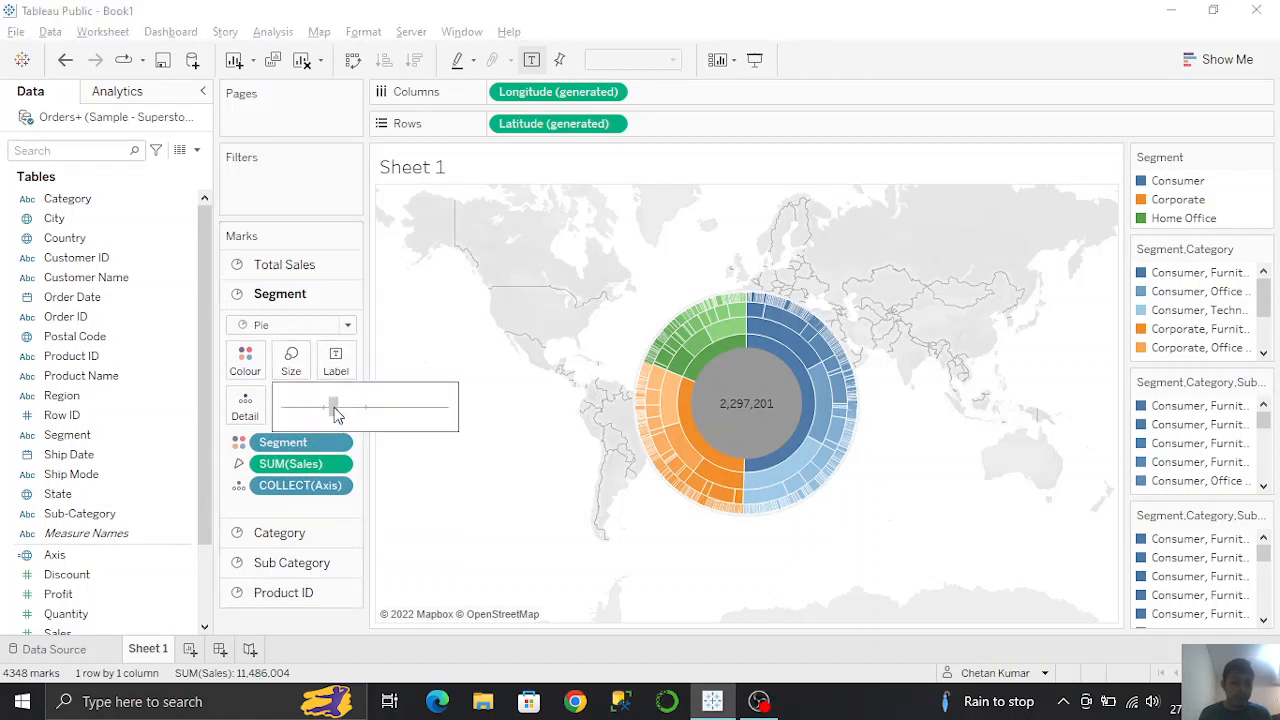
{"action": "left_click_drag", "start_coordinate": [336, 415], "coordinate": [359, 414]}
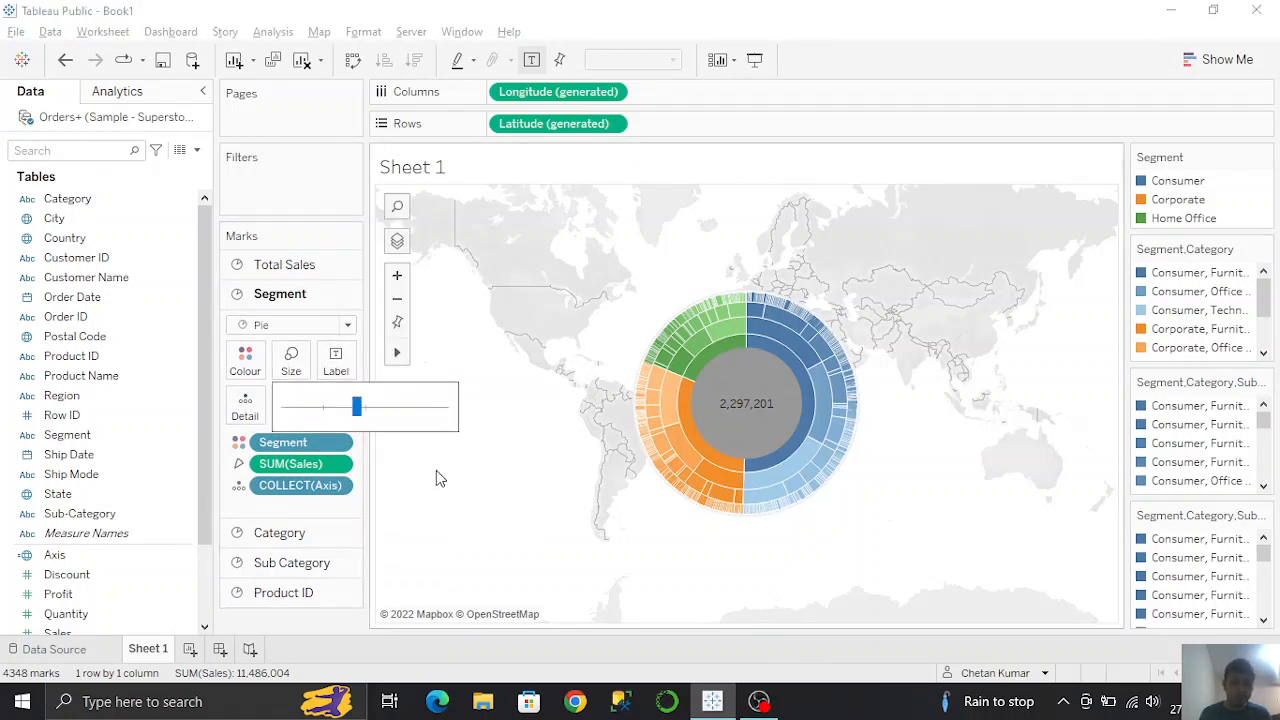
{"action": "left_click", "coordinate": [282, 533]}
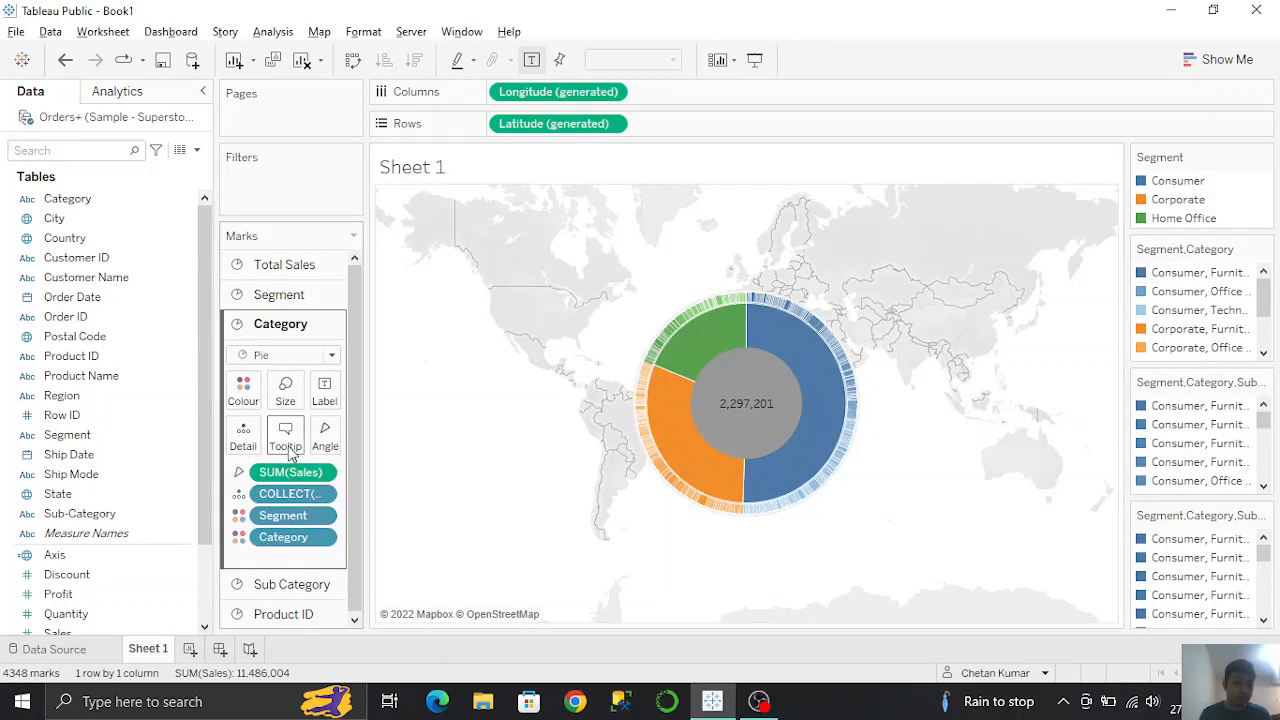
{"action": "left_click", "coordinate": [288, 390]}
{"action": "left_click_drag", "start_coordinate": [345, 436], "coordinate": [381, 444]}
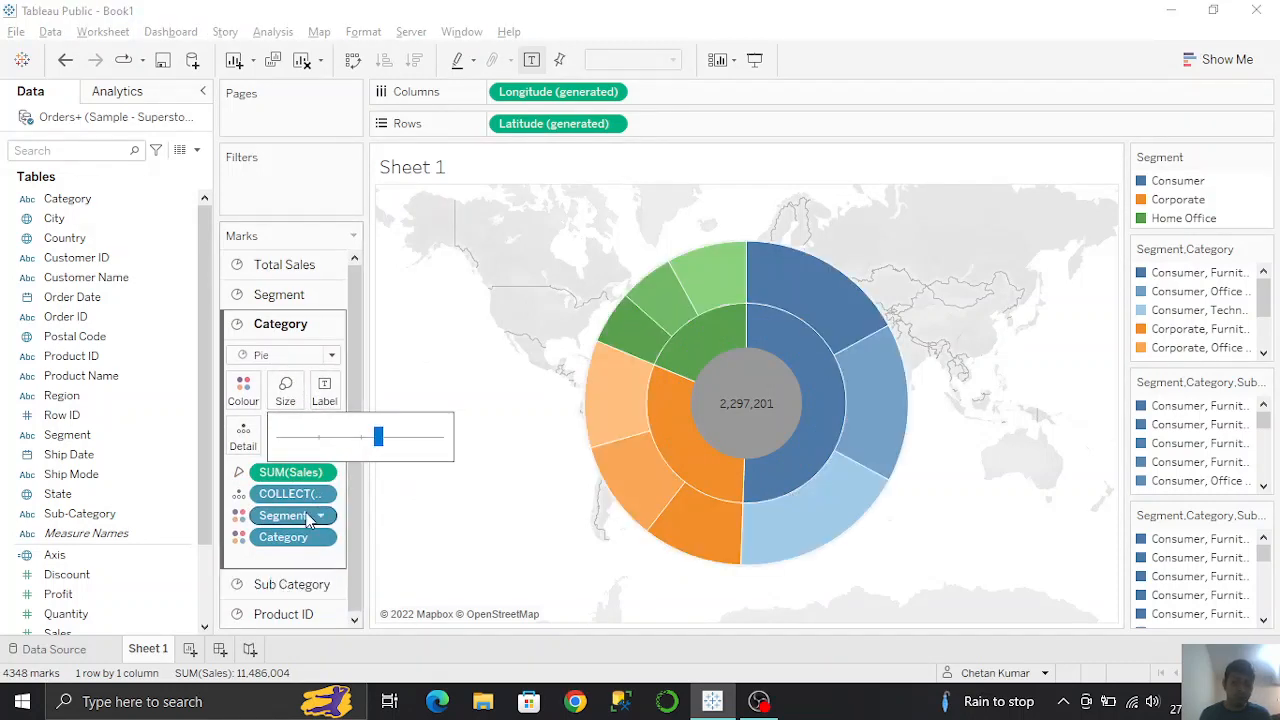
Step: Reduce the Segment pie to a narrower ring around Total Sales and shrink the Category pie to a similar narrow ring around it
{"action": "left_click", "coordinate": [265, 296]}
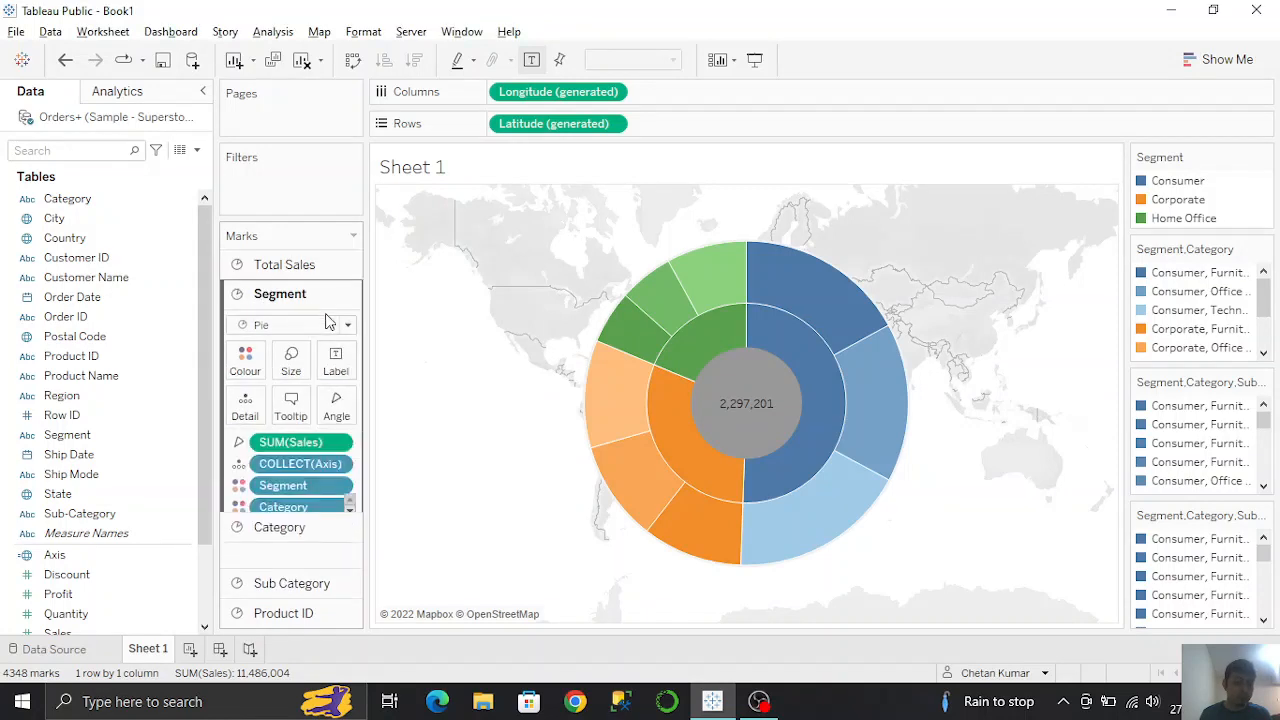
{"action": "left_click", "coordinate": [296, 365]}
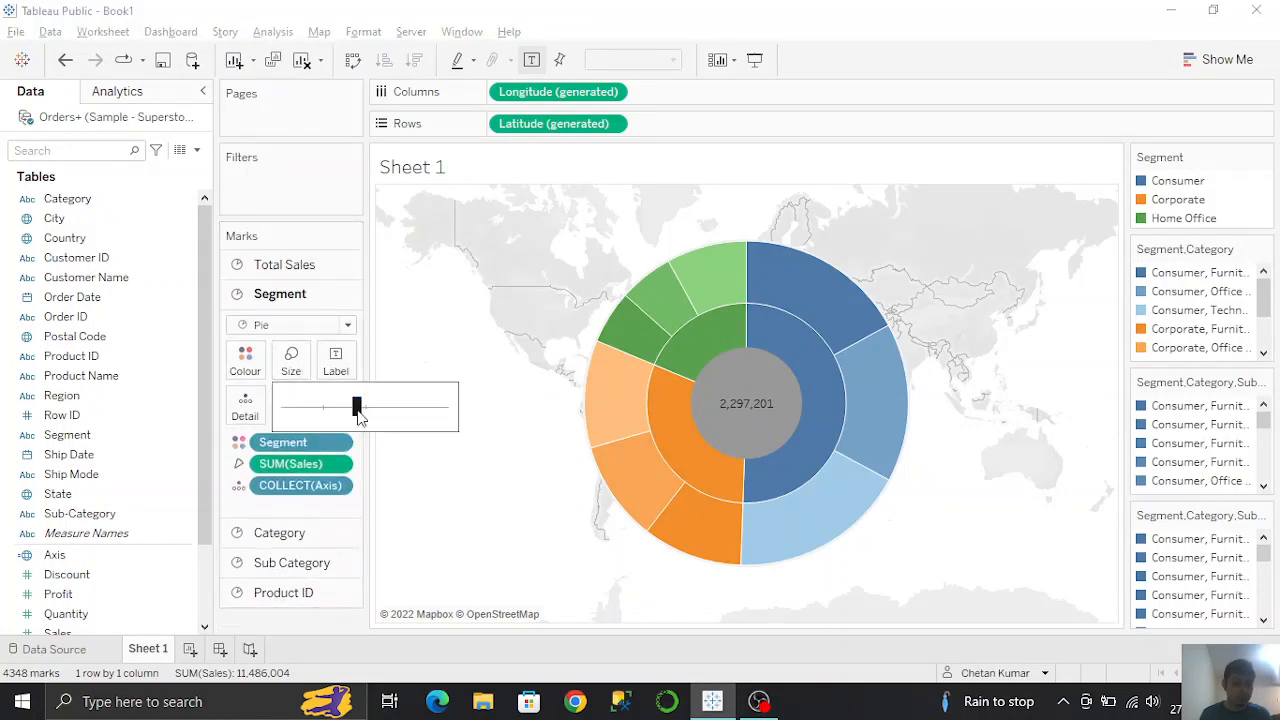
{"action": "left_click_drag", "start_coordinate": [360, 418], "coordinate": [346, 411]}
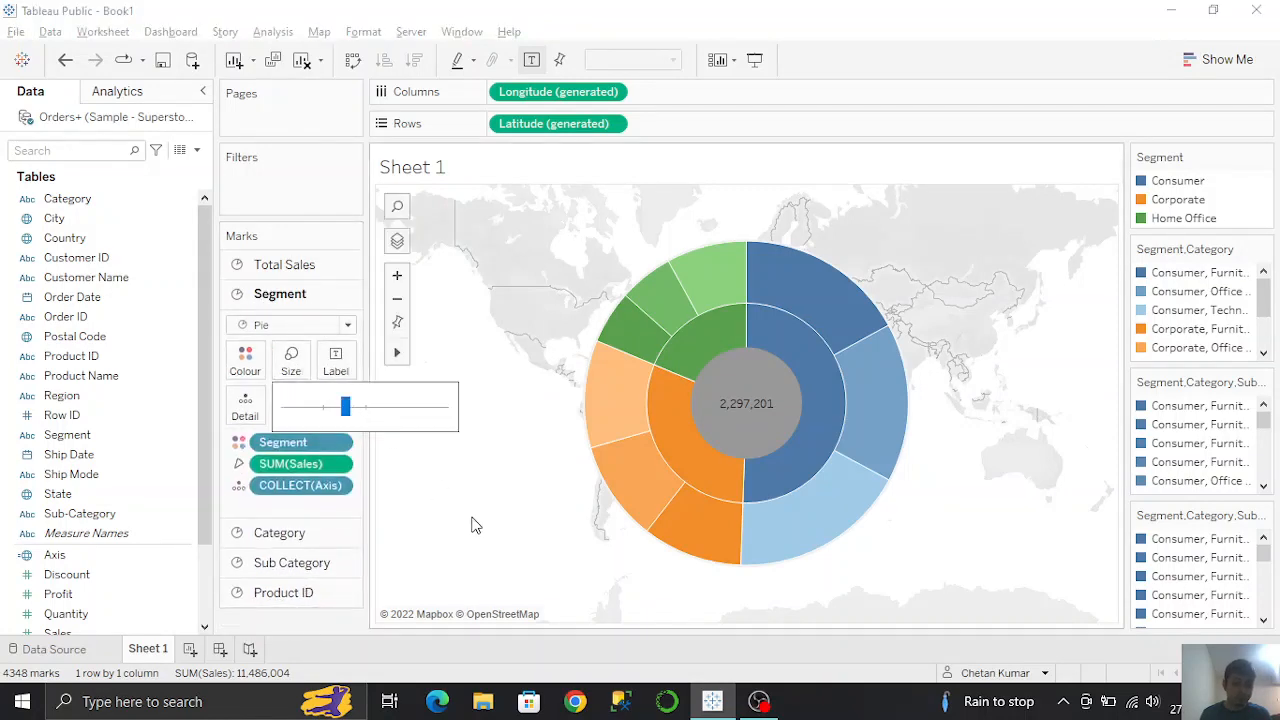
{"action": "left_click", "coordinate": [297, 537]}
{"action": "left_click", "coordinate": [285, 388]}
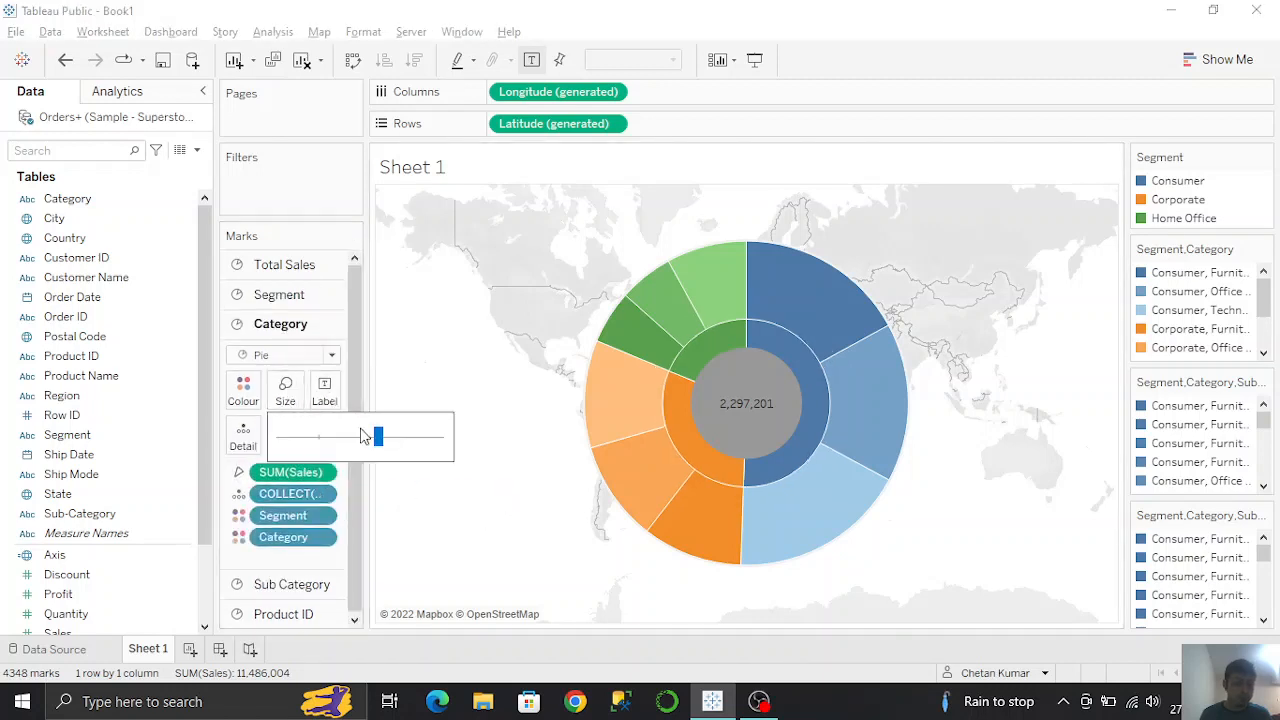
Step: Enlarge the Sub Category pie to form a wide ring outside the Category ring
{"action": "left_click", "coordinate": [282, 584]}
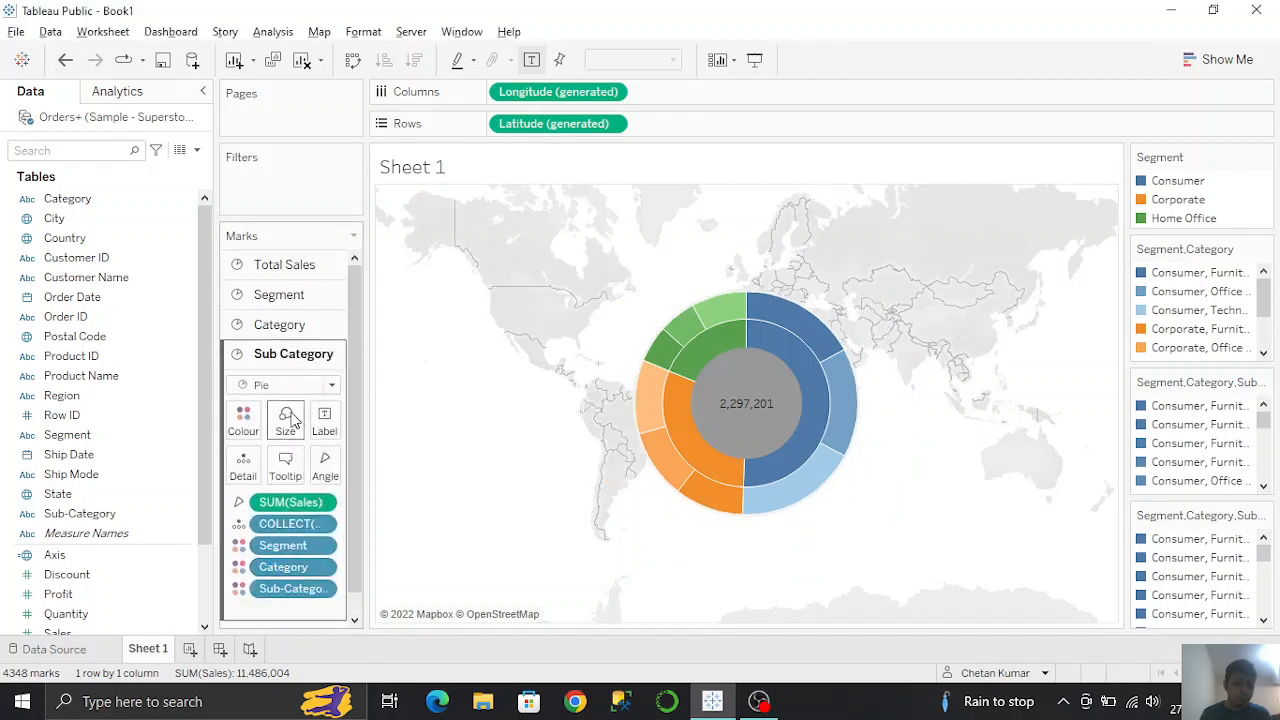
{"action": "left_click", "coordinate": [285, 420]}
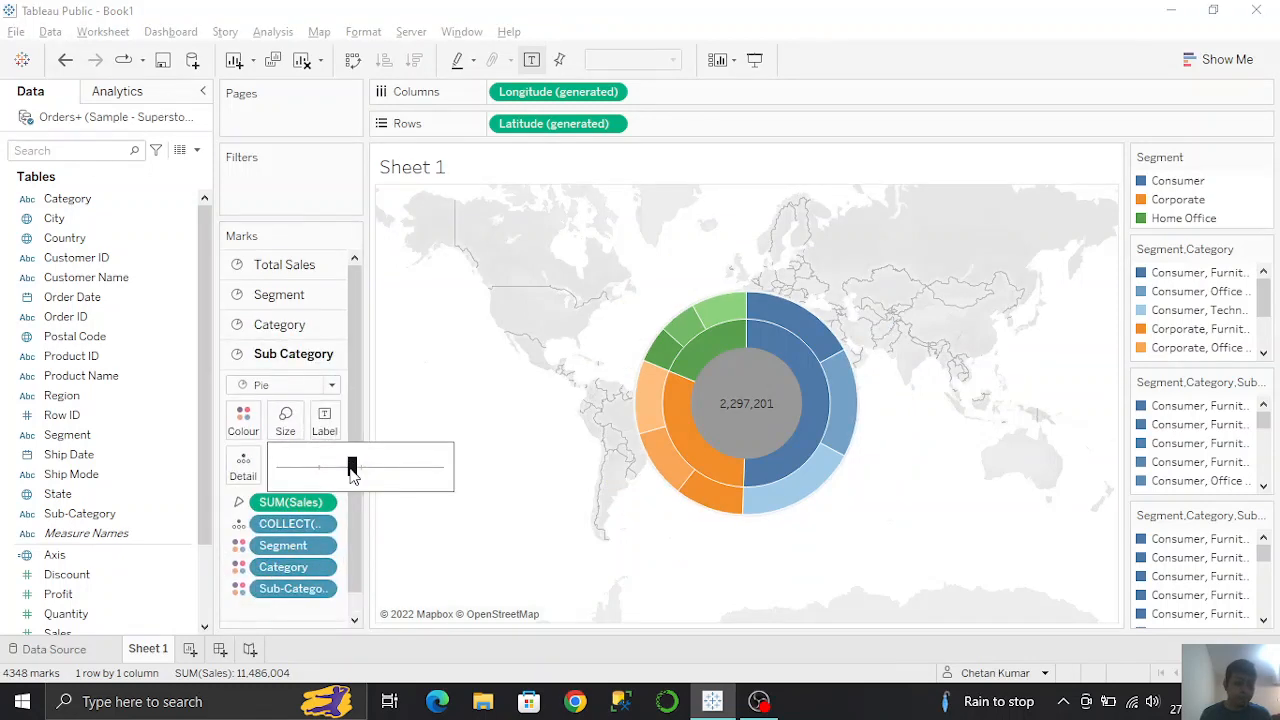
{"action": "left_click_drag", "start_coordinate": [356, 470], "coordinate": [379, 474]}
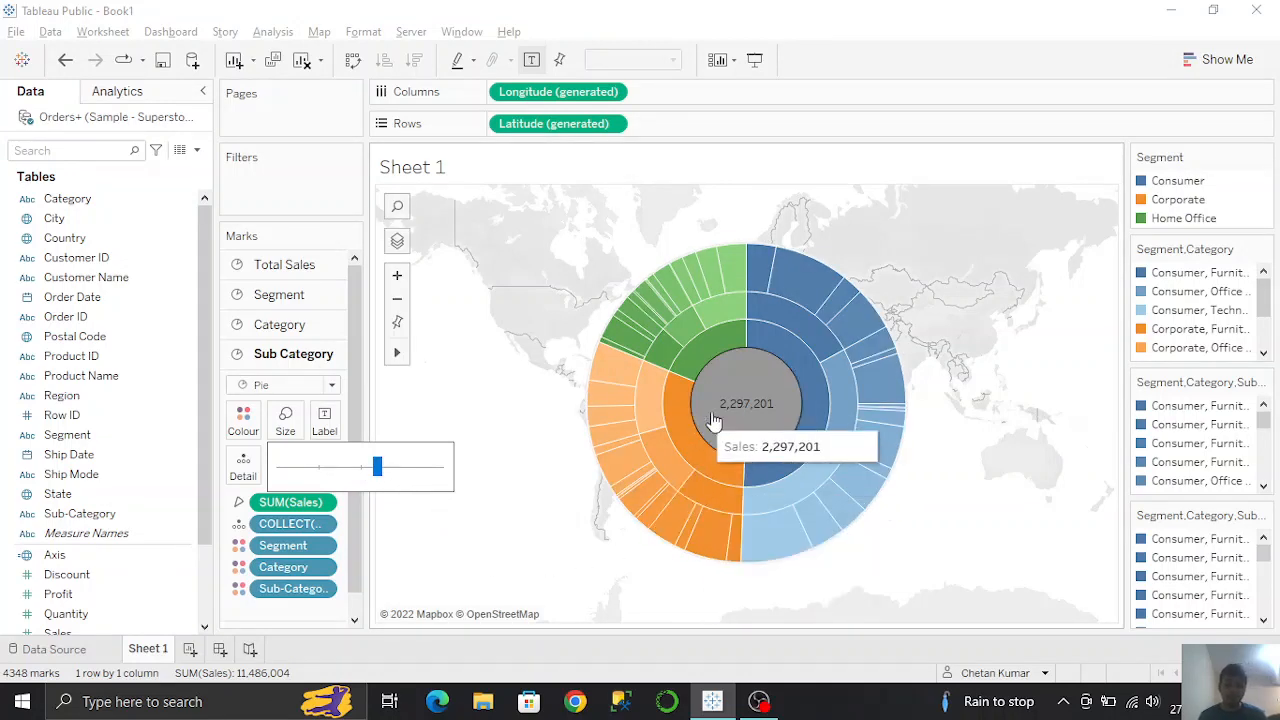
{"action": "mouse_move", "coordinate": [680, 404]}
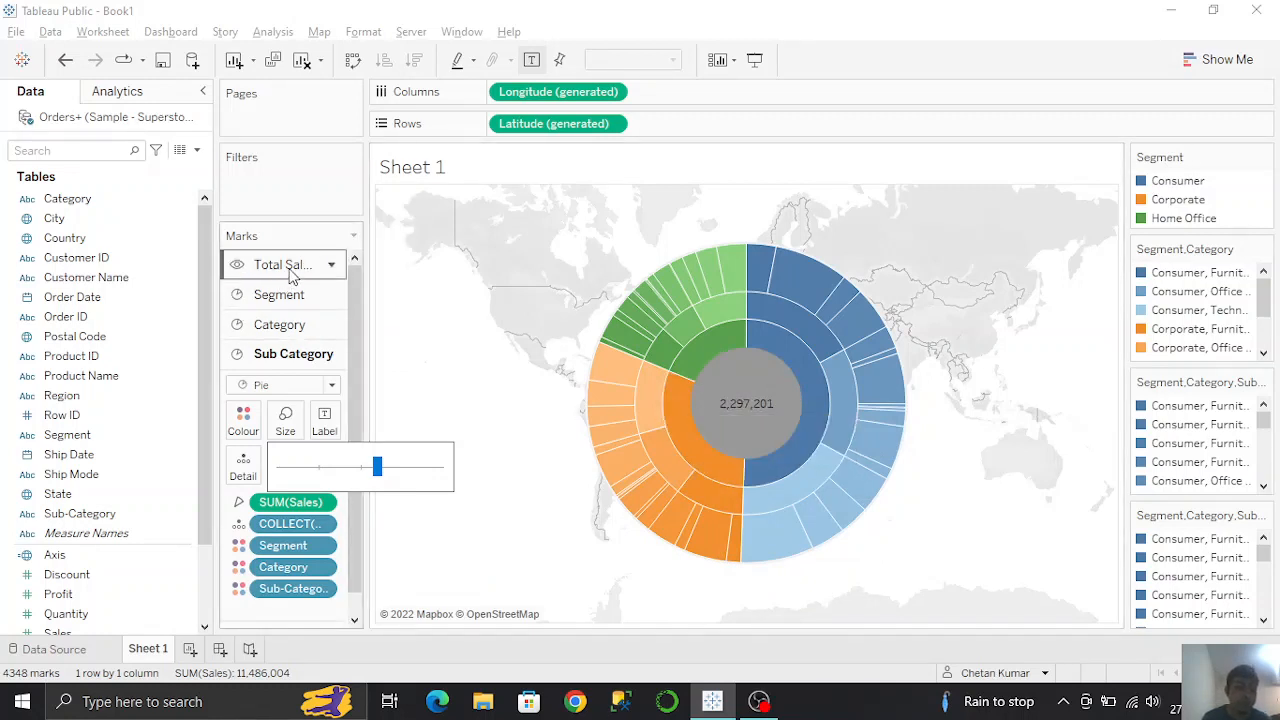
{"action": "mouse_move", "coordinate": [688, 430]}
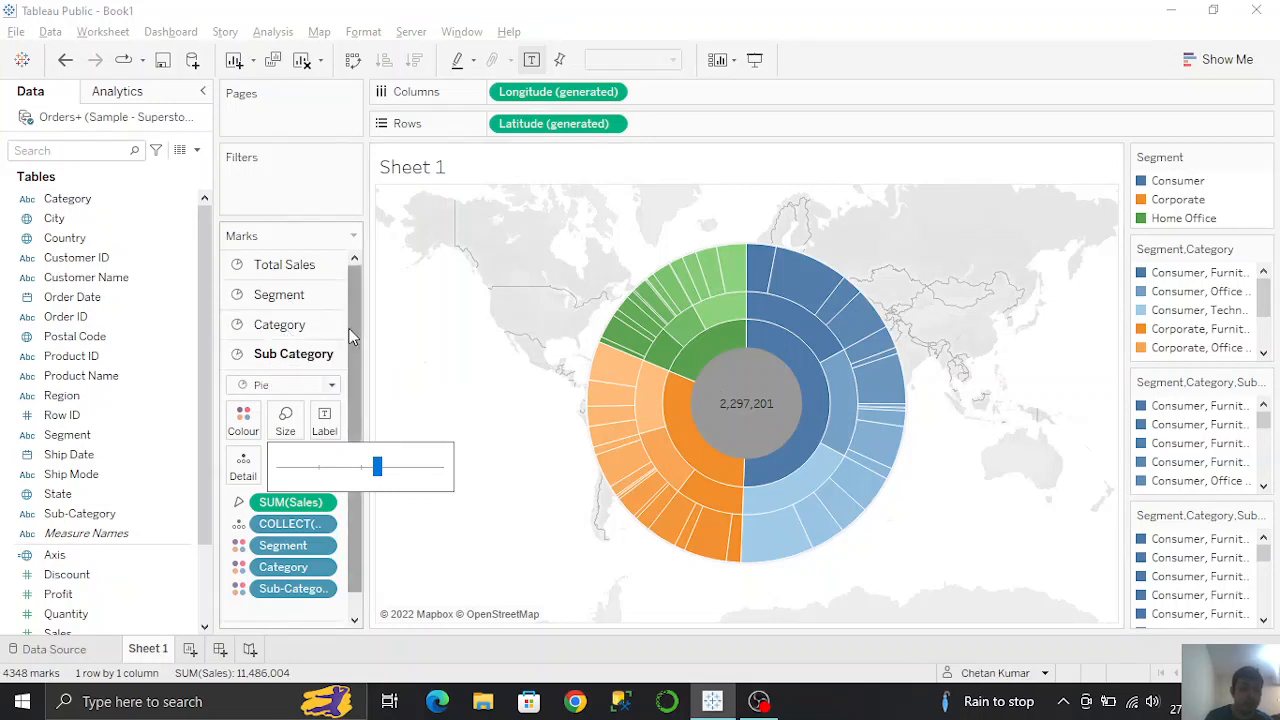
Step: Enlarge the Product ID pie into an outermost ring about as wide as the Sub Category ring
{"action": "scroll", "coordinate": [351, 332], "scroll_direction": "down", "scroll_amount": 2}
{"action": "left_click", "coordinate": [284, 614]}
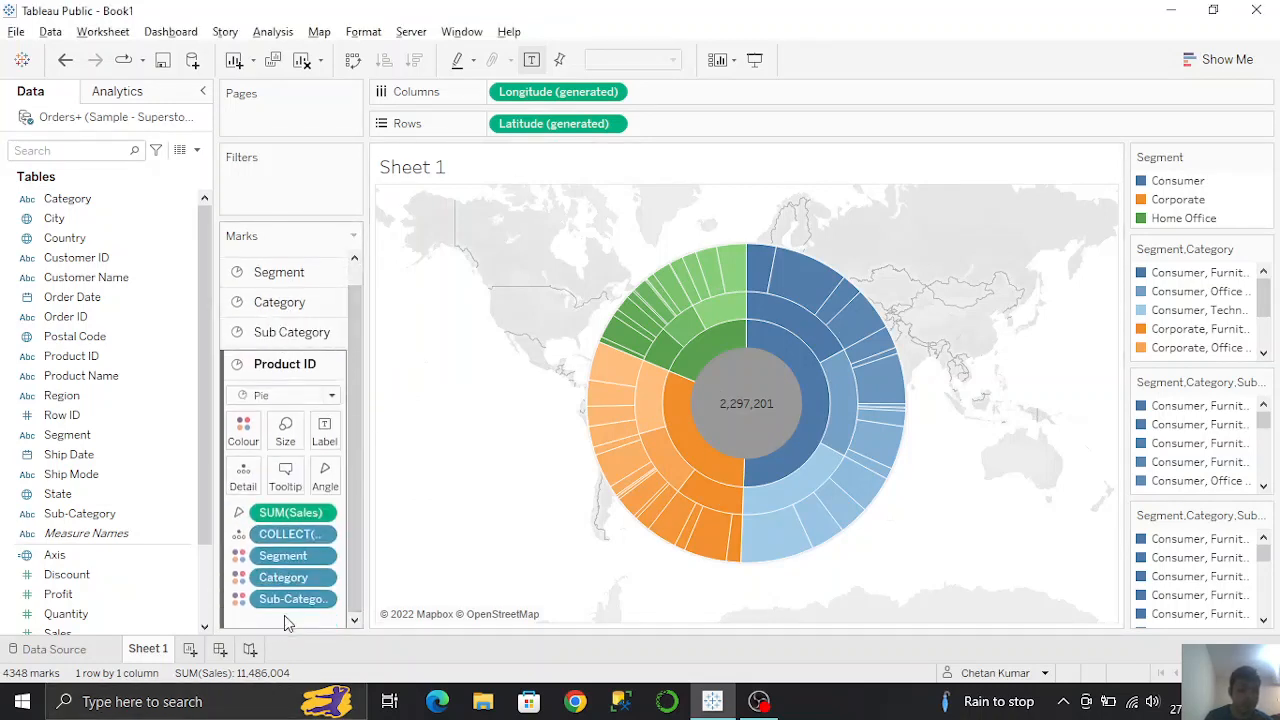
{"action": "left_click", "coordinate": [285, 430]}
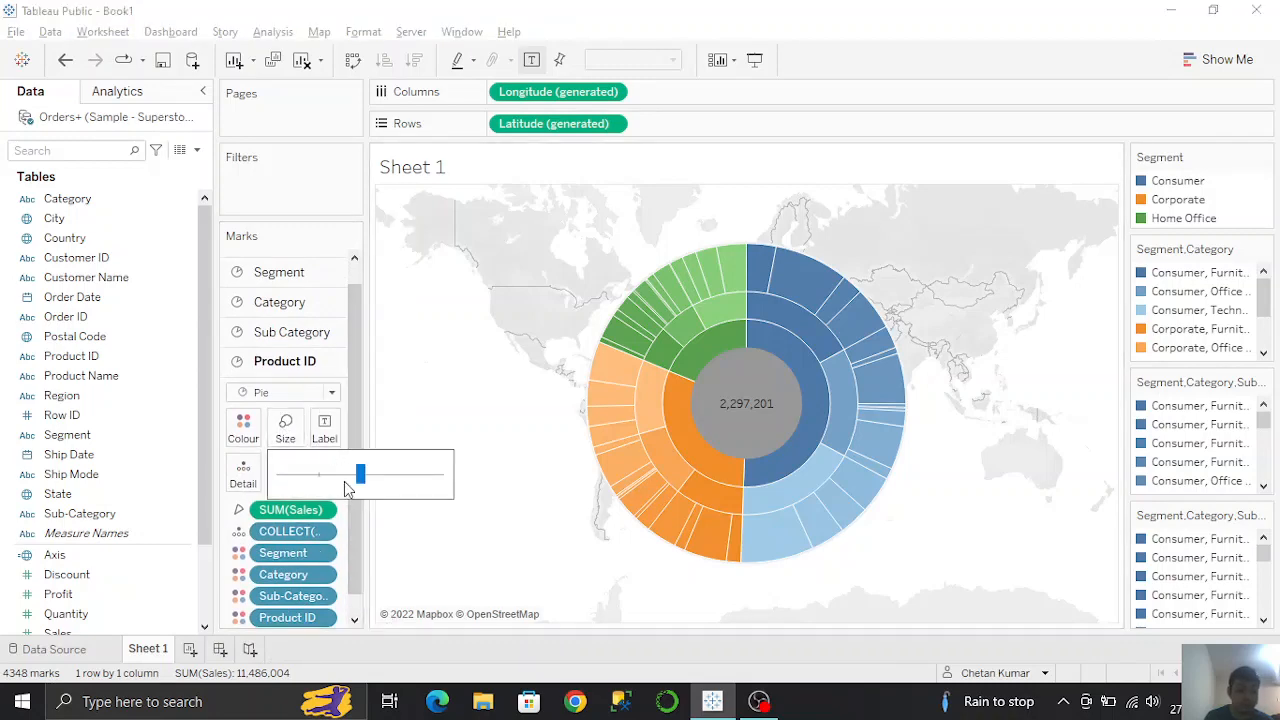
{"action": "left_click_drag", "start_coordinate": [361, 476], "coordinate": [399, 476]}
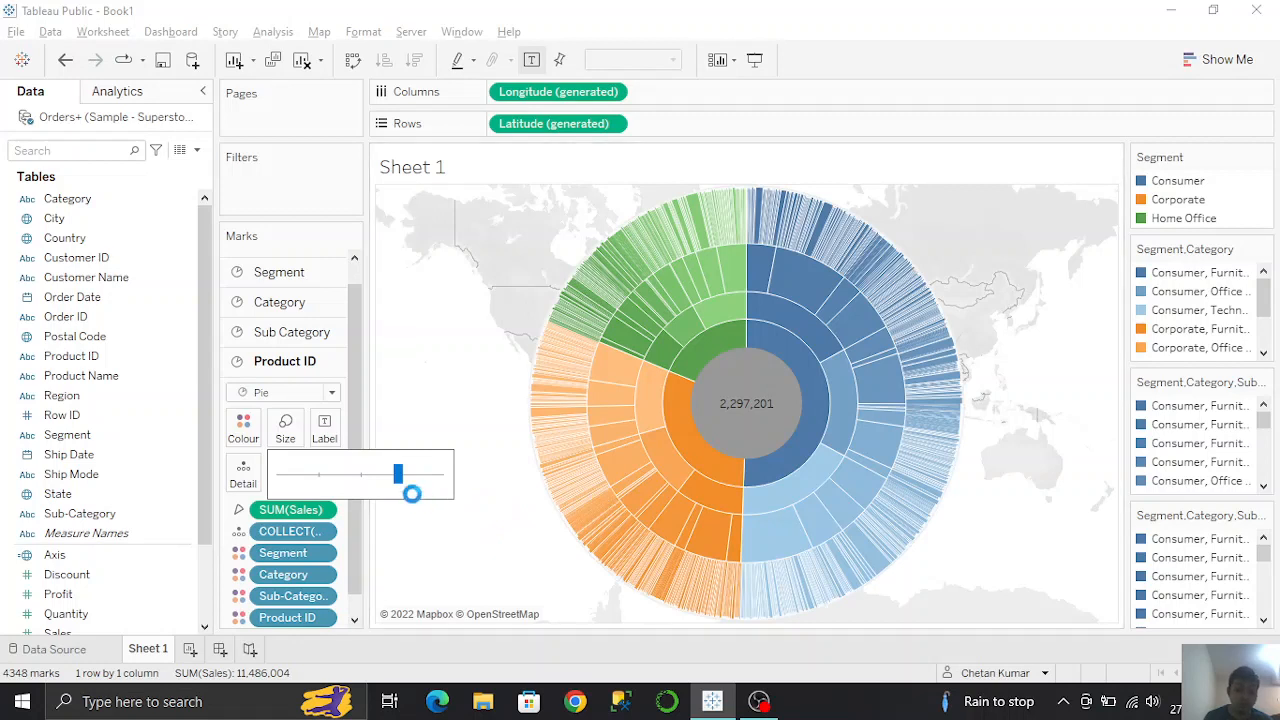
{"action": "left_click_drag", "start_coordinate": [399, 478], "coordinate": [388, 486]}
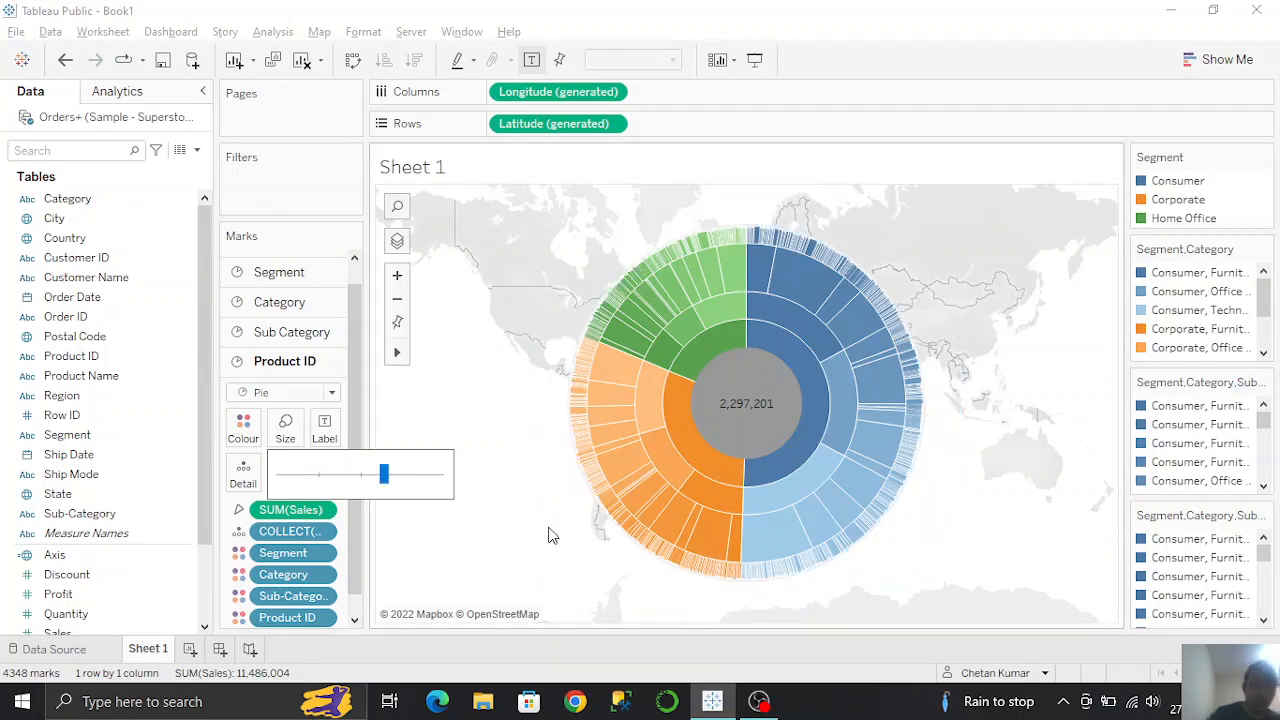
{"action": "left_click_drag", "start_coordinate": [386, 476], "coordinate": [407, 483]}
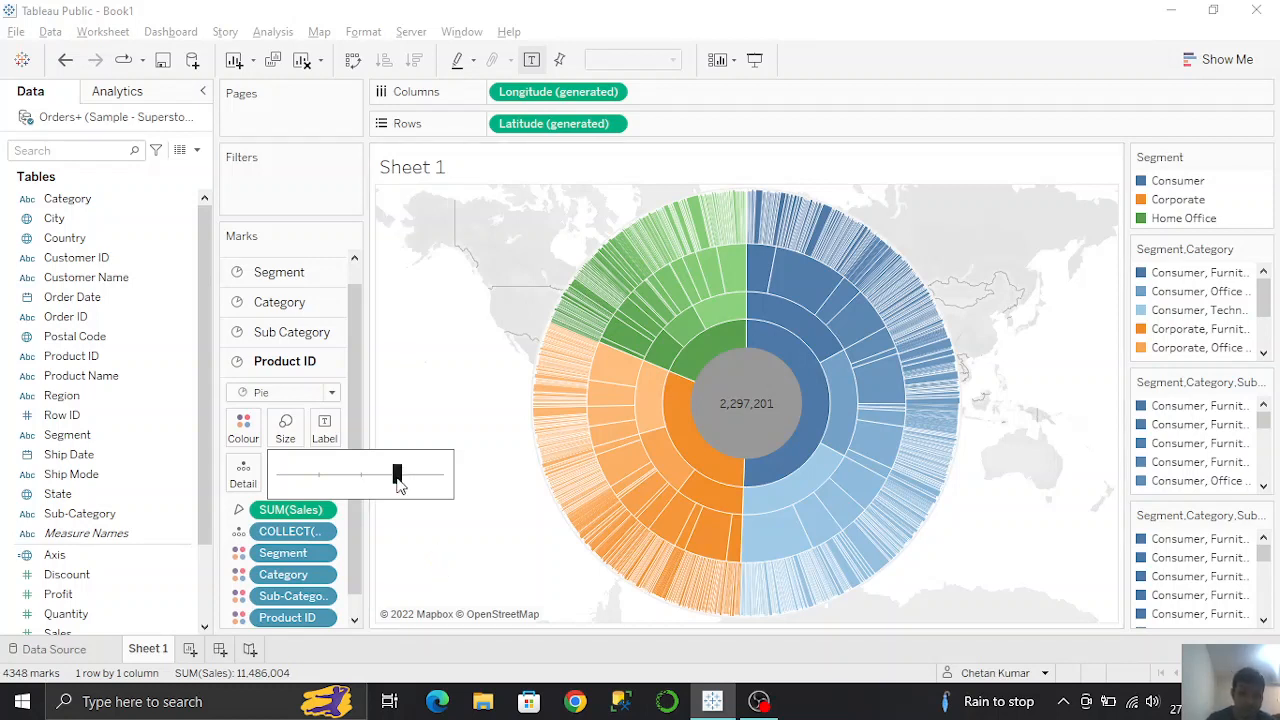
{"action": "left_click_drag", "start_coordinate": [425, 491], "coordinate": [449, 487]}
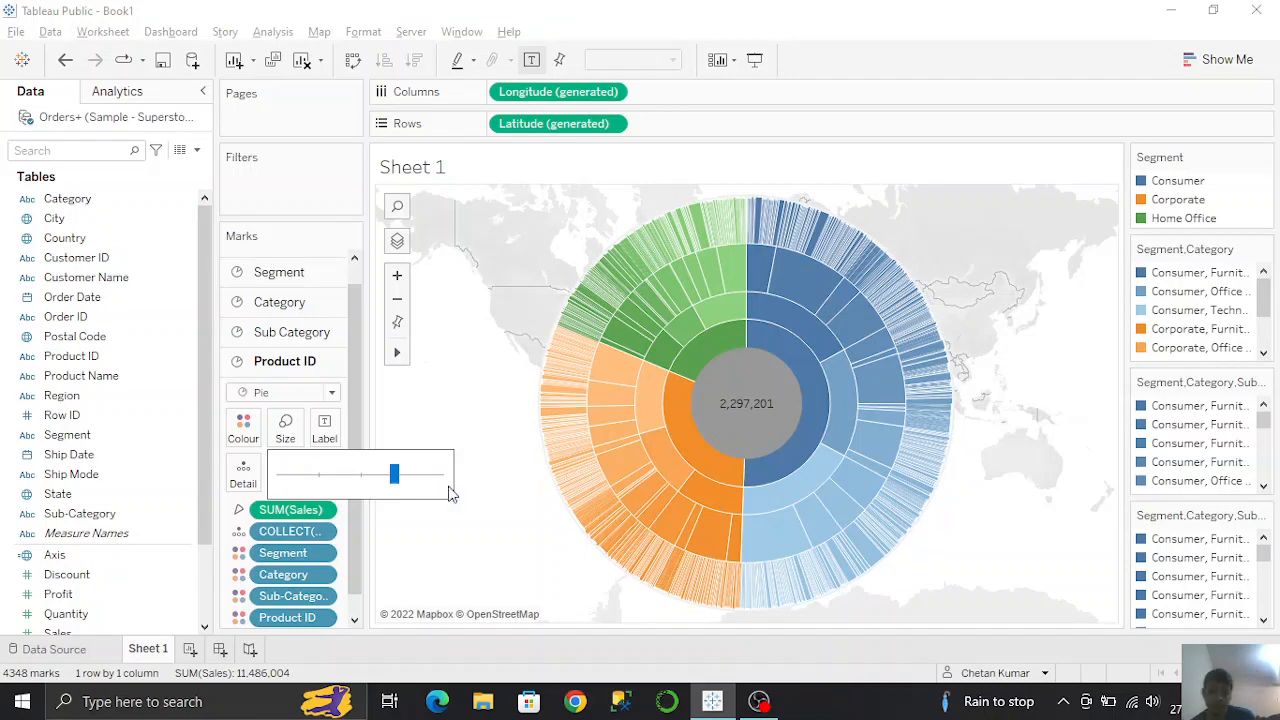
Step: In the Total Sales layer's label text, add a "Total Sales :" line above <SUM(Sales)>
{"action": "scroll", "coordinate": [329, 331], "scroll_direction": "up", "scroll_amount": 1}
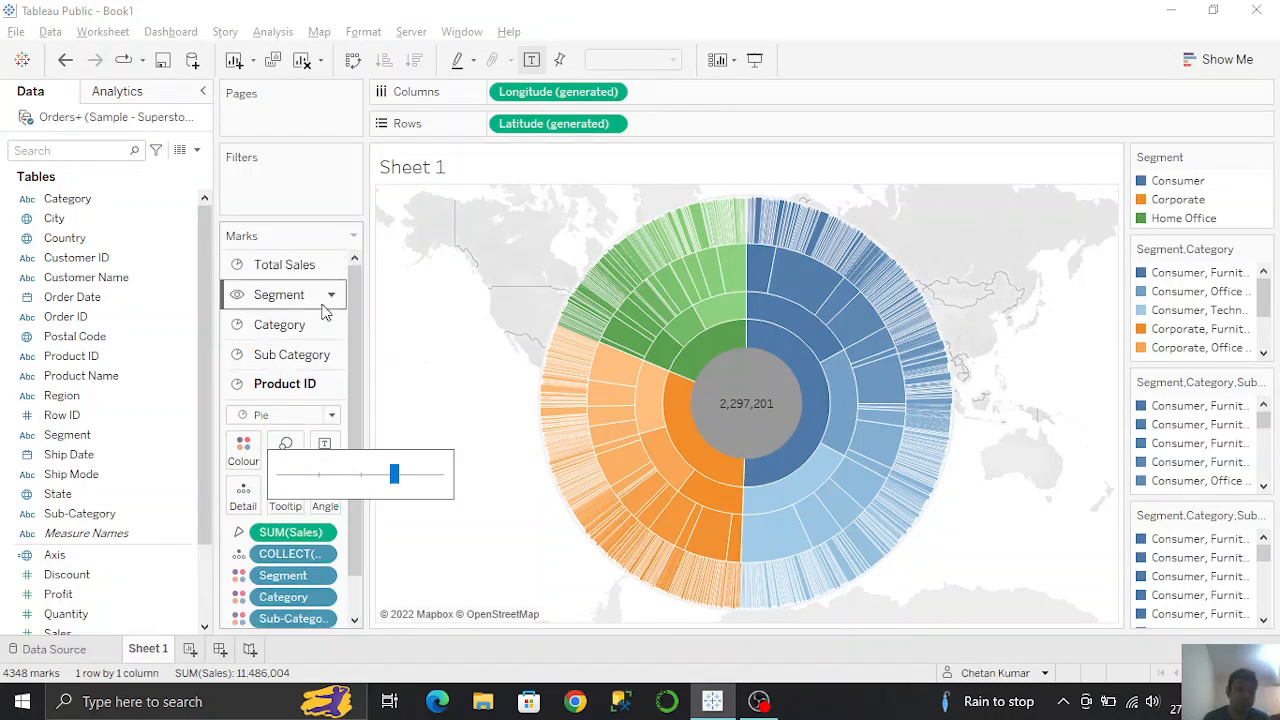
{"action": "left_click", "coordinate": [286, 264]}
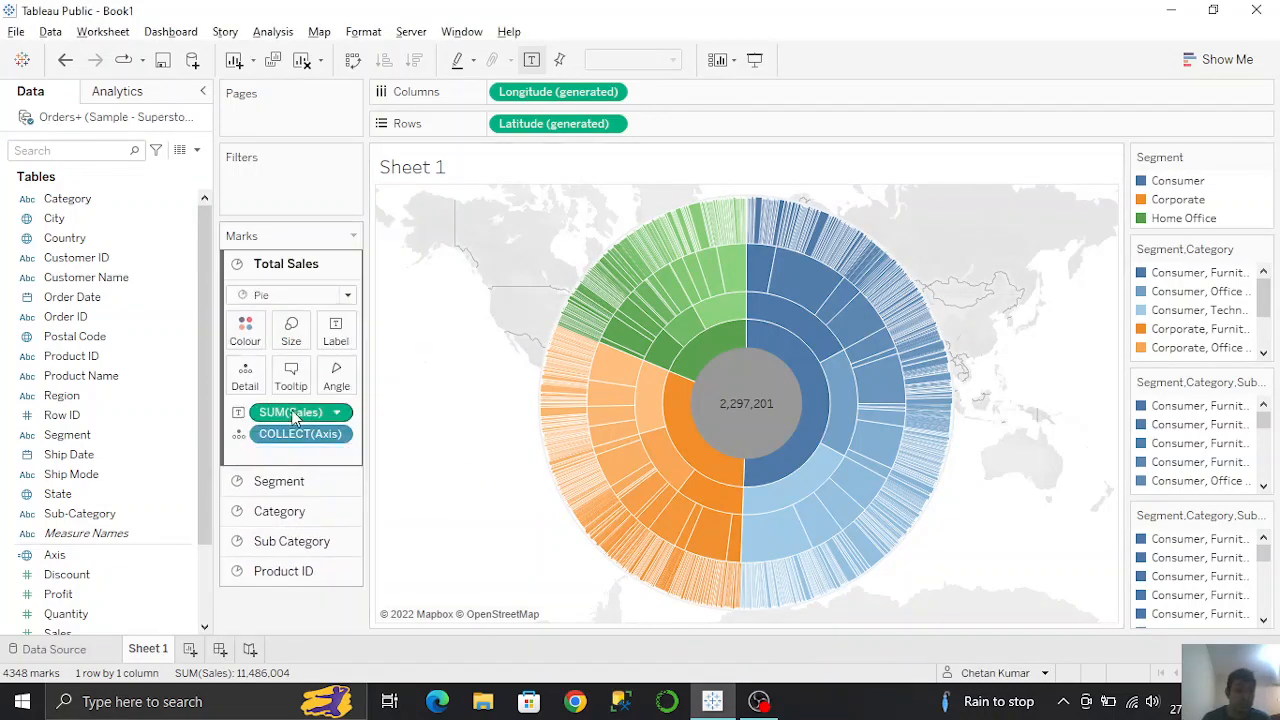
{"action": "left_click", "coordinate": [292, 334]}
{"action": "left_click", "coordinate": [336, 332]}
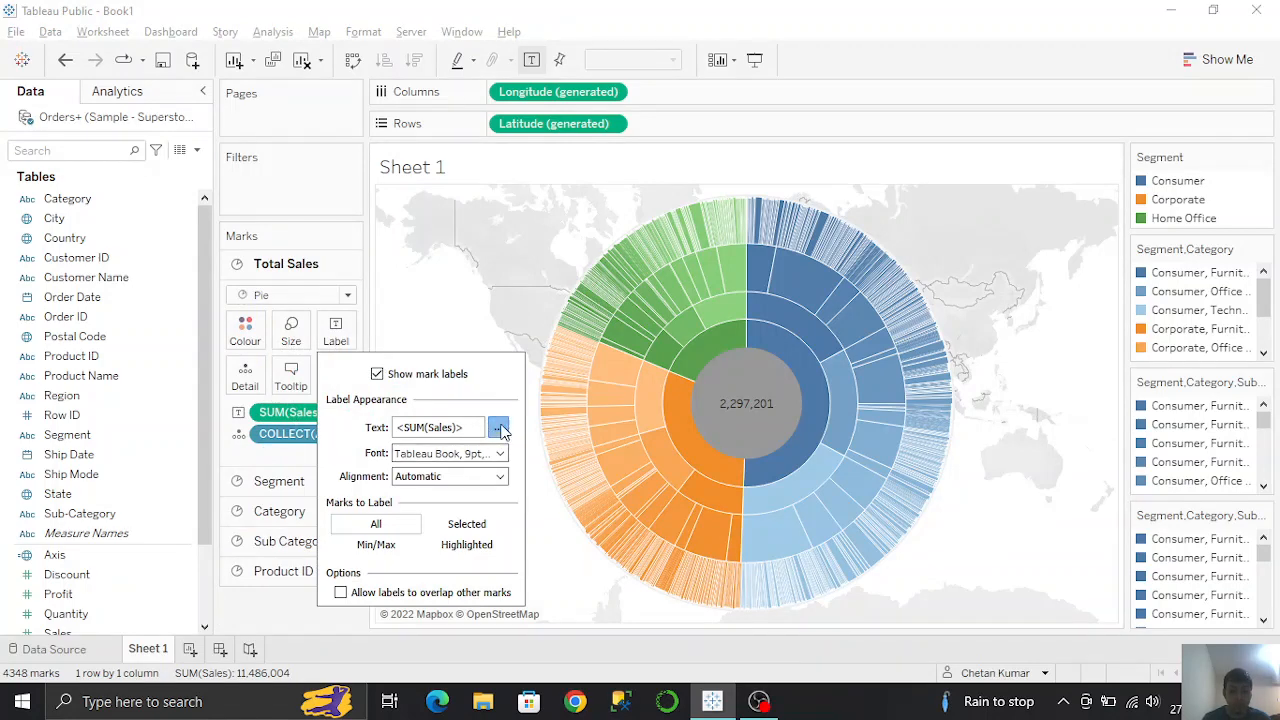
{"action": "left_click", "coordinate": [499, 428]}
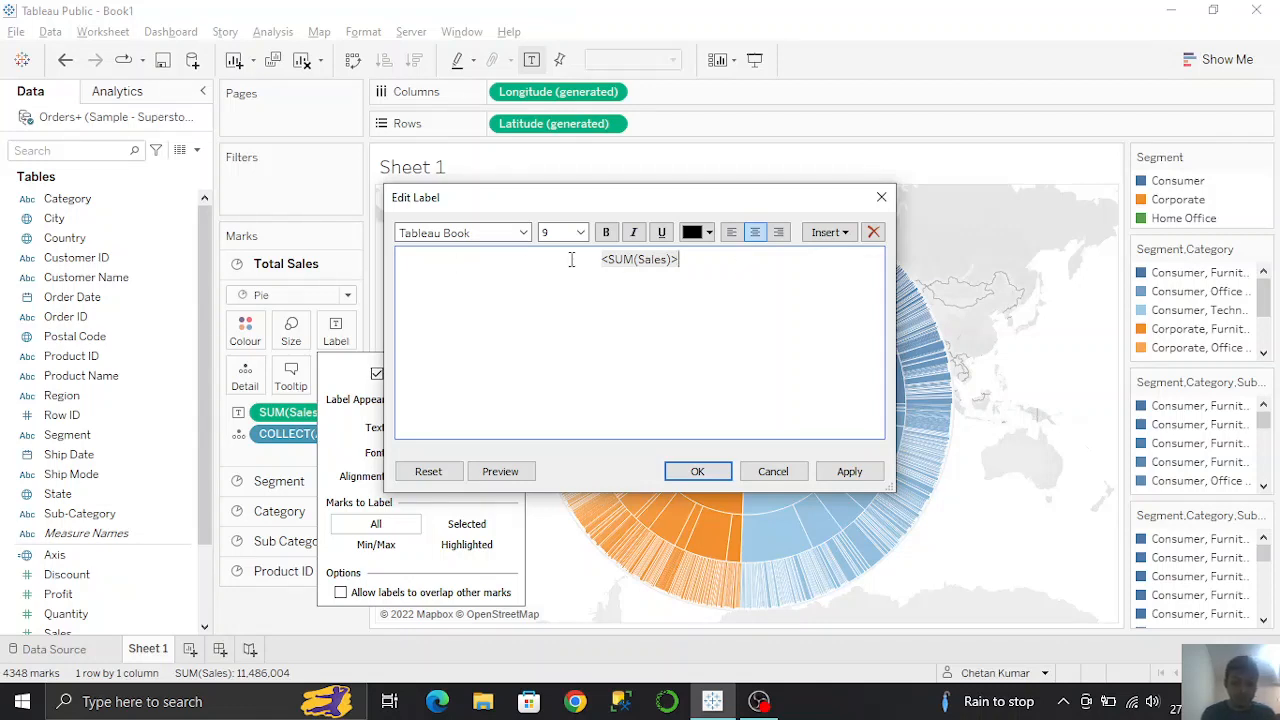
{"action": "type", "text": "T"}
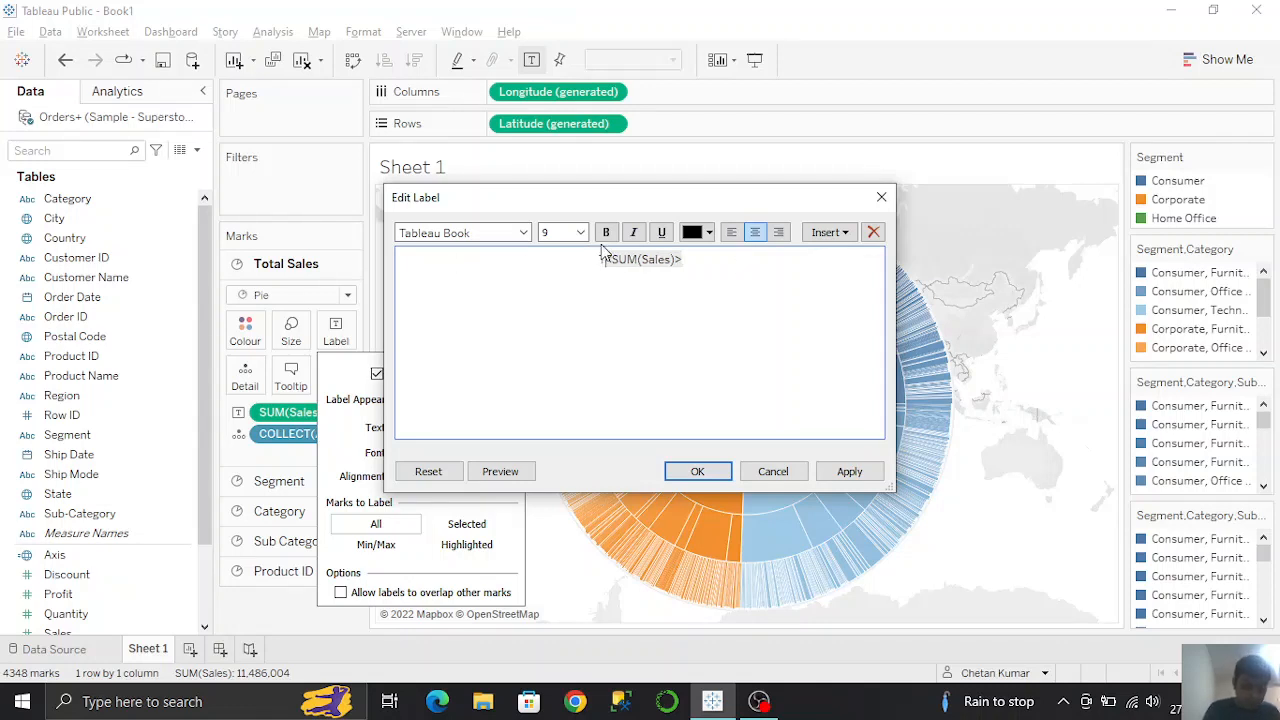
{"action": "type", "text": "otal Sa"}
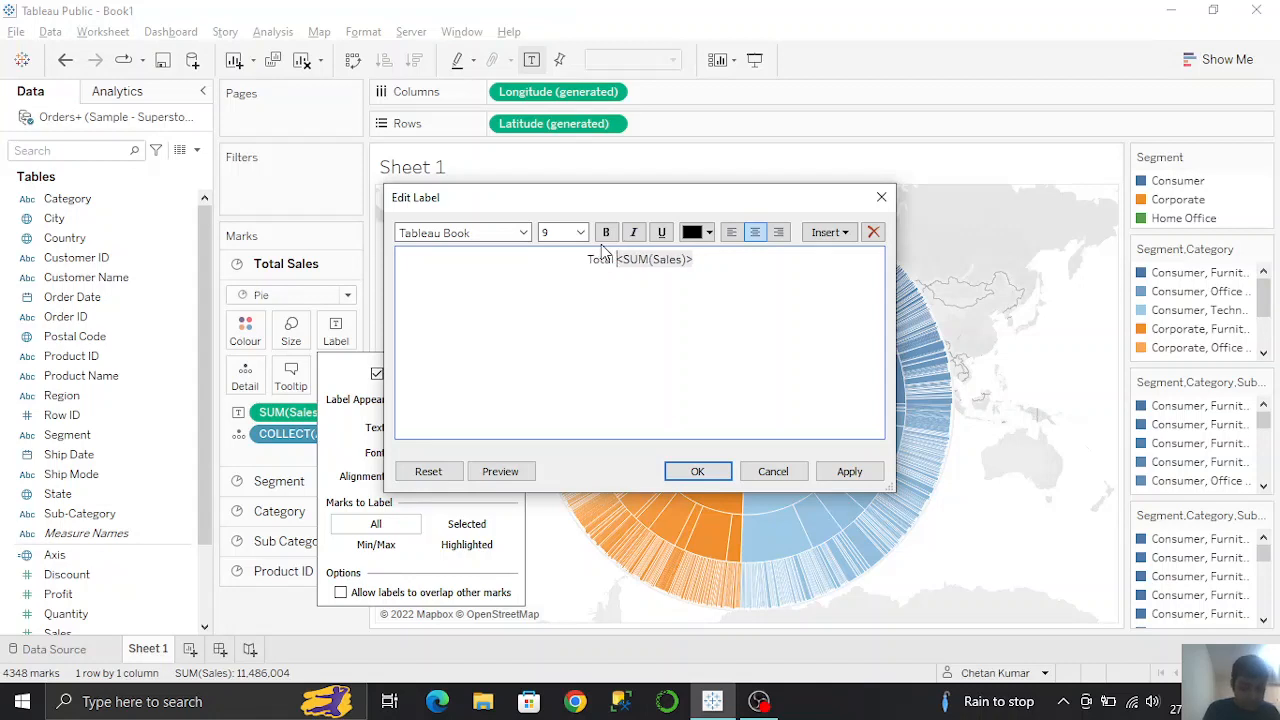
{"action": "type", "text": "les "}
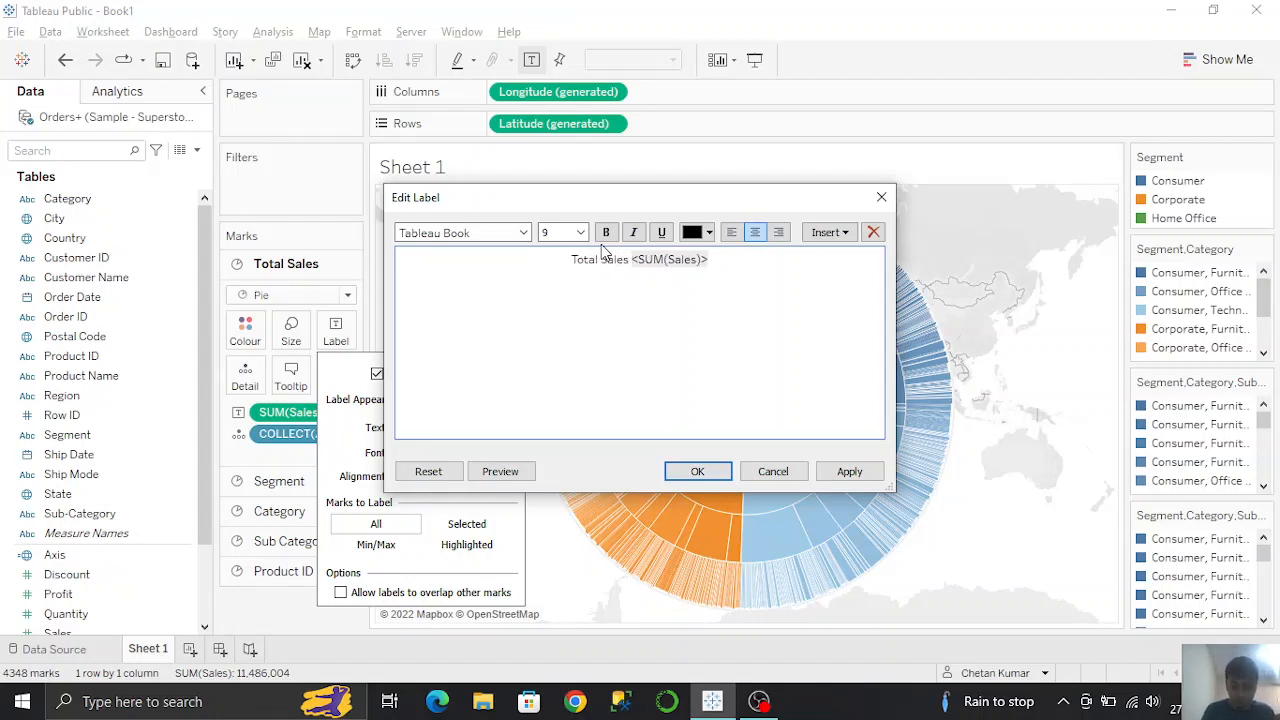
{"action": "type", "text": ":"}
{"action": "key", "text": "Return"}
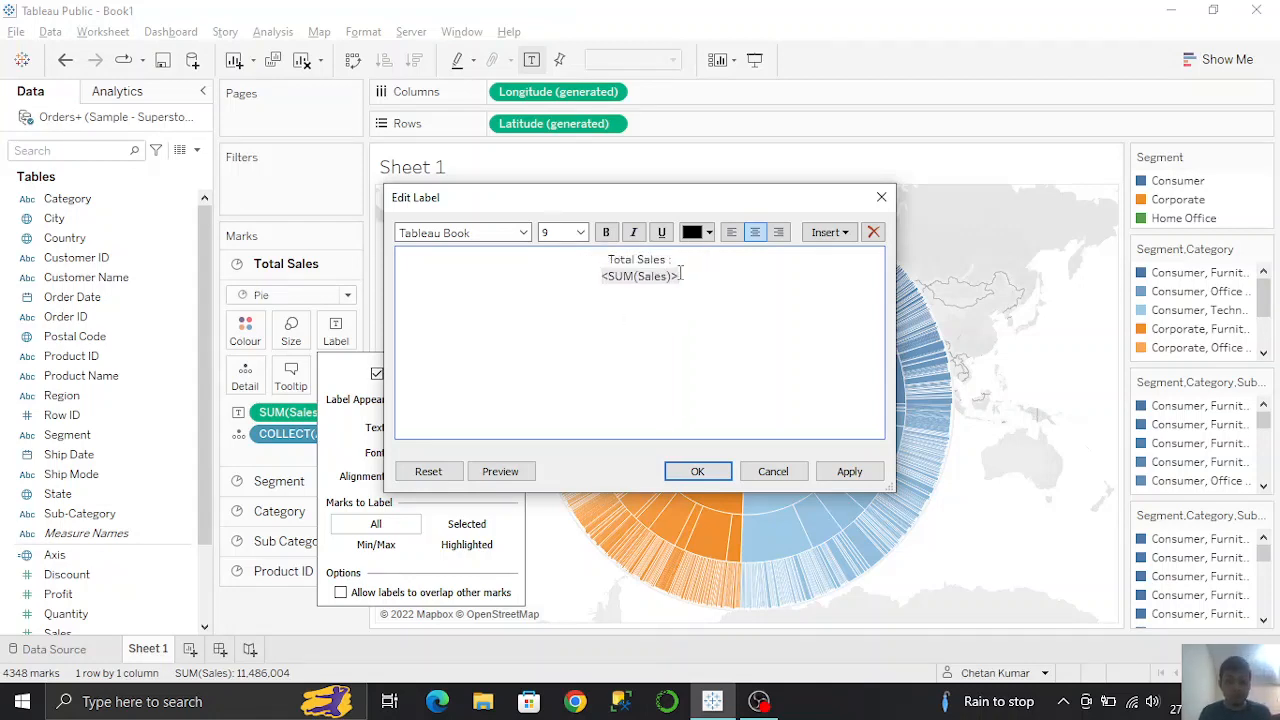
Step: Set the "Total Sales :" line to font size 10 and the <SUM(Sales)> line to 14
{"action": "key", "text": "ctrl+a"}
{"action": "left_click", "coordinate": [580, 232]}
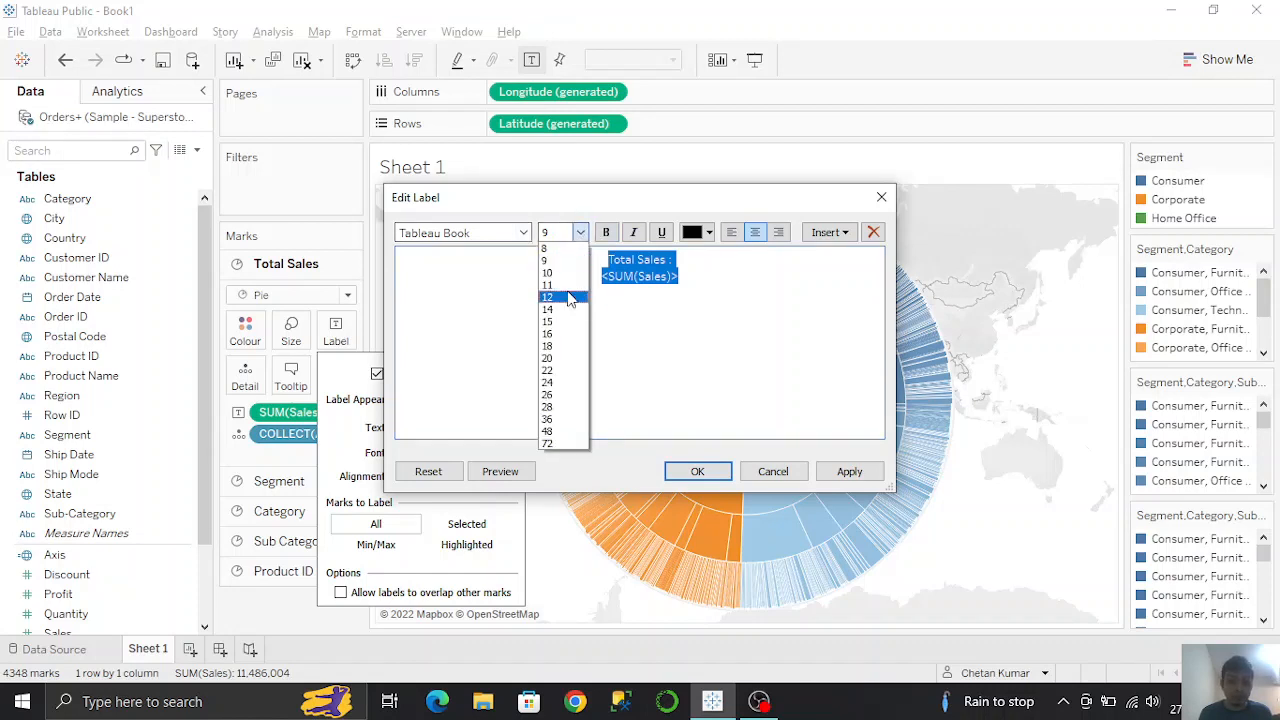
{"action": "left_click", "coordinate": [718, 258]}
{"action": "left_click_drag", "start_coordinate": [677, 259], "coordinate": [608, 259]}
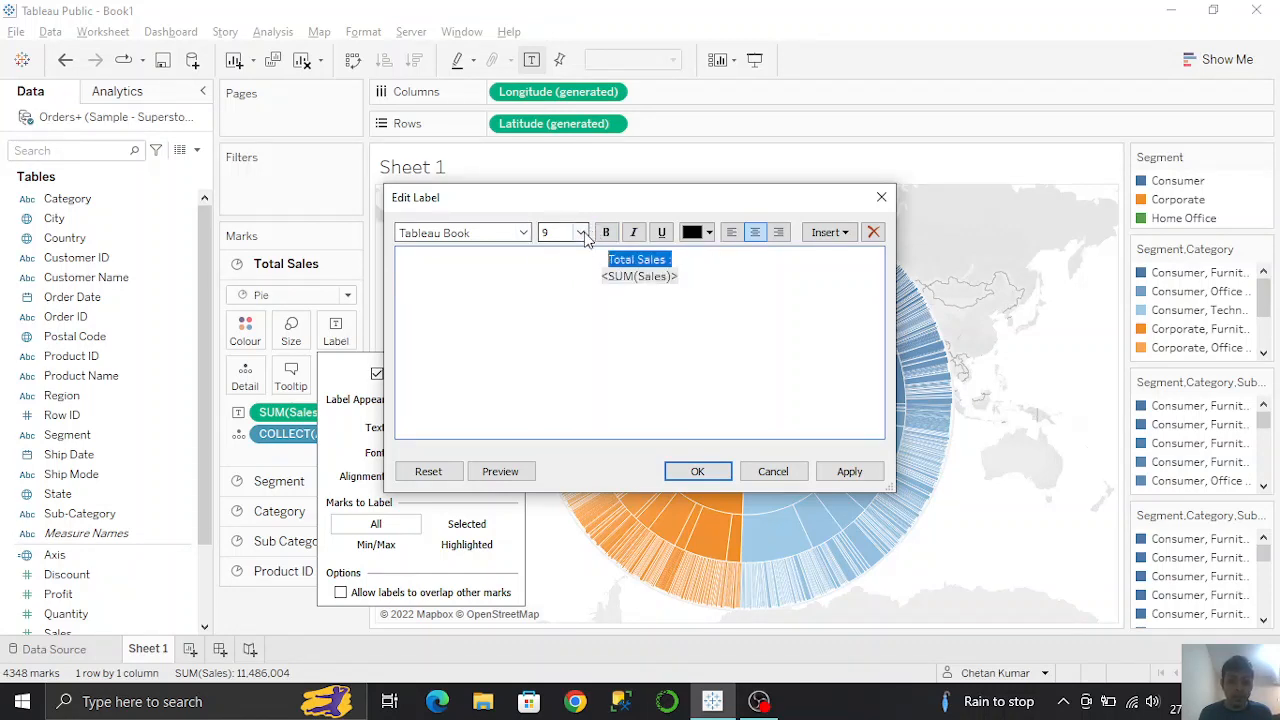
{"action": "left_click", "coordinate": [580, 232]}
{"action": "left_click", "coordinate": [566, 277]}
{"action": "left_click_drag", "start_coordinate": [712, 276], "coordinate": [579, 279]}
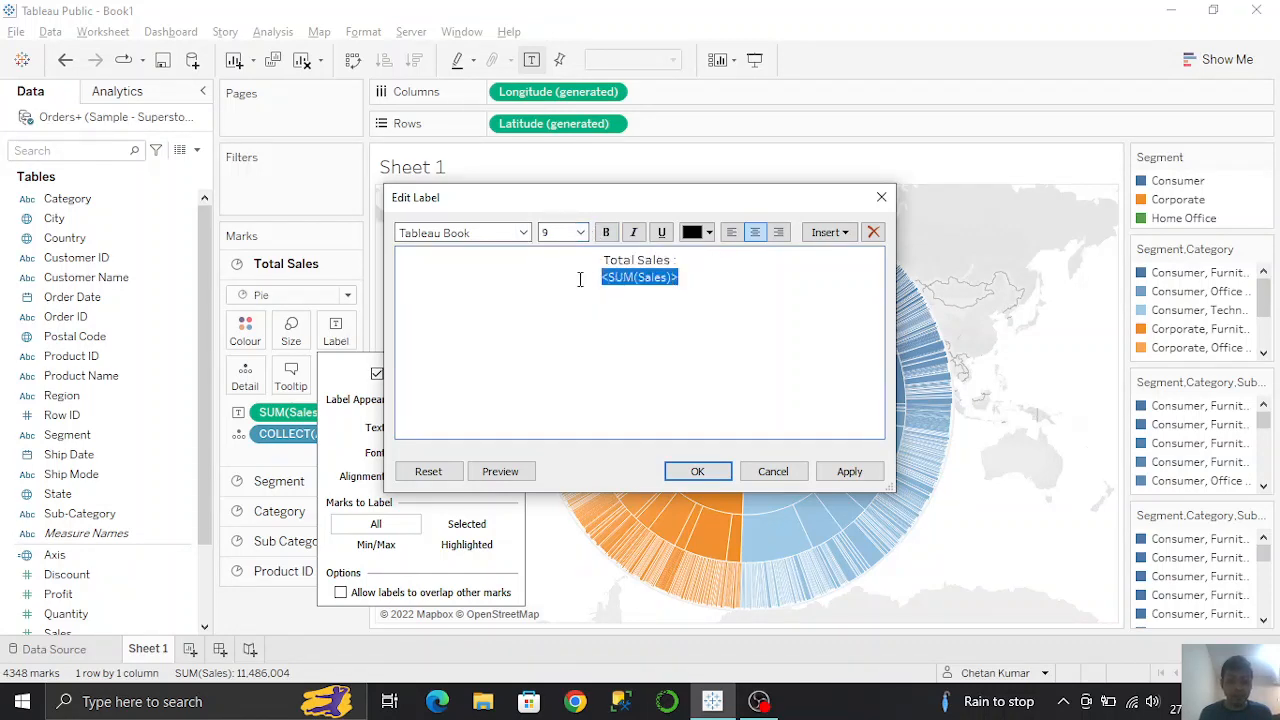
{"action": "left_click", "coordinate": [579, 233]}
{"action": "left_click", "coordinate": [563, 307]}
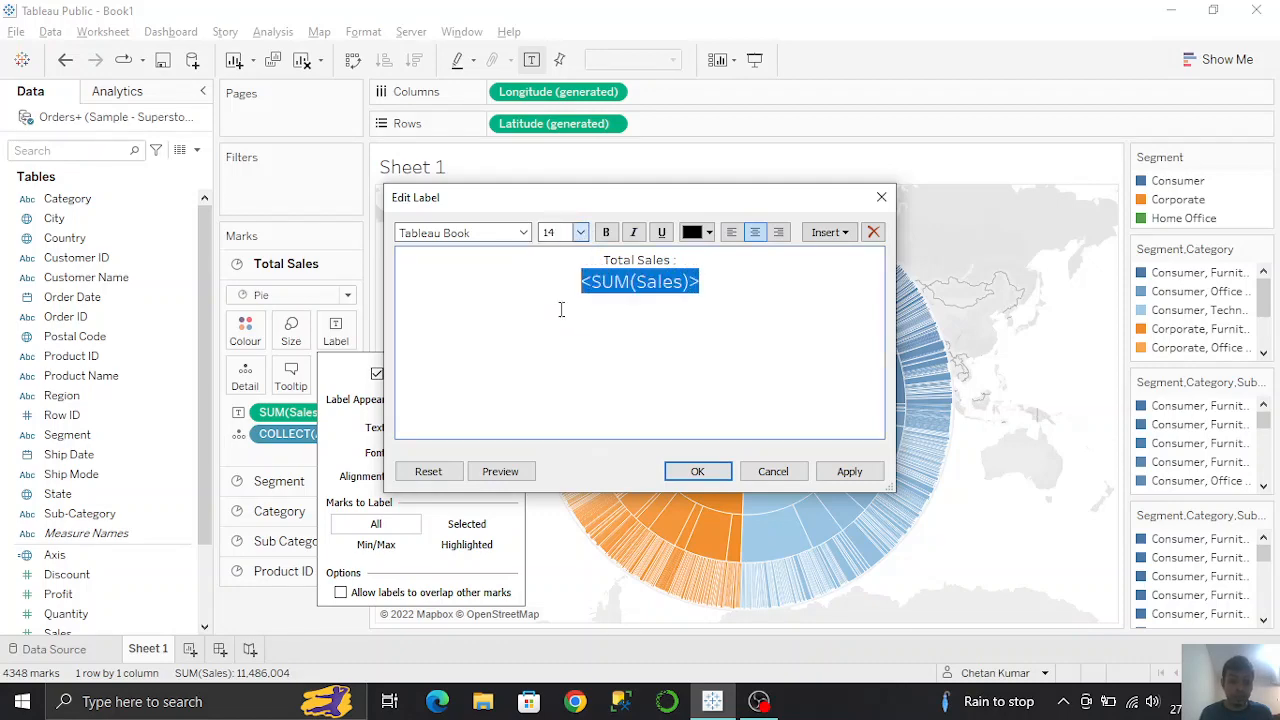
Step: Change both lines of the Total Sales label to the Tableau Bold font and apply the label
{"action": "left_click", "coordinate": [523, 233]}
{"action": "left_click", "coordinate": [723, 297]}
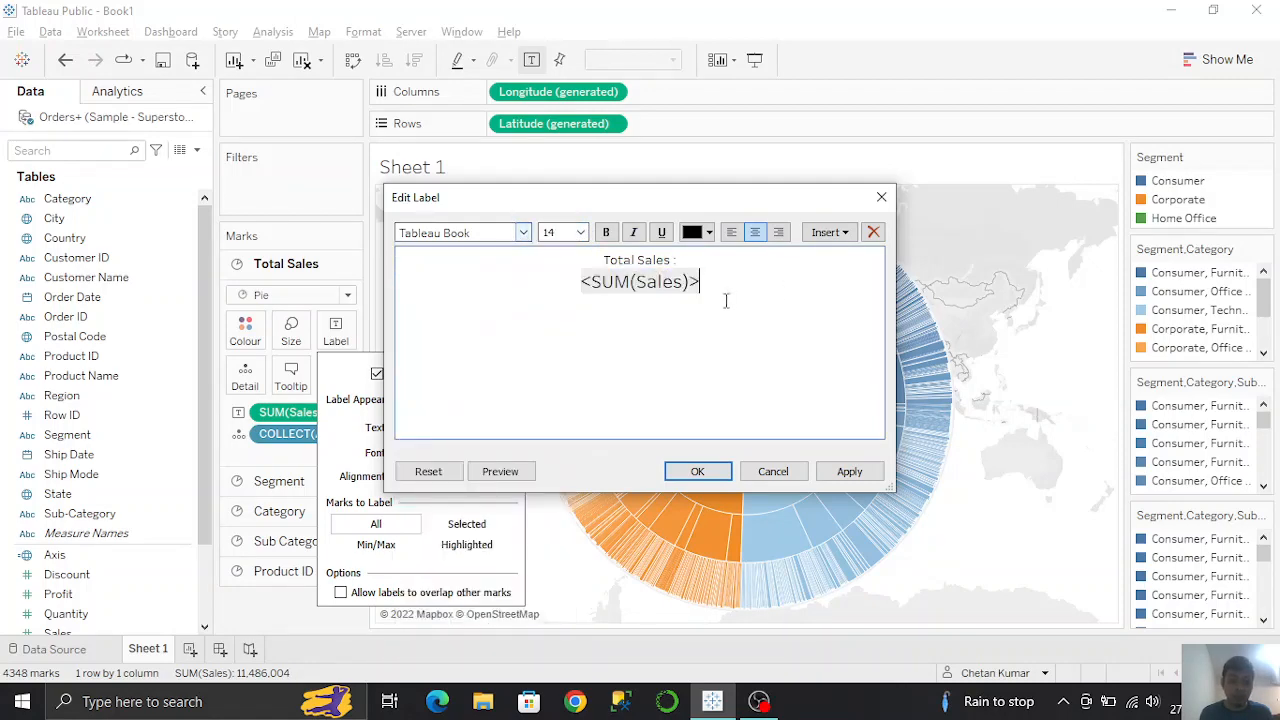
{"action": "left_click_drag", "start_coordinate": [723, 297], "coordinate": [530, 253]}
{"action": "left_click", "coordinate": [523, 233]}
{"action": "left_click", "coordinate": [465, 260]}
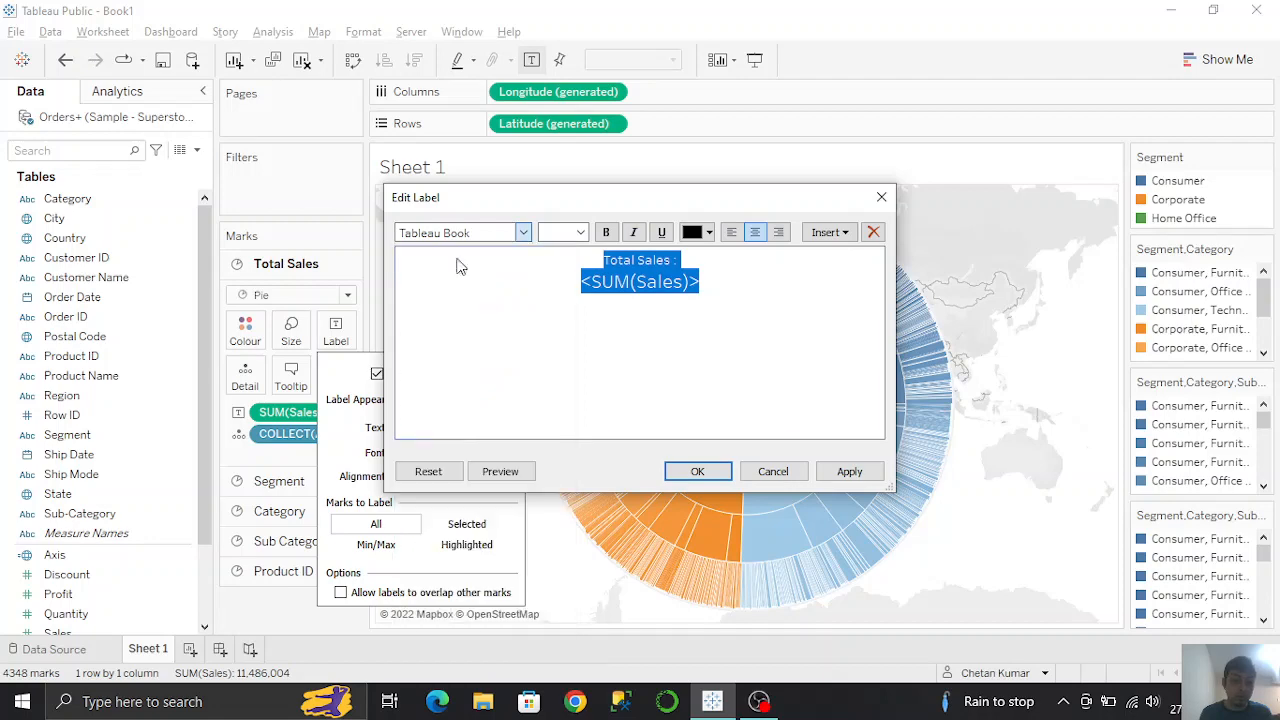
{"action": "left_click", "coordinate": [698, 472]}
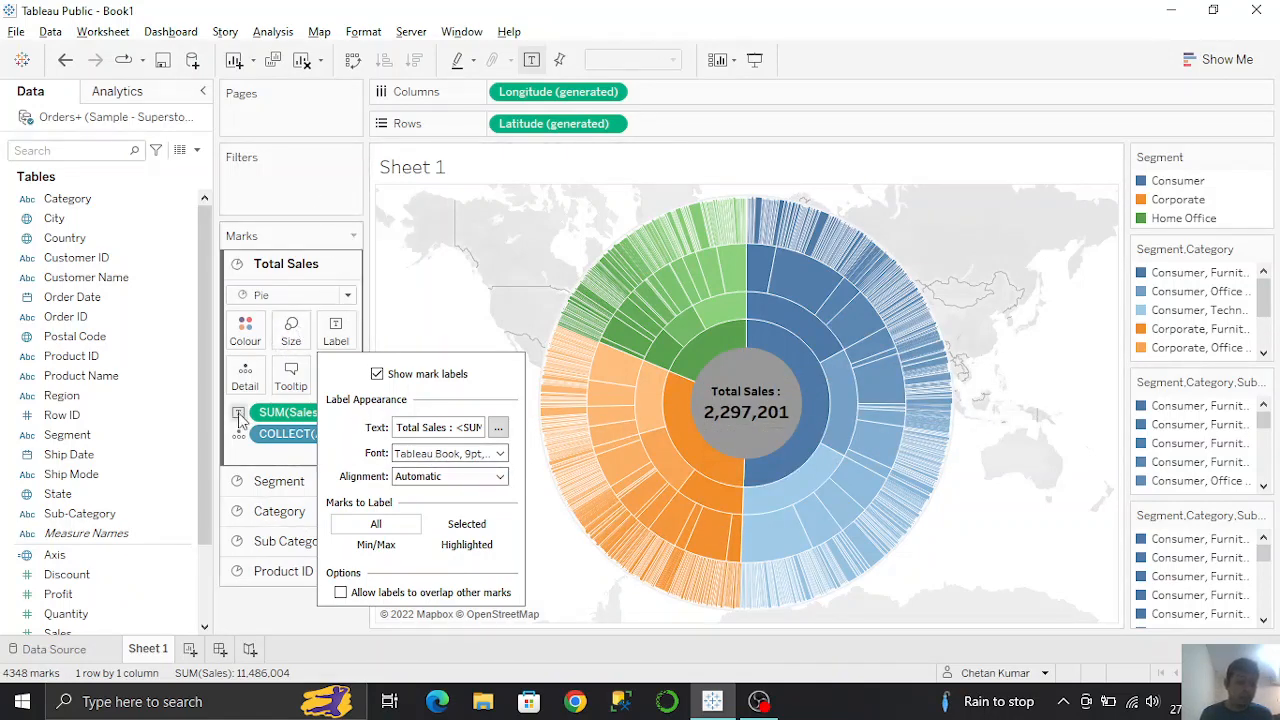
Step: Format SUM(Sales) in the Total Sales layer as custom currency with a $ prefix and display units of Millions (M)
{"action": "left_click", "coordinate": [265, 420]}
{"action": "left_click", "coordinate": [336, 414]}
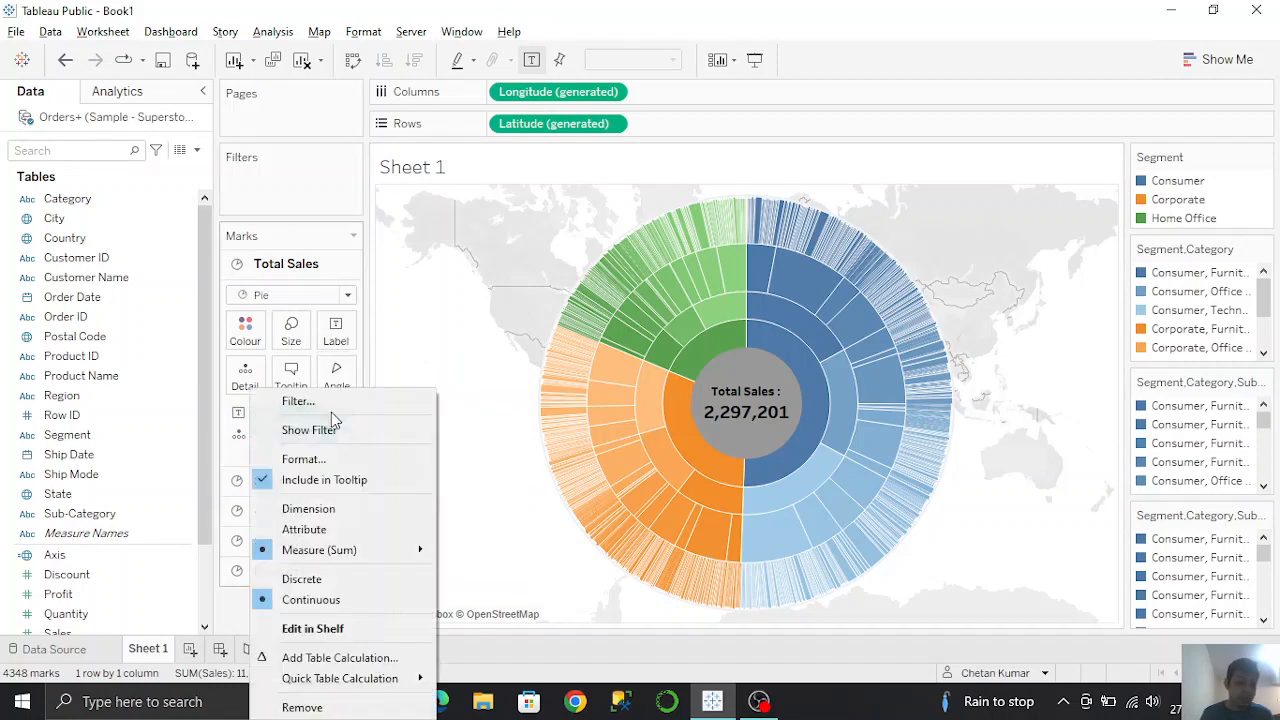
{"action": "left_click", "coordinate": [300, 459]}
{"action": "left_click", "coordinate": [121, 262]}
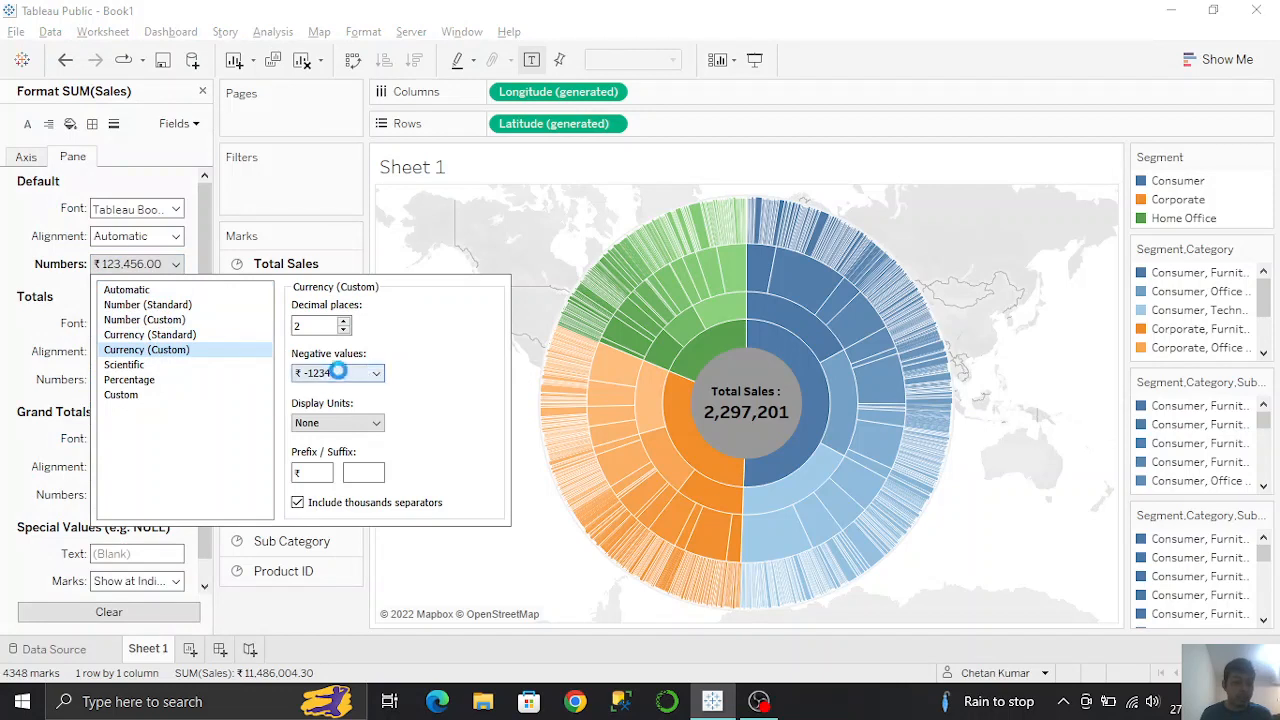
{"action": "double_click", "coordinate": [303, 470]}
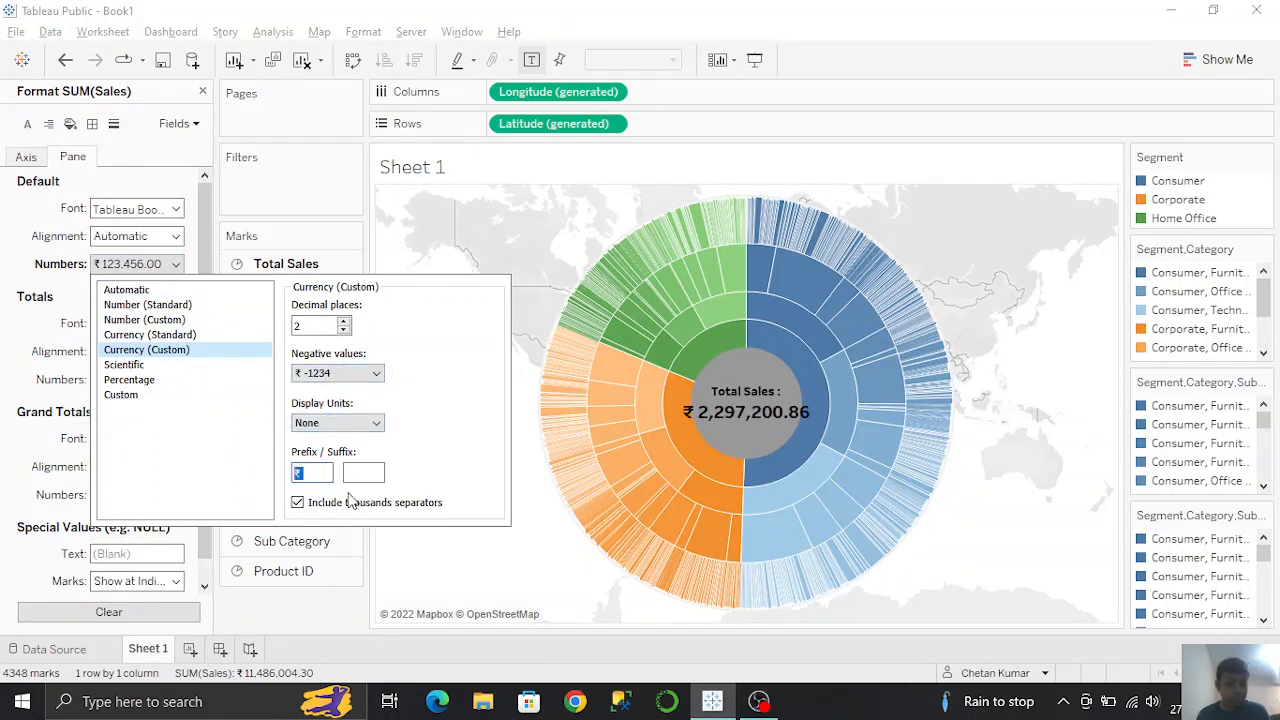
{"action": "type", "text": "$"}
{"action": "left_click", "coordinate": [330, 423]}
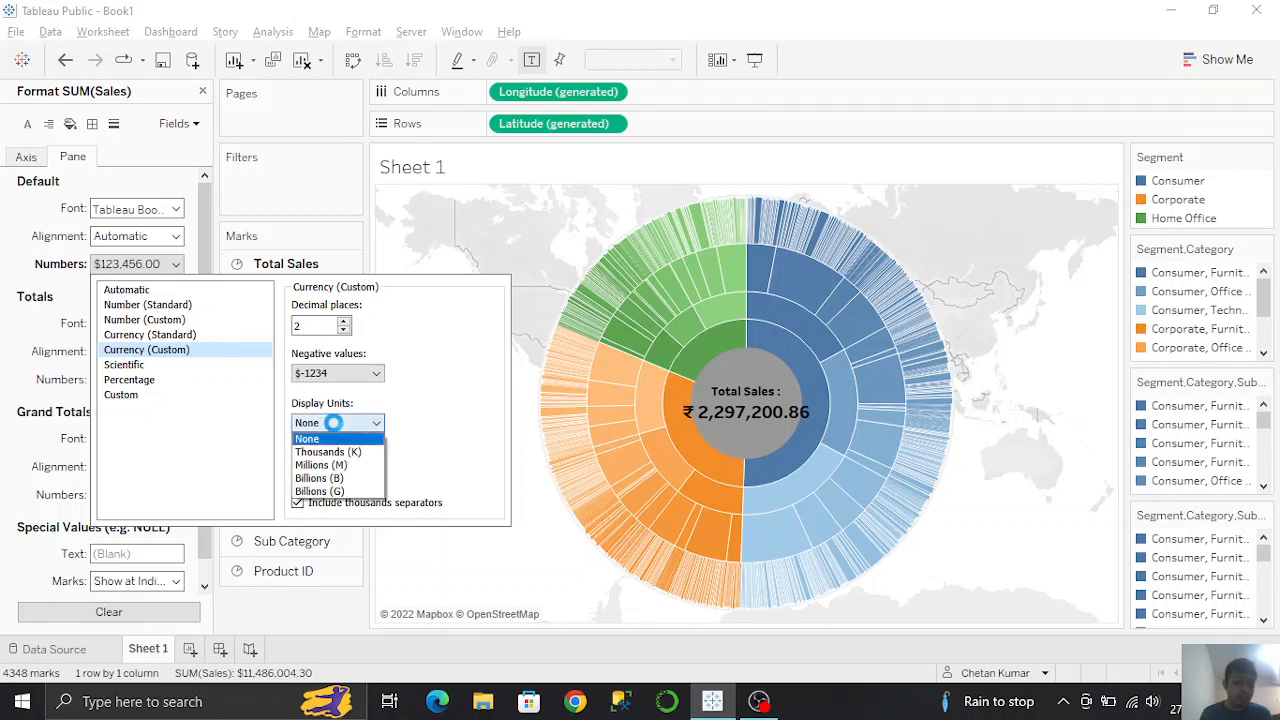
{"action": "left_click", "coordinate": [332, 466]}
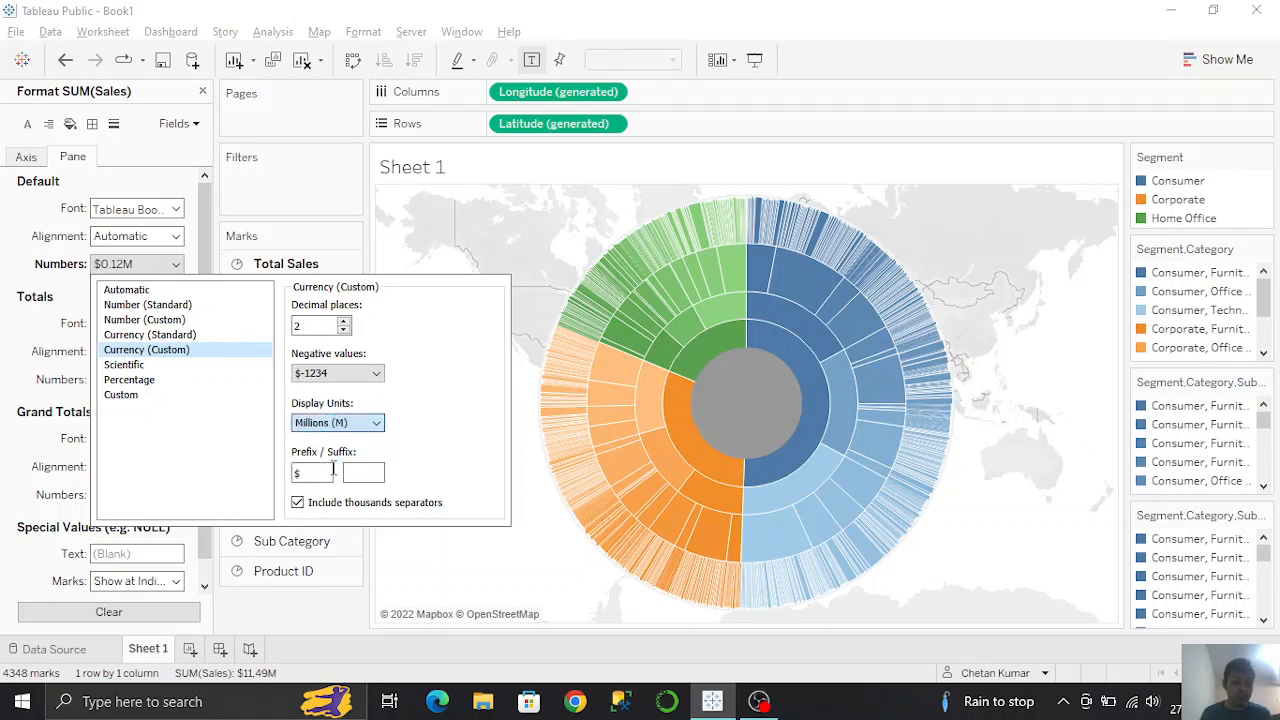
{"action": "left_click", "coordinate": [295, 614]}
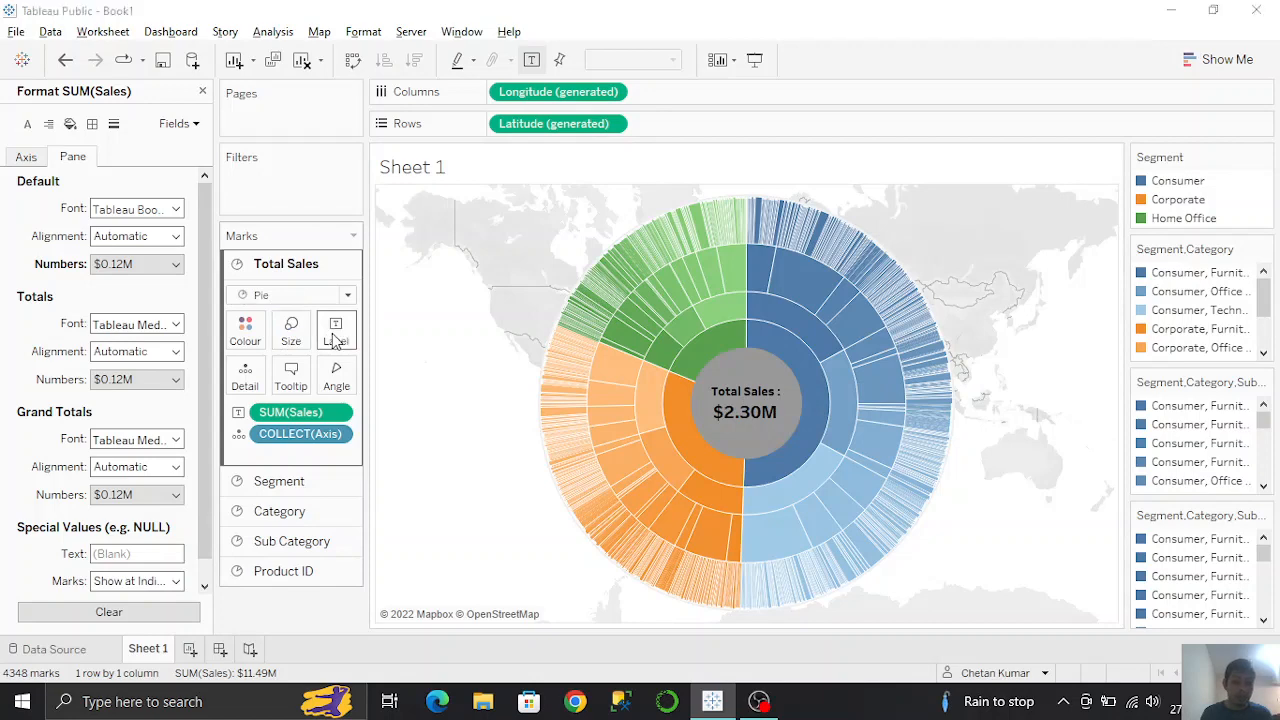
Step: Slightly enlarge the "Total Sales :" line, set <SUM(Sales)> to font size 15, and close the number formatting settings
{"action": "left_click", "coordinate": [332, 336]}
{"action": "left_click", "coordinate": [498, 428]}
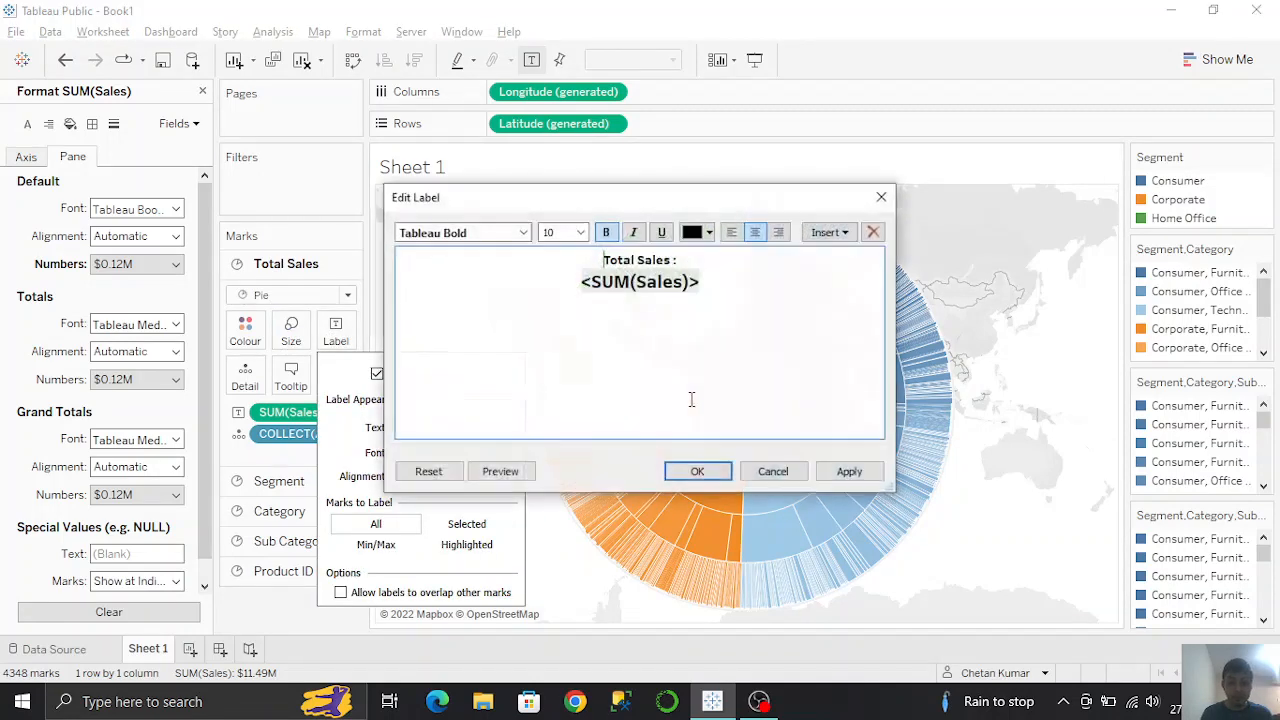
{"action": "left_click_drag", "start_coordinate": [724, 262], "coordinate": [536, 250]}
{"action": "left_click", "coordinate": [578, 232]}
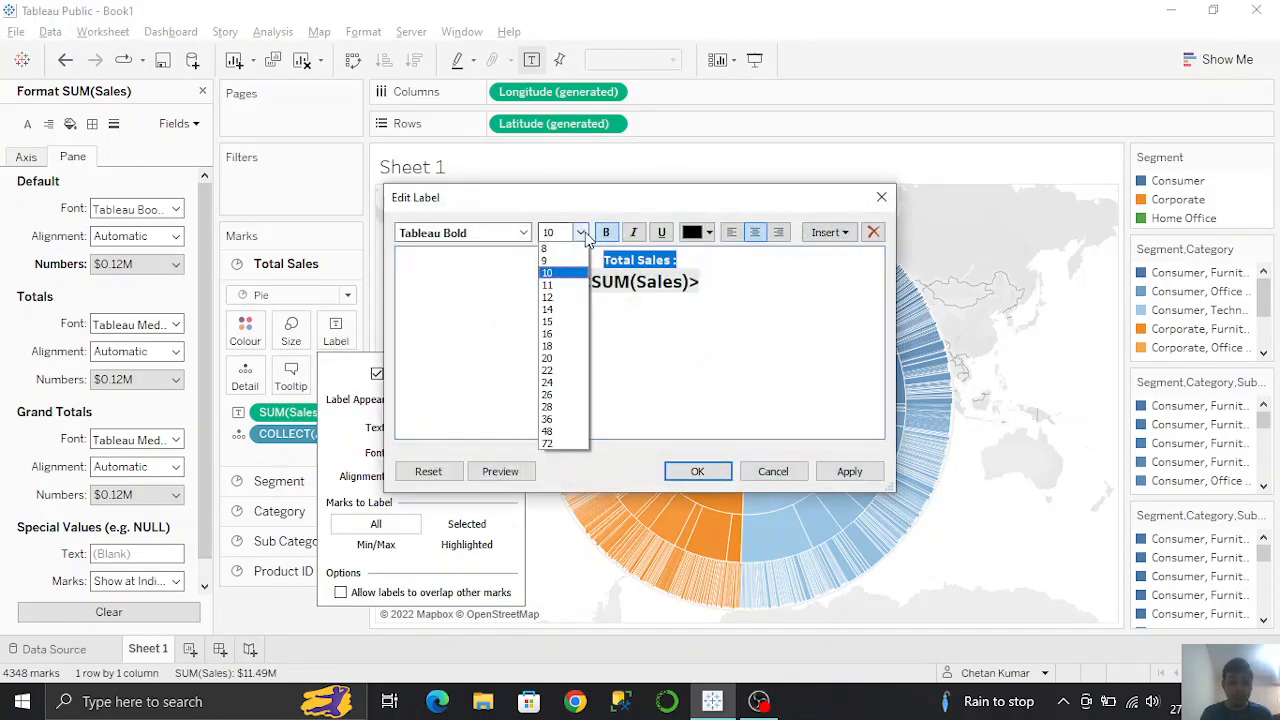
{"action": "left_click", "coordinate": [547, 309]}
{"action": "left_click", "coordinate": [491, 307]}
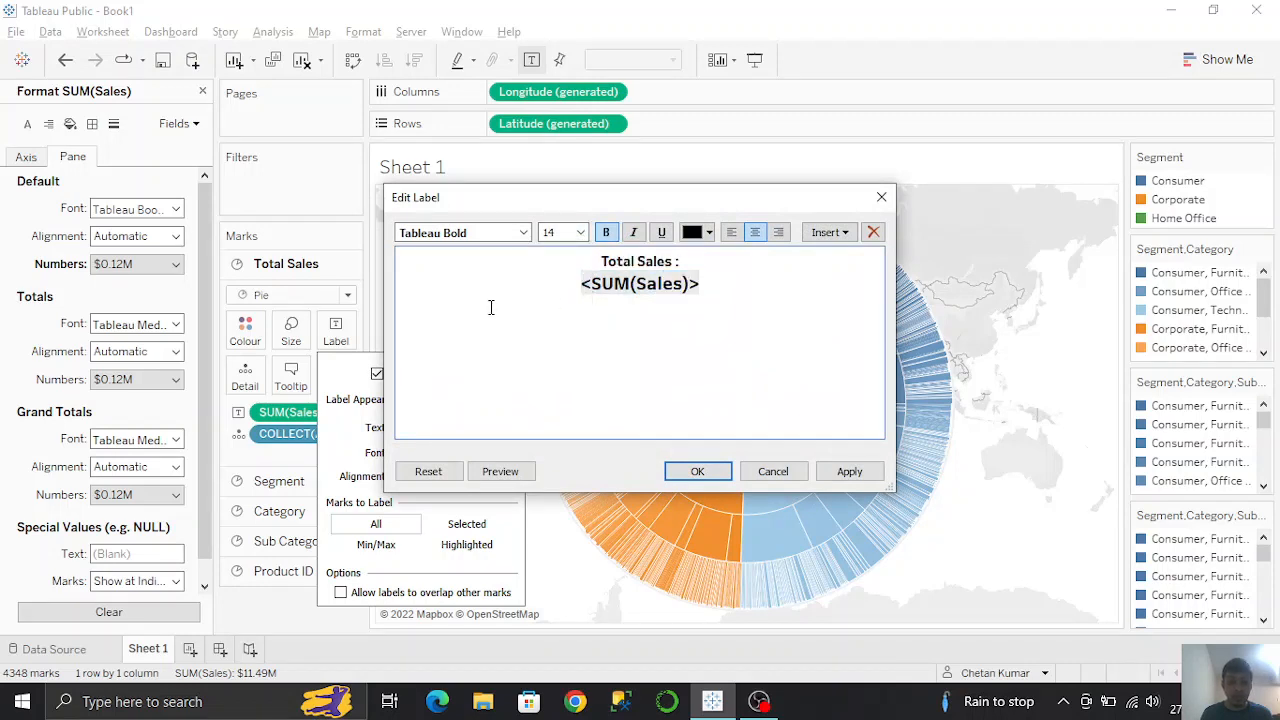
{"action": "left_click_drag", "start_coordinate": [541, 298], "coordinate": [555, 291]}
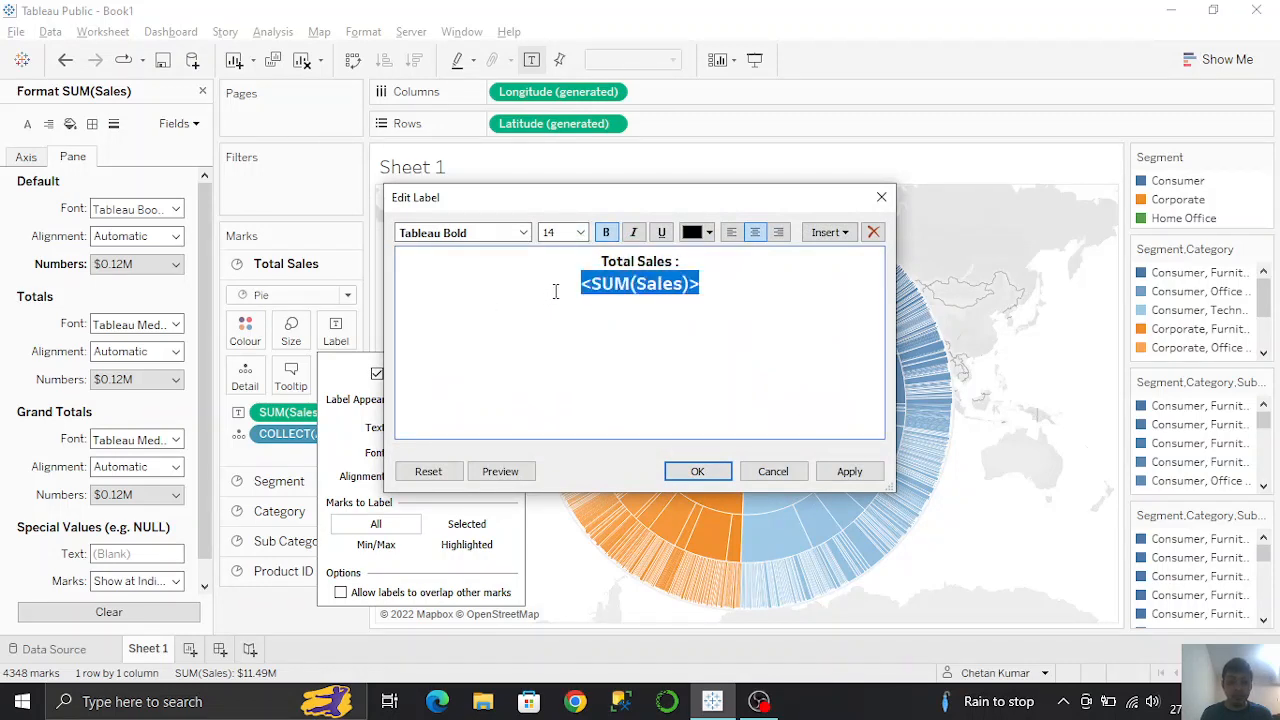
{"action": "left_click", "coordinate": [580, 232]}
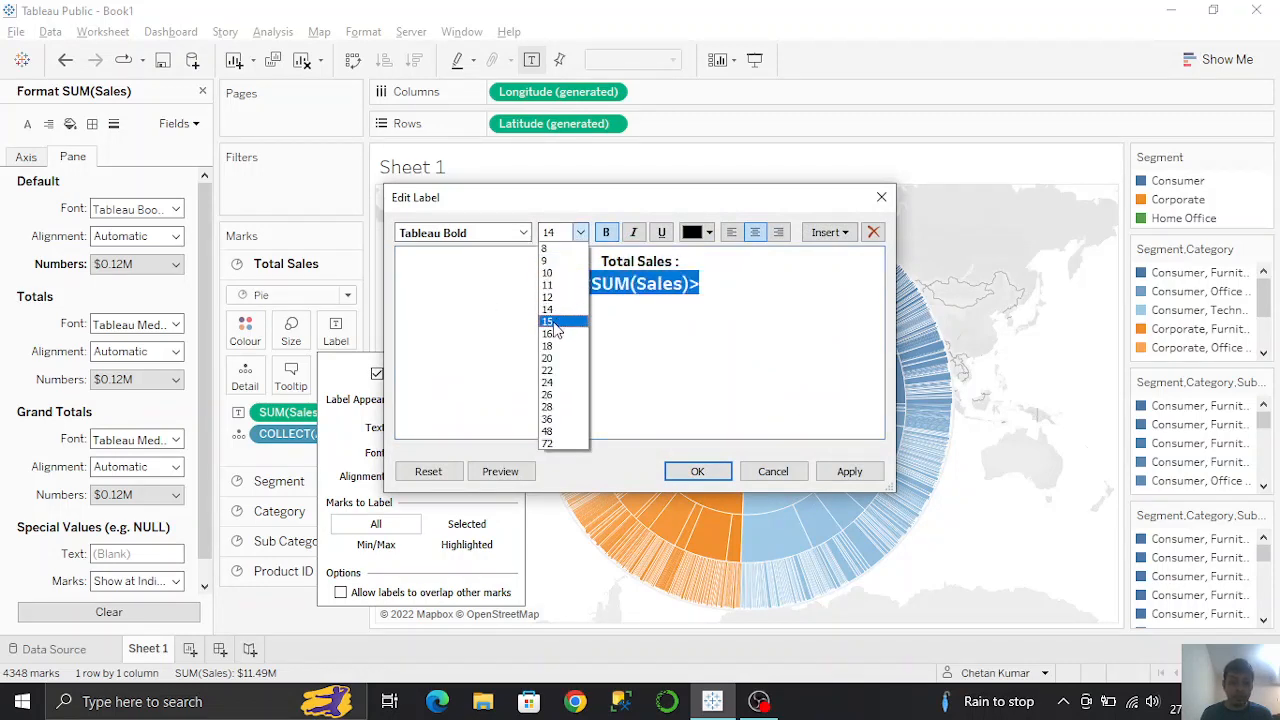
{"action": "left_click", "coordinate": [556, 330]}
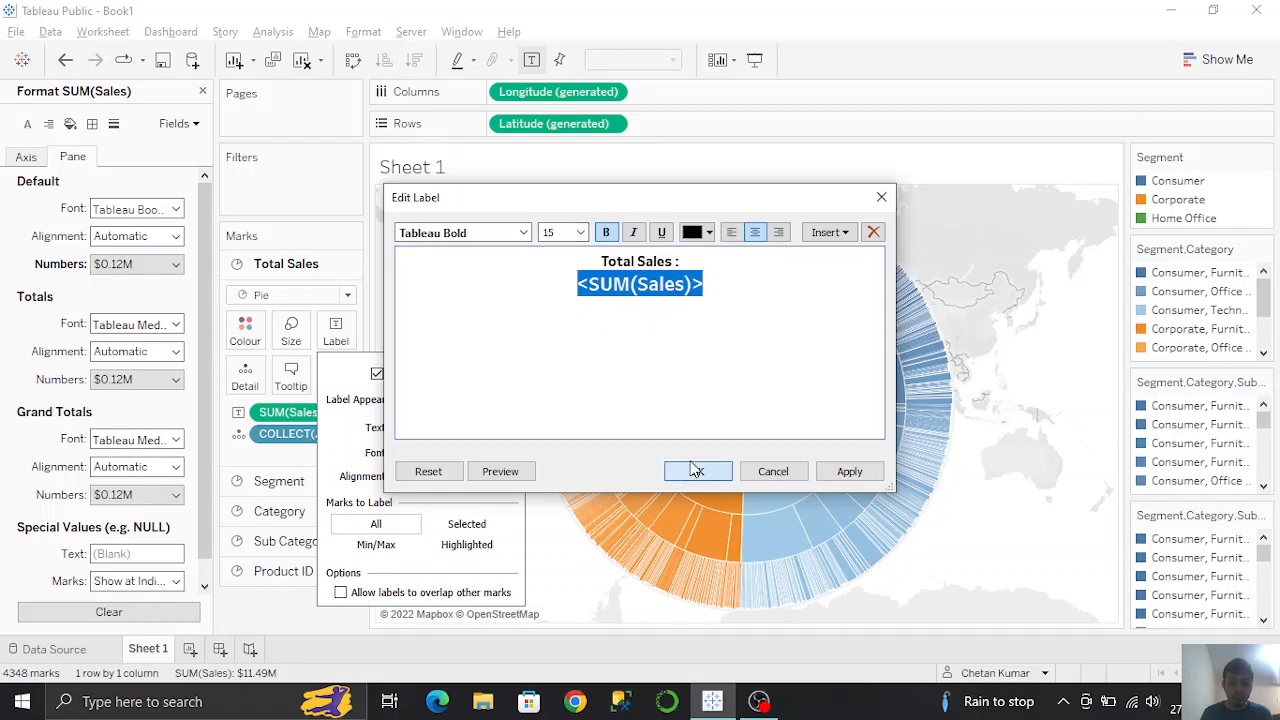
{"action": "key", "text": "Return"}
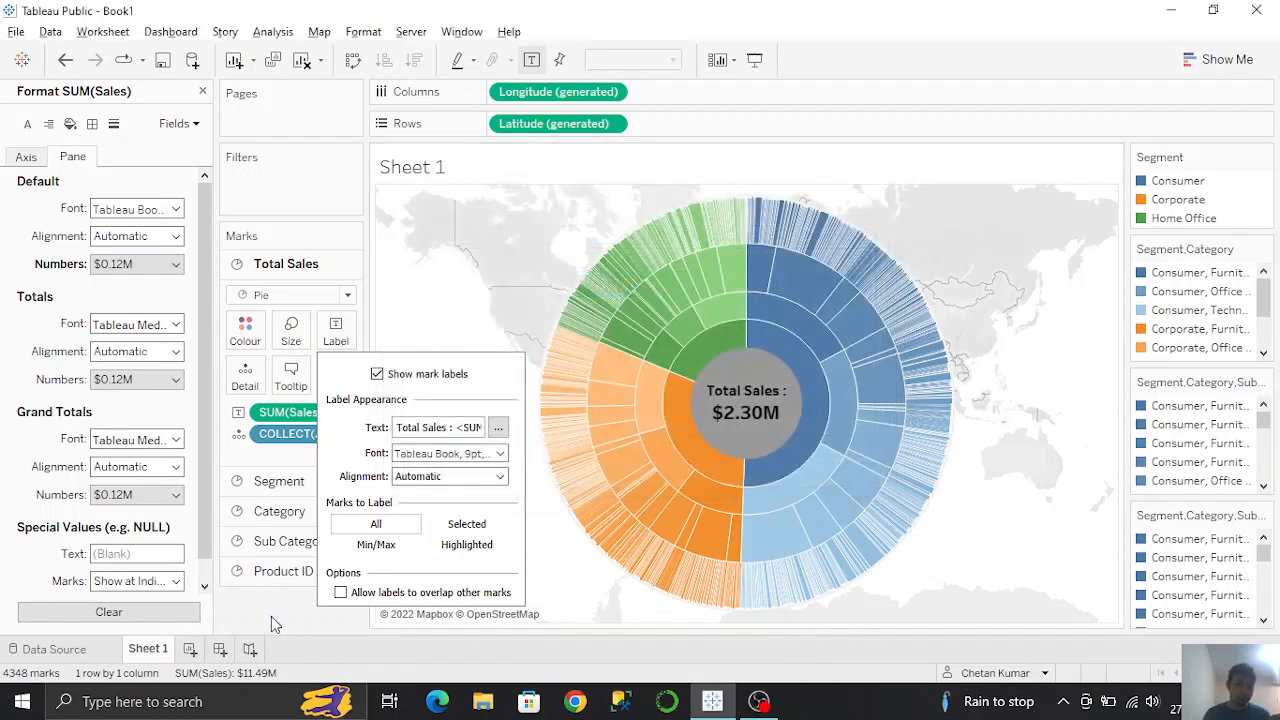
{"action": "left_click", "coordinate": [278, 608]}
{"action": "left_click", "coordinate": [202, 91]}
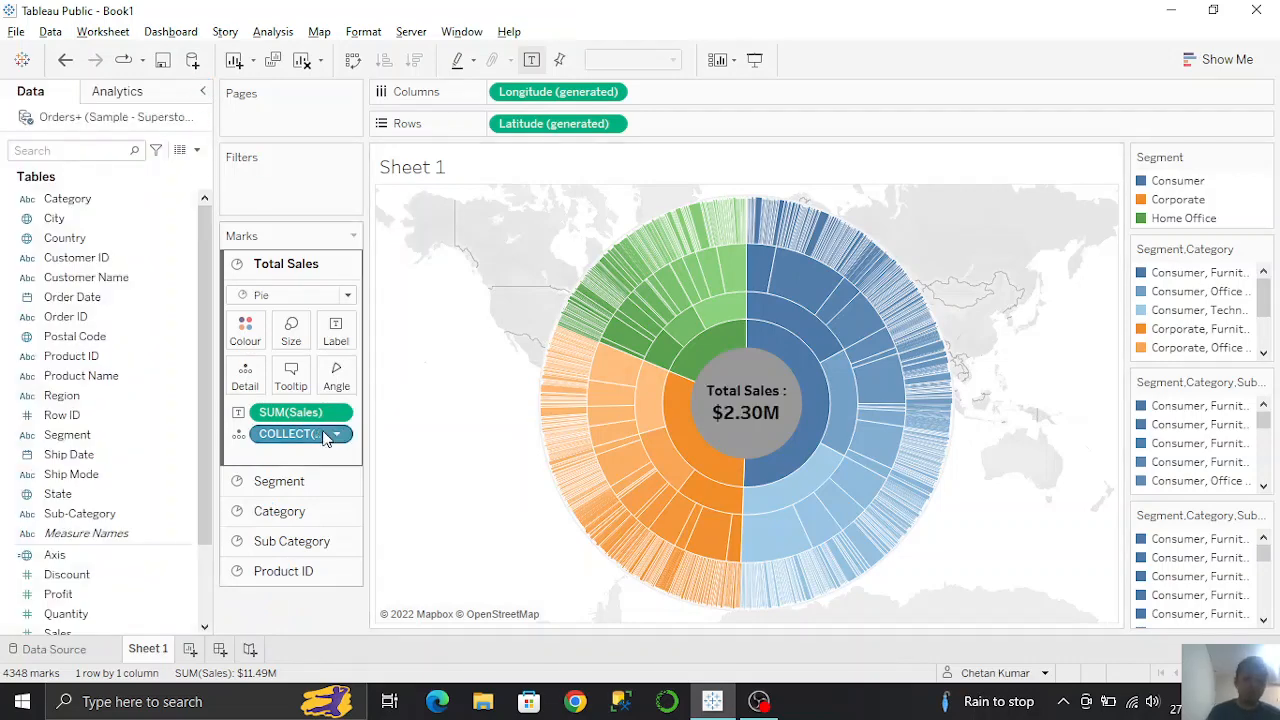
Step: Sort Segment in the Segment layer by the field Sales, aggregated as Sum, in descending order
{"action": "left_click", "coordinate": [278, 482]}
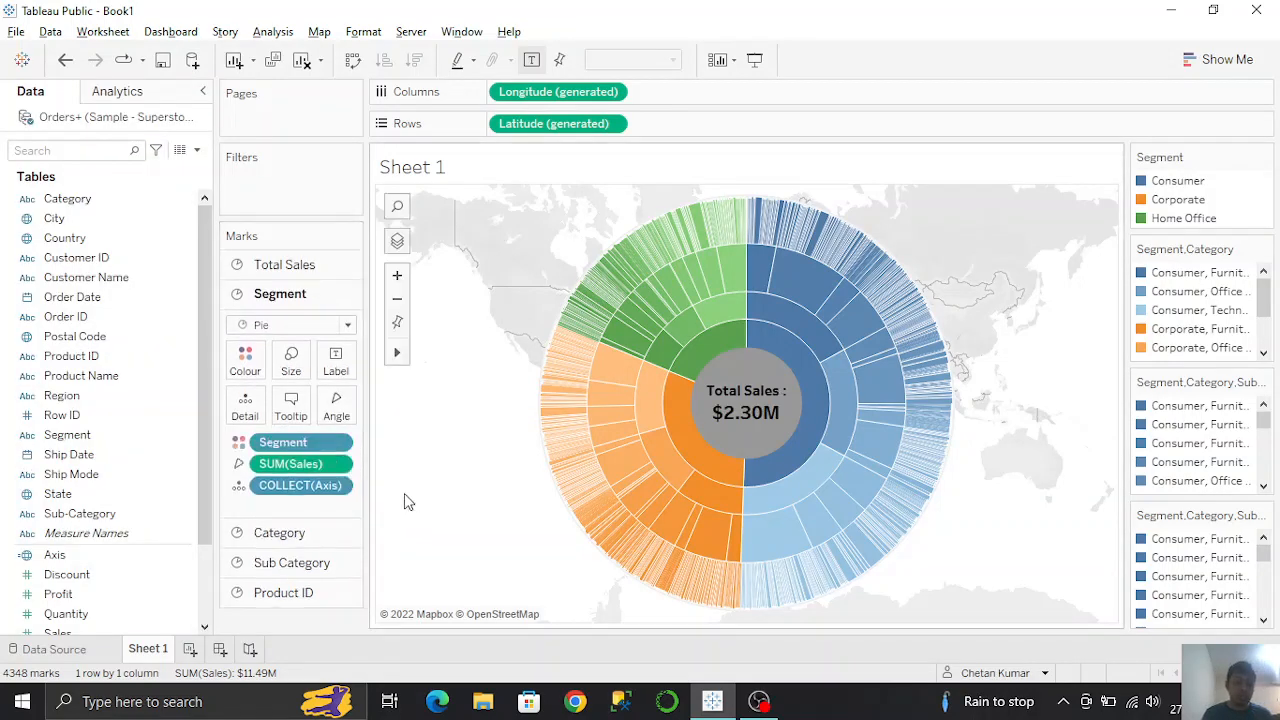
{"action": "left_click", "coordinate": [338, 445]}
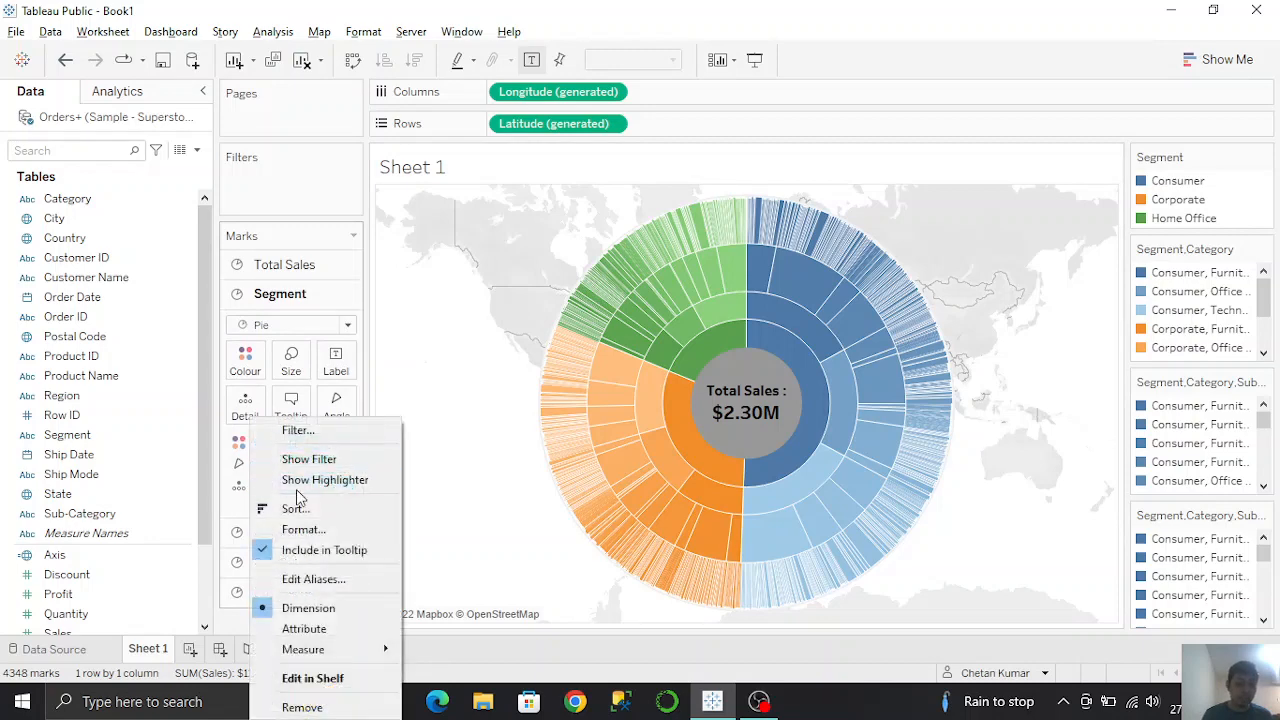
{"action": "left_click", "coordinate": [299, 511]}
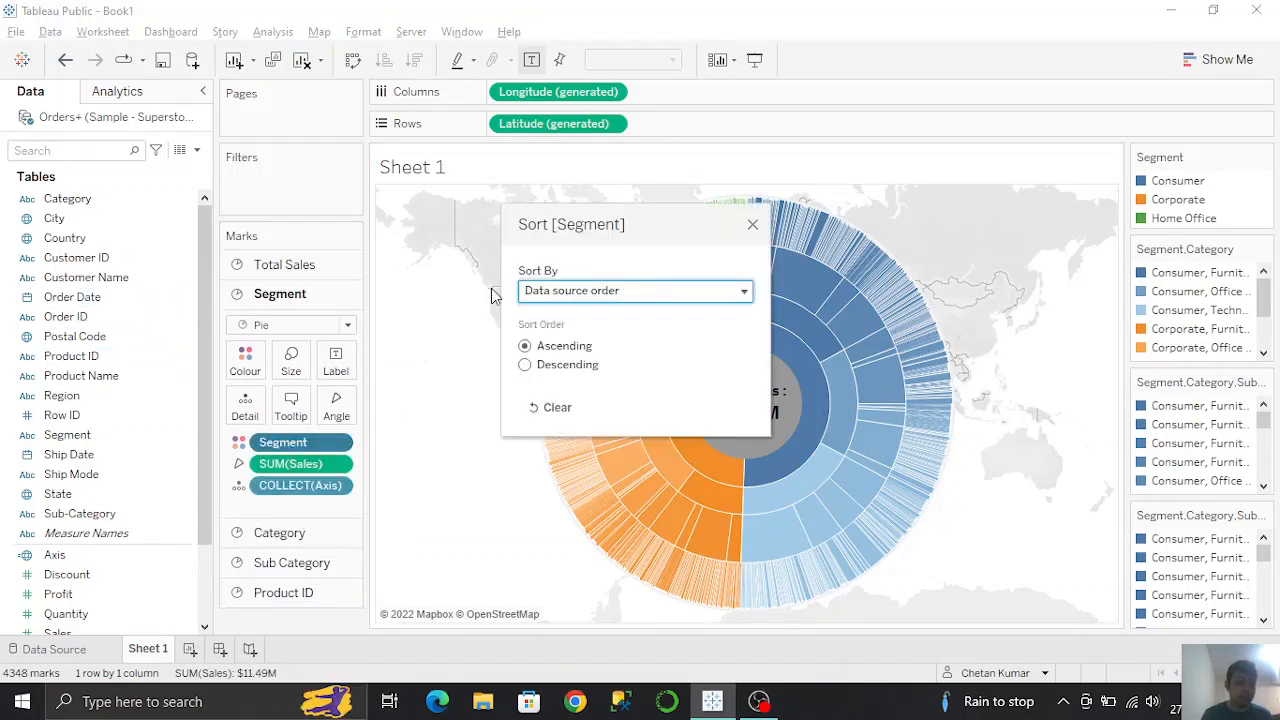
{"action": "left_click", "coordinate": [530, 291]}
{"action": "left_click", "coordinate": [536, 343]}
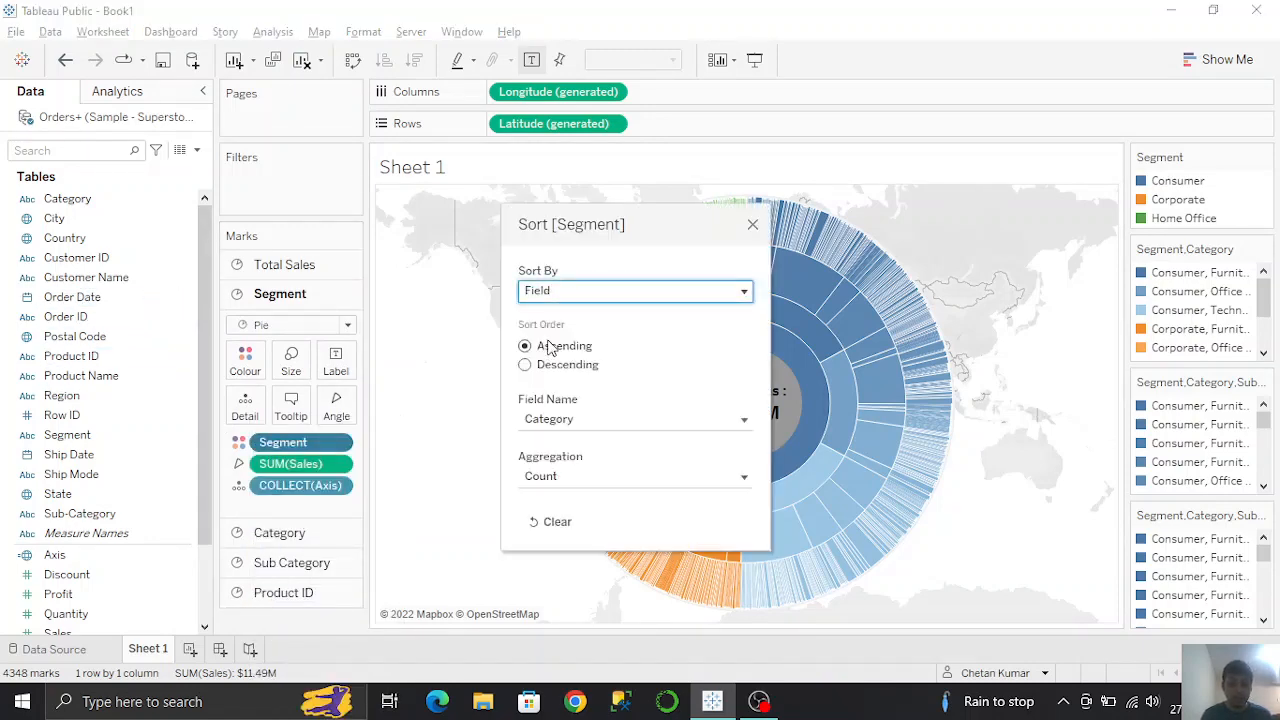
{"action": "left_click", "coordinate": [525, 365]}
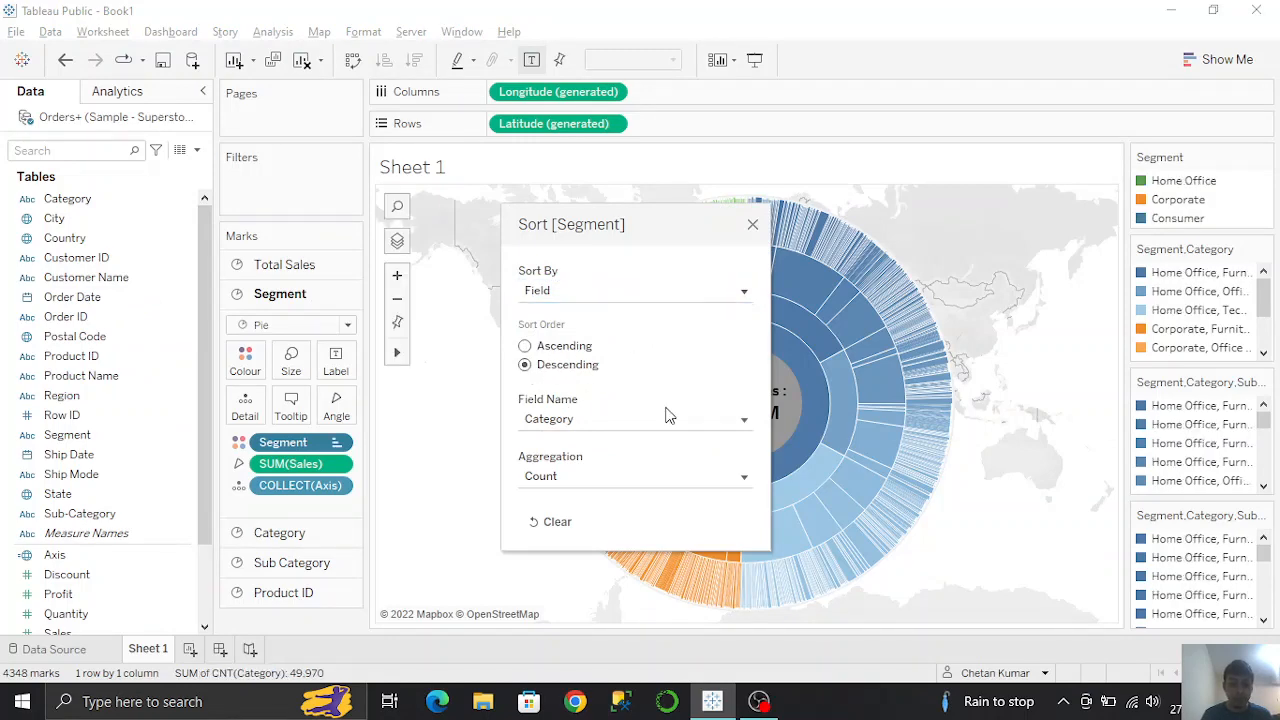
{"action": "left_click", "coordinate": [553, 421]}
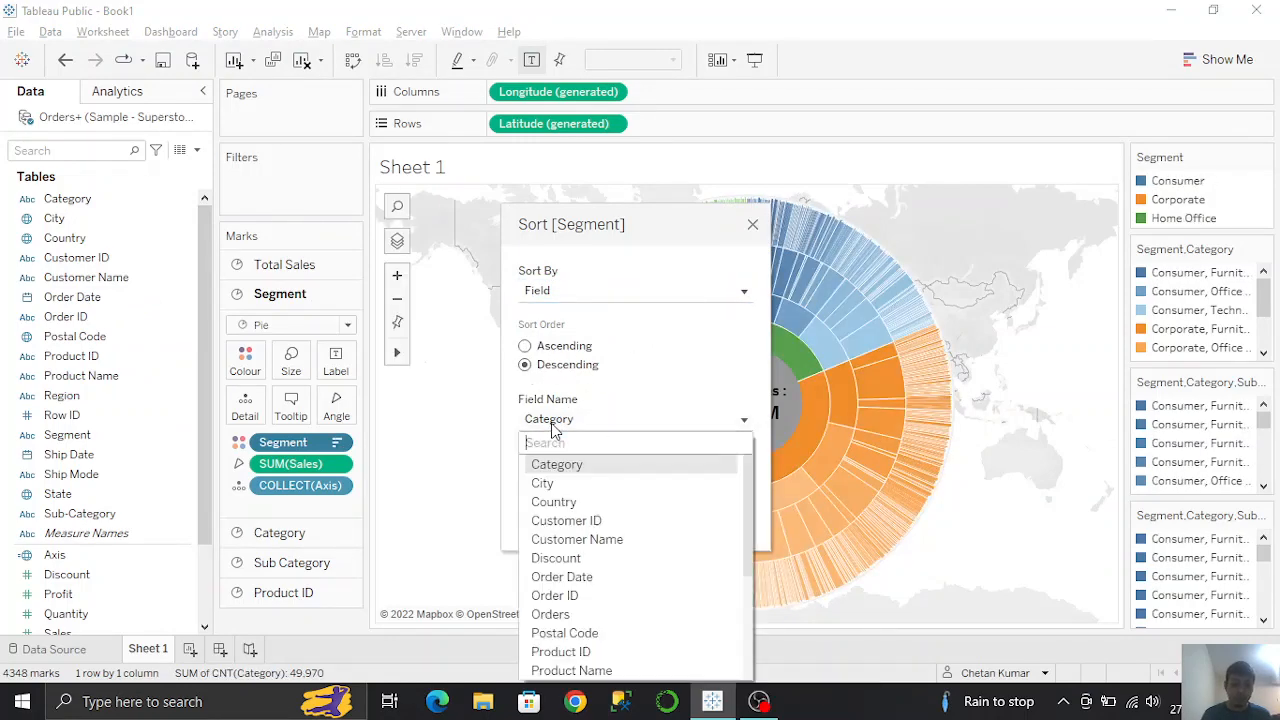
{"action": "scroll", "coordinate": [620, 560], "scroll_direction": "down", "scroll_amount": 3}
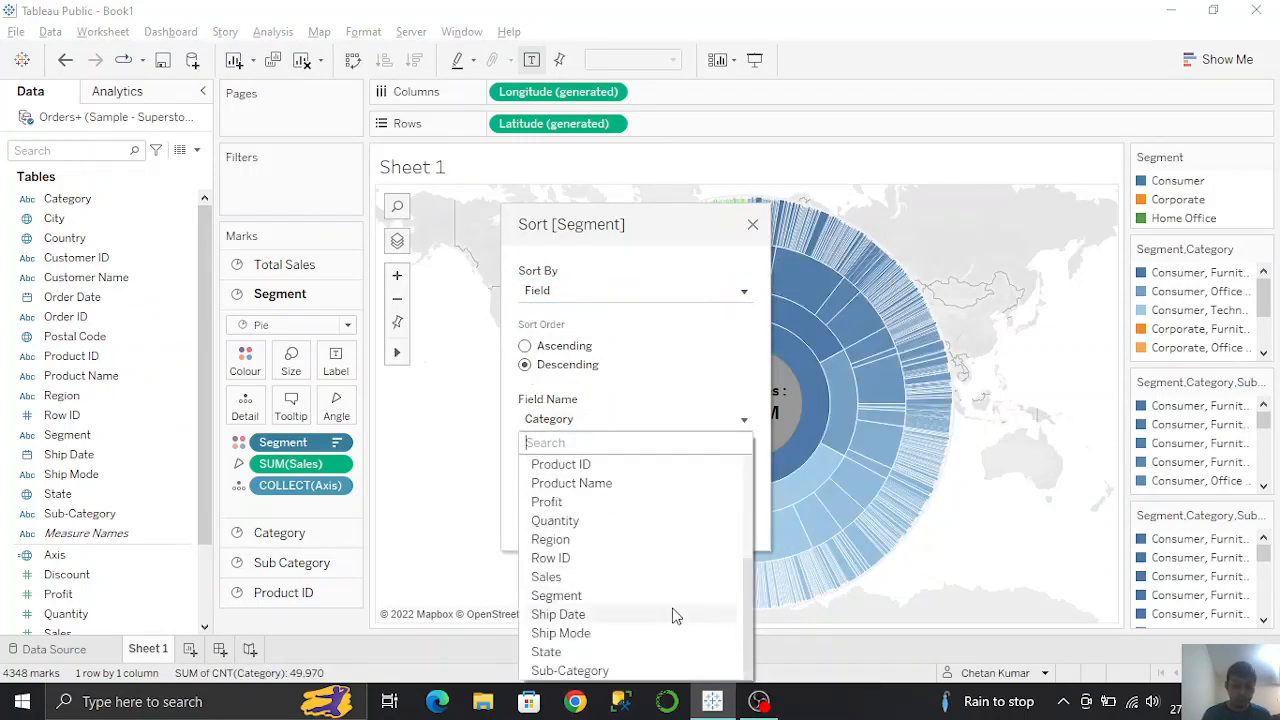
{"action": "left_click", "coordinate": [545, 577]}
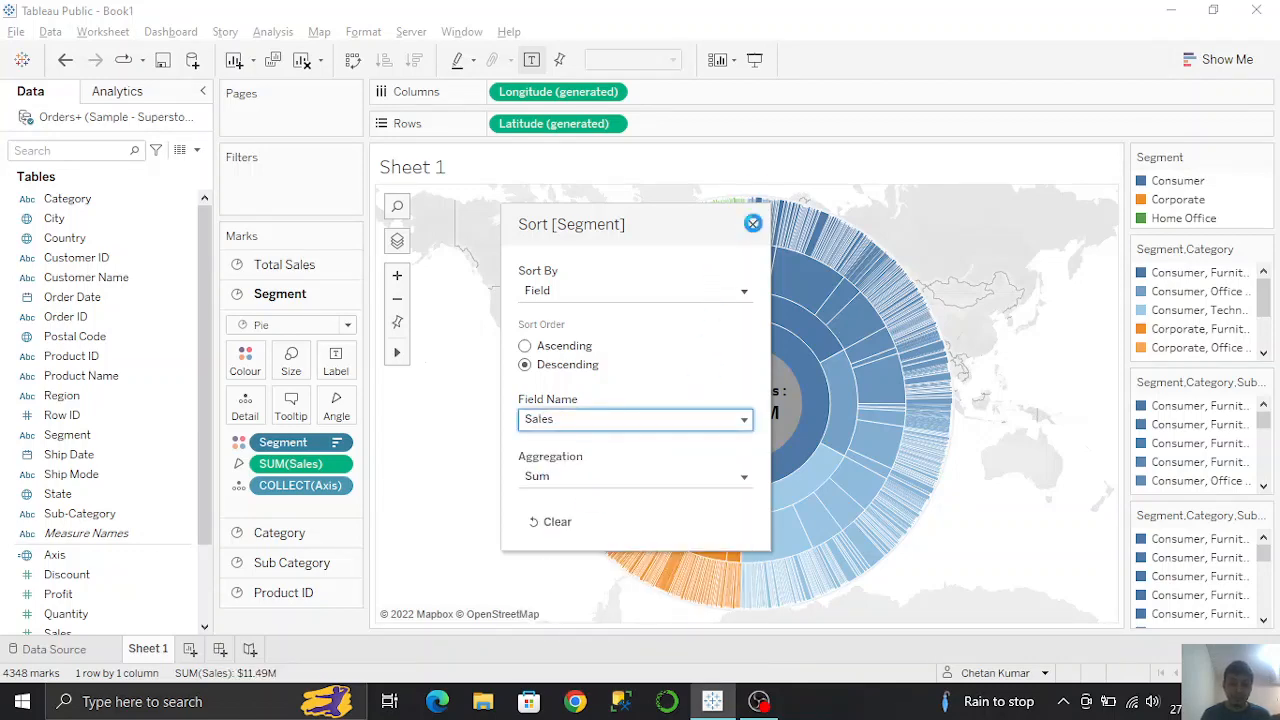
{"action": "left_click", "coordinate": [752, 223]}
Step: Sort Category in the Category layer by the field Sales, aggregated as Sum, in descending order
{"action": "left_click", "coordinate": [278, 533]}
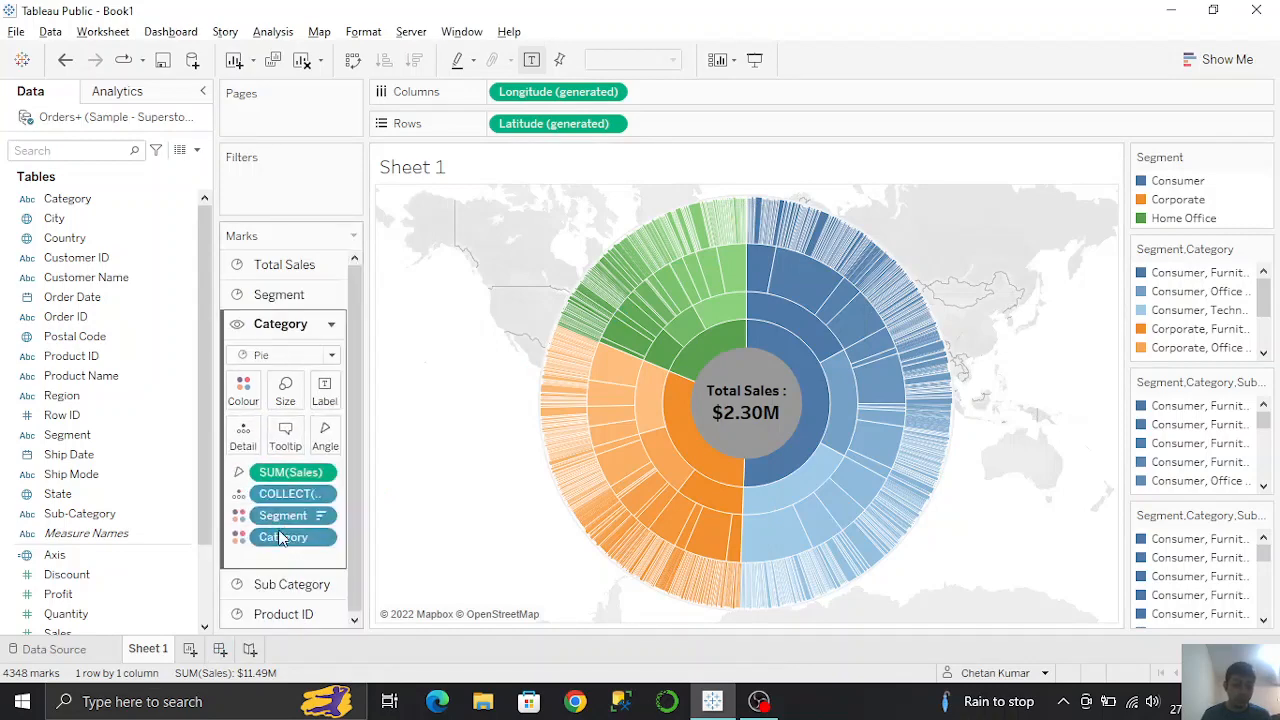
{"action": "left_click", "coordinate": [321, 538]}
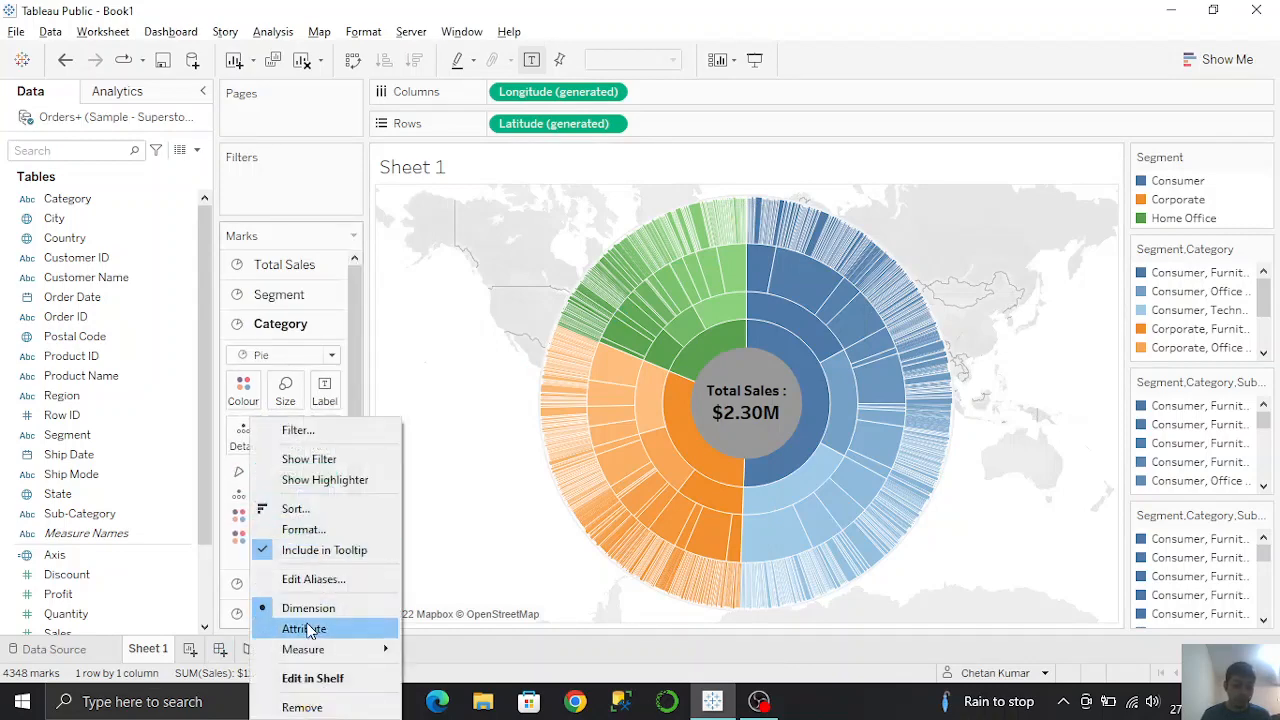
{"action": "key", "text": "Escape"}
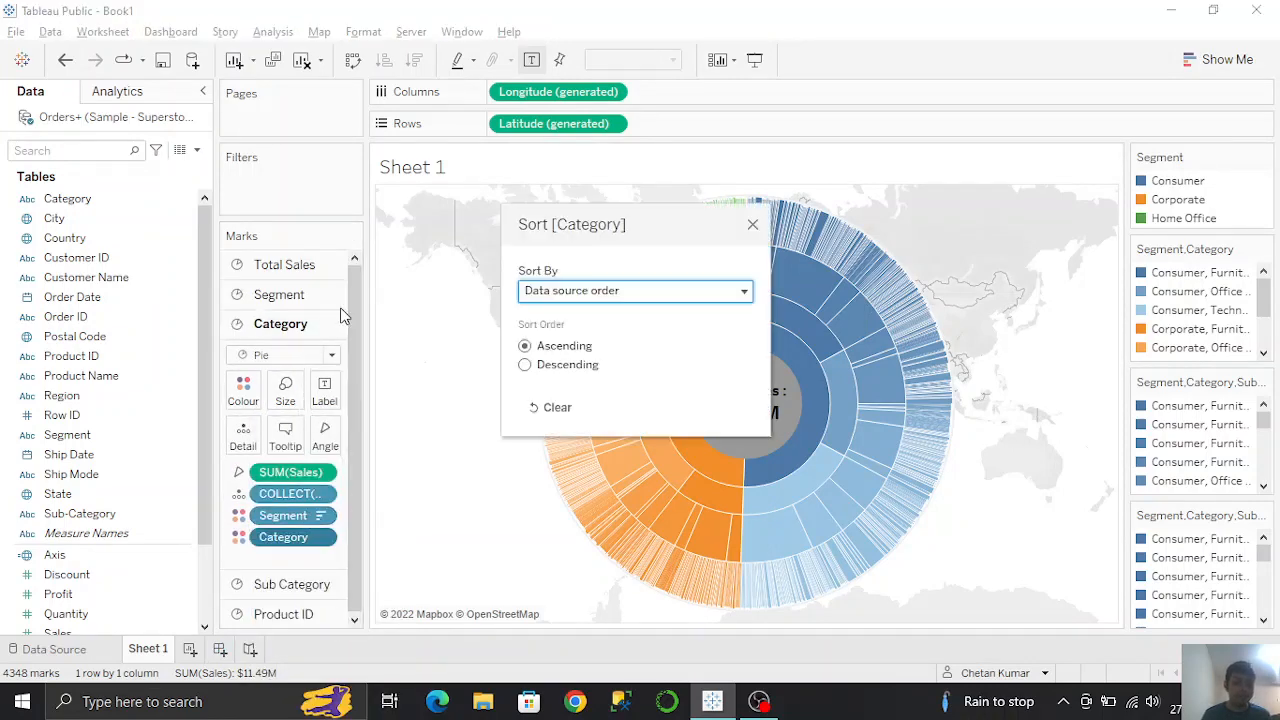
{"action": "left_click", "coordinate": [576, 302]}
{"action": "left_click", "coordinate": [547, 345]}
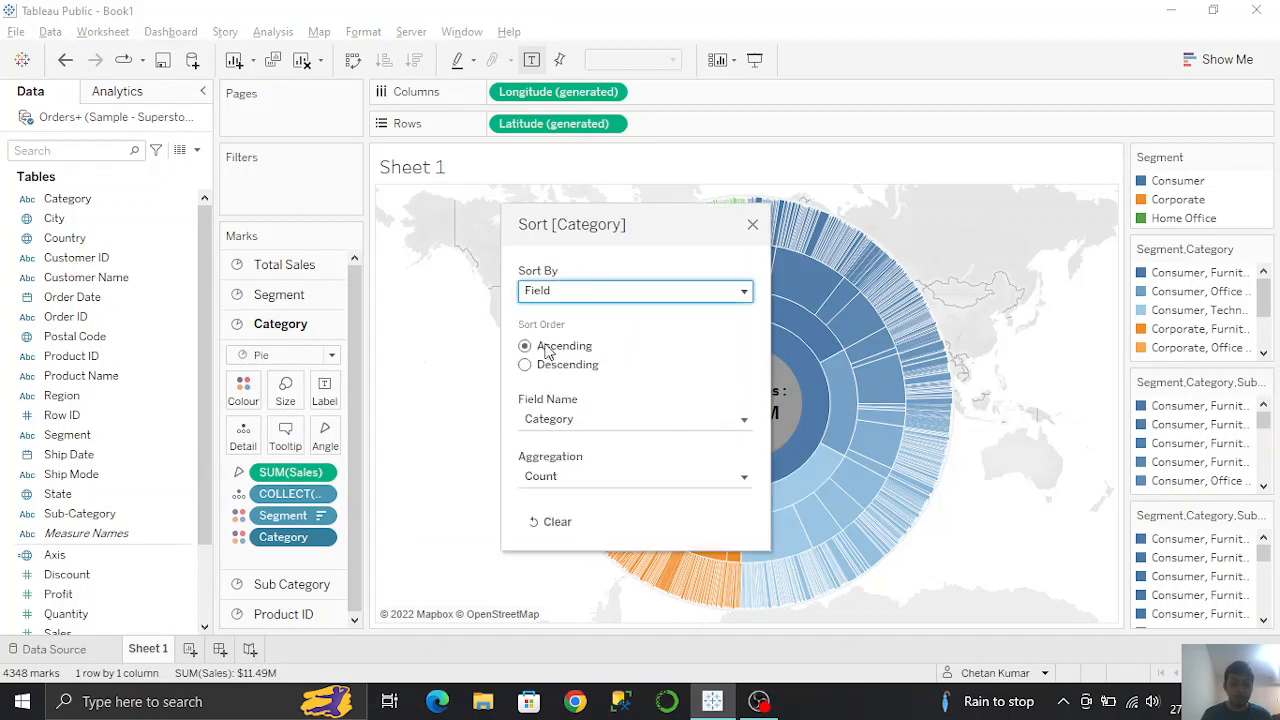
{"action": "left_click", "coordinate": [548, 420]}
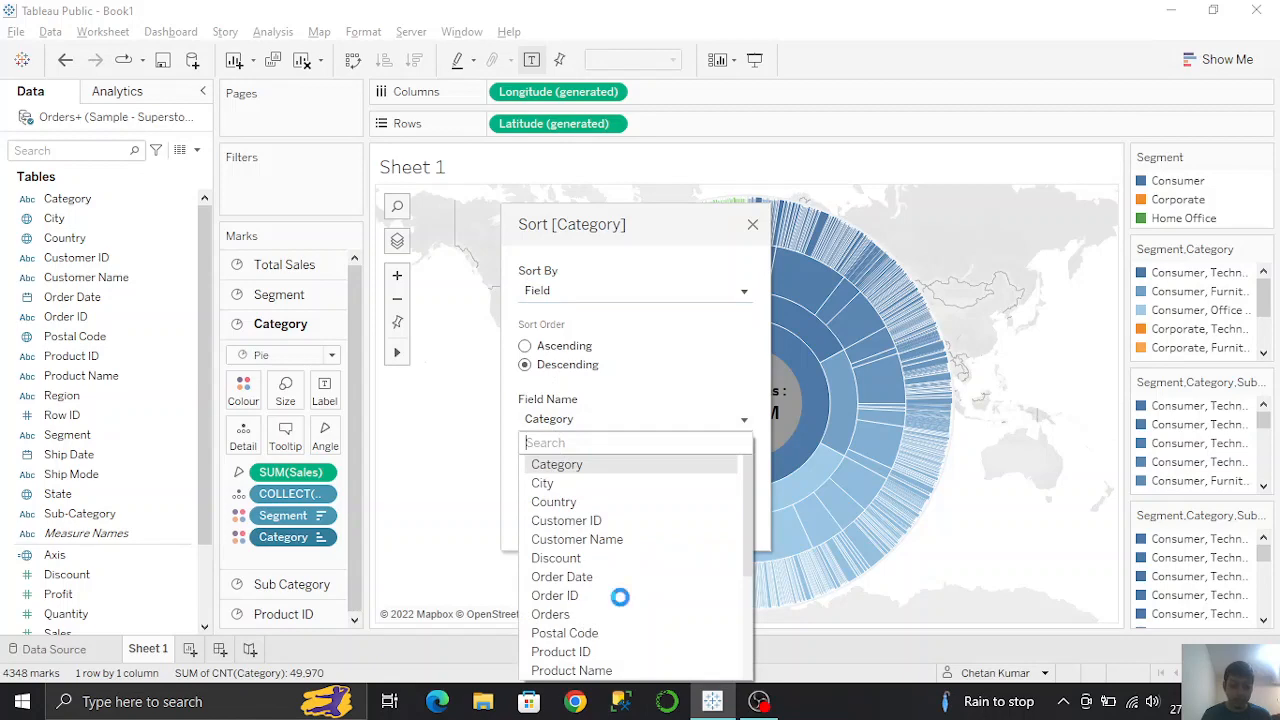
{"action": "scroll", "coordinate": [590, 610], "scroll_direction": "down", "scroll_amount": 3}
{"action": "left_click", "coordinate": [545, 588]}
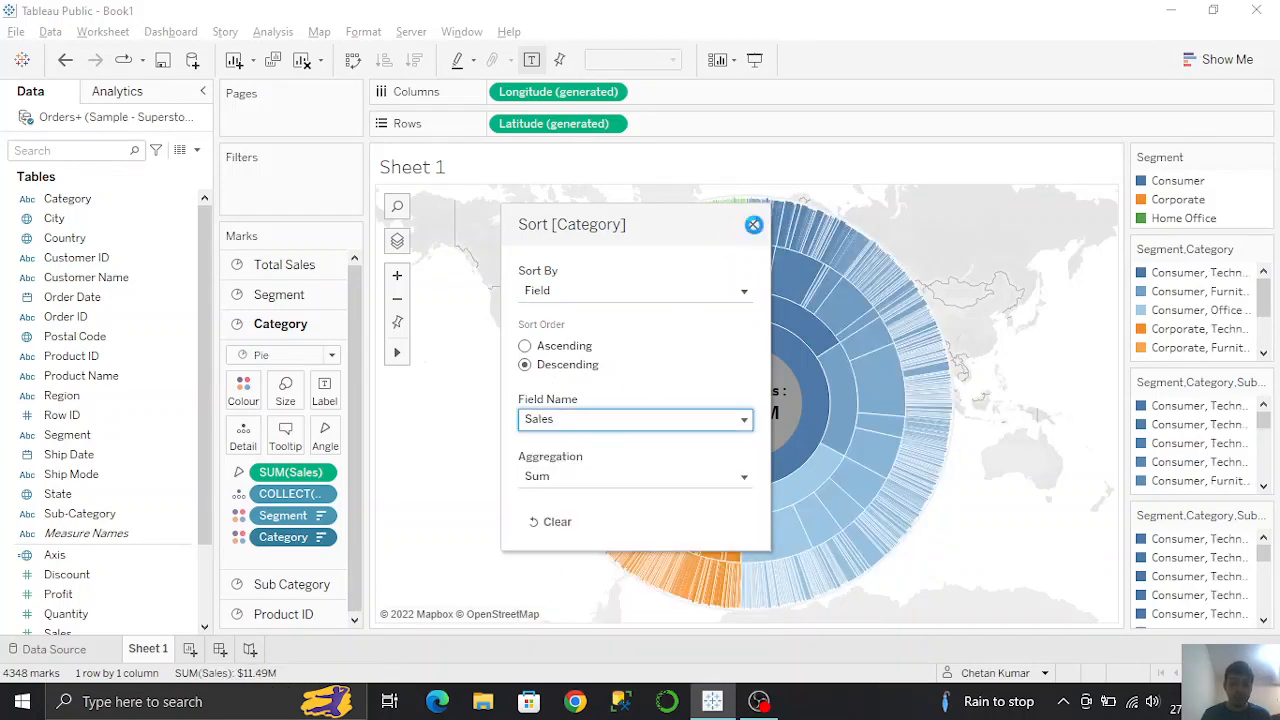
{"action": "left_click", "coordinate": [753, 224]}
Step: Sort Sub-Category in the Sub Category layer by the field Sales, aggregated as Sum, in descending order
{"action": "left_click", "coordinate": [283, 588]}
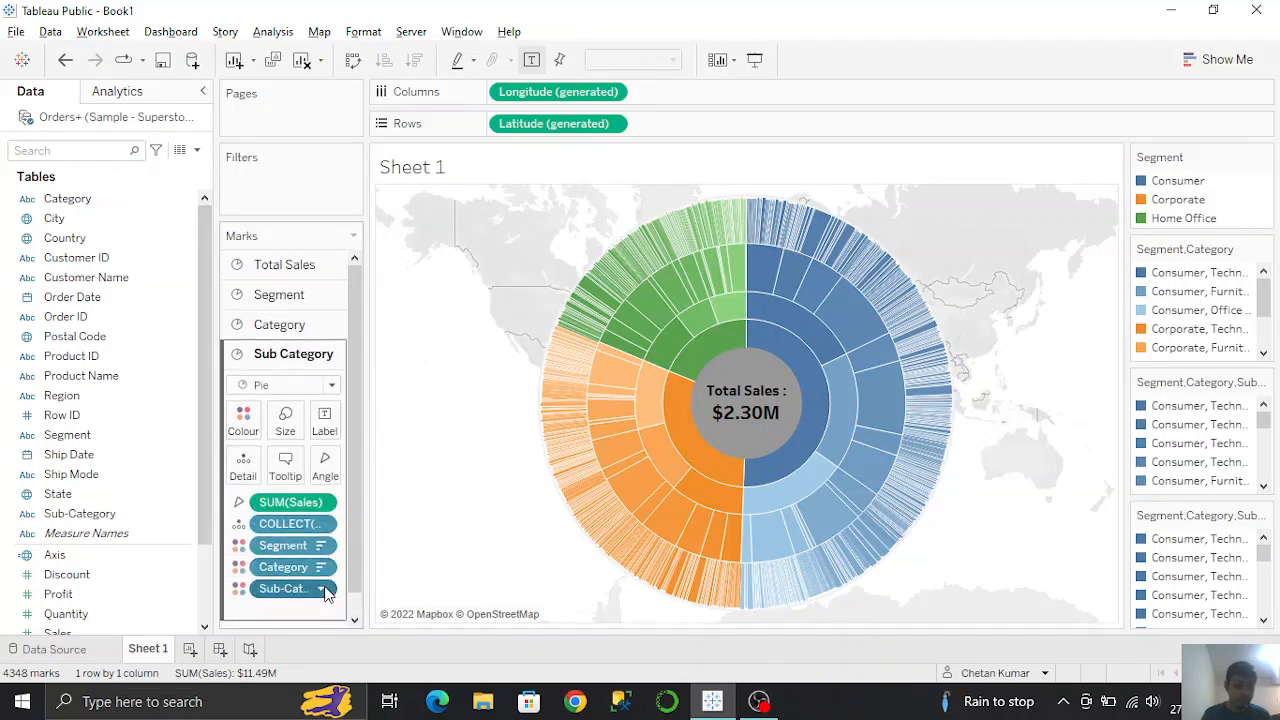
{"action": "left_click", "coordinate": [324, 589]}
{"action": "left_click", "coordinate": [311, 513]}
{"action": "left_click", "coordinate": [549, 298]}
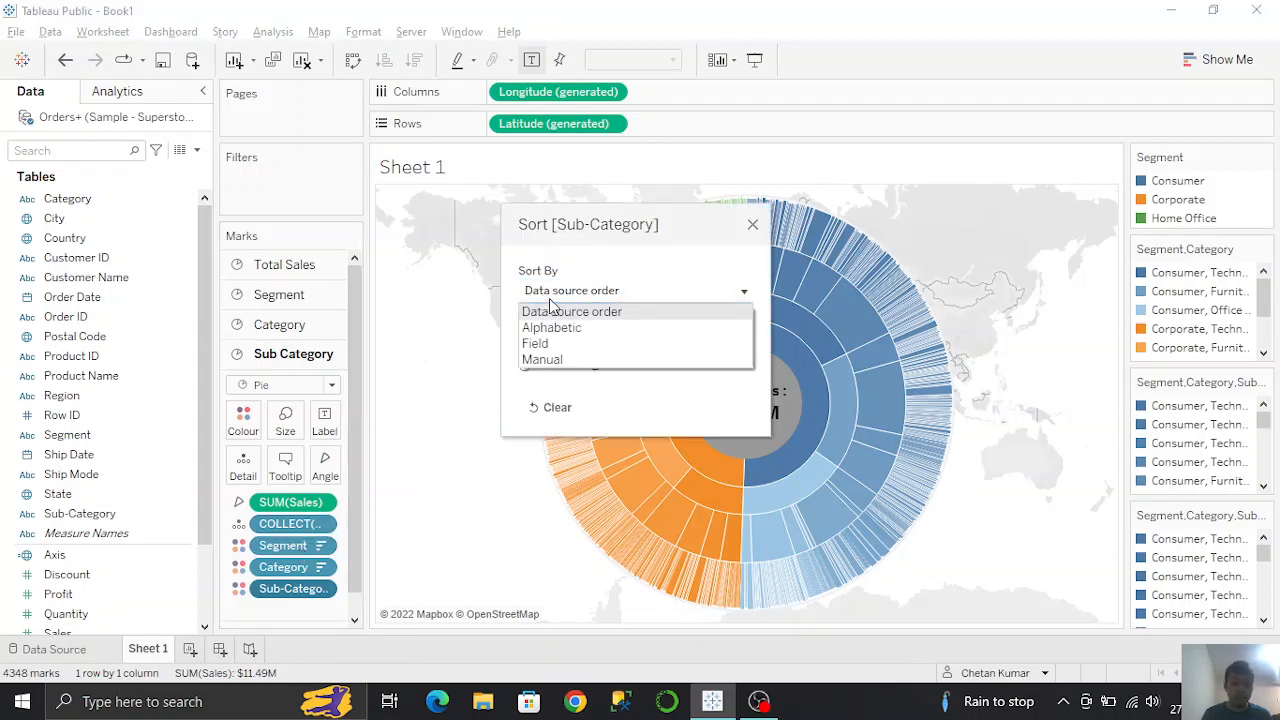
{"action": "left_click", "coordinate": [540, 343]}
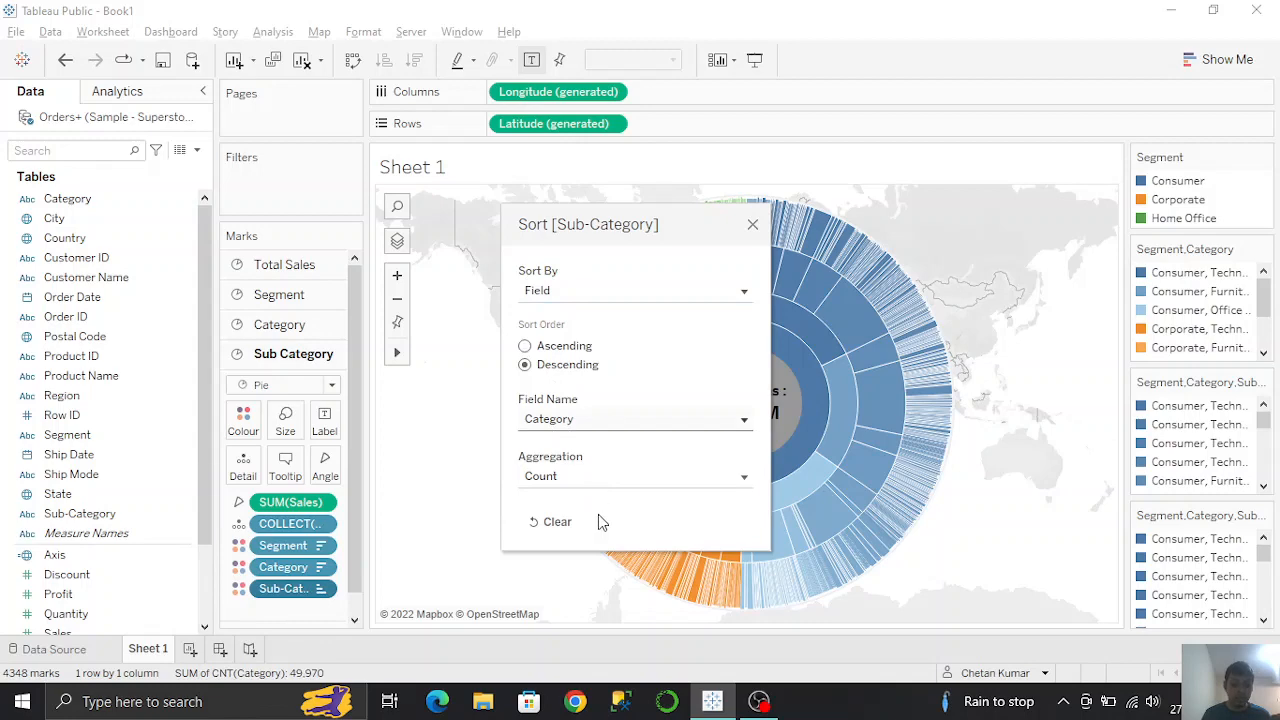
{"action": "scroll", "coordinate": [602, 515], "scroll_direction": "down", "scroll_amount": 4}
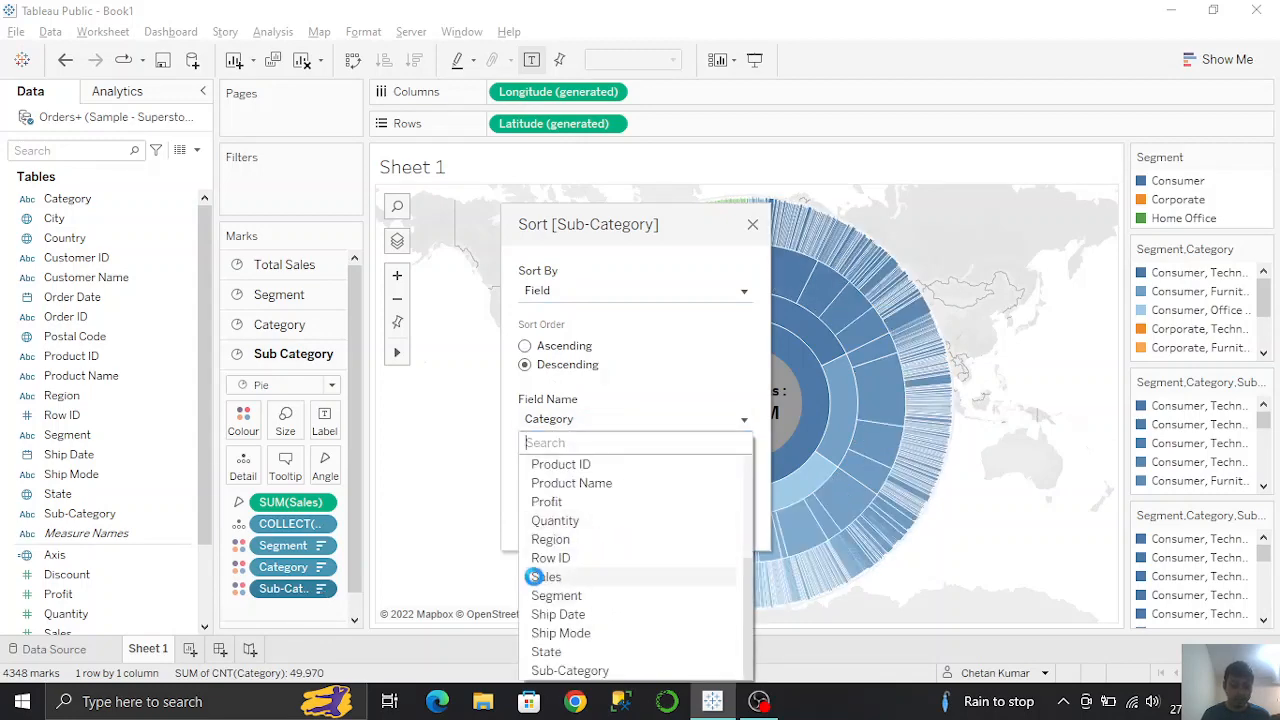
{"action": "left_click", "coordinate": [534, 577]}
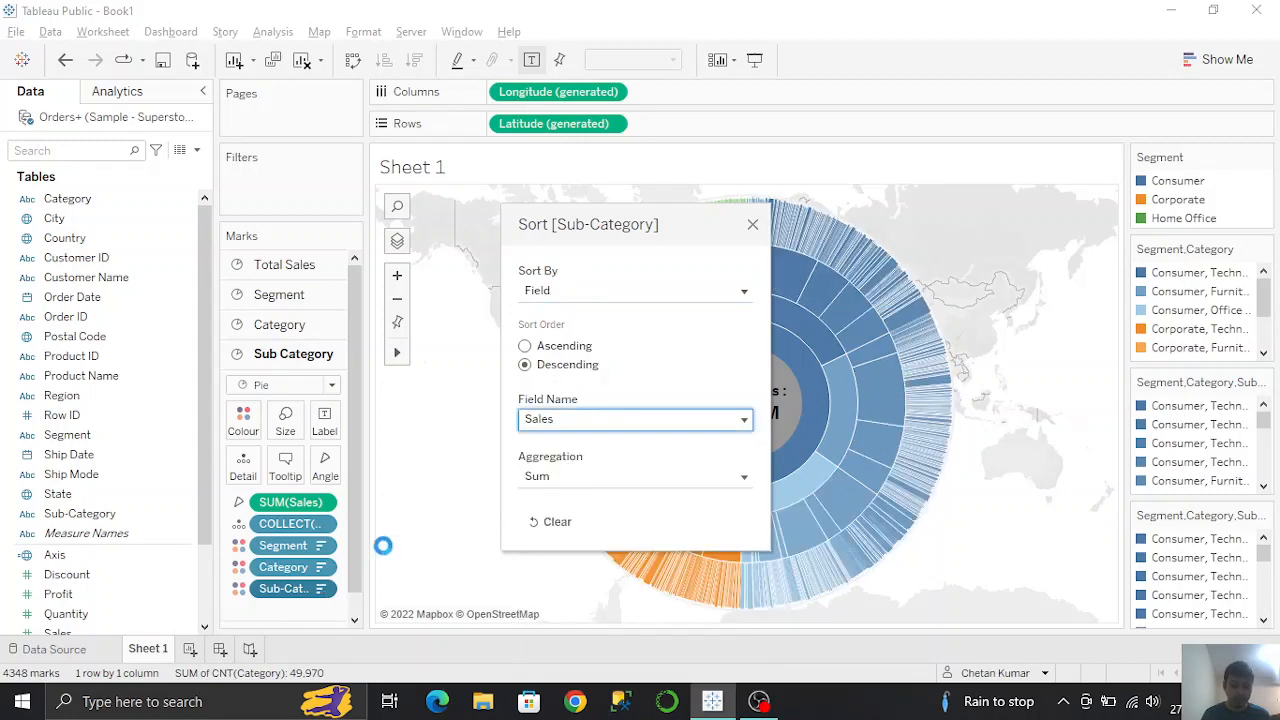
{"action": "left_click", "coordinate": [750, 224]}
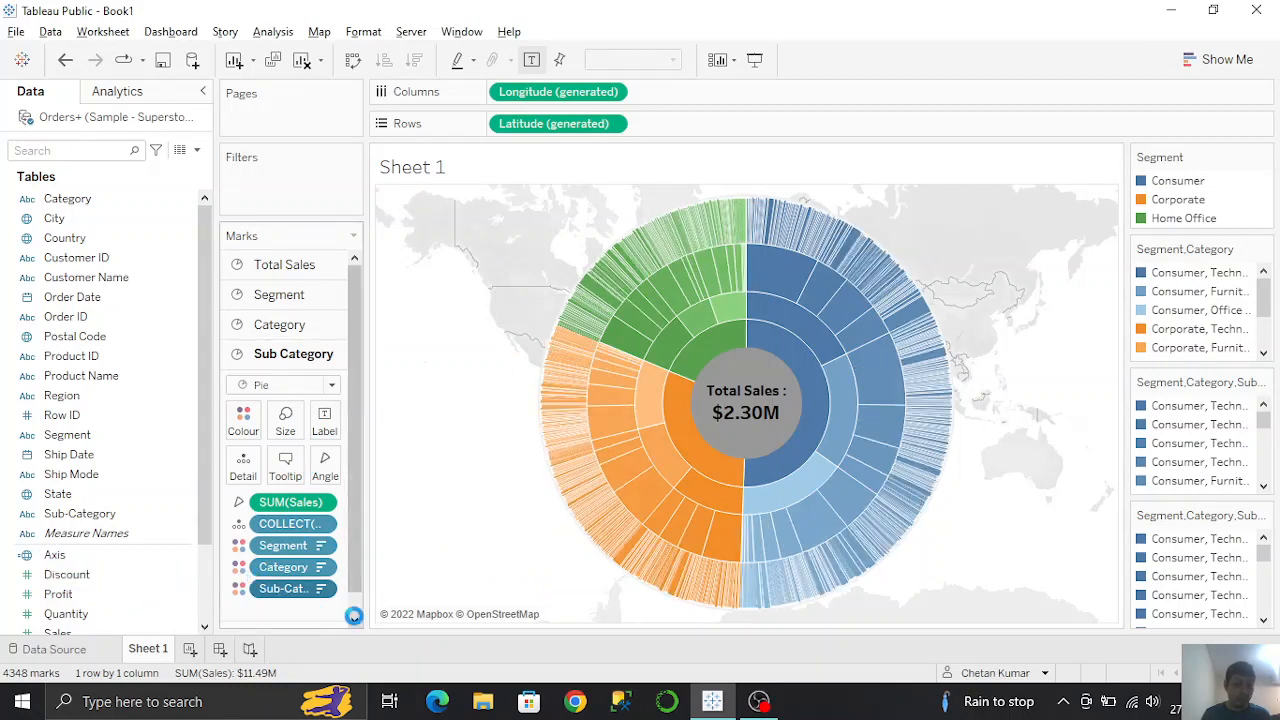
Step: Sort Product ID in the Product ID layer by the field Sales, aggregated as Sum, in descending order
{"action": "scroll", "coordinate": [320, 617], "scroll_direction": "down", "scroll_amount": 1}
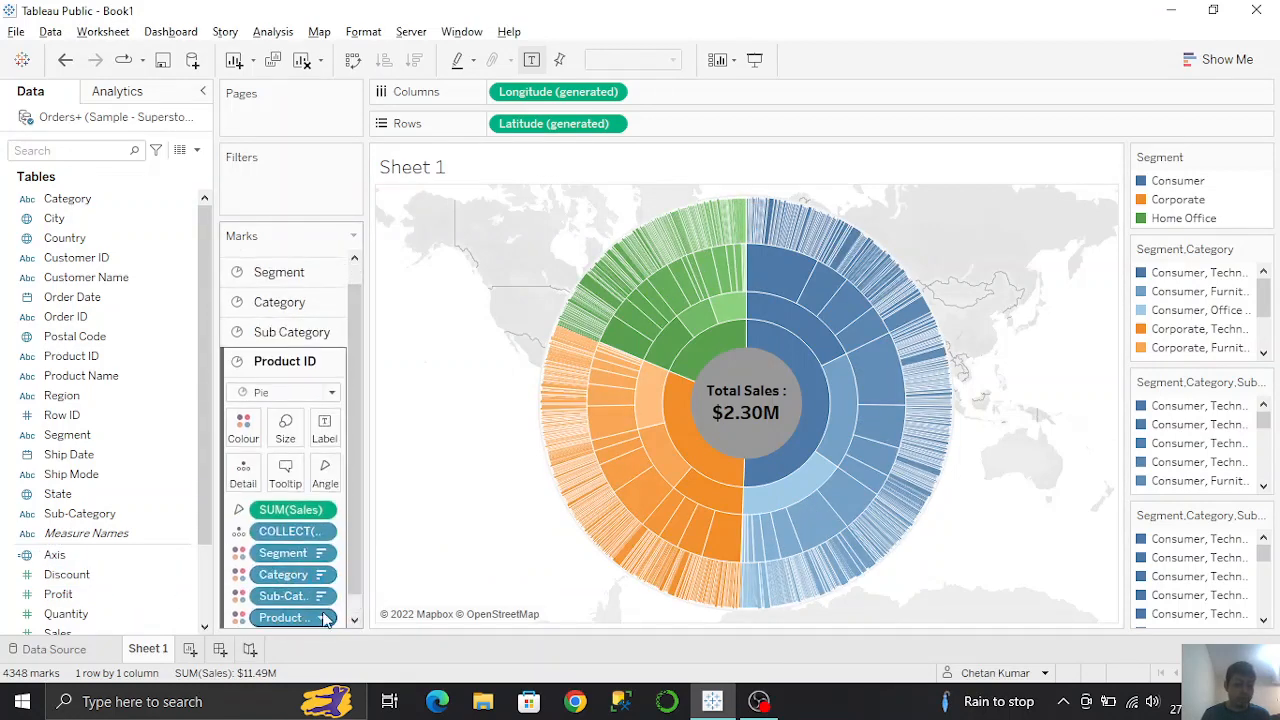
{"action": "left_click", "coordinate": [321, 620]}
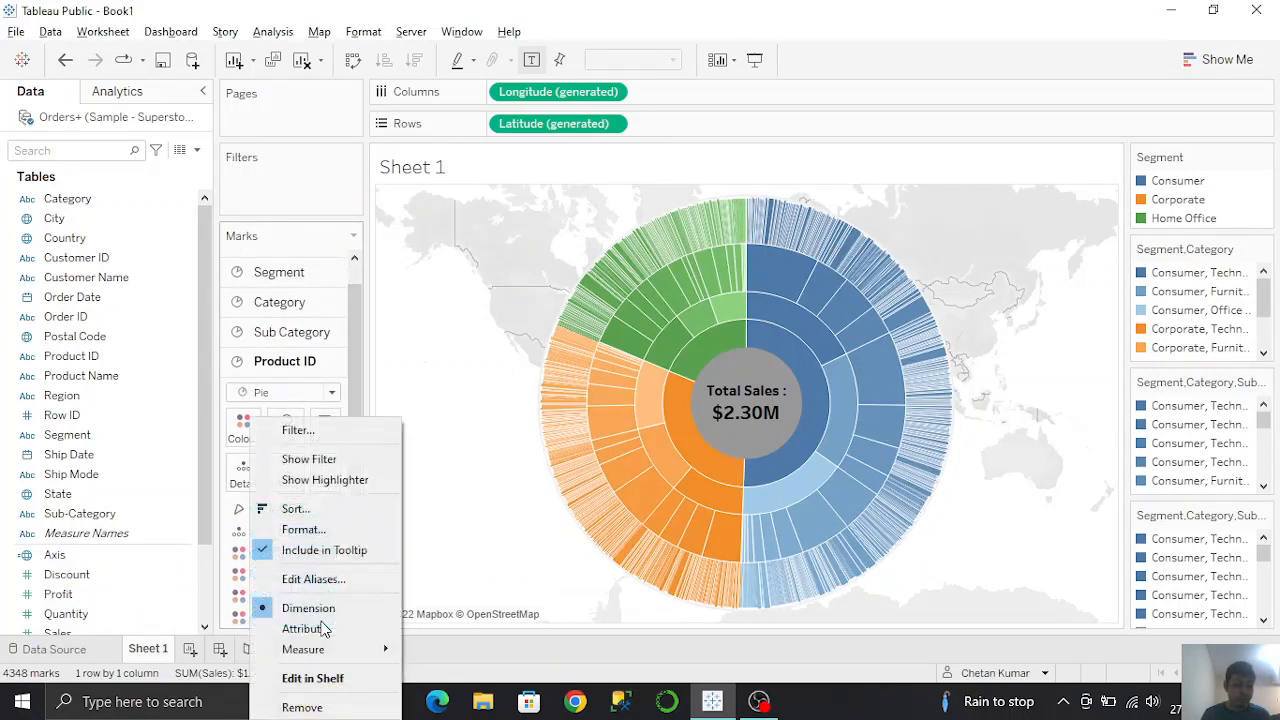
{"action": "left_click", "coordinate": [304, 513]}
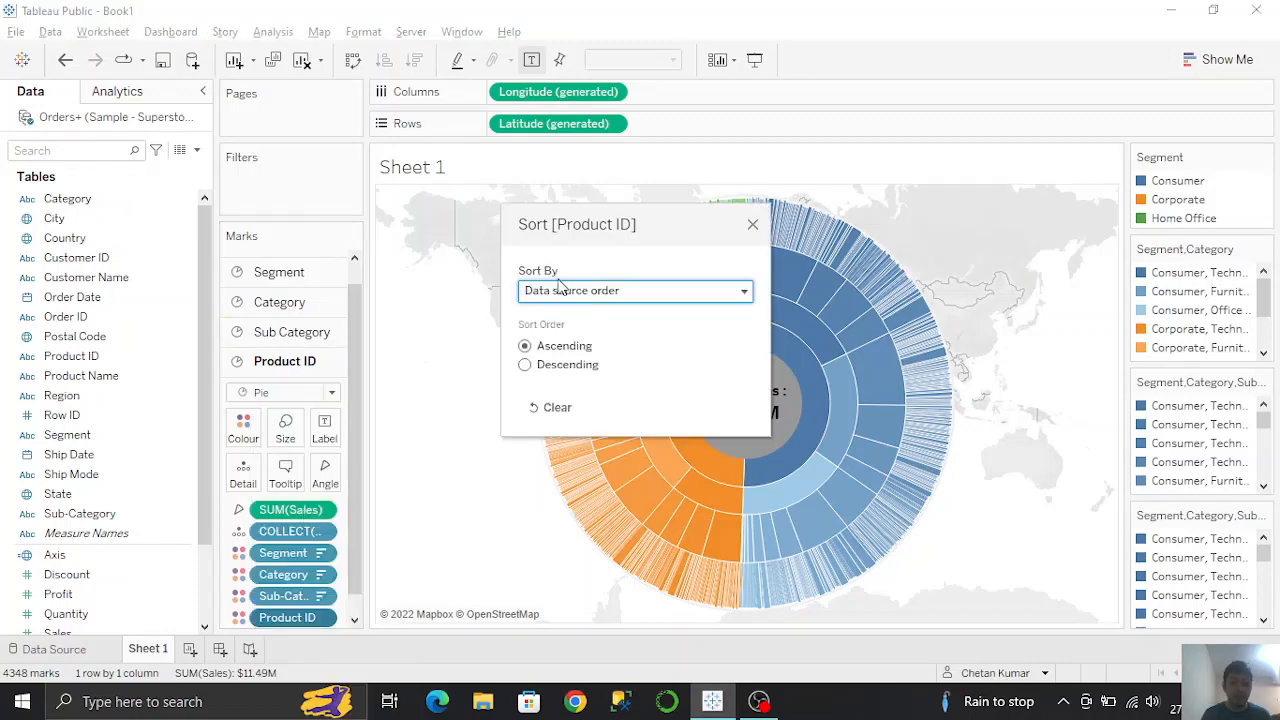
{"action": "left_click", "coordinate": [552, 292]}
{"action": "left_click", "coordinate": [533, 343]}
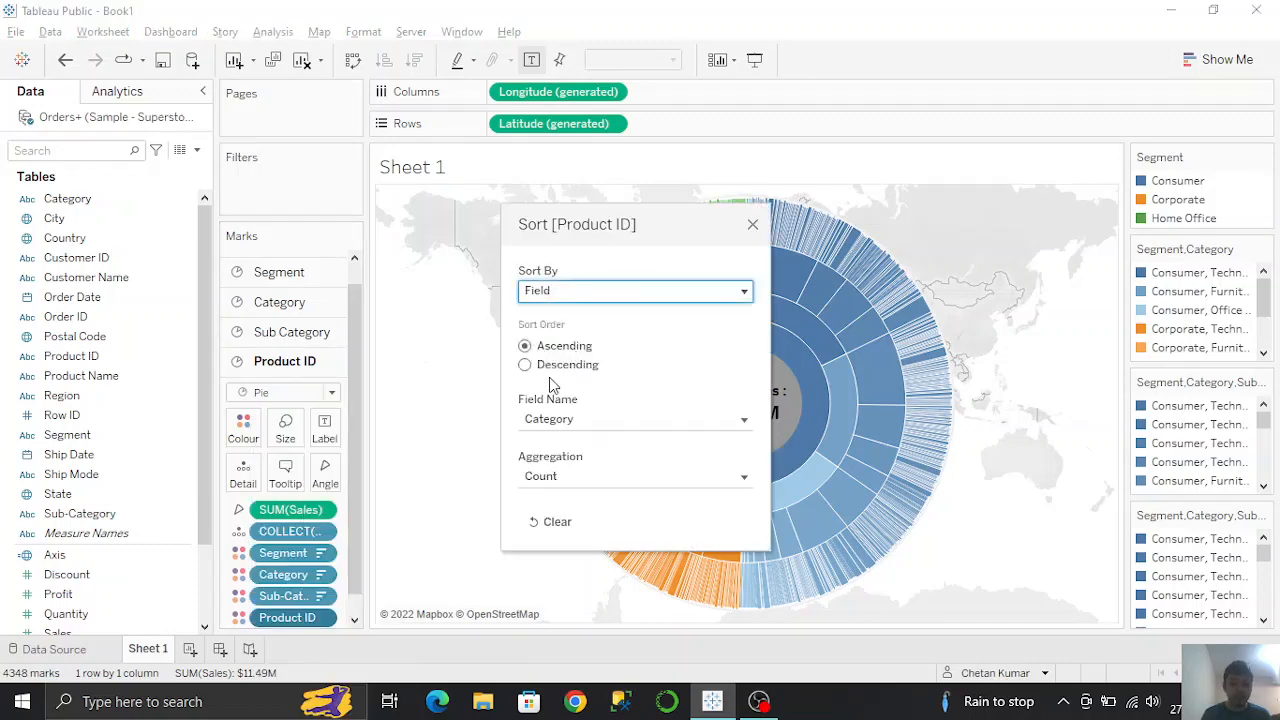
{"action": "left_click", "coordinate": [525, 364]}
{"action": "left_click", "coordinate": [549, 419]}
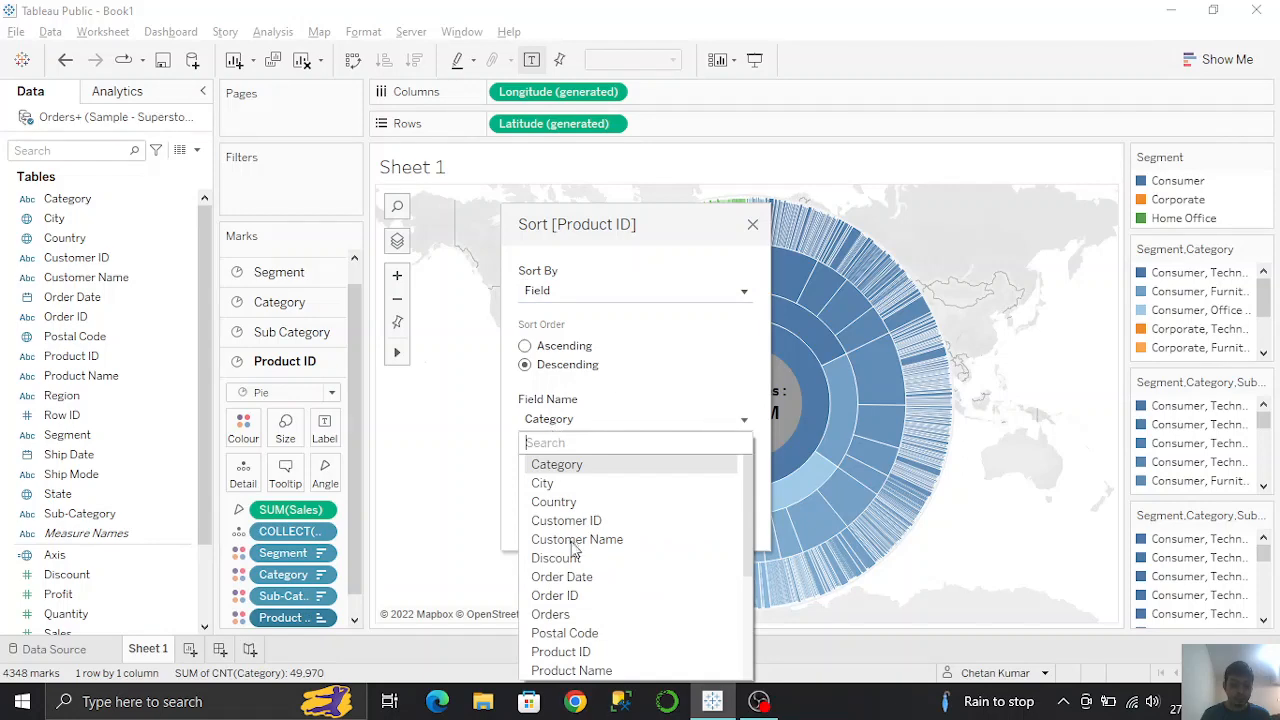
{"action": "scroll", "coordinate": [613, 605], "scroll_direction": "down", "scroll_amount": 3}
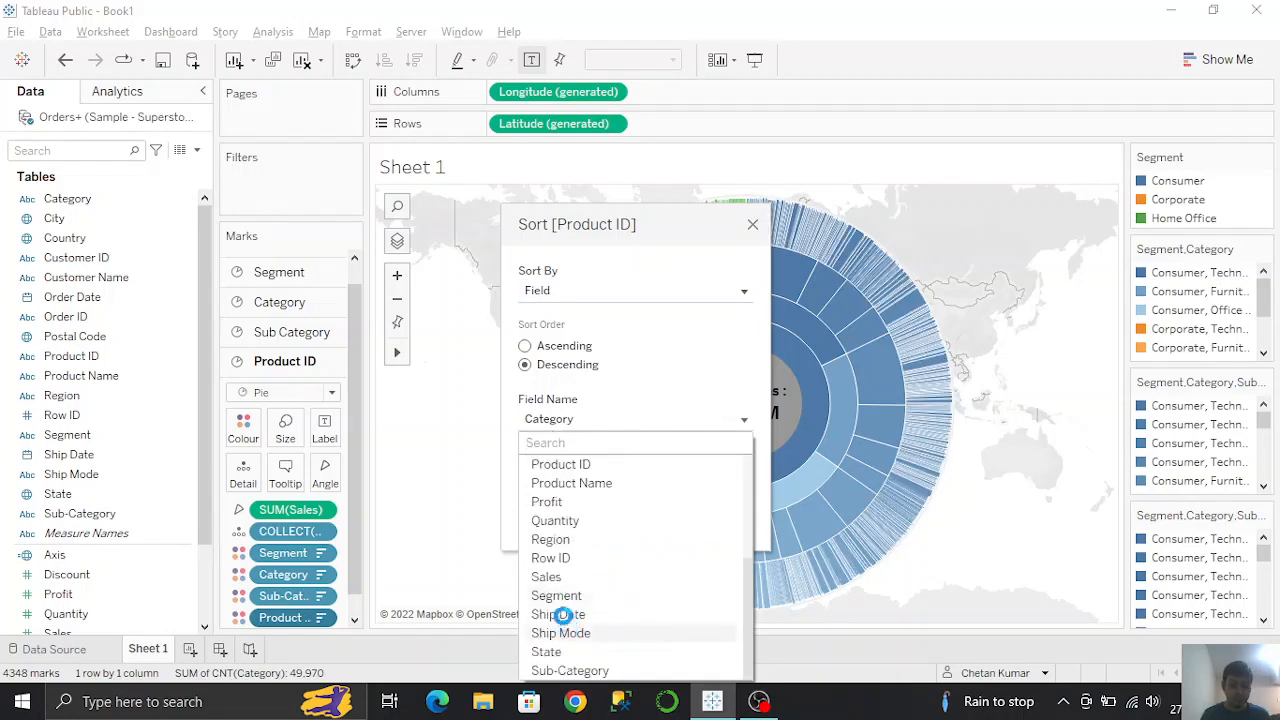
{"action": "left_click", "coordinate": [543, 576]}
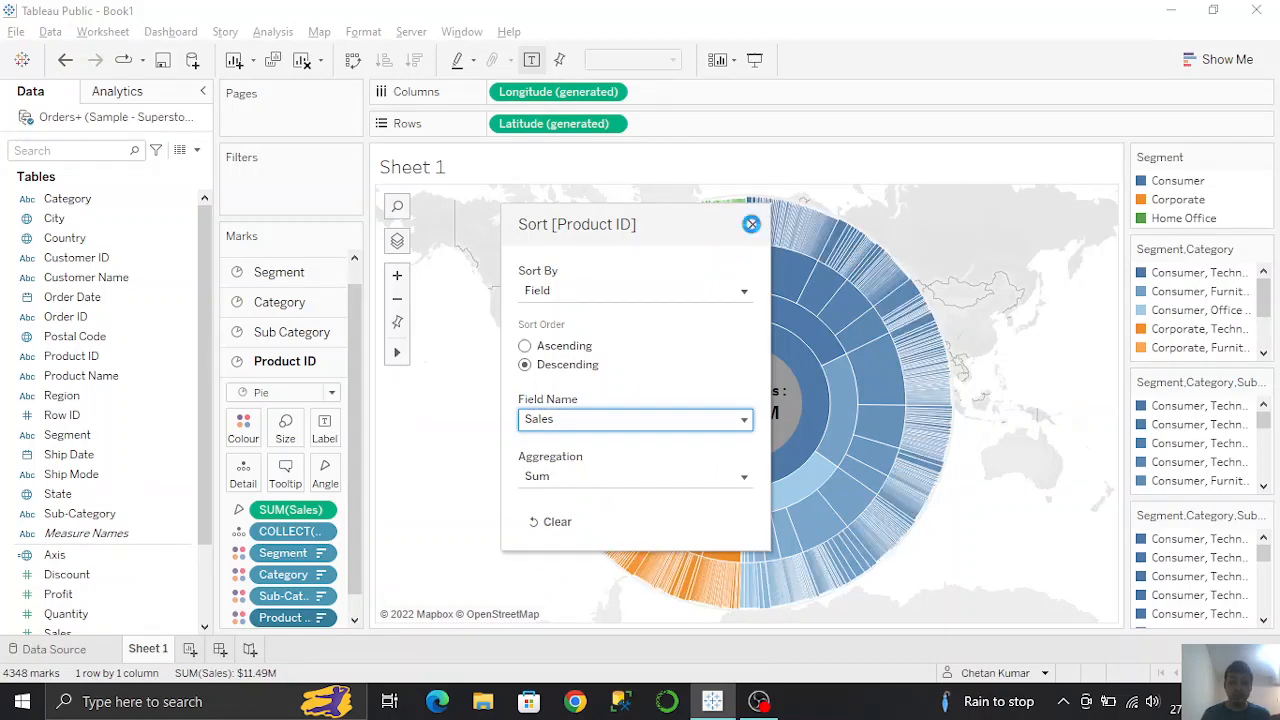
{"action": "left_click", "coordinate": [752, 226]}
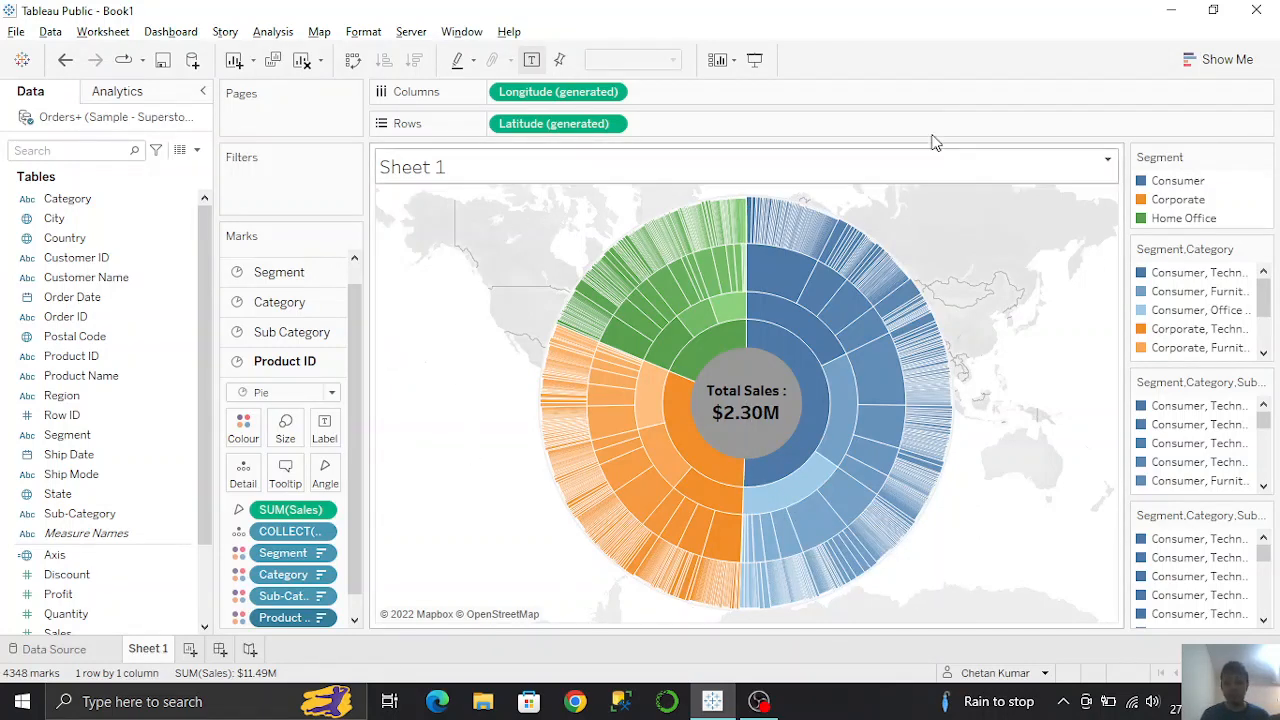
Step: Set the background map to None and fit the chart to Entire View
{"action": "left_click", "coordinate": [319, 31]}
{"action": "mouse_move", "coordinate": [426, 60]}
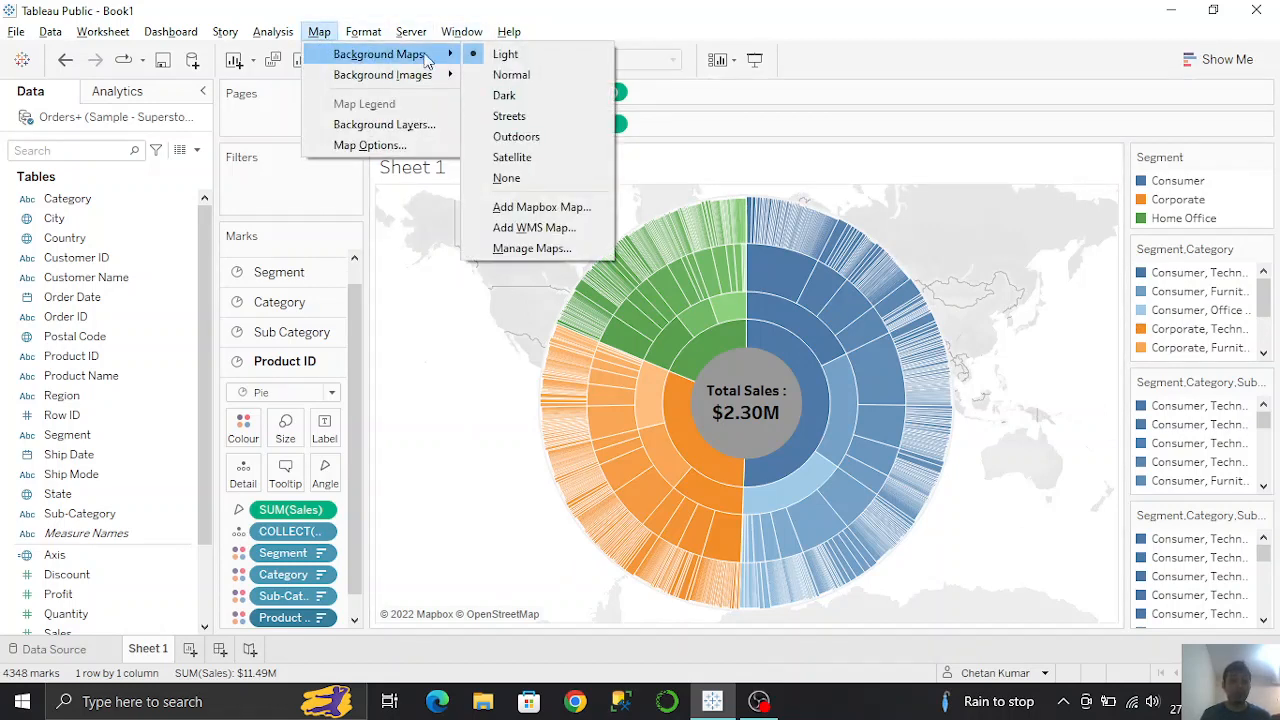
{"action": "left_click", "coordinate": [510, 178]}
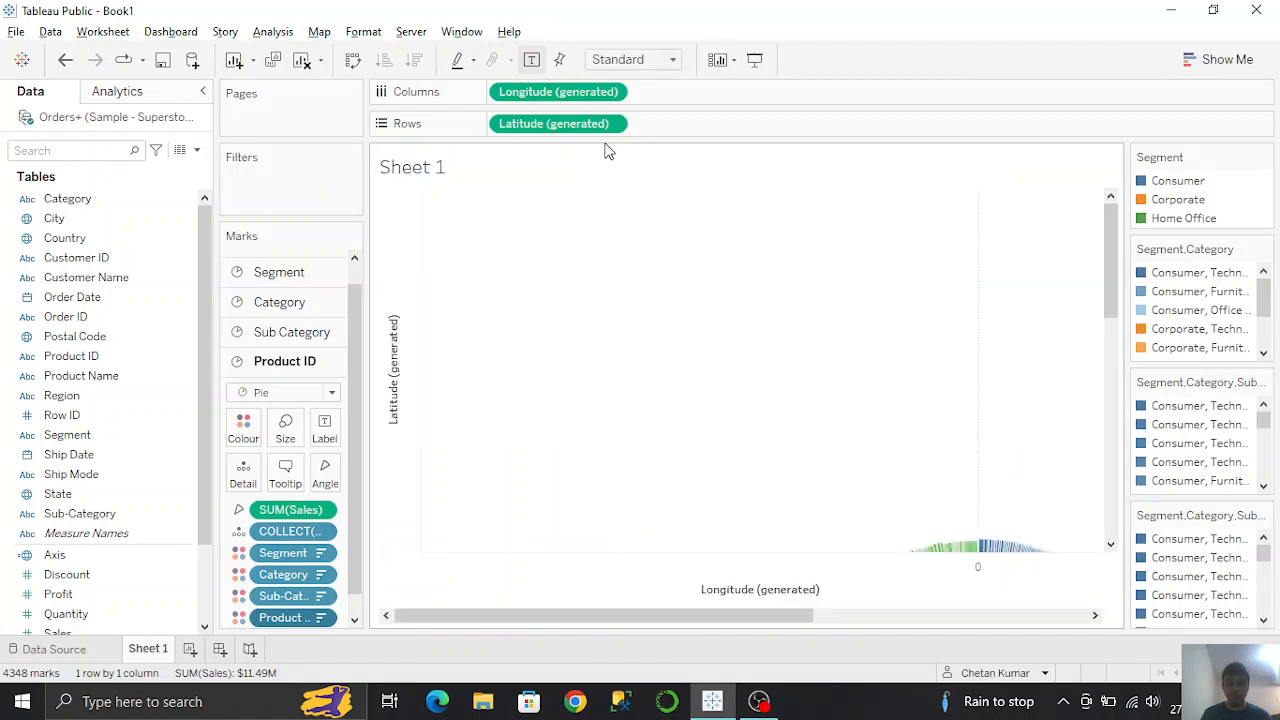
{"action": "left_click", "coordinate": [632, 59]}
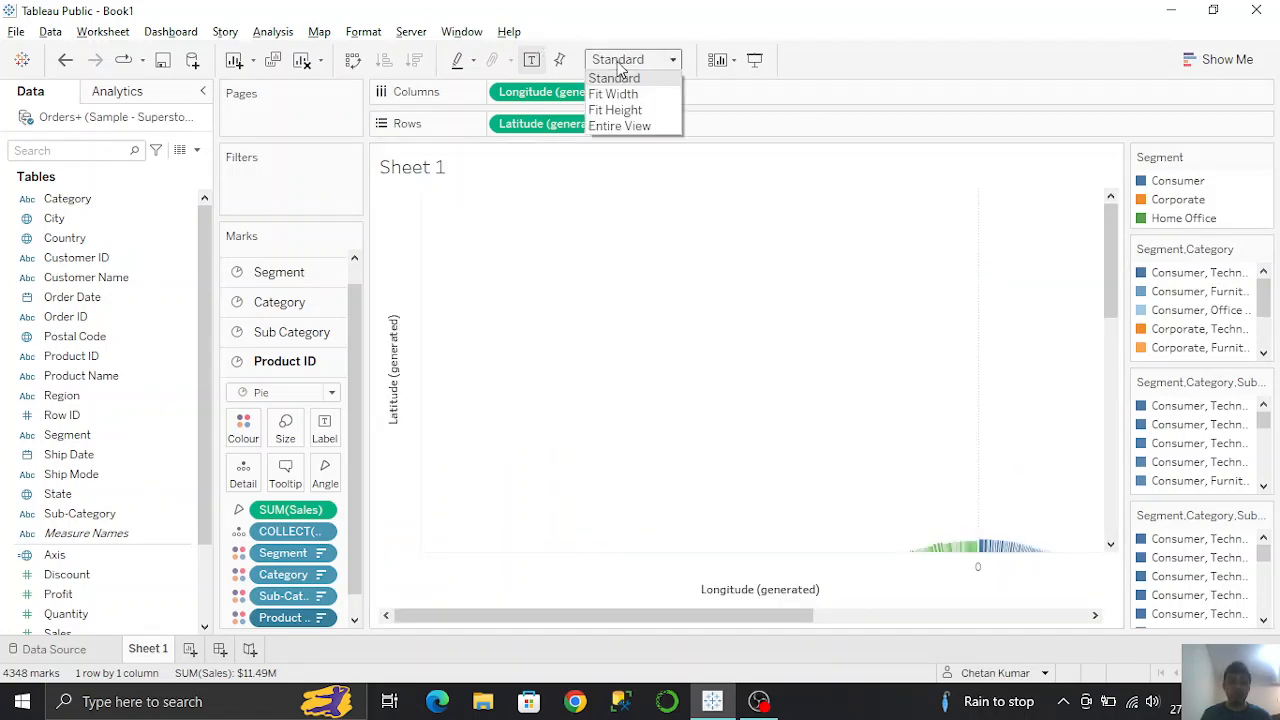
{"action": "left_click", "coordinate": [630, 134]}
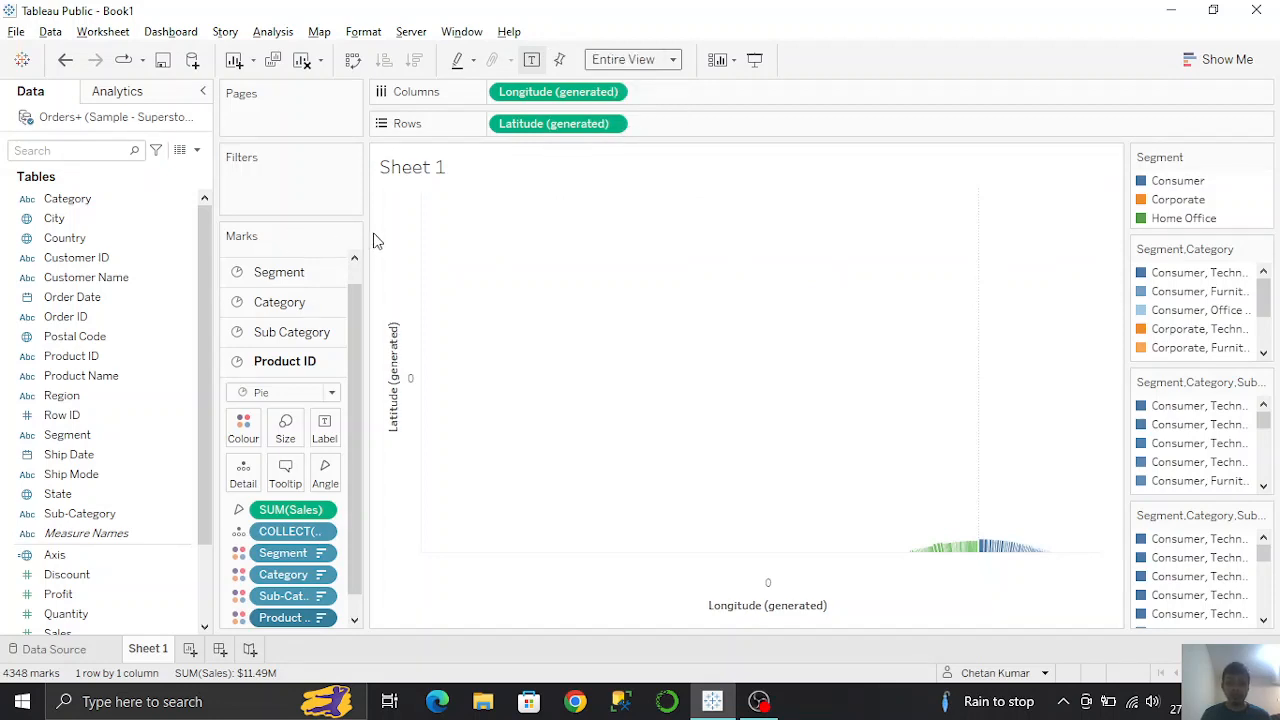
Step: Hide the headers of the Latitude and Longitude axes
{"action": "right_click", "coordinate": [389, 269]}
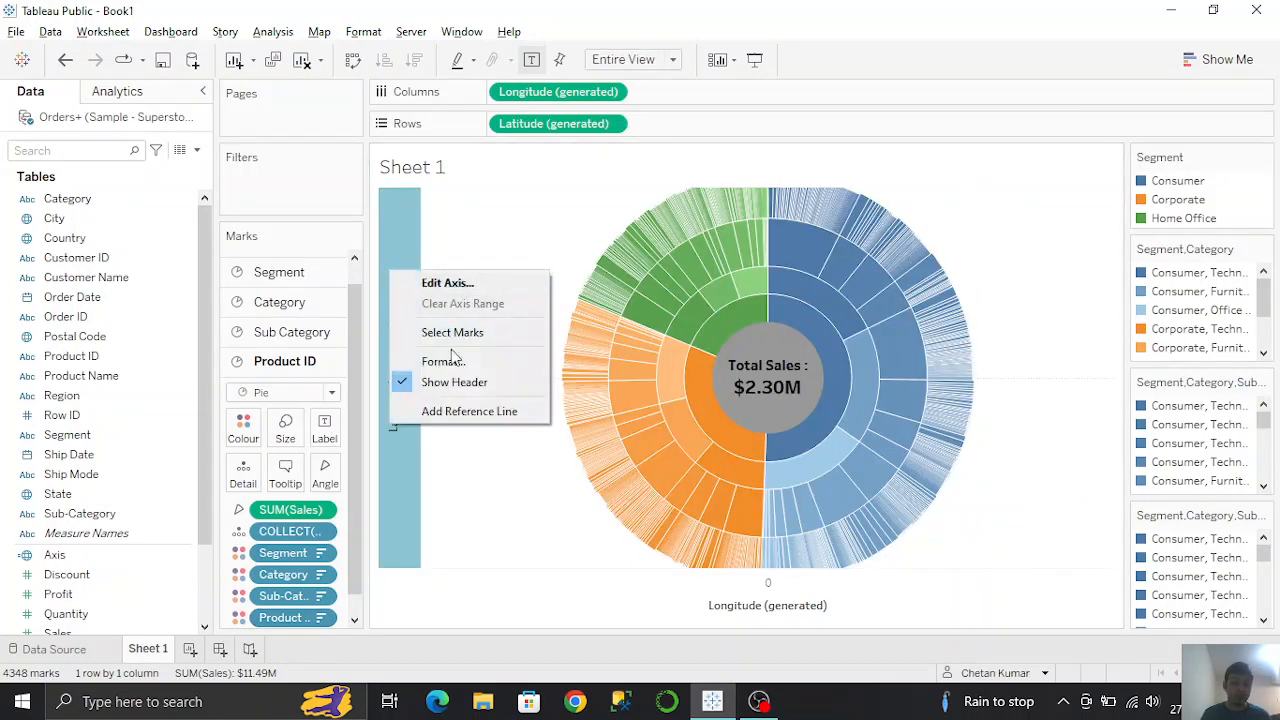
{"action": "left_click", "coordinate": [460, 382]}
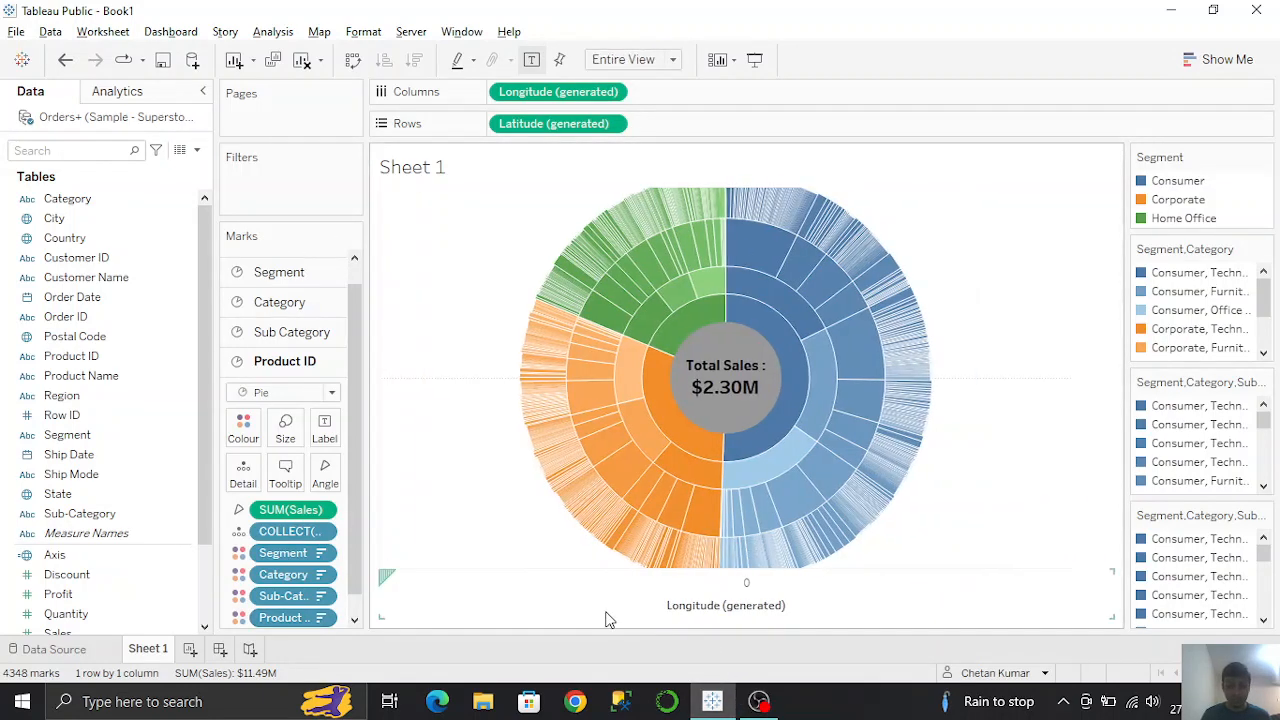
{"action": "right_click", "coordinate": [605, 612]}
{"action": "left_click", "coordinate": [668, 568]}
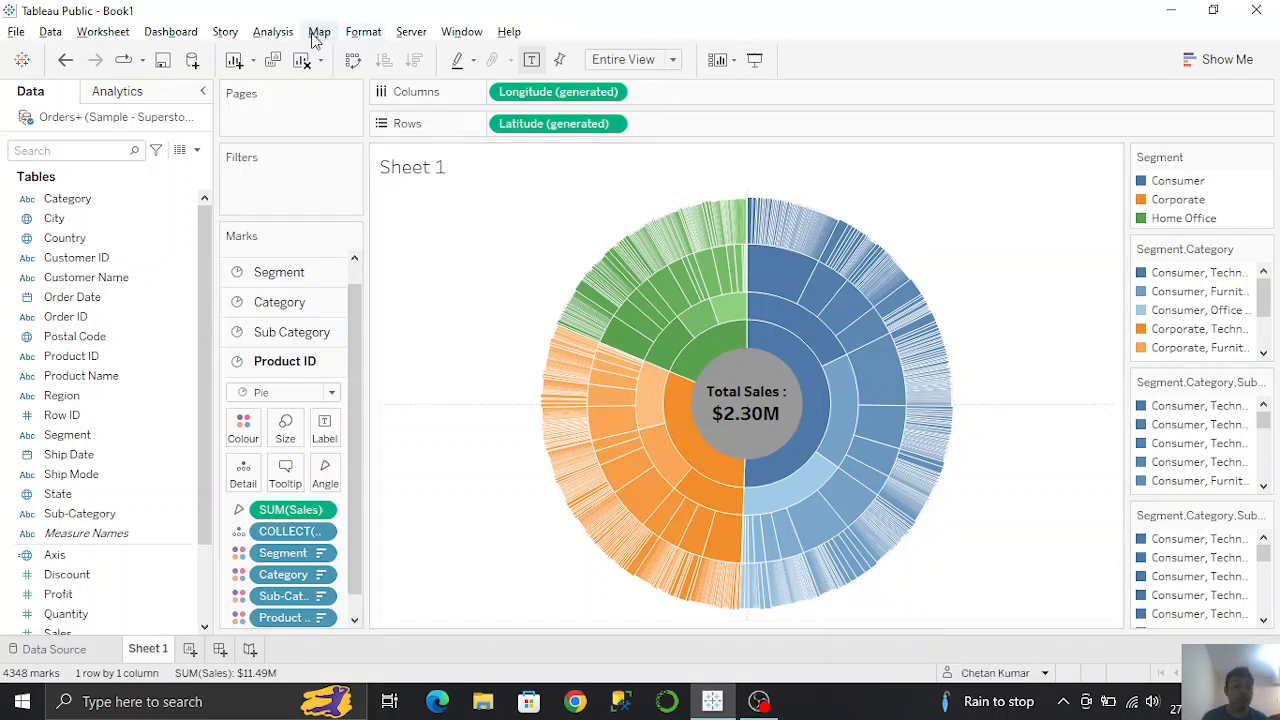
Step: Set the colour of the Total Sales centre circle to black
{"action": "left_click", "coordinate": [277, 272]}
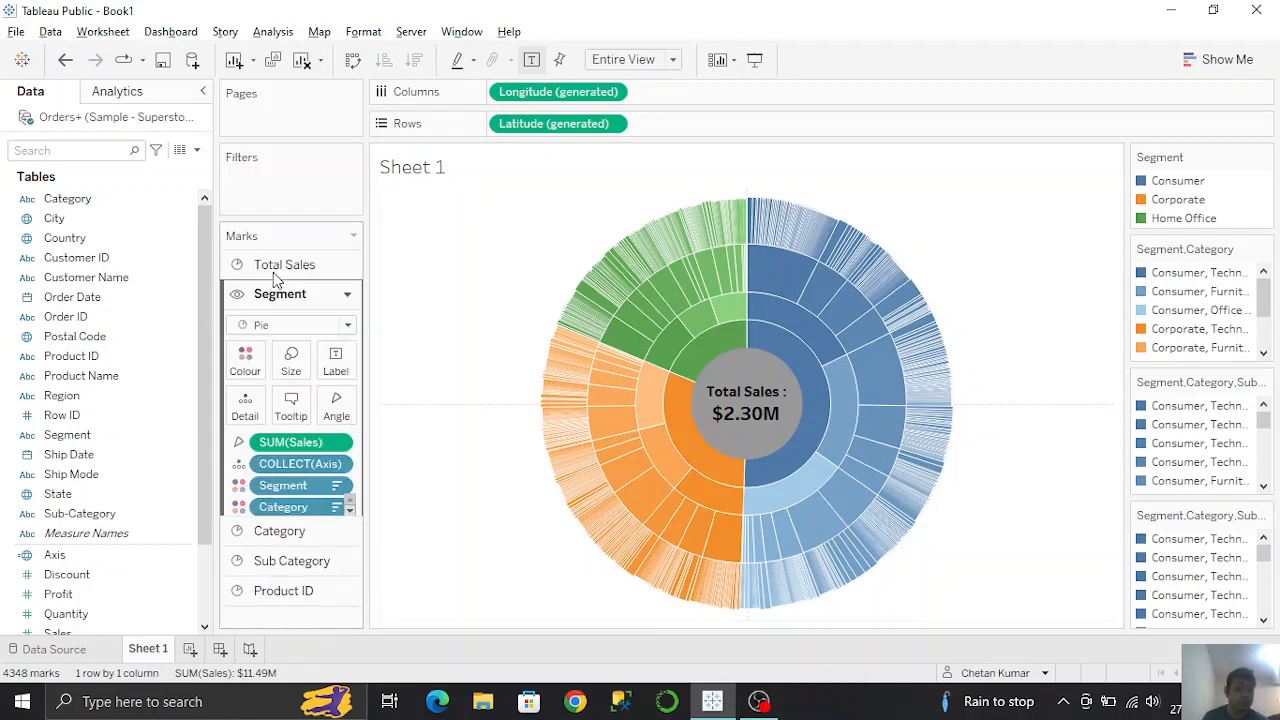
{"action": "left_click", "coordinate": [285, 264]}
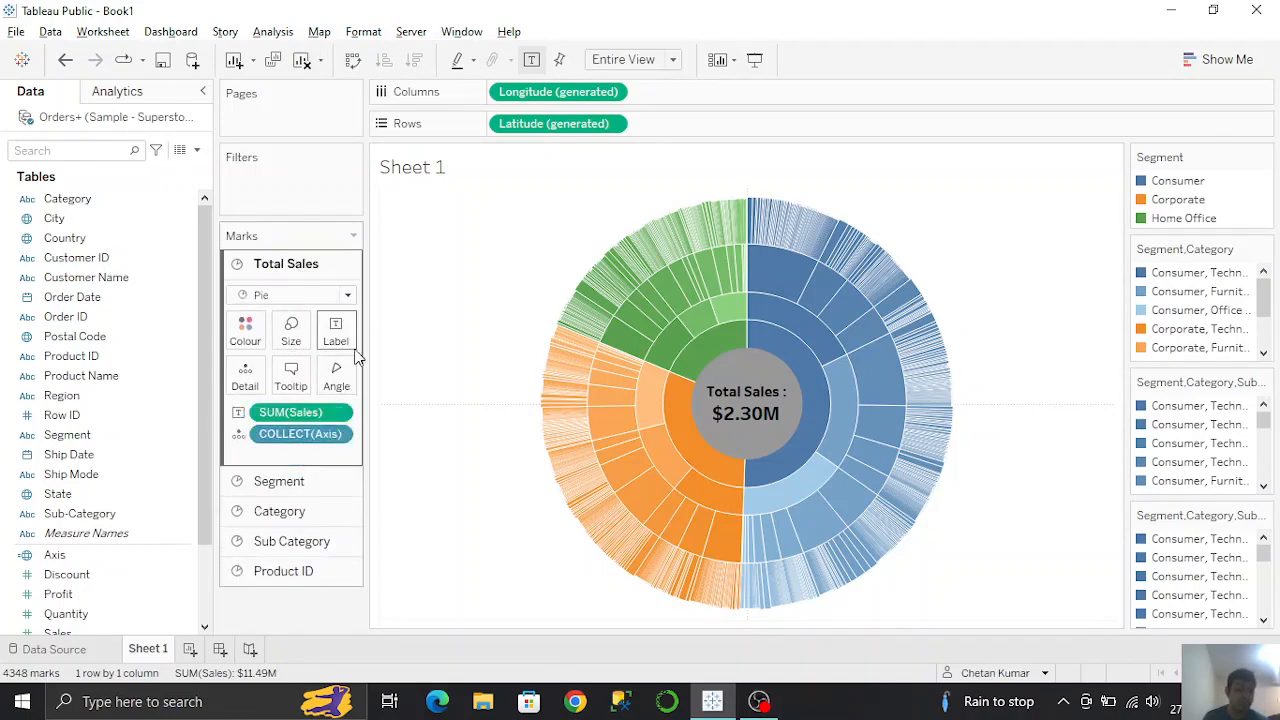
{"action": "left_click", "coordinate": [246, 333]}
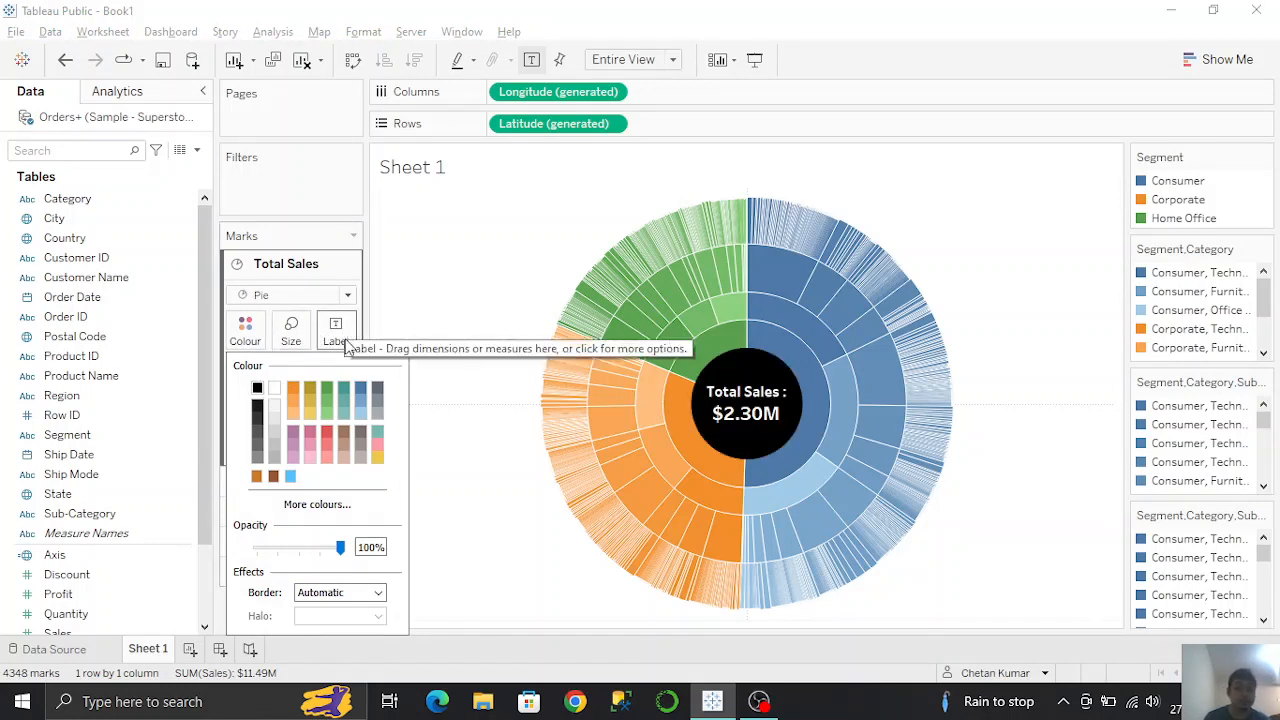
Step: Try the Dark background map and return the background map to None
{"action": "left_click", "coordinate": [319, 32]}
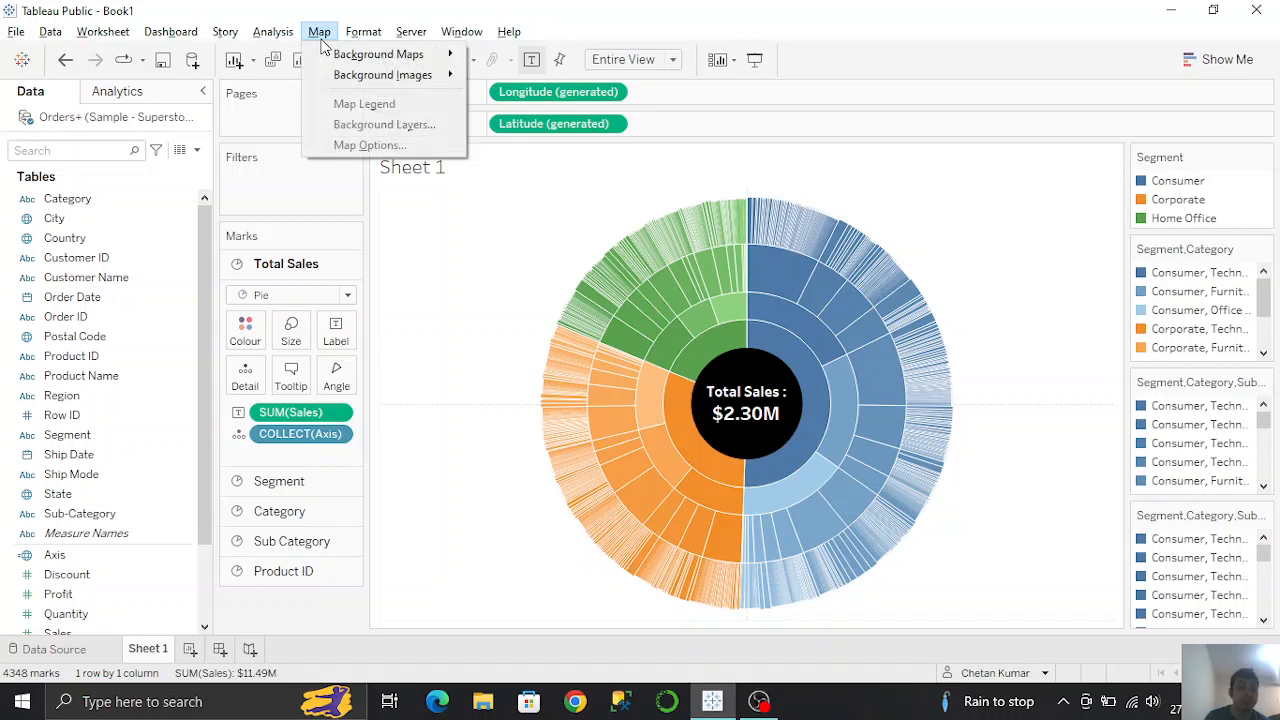
{"action": "mouse_move", "coordinate": [362, 54]}
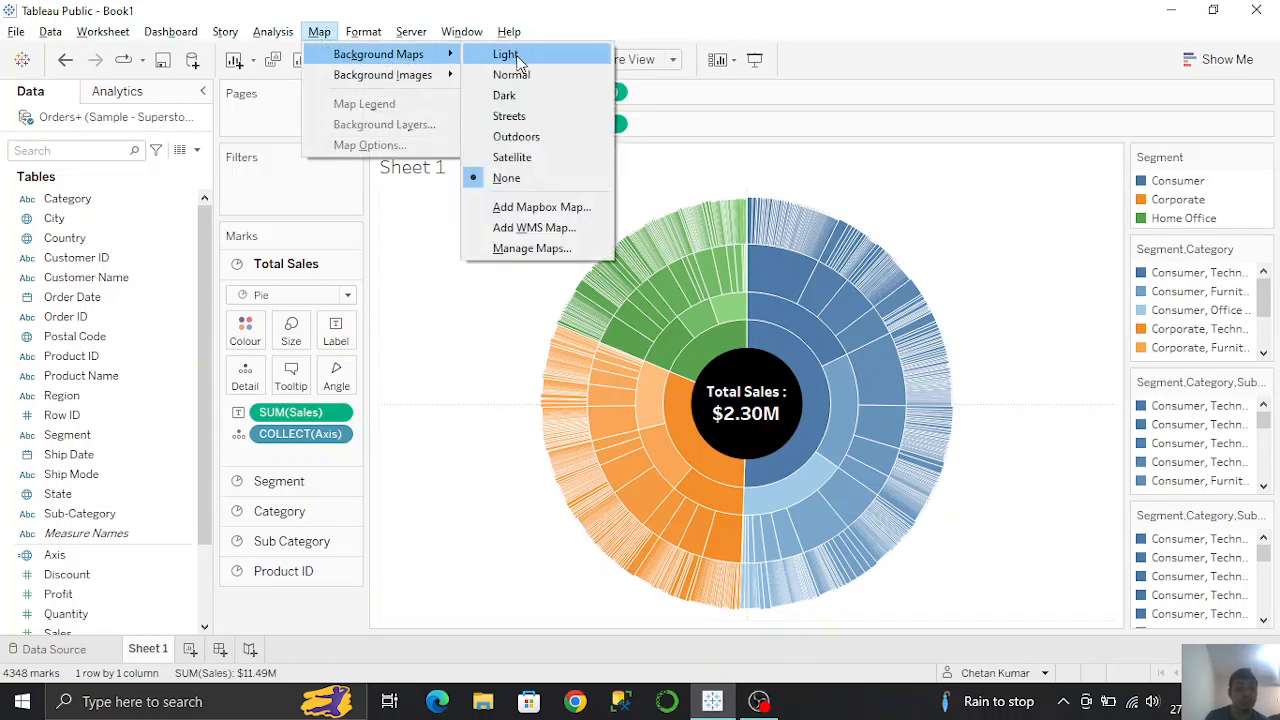
{"action": "left_click", "coordinate": [515, 99]}
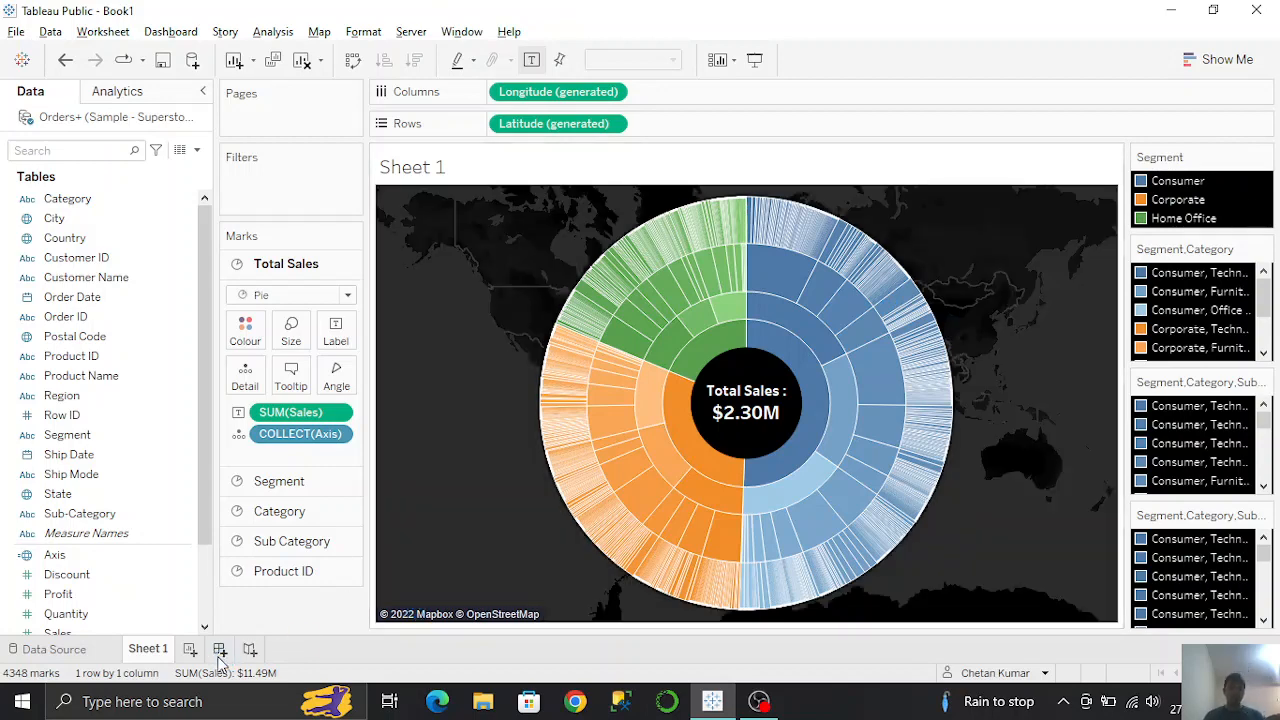
{"action": "left_click", "coordinate": [320, 36]}
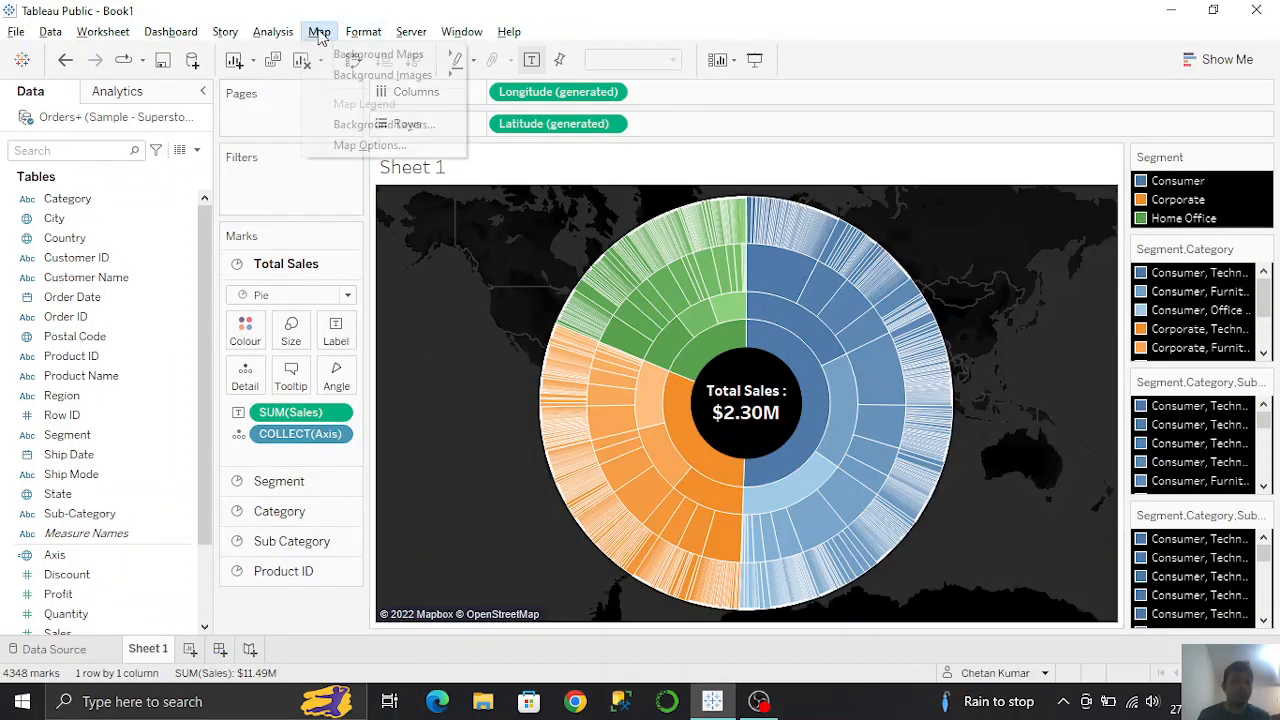
{"action": "mouse_move", "coordinate": [317, 36]}
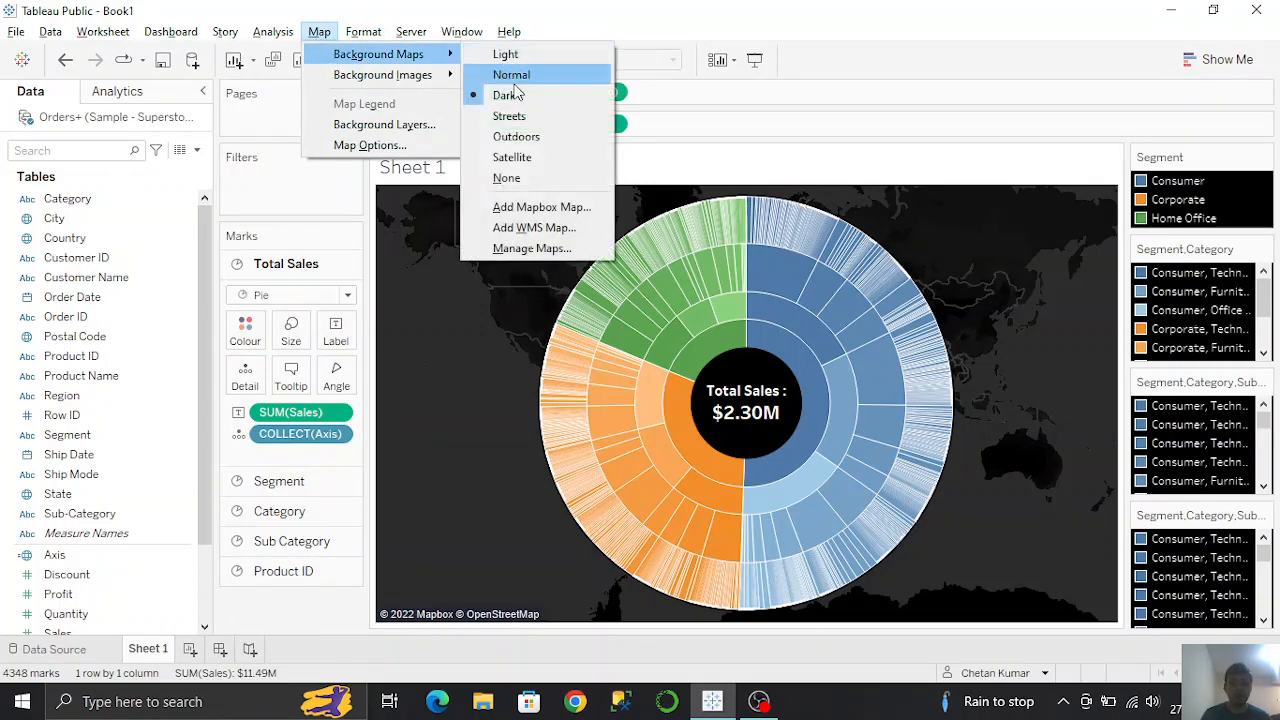
{"action": "left_click", "coordinate": [532, 178]}
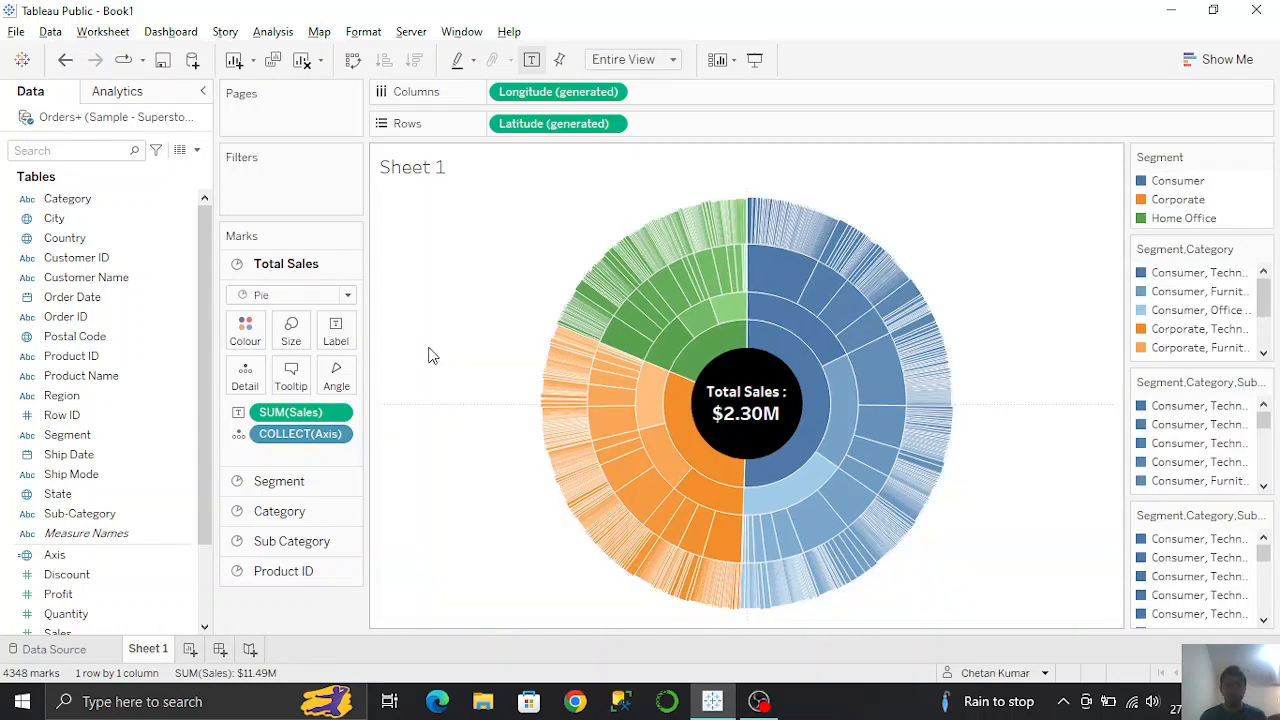
Step: Set the worksheet's default background shading to black
{"action": "right_click", "coordinate": [430, 352]}
{"action": "left_click", "coordinate": [480, 431]}
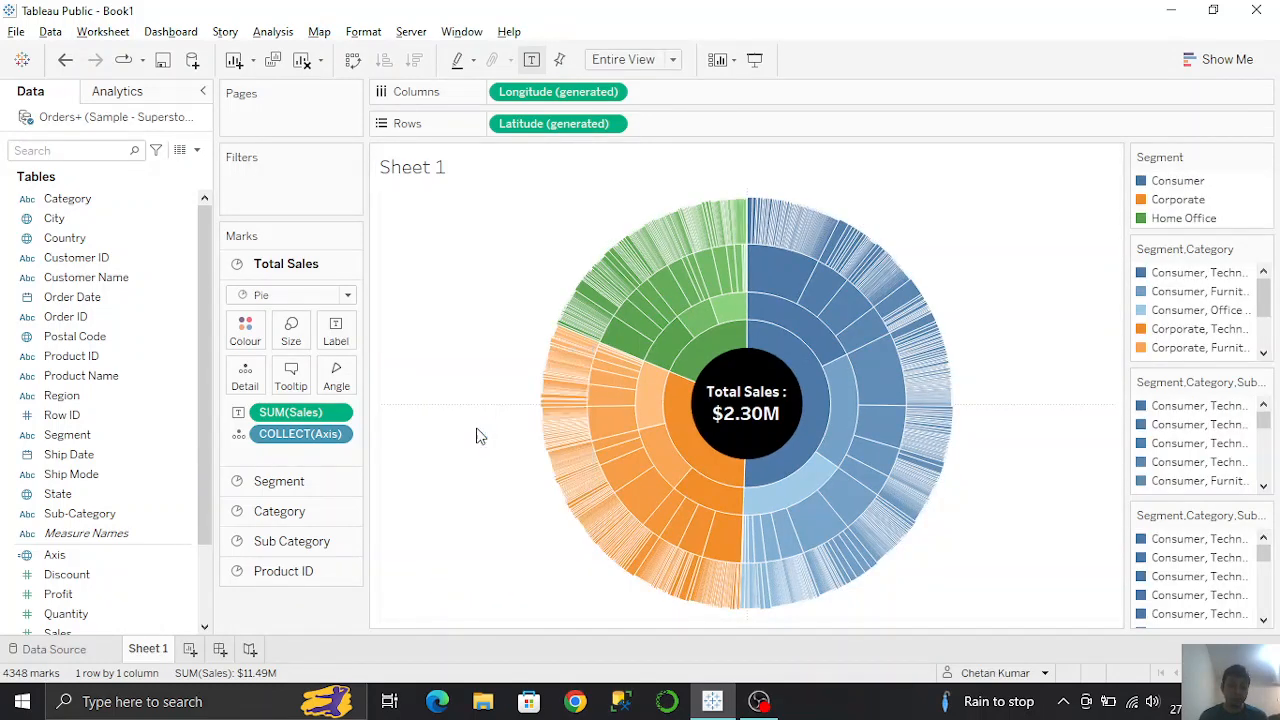
{"action": "left_click", "coordinate": [70, 125]}
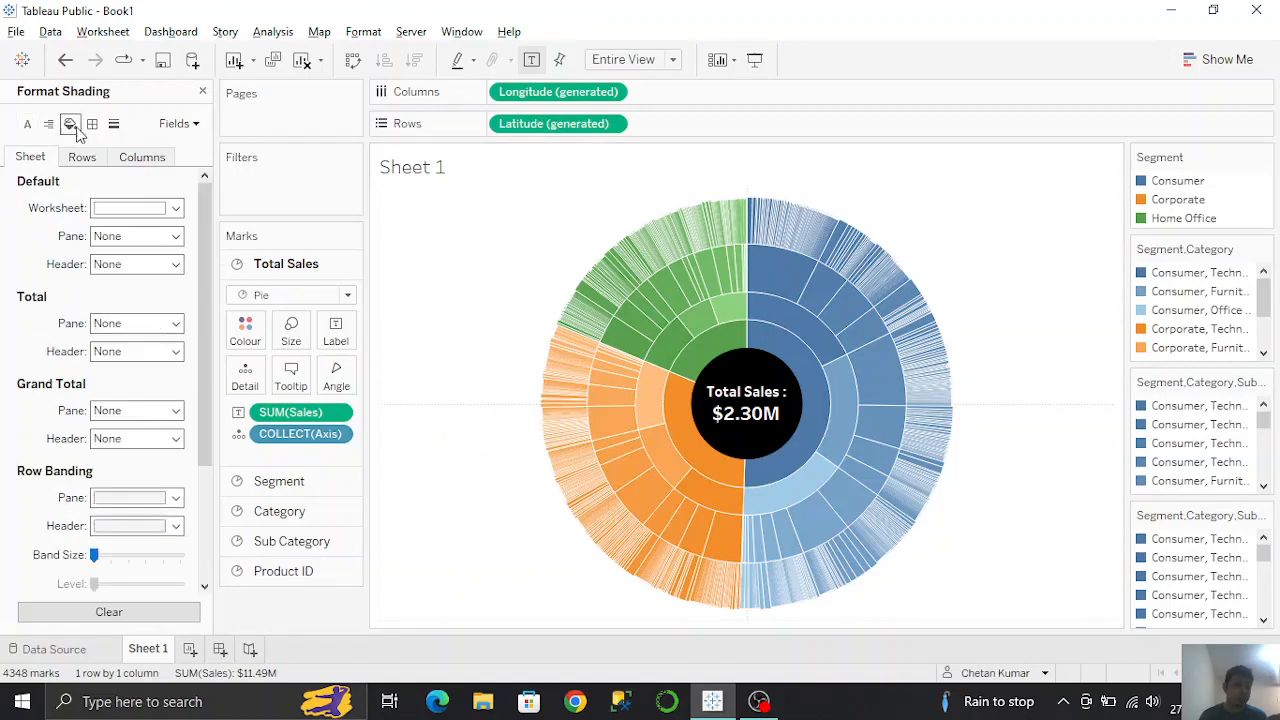
{"action": "left_click", "coordinate": [106, 208]}
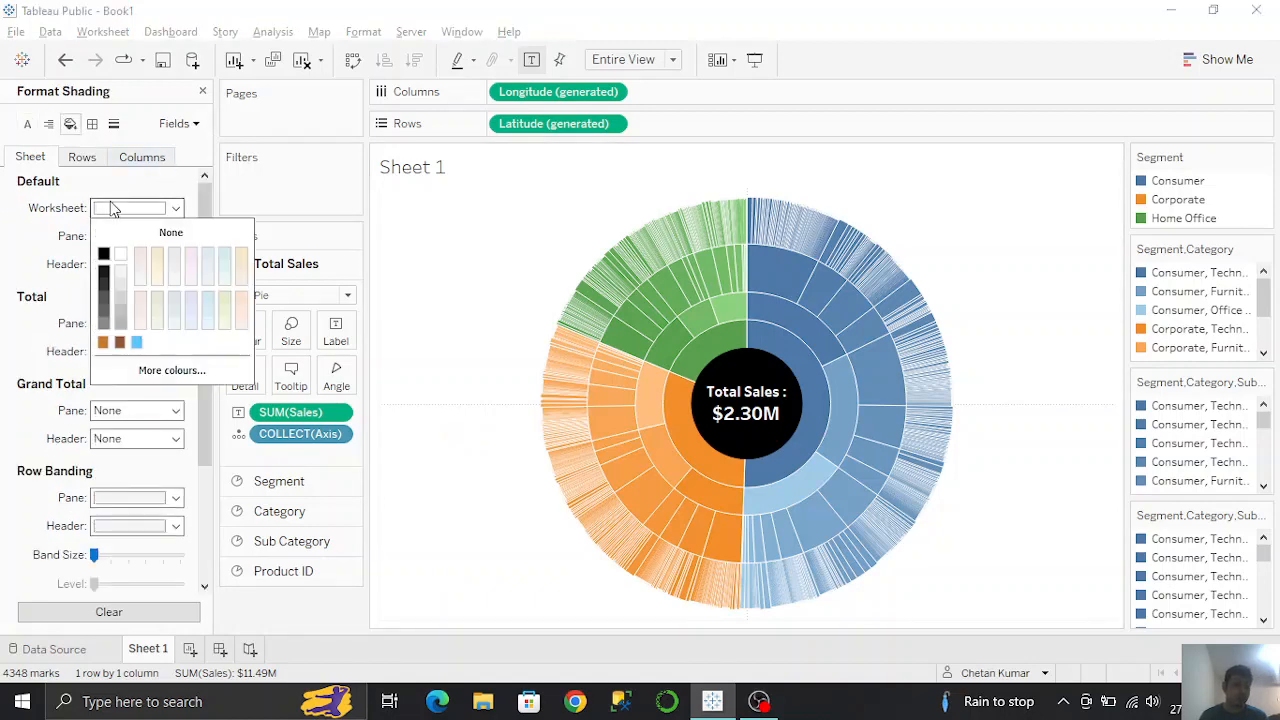
{"action": "left_click", "coordinate": [104, 256]}
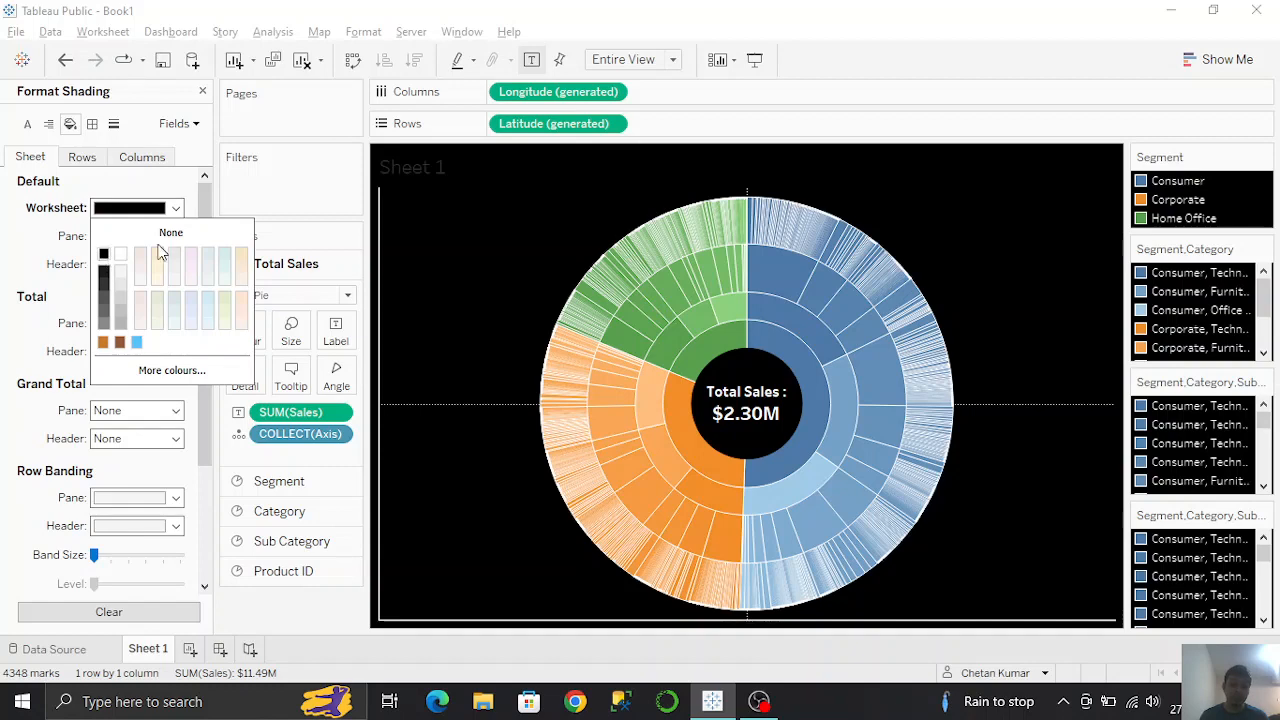
Step: Set the sheet's Grid Lines, Zero Lines, Trend Lines and Axis Rulers to None
{"action": "right_click", "coordinate": [403, 399]}
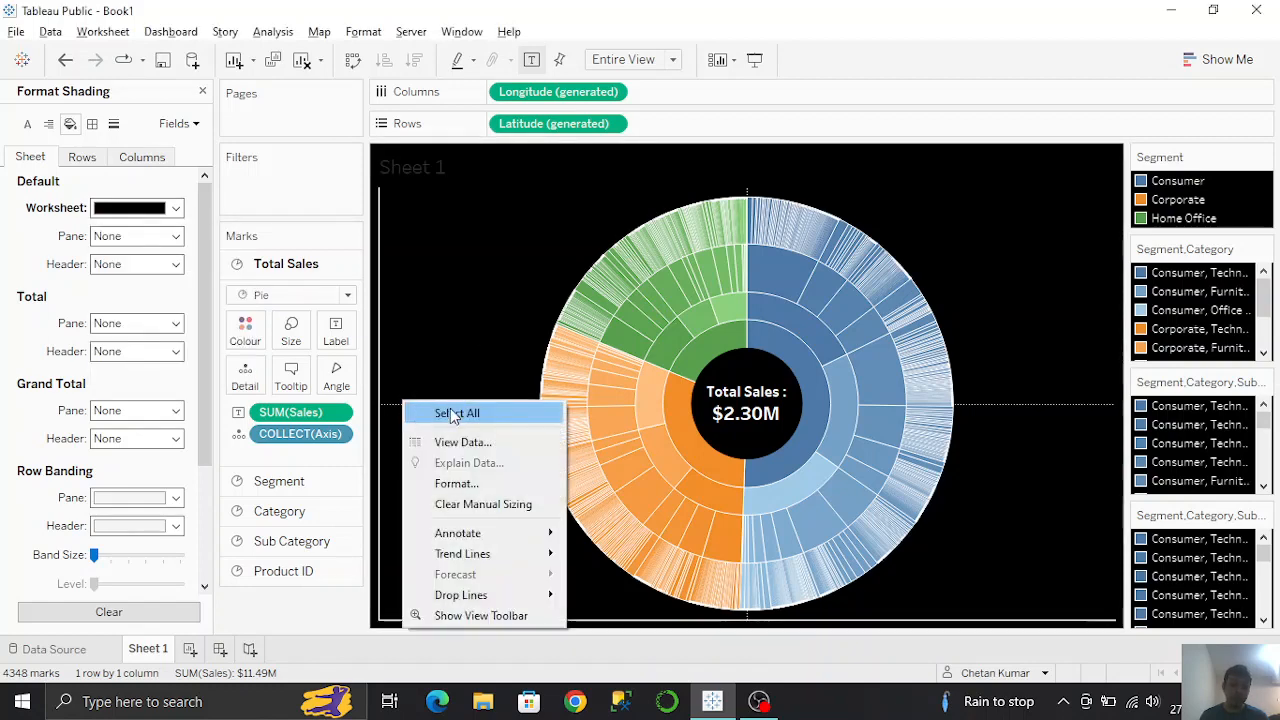
{"action": "left_click", "coordinate": [442, 484]}
{"action": "left_click", "coordinate": [113, 124]}
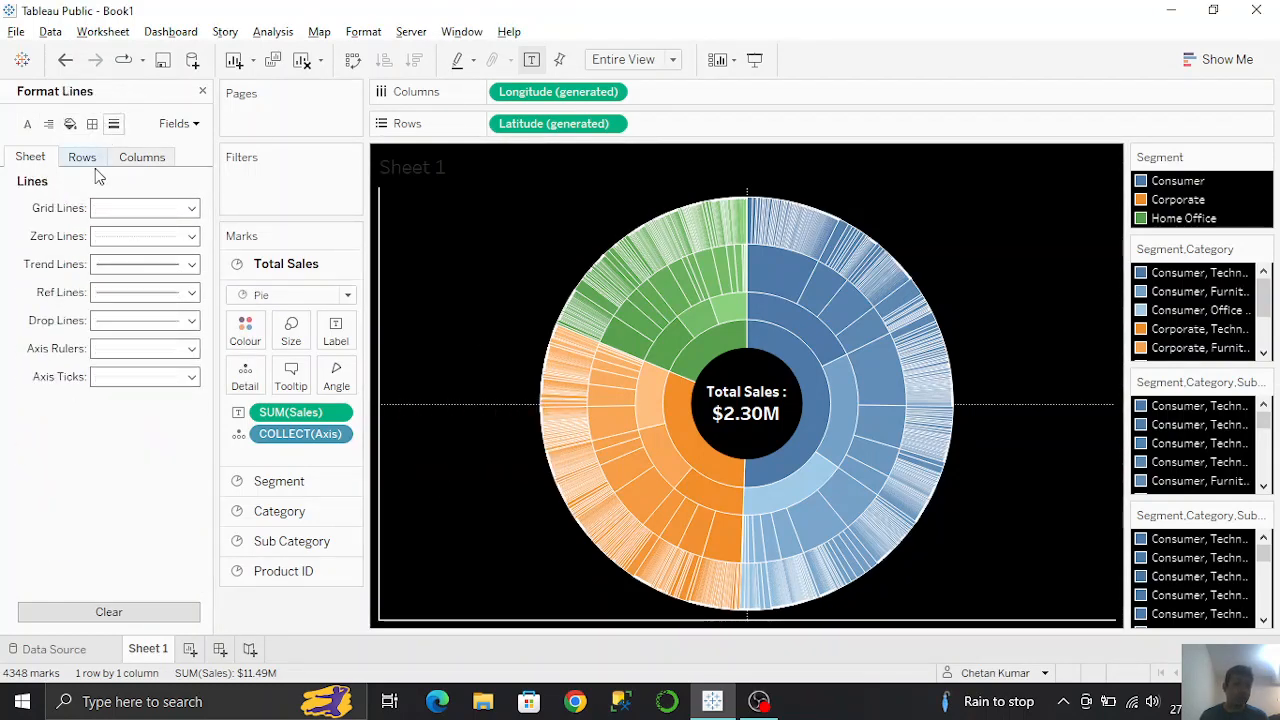
{"action": "left_click", "coordinate": [117, 212]}
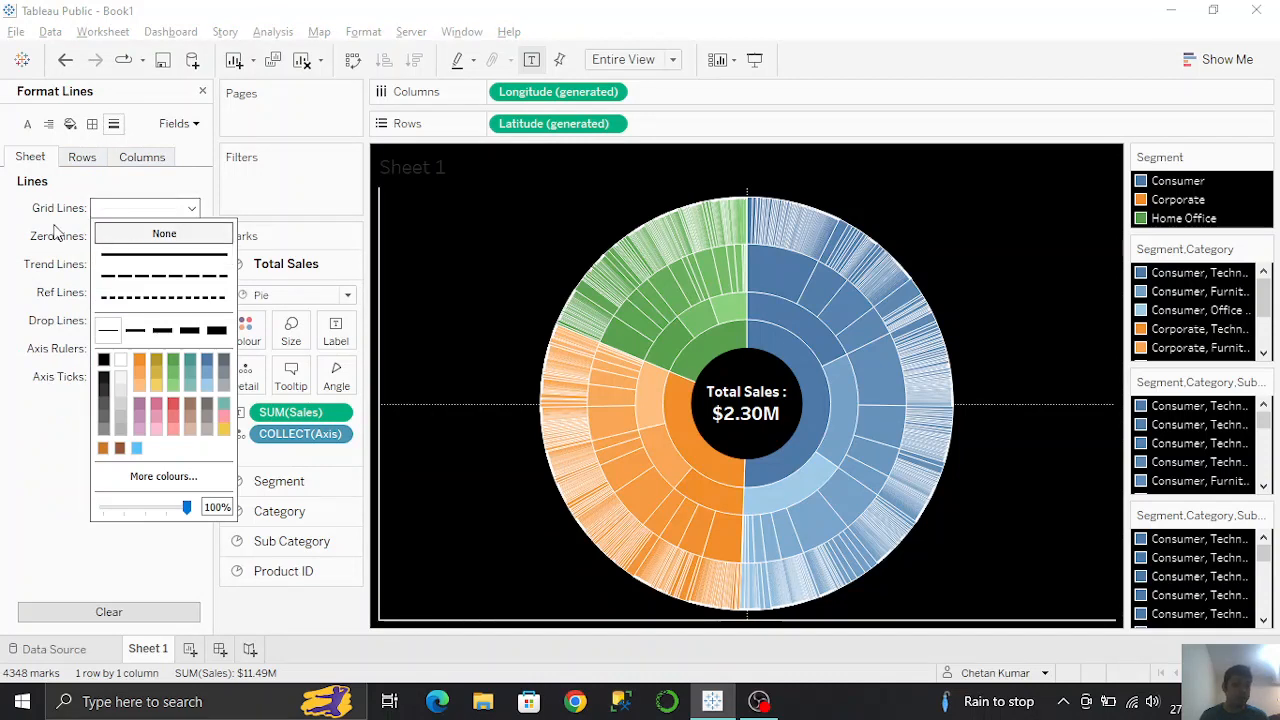
{"action": "left_click", "coordinate": [110, 238]}
{"action": "left_click", "coordinate": [113, 240]}
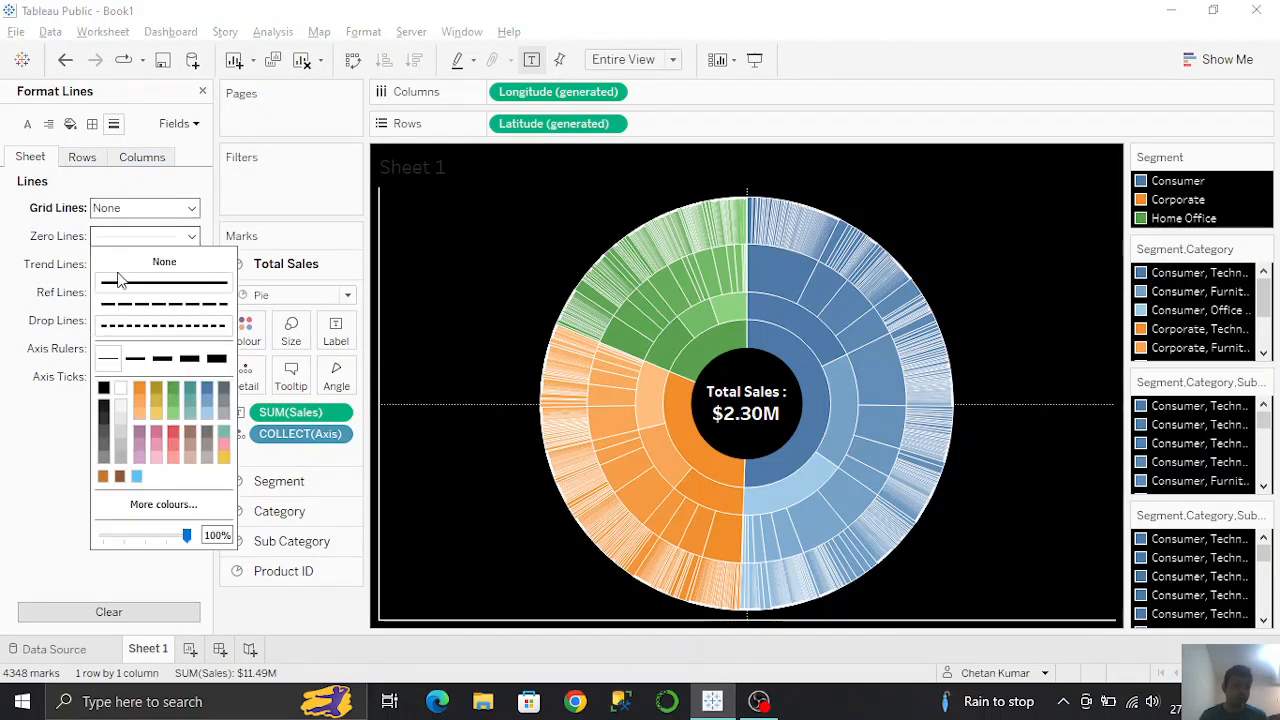
{"action": "left_click", "coordinate": [50, 258]}
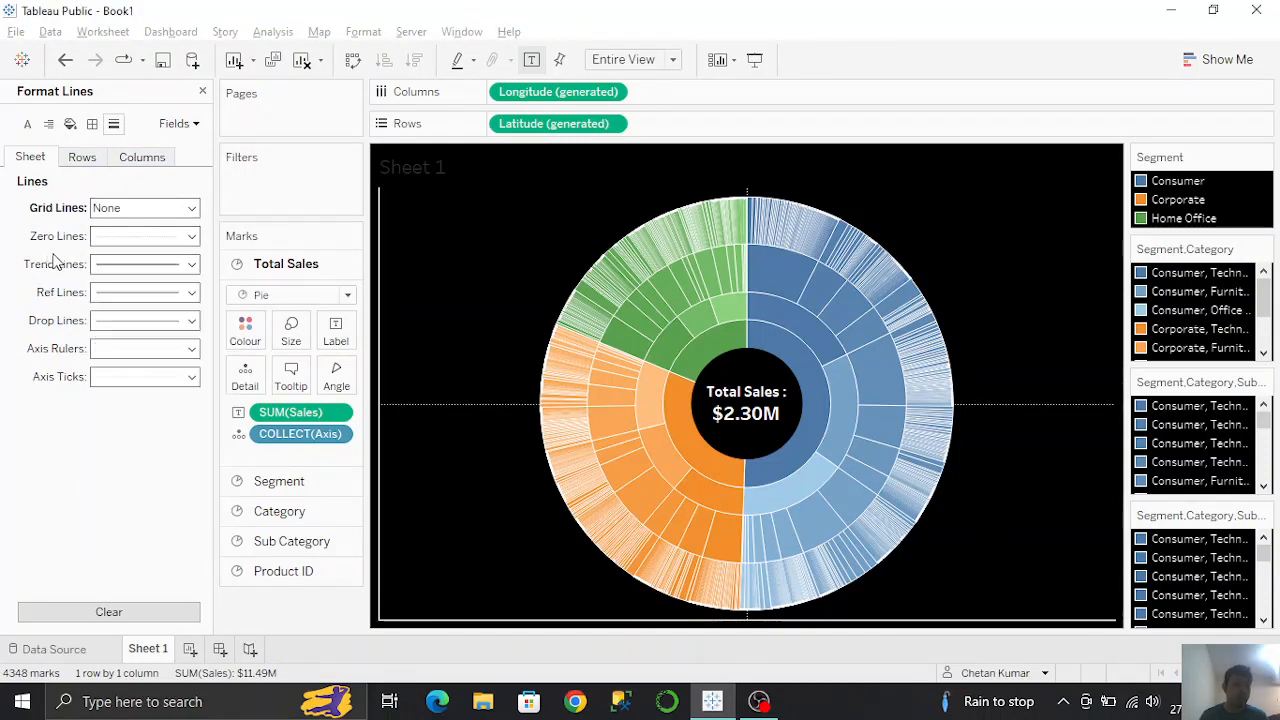
{"action": "left_click", "coordinate": [120, 266]}
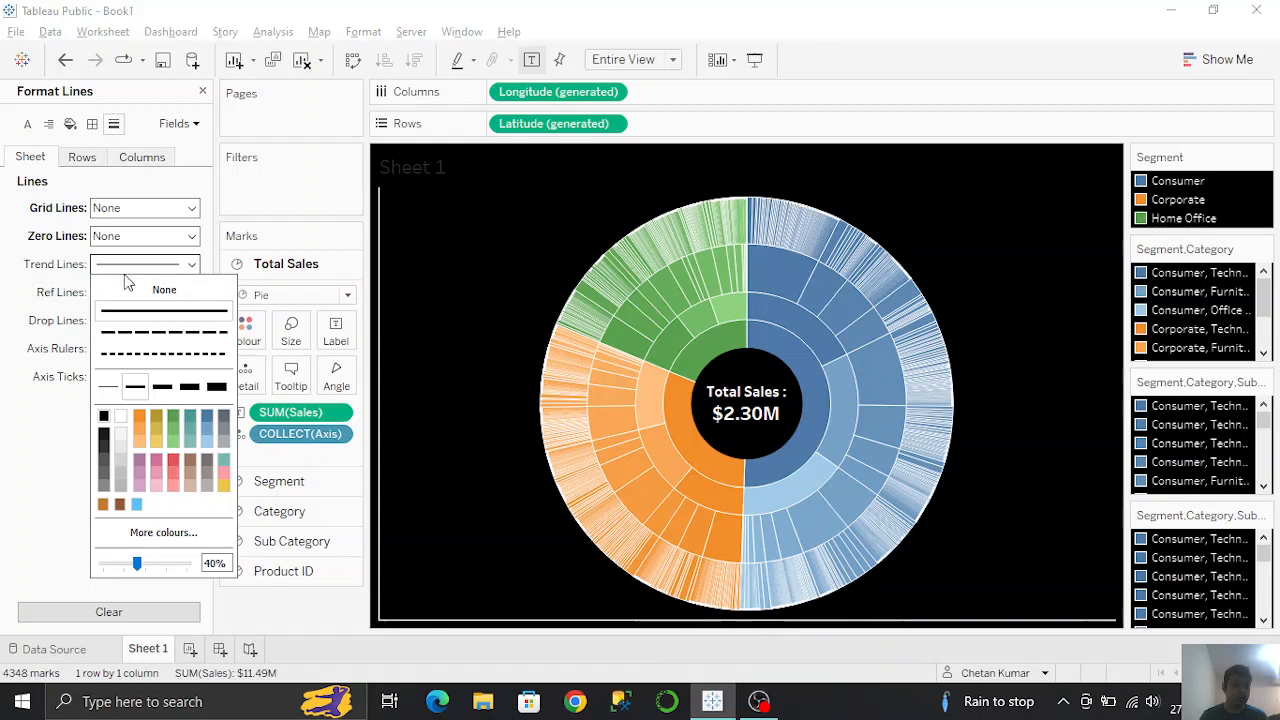
{"action": "left_click", "coordinate": [12, 292]}
{"action": "left_click", "coordinate": [120, 349]}
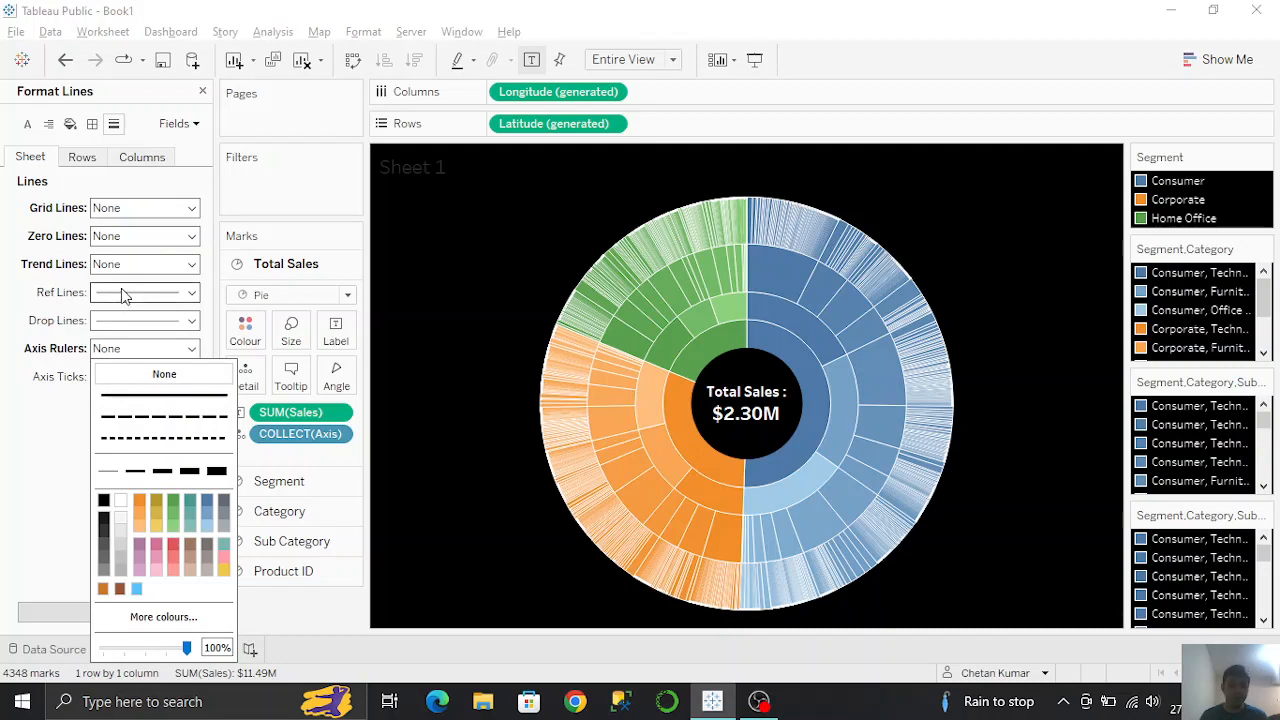
{"action": "left_click", "coordinate": [355, 666]}
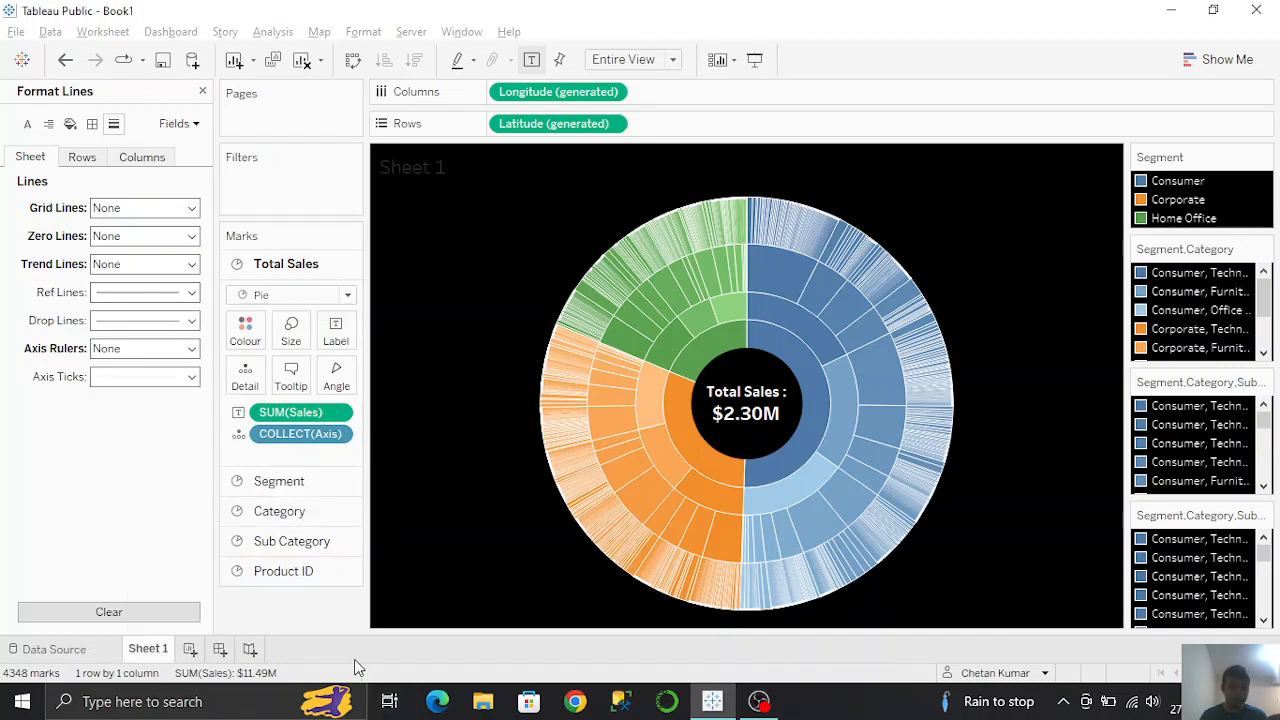
Step: Create a new dashboard and set its size to Automatic
{"action": "left_click", "coordinate": [219, 649]}
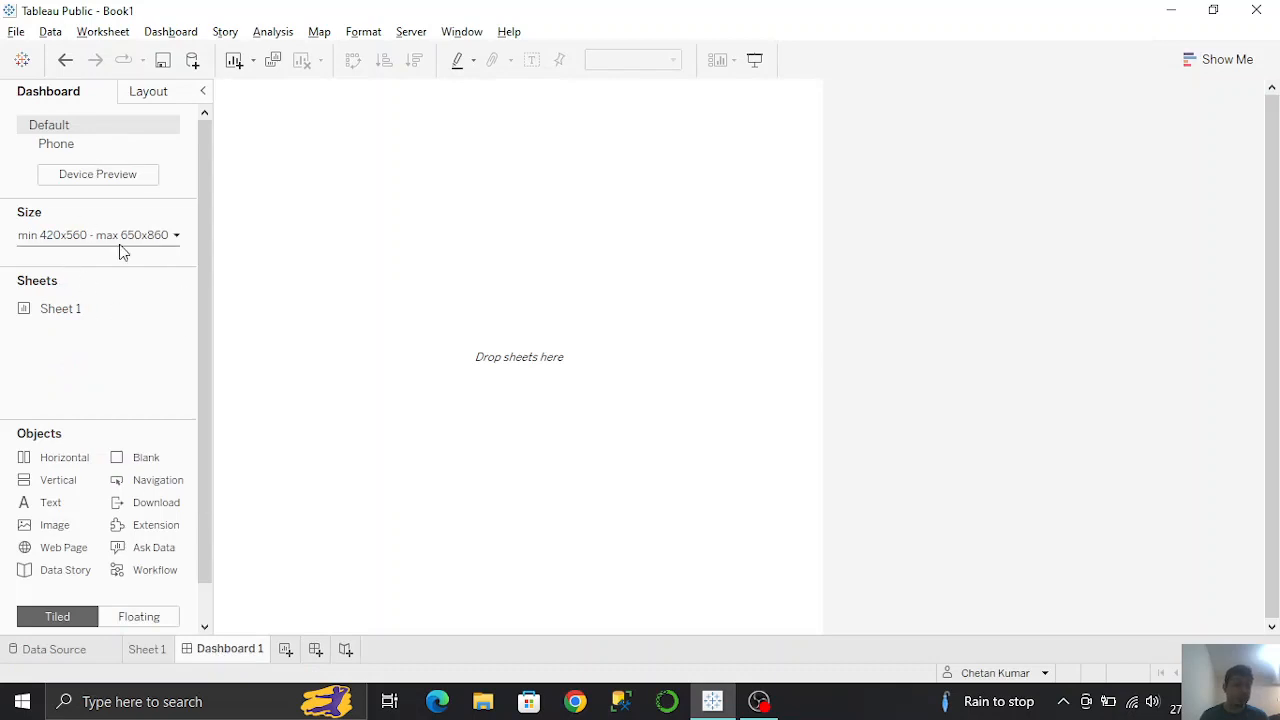
{"action": "left_click", "coordinate": [92, 238]}
{"action": "left_click", "coordinate": [61, 268]}
{"action": "left_click", "coordinate": [60, 299]}
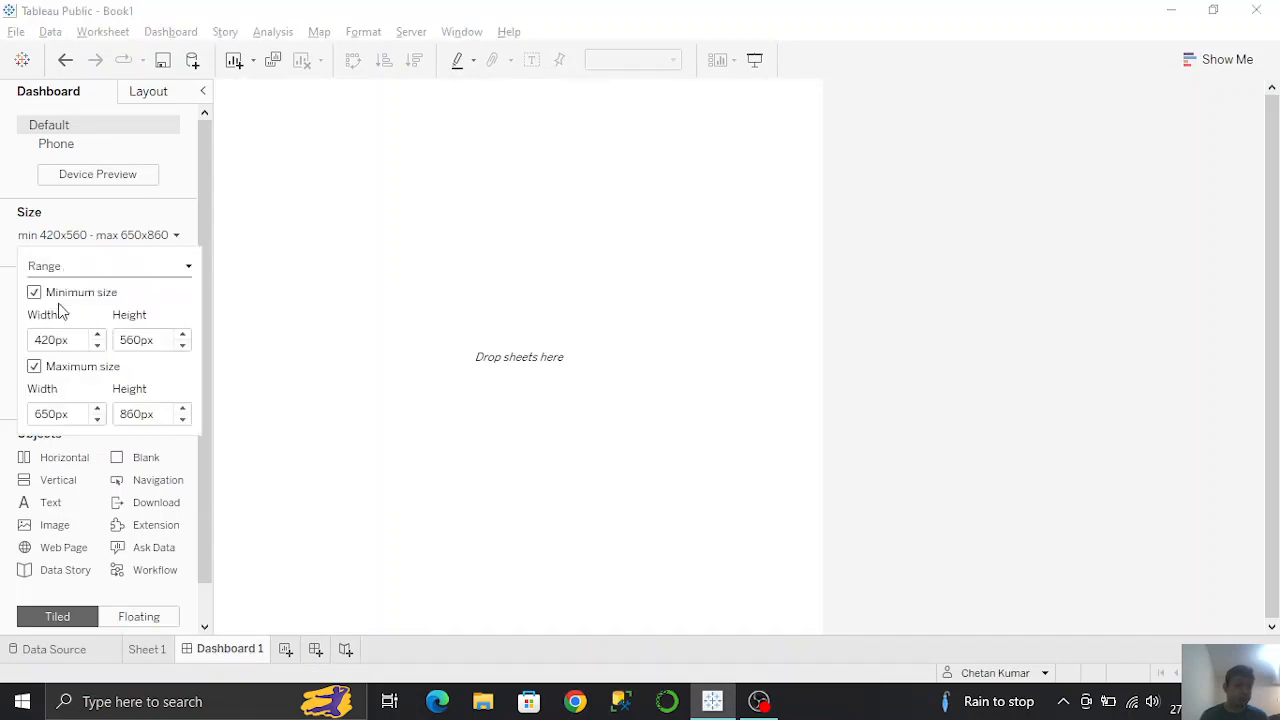
{"action": "left_click", "coordinate": [62, 266]}
{"action": "left_click", "coordinate": [57, 237]}
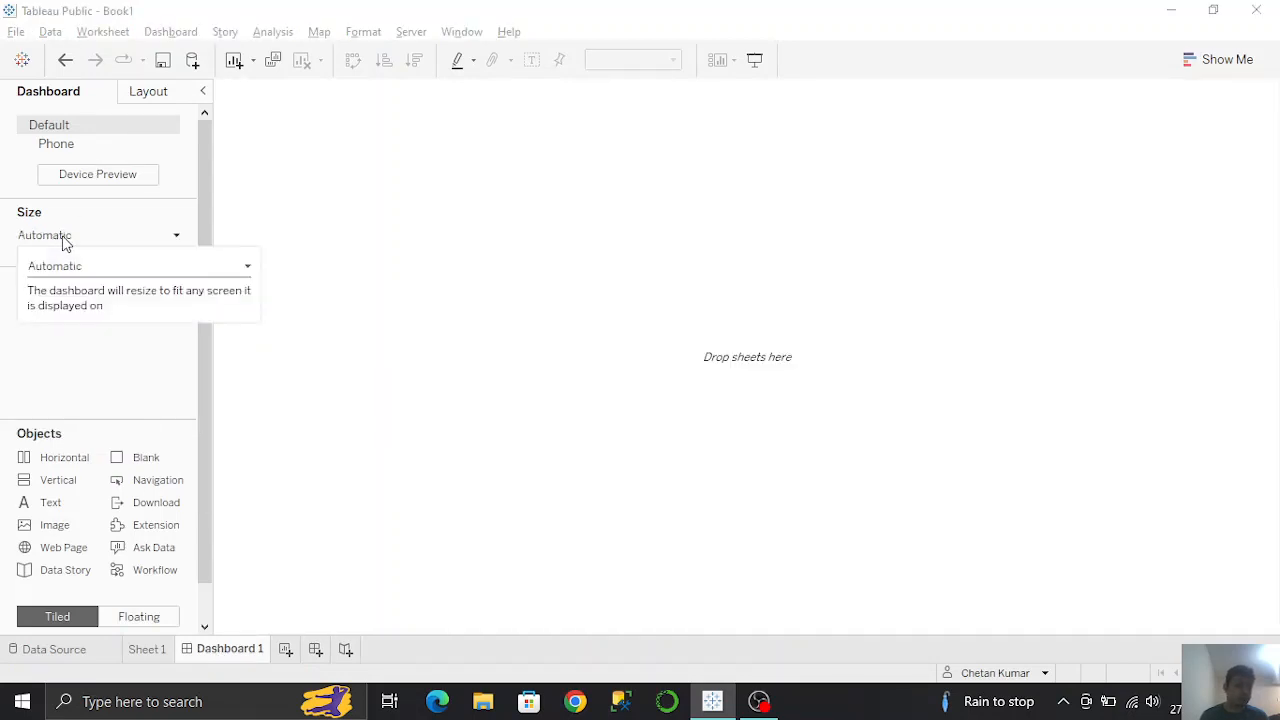
Step: Change the dashboard to a fixed custom size of 937 x 592 px
{"action": "left_click", "coordinate": [61, 237]}
{"action": "left_click", "coordinate": [57, 250]}
{"action": "left_click", "coordinate": [54, 267]}
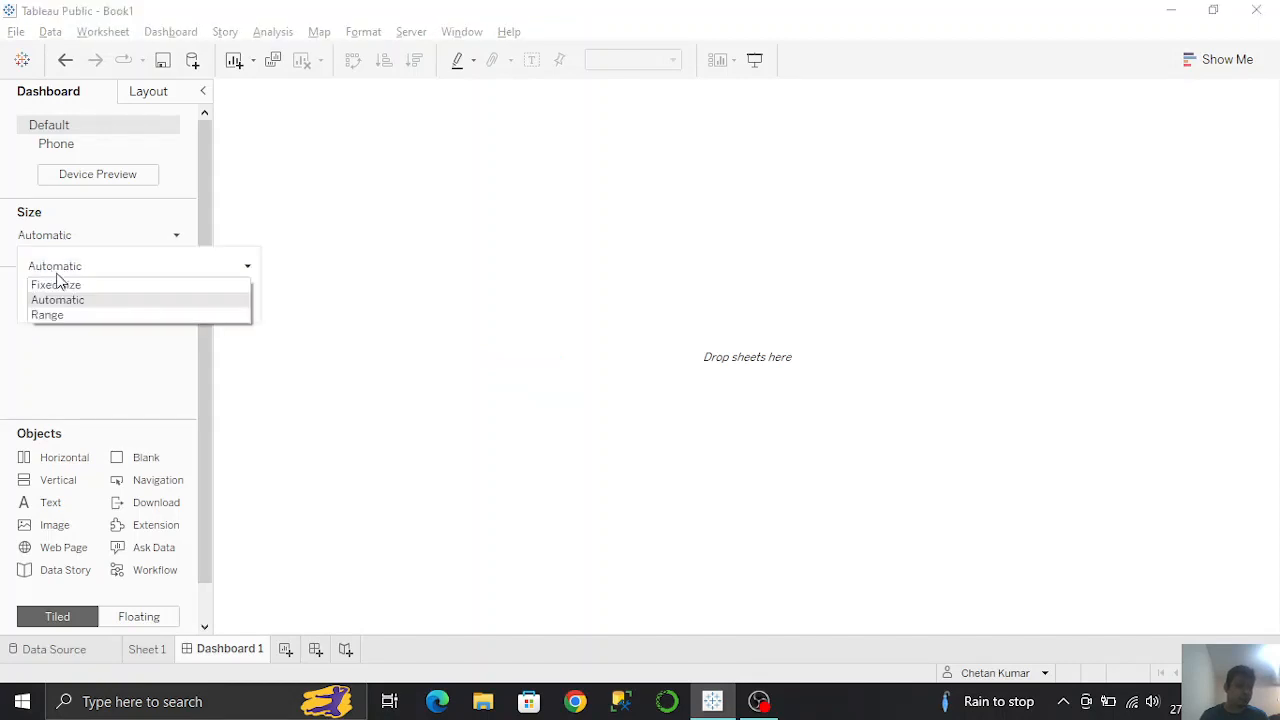
{"action": "left_click", "coordinate": [57, 279]}
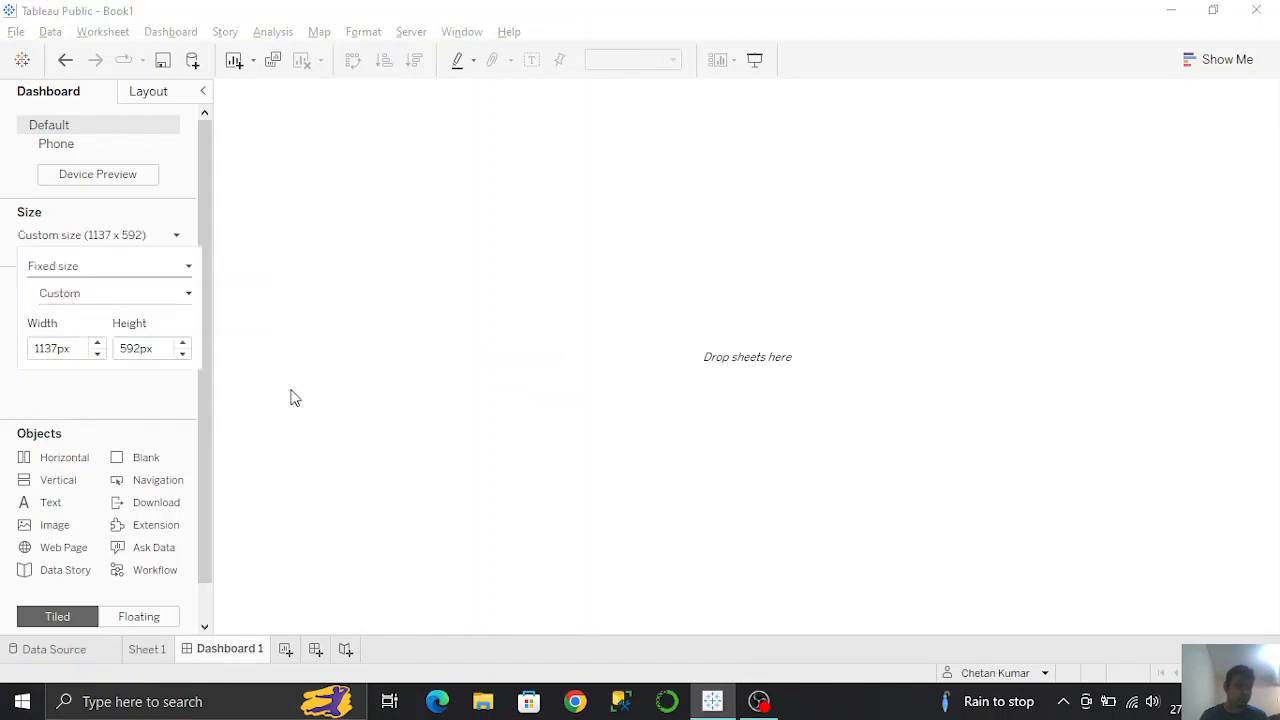
{"action": "left_click", "coordinate": [97, 355]}
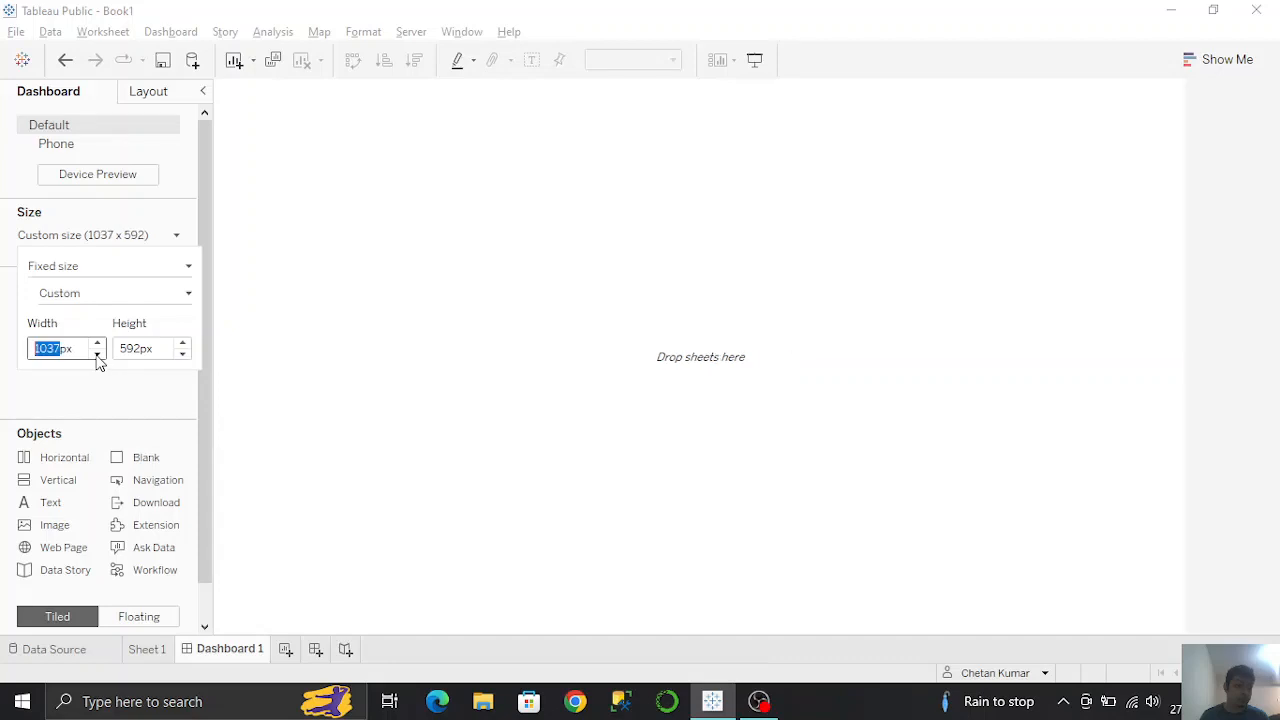
{"action": "left_click", "coordinate": [97, 355]}
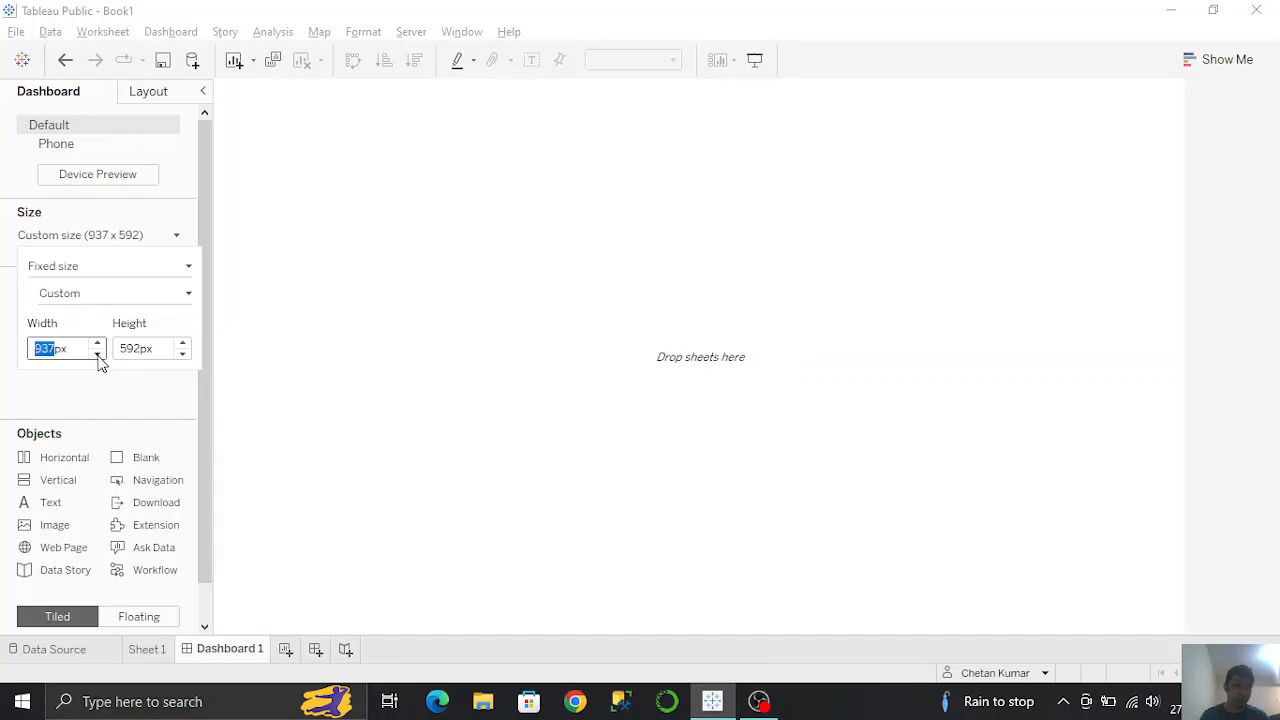
{"action": "left_click", "coordinate": [280, 400]}
Step: Place Sheet 1 on the dashboard and remove all four colour legends beside the chart
{"action": "left_click_drag", "start_coordinate": [86, 311], "coordinate": [436, 304]}
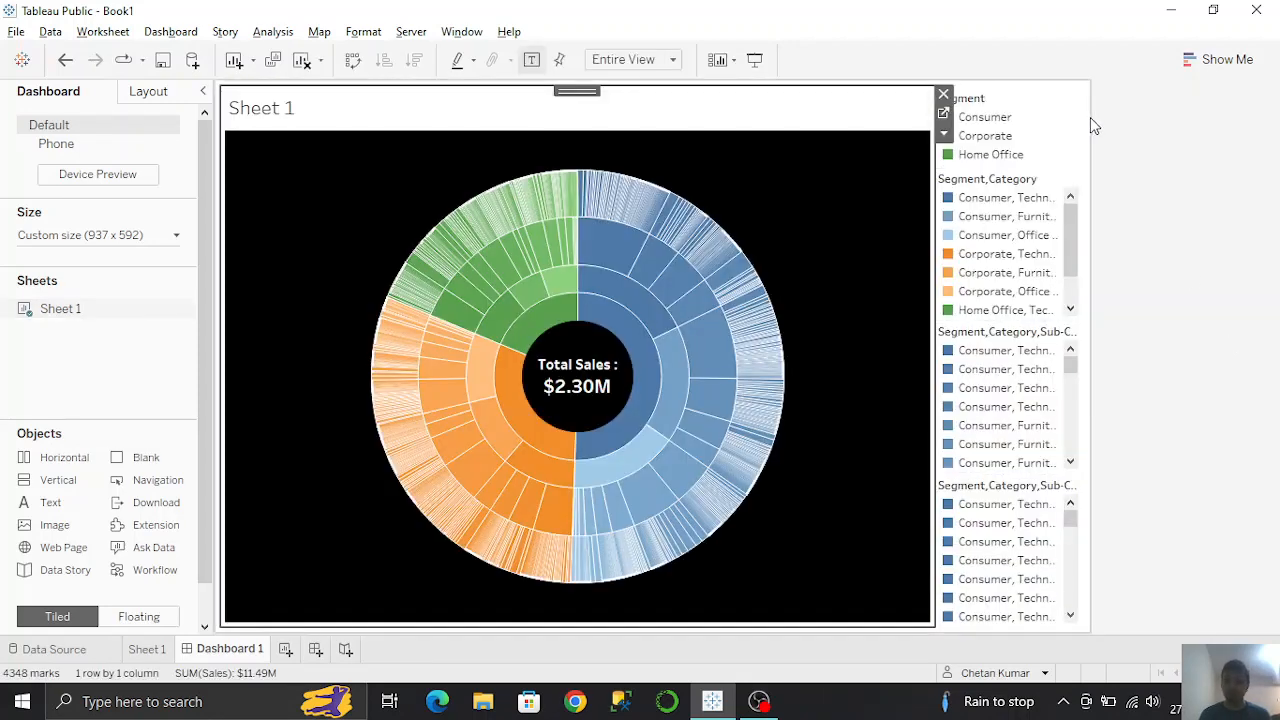
{"action": "left_click", "coordinate": [1082, 122]}
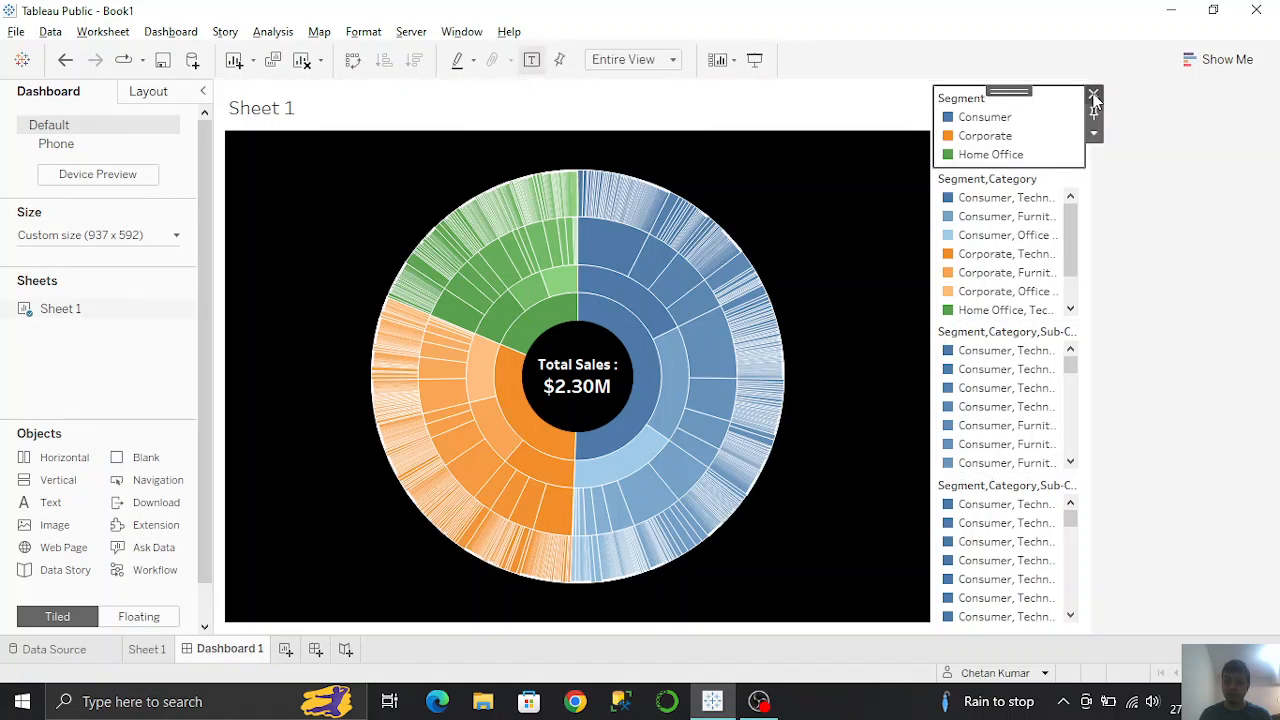
{"action": "key", "text": "Delete"}
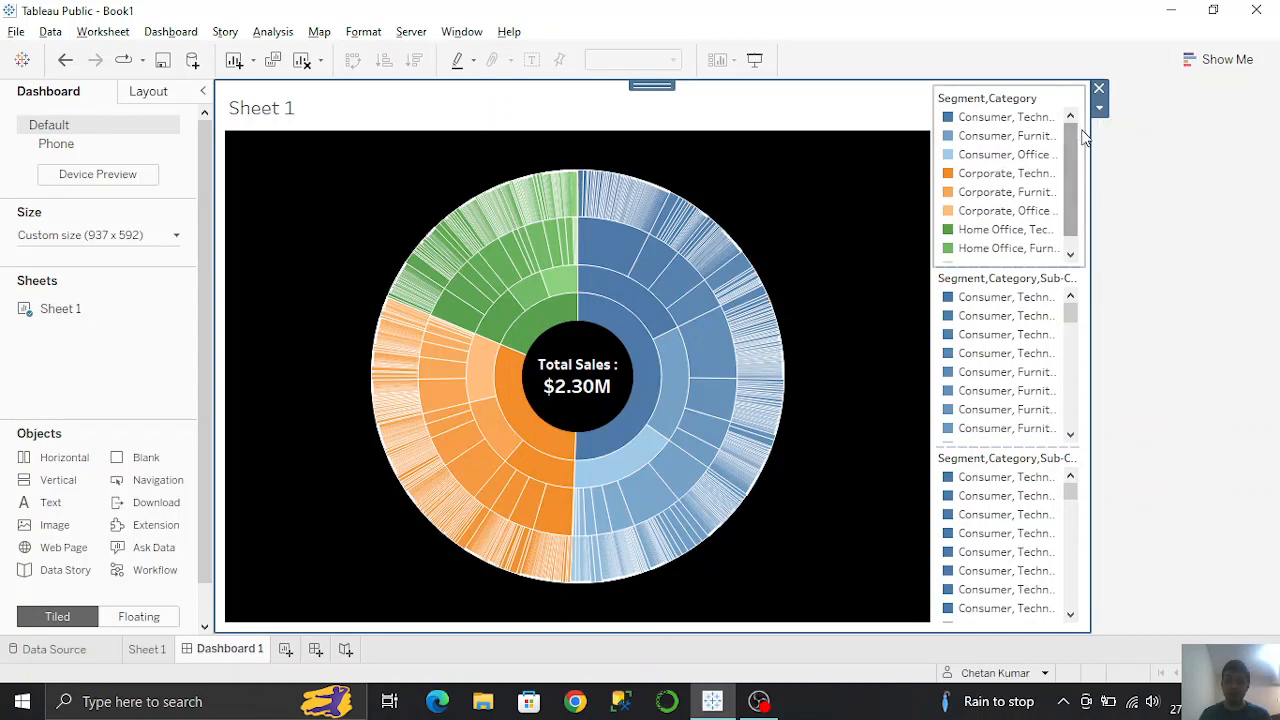
{"action": "left_click", "coordinate": [1070, 102]}
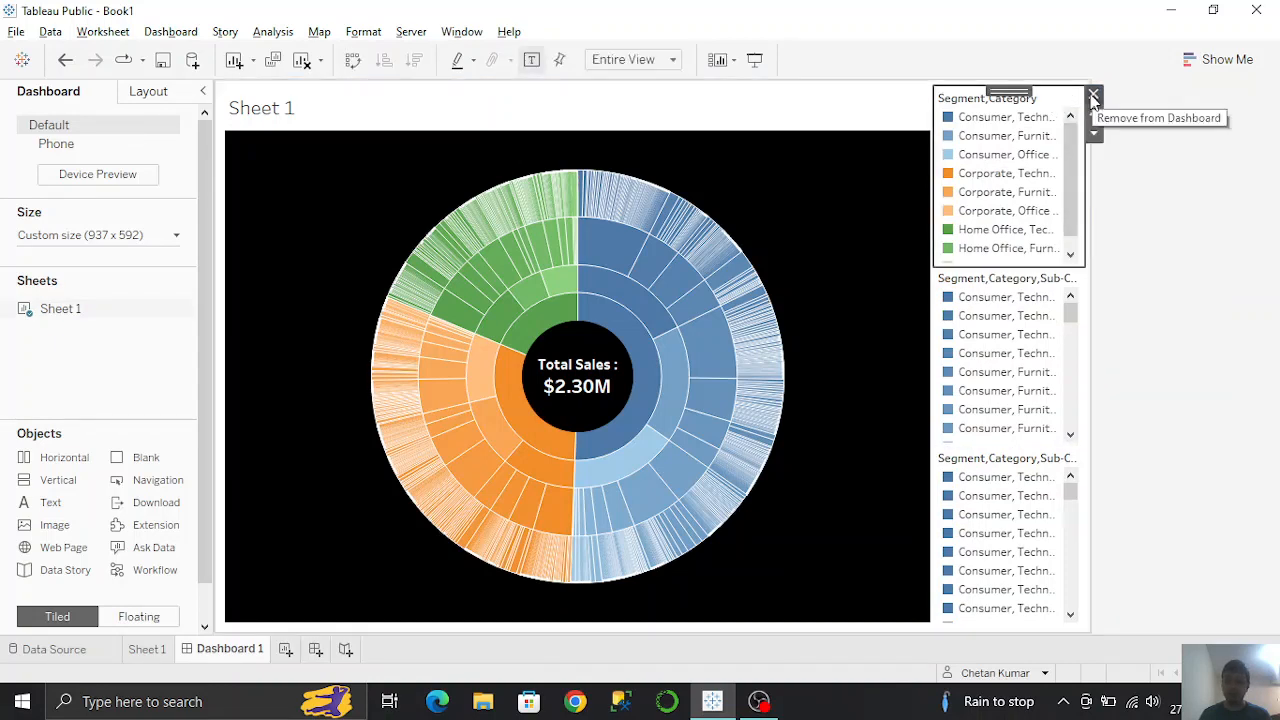
{"action": "left_click", "coordinate": [1095, 95]}
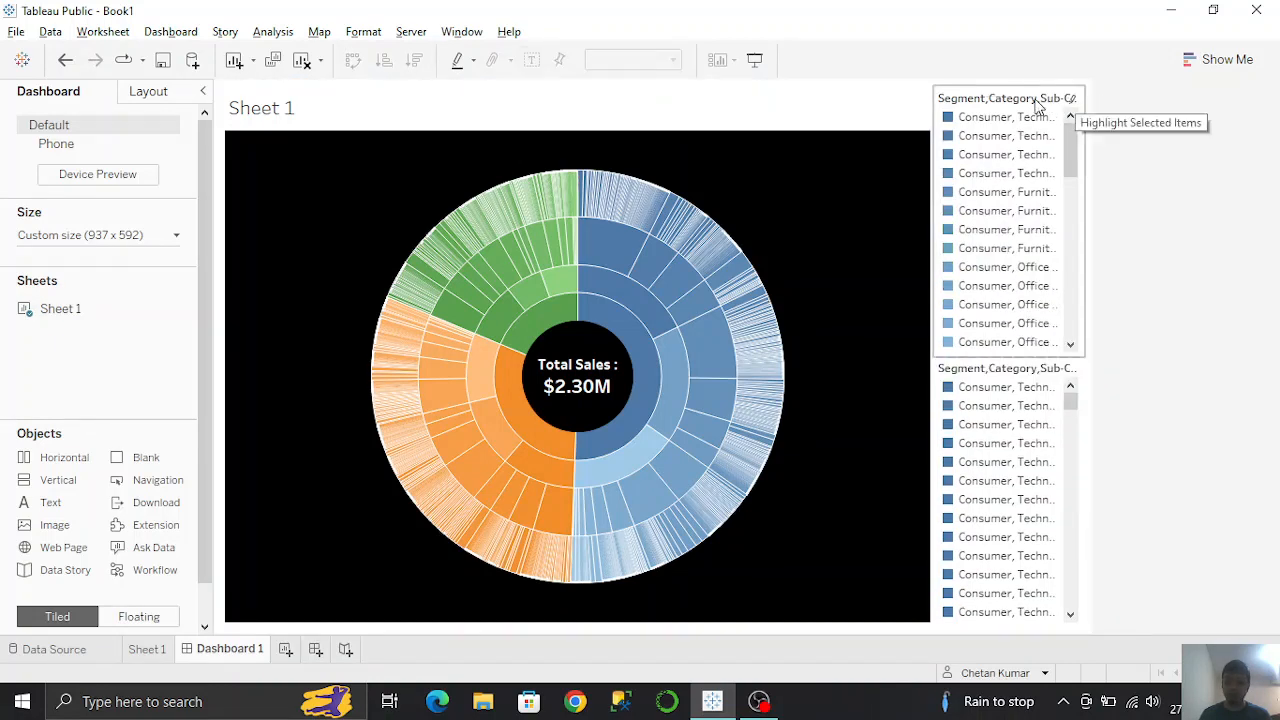
{"action": "left_click", "coordinate": [1080, 104]}
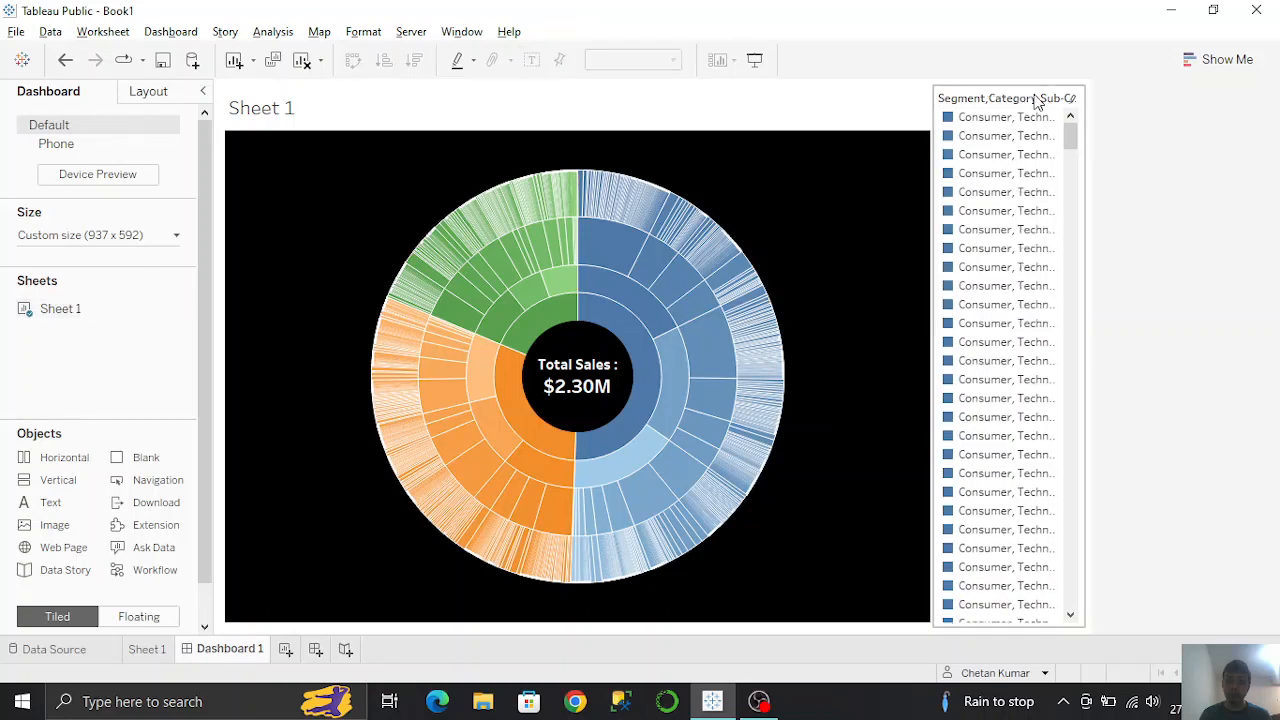
{"action": "left_click", "coordinate": [1040, 100]}
{"action": "left_click", "coordinate": [1093, 94]}
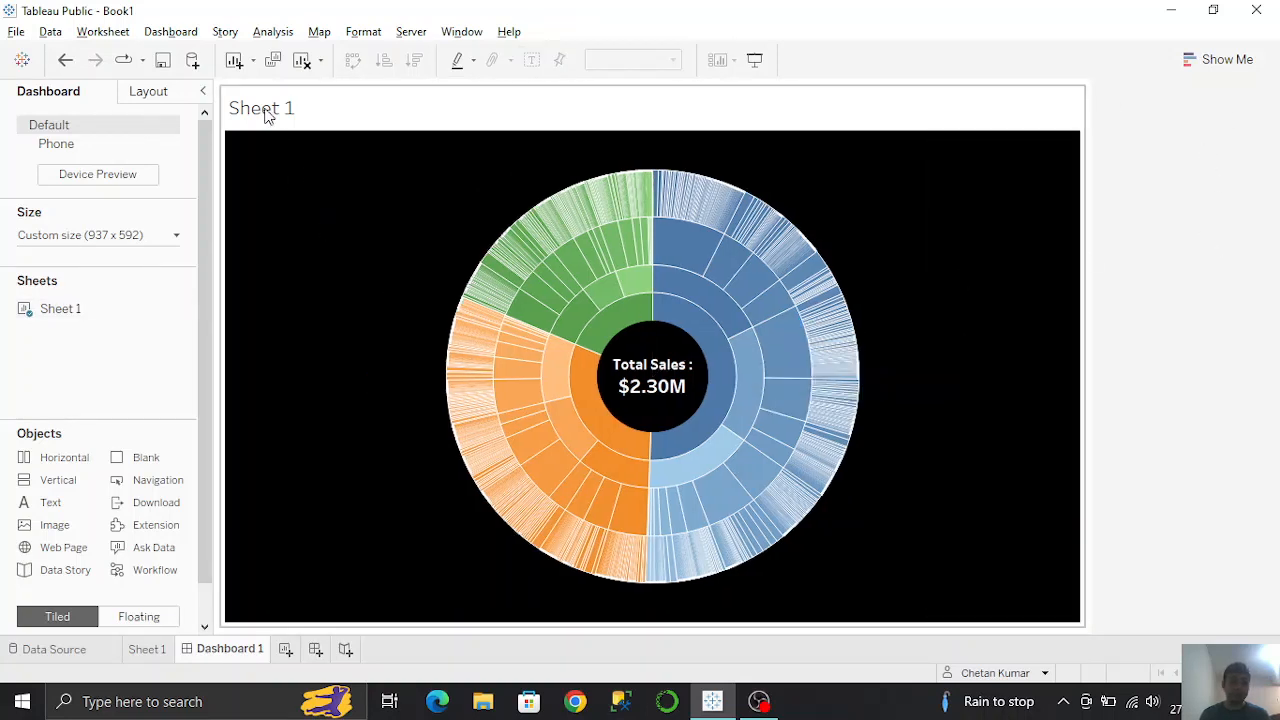
Step: Hide the Sheet 1 title on the dashboard and show the dashboard in presentation mode
{"action": "right_click", "coordinate": [268, 112]}
{"action": "left_click", "coordinate": [305, 165]}
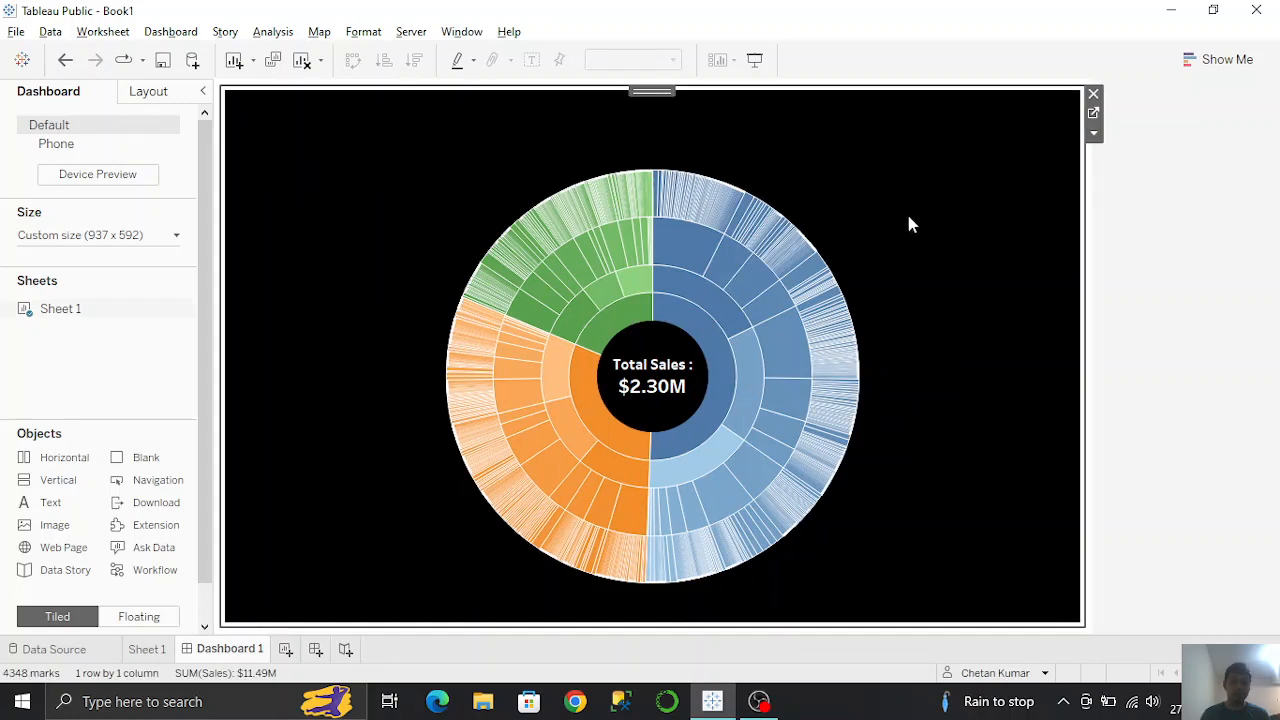
{"action": "left_click", "coordinate": [757, 62]}
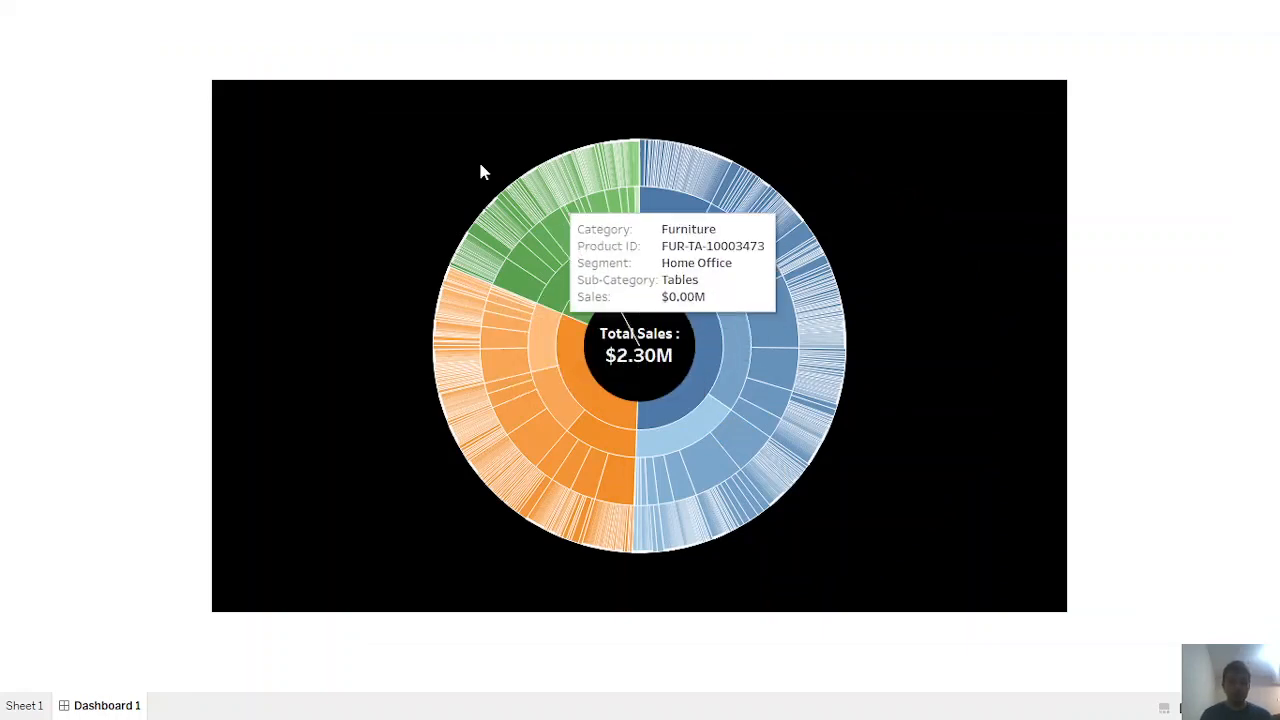
{"action": "mouse_move", "coordinate": [643, 362]}
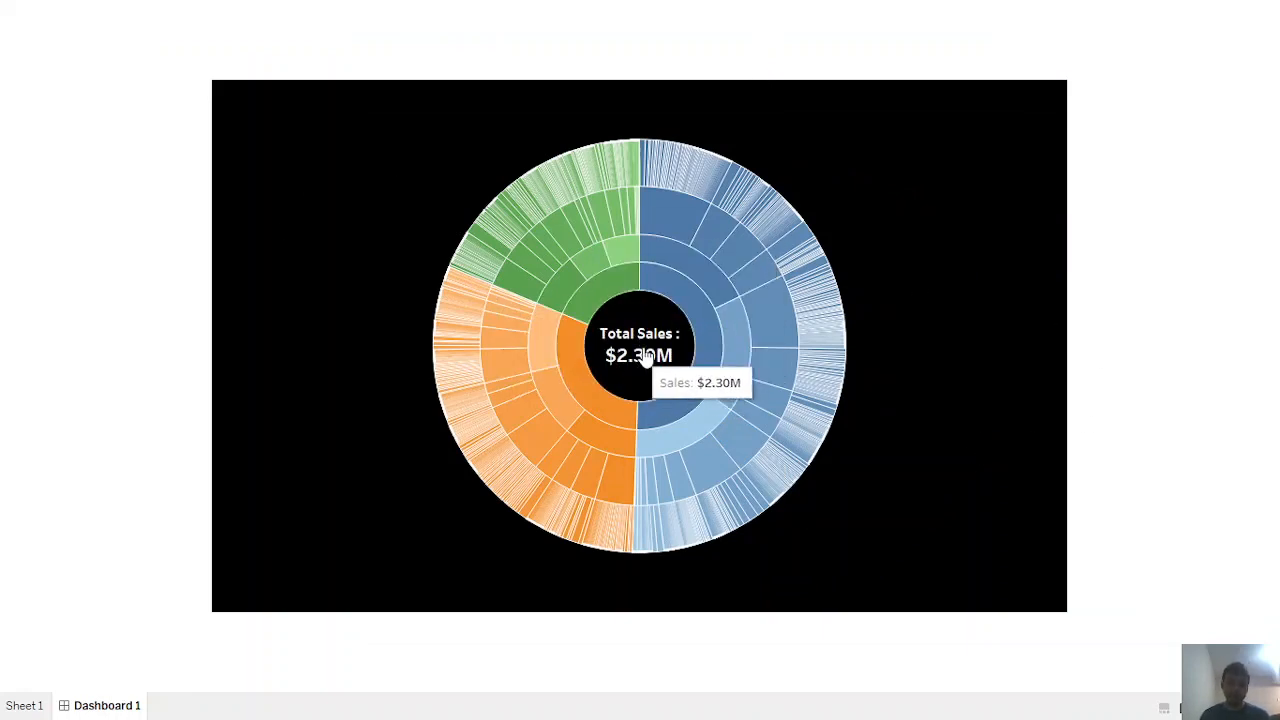